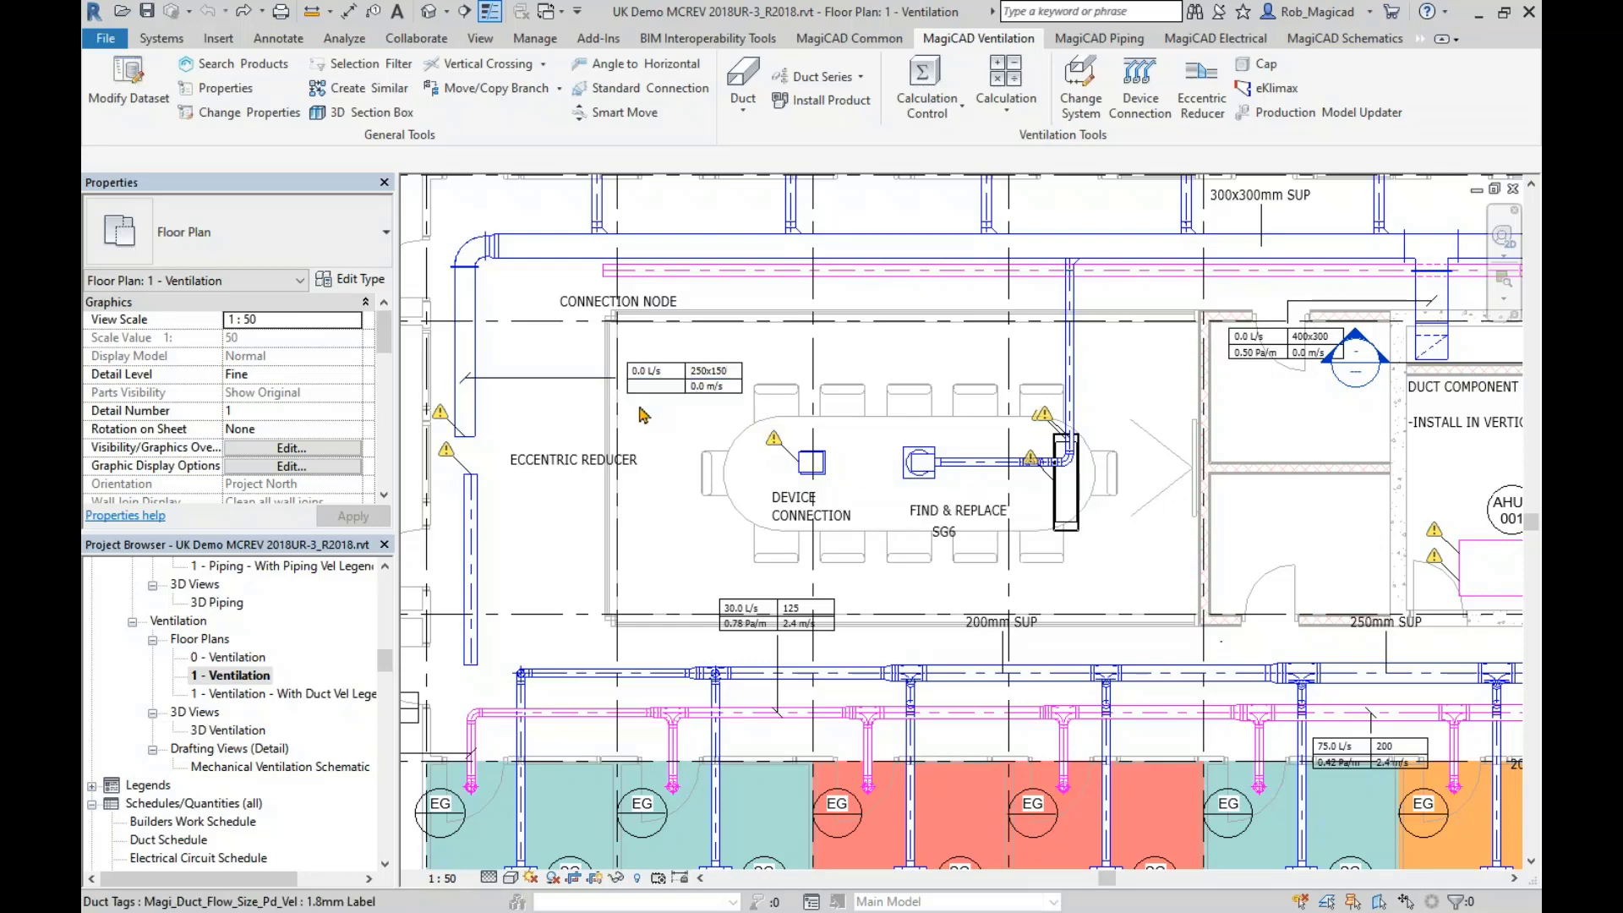
- Open the project dataset and review the shared parameters configured for supply air device SG06, leaving them unedited
left_click(123, 93)
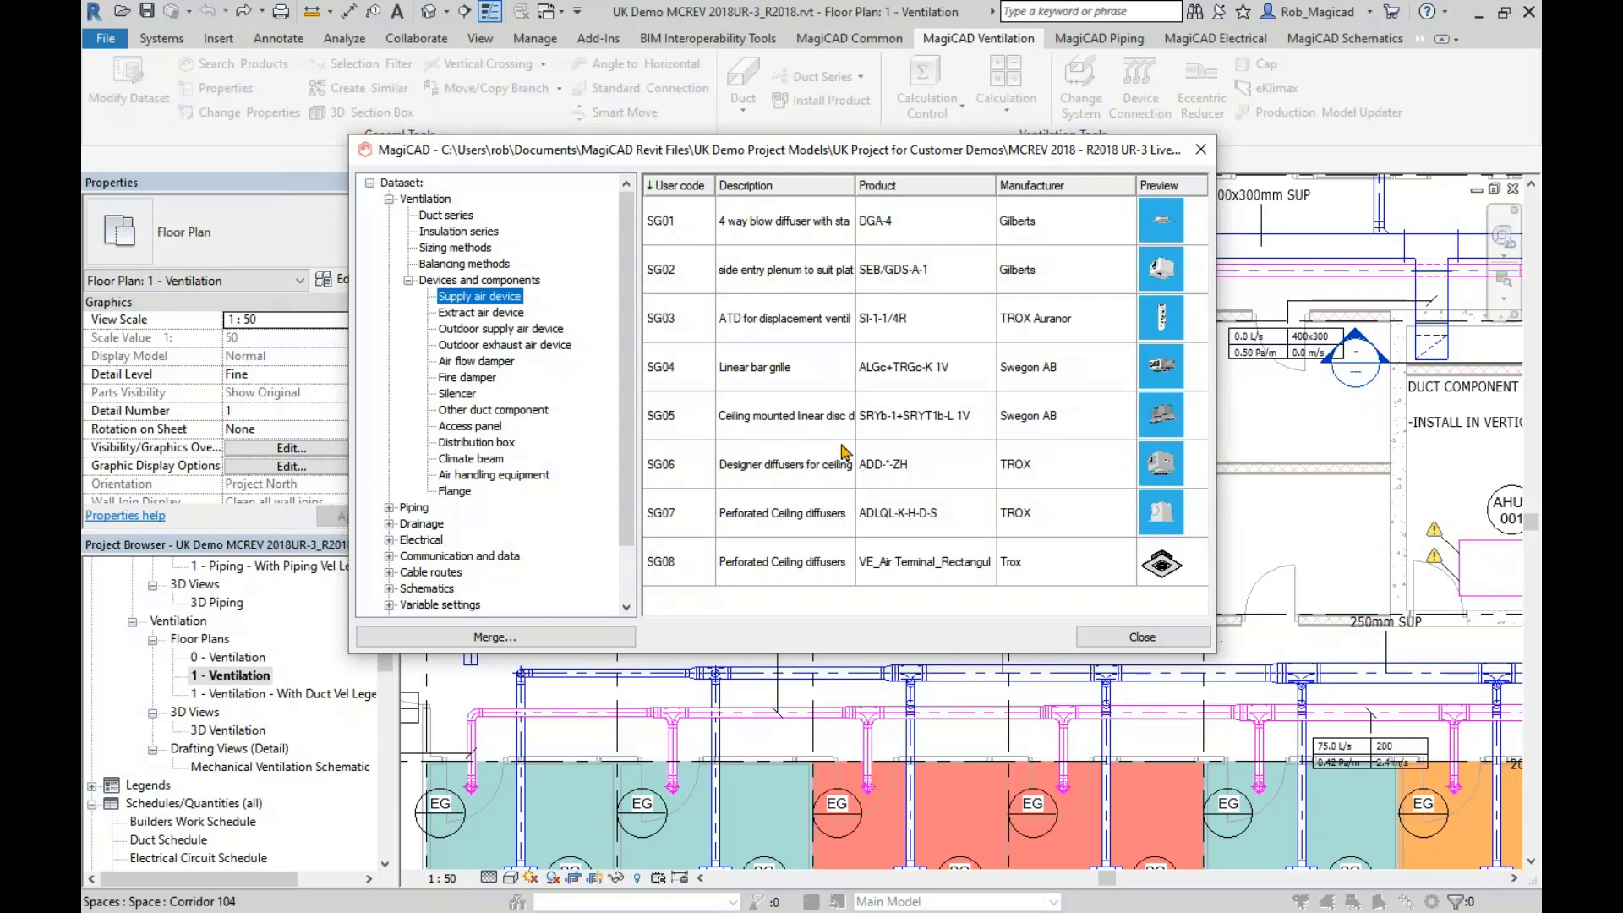
double_click(801, 471)
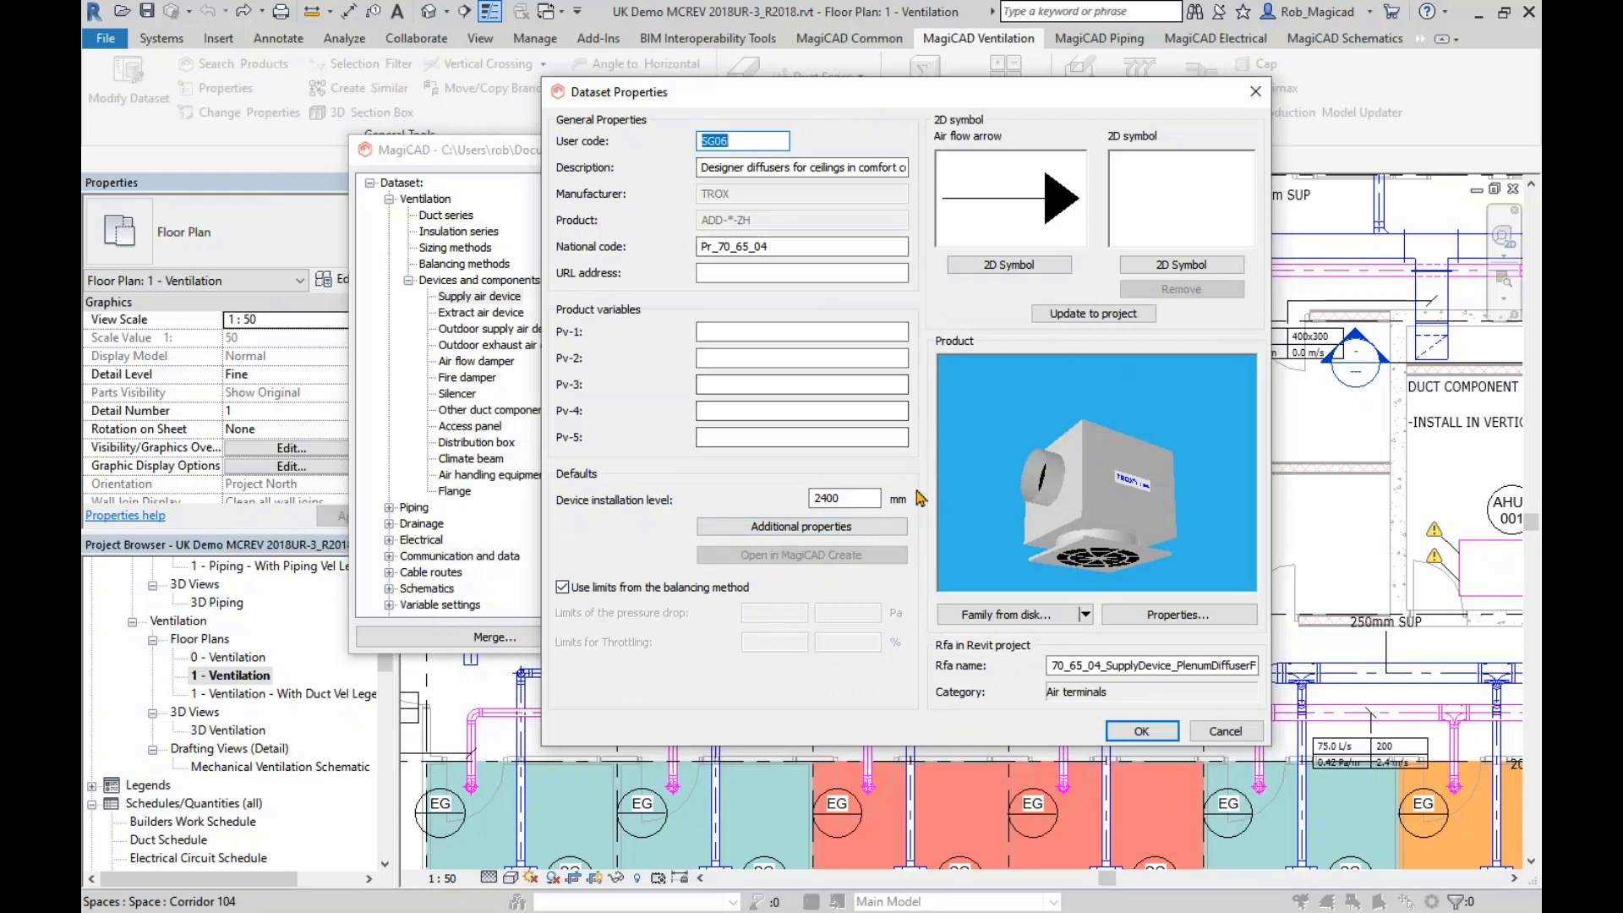
left_click(776, 526)
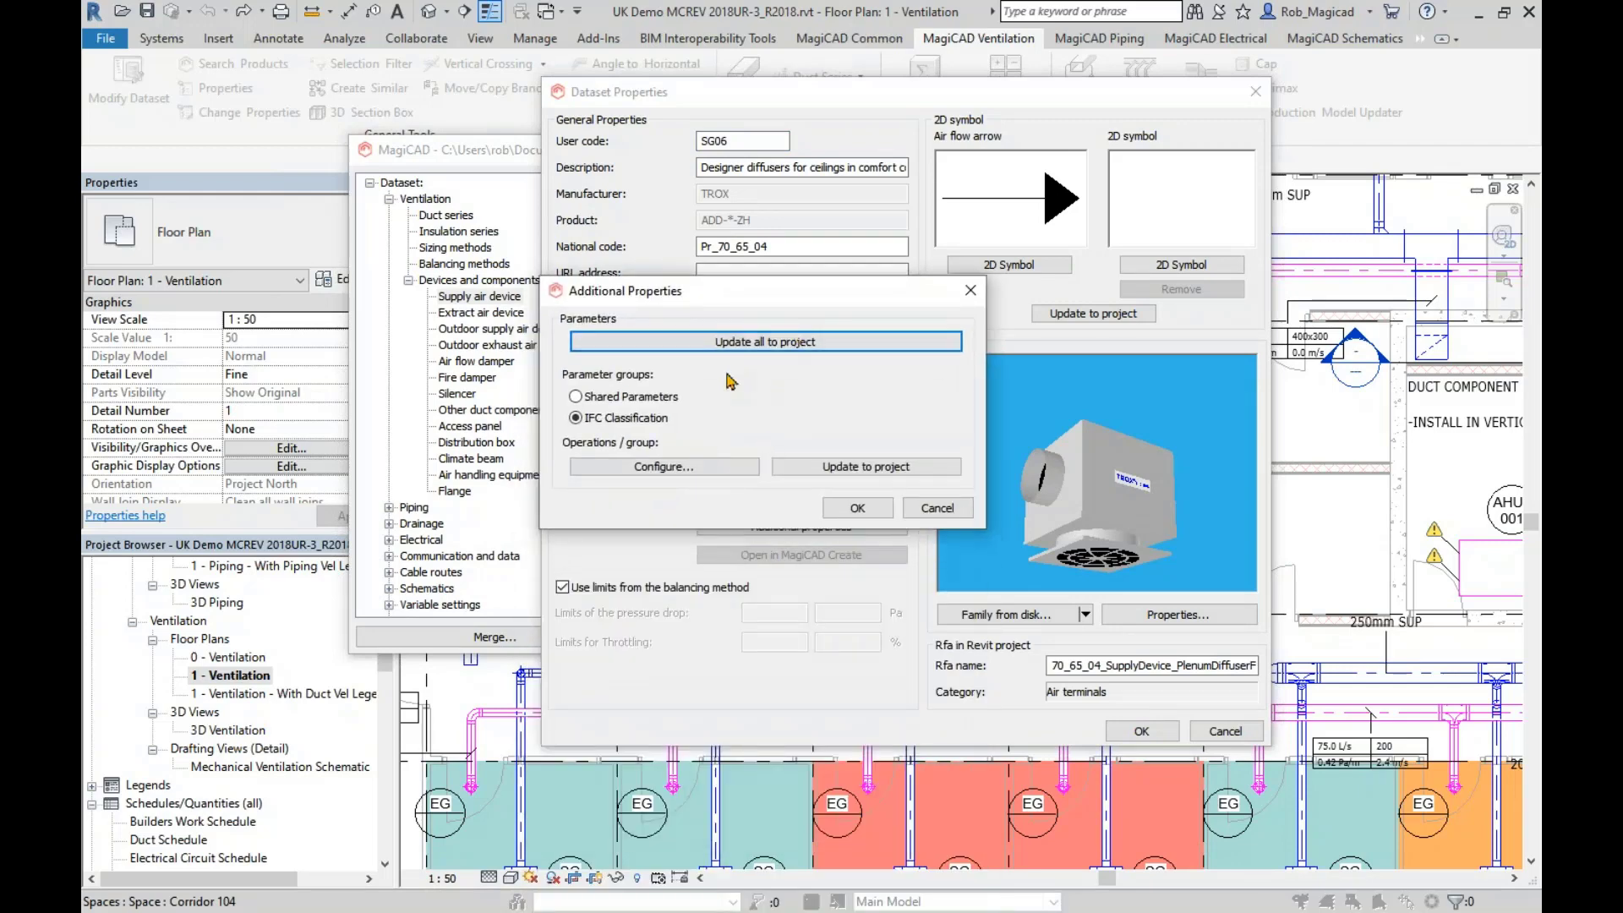
left_click(616, 402)
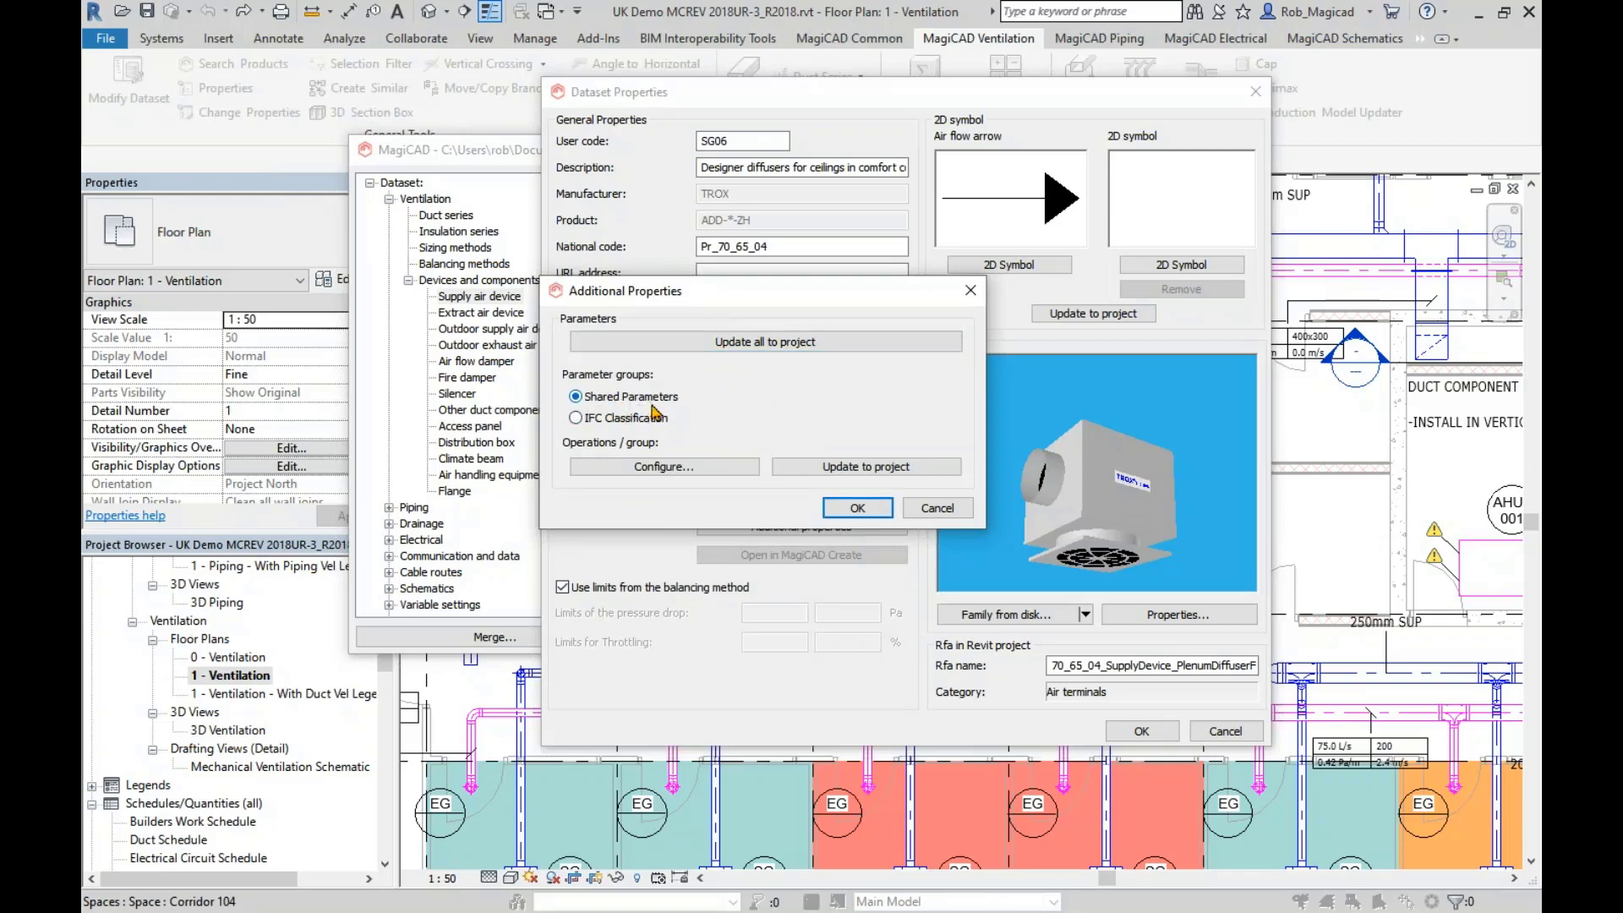
left_click(693, 469)
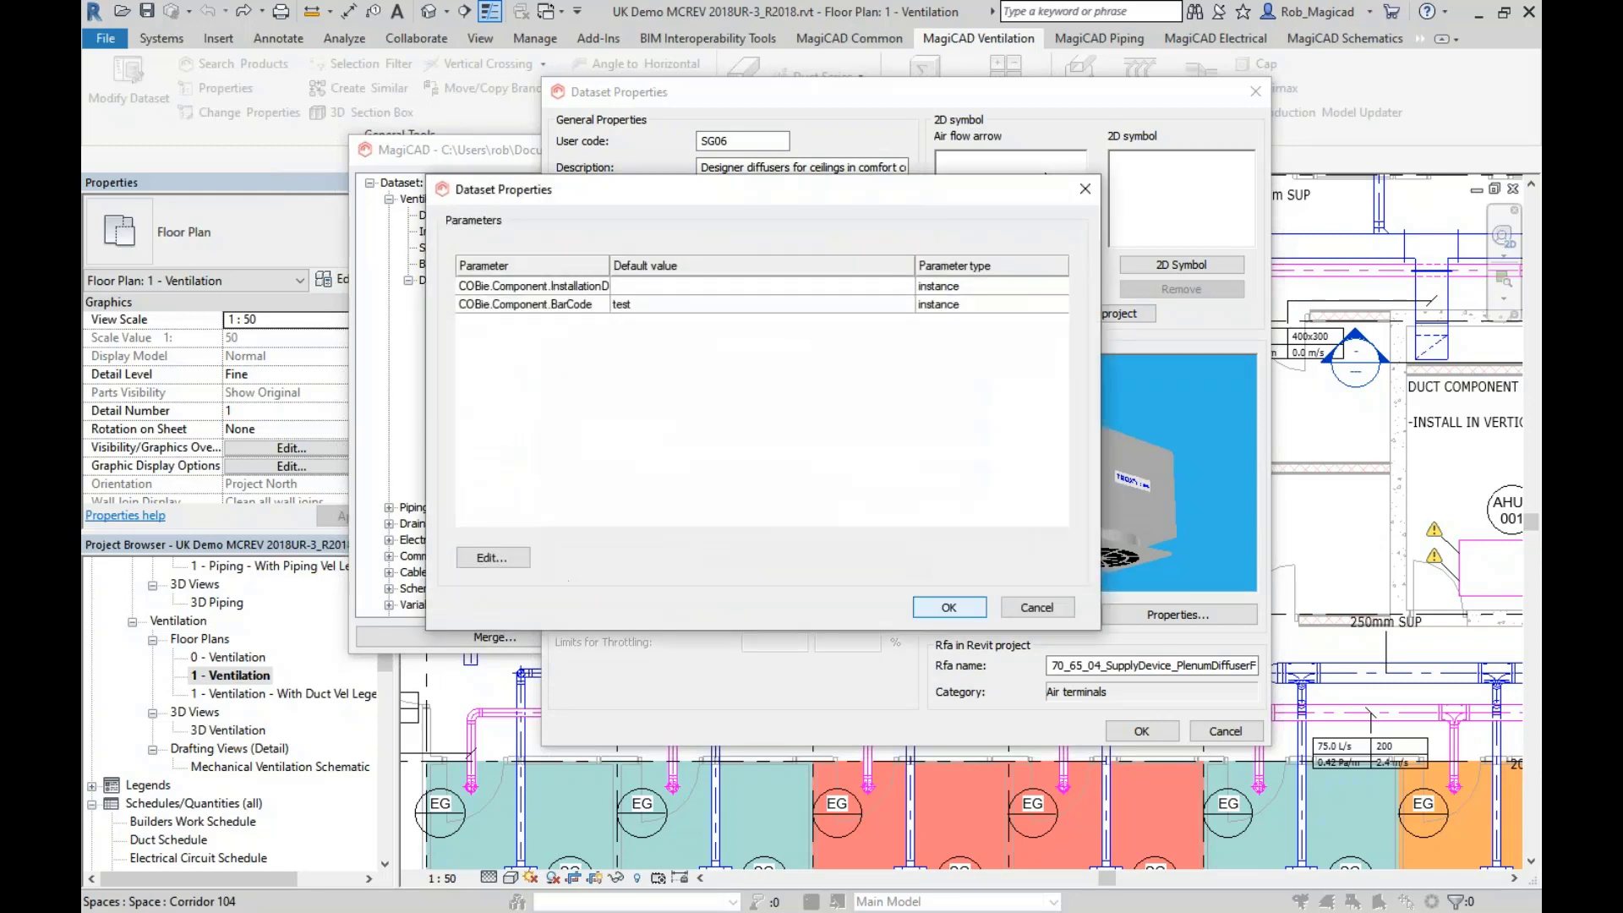
left_click_drag(610, 266, 685, 265)
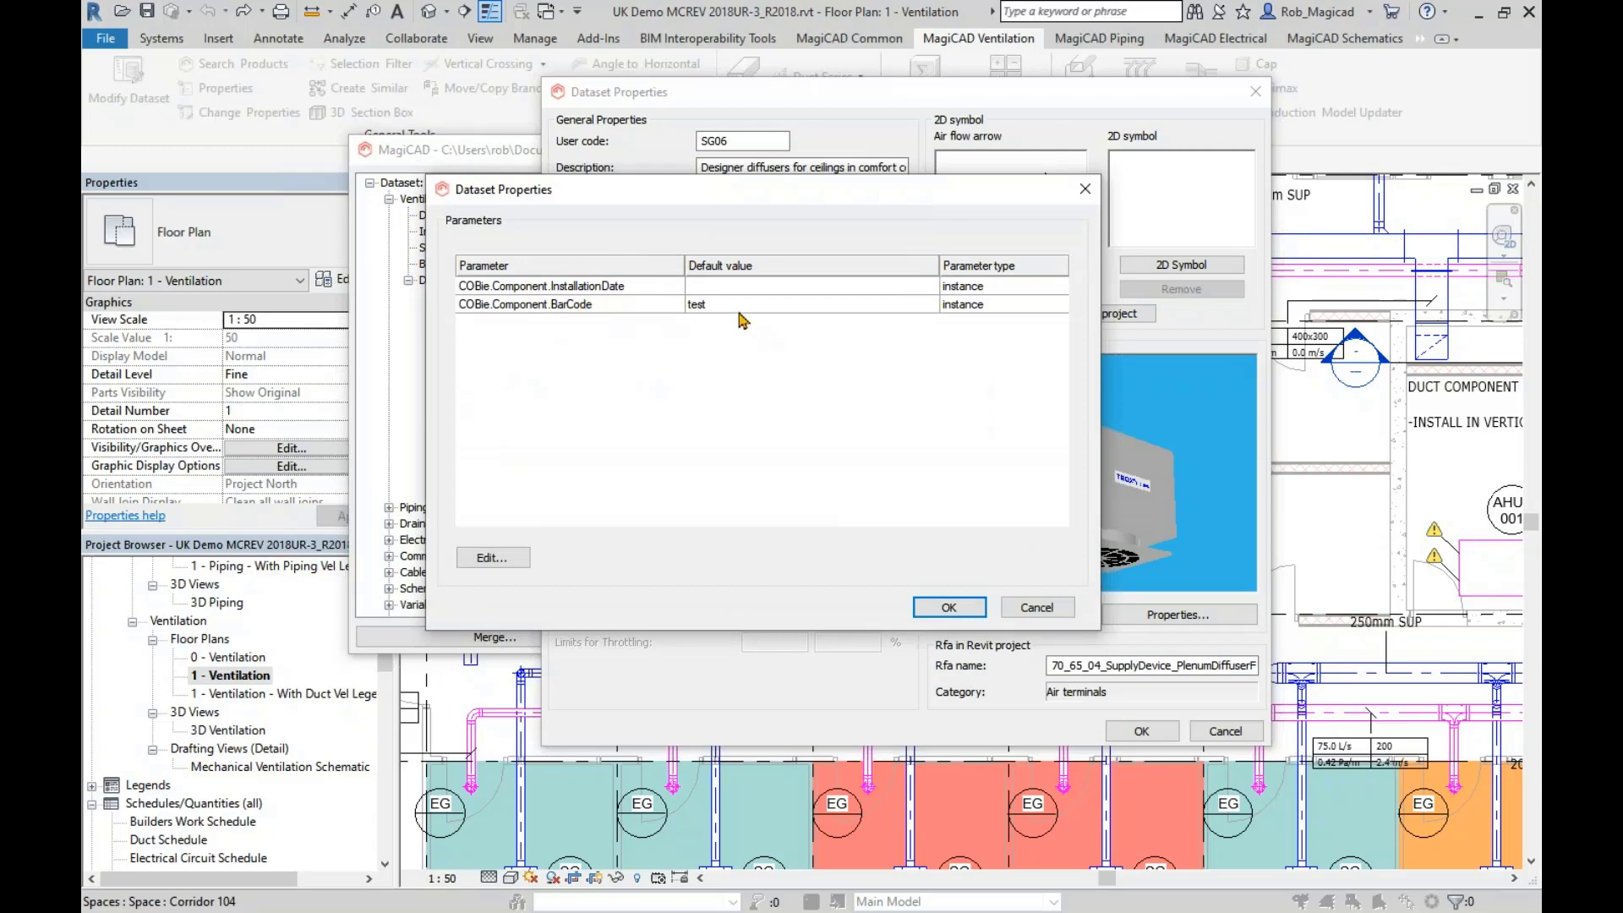
left_click(1027, 607)
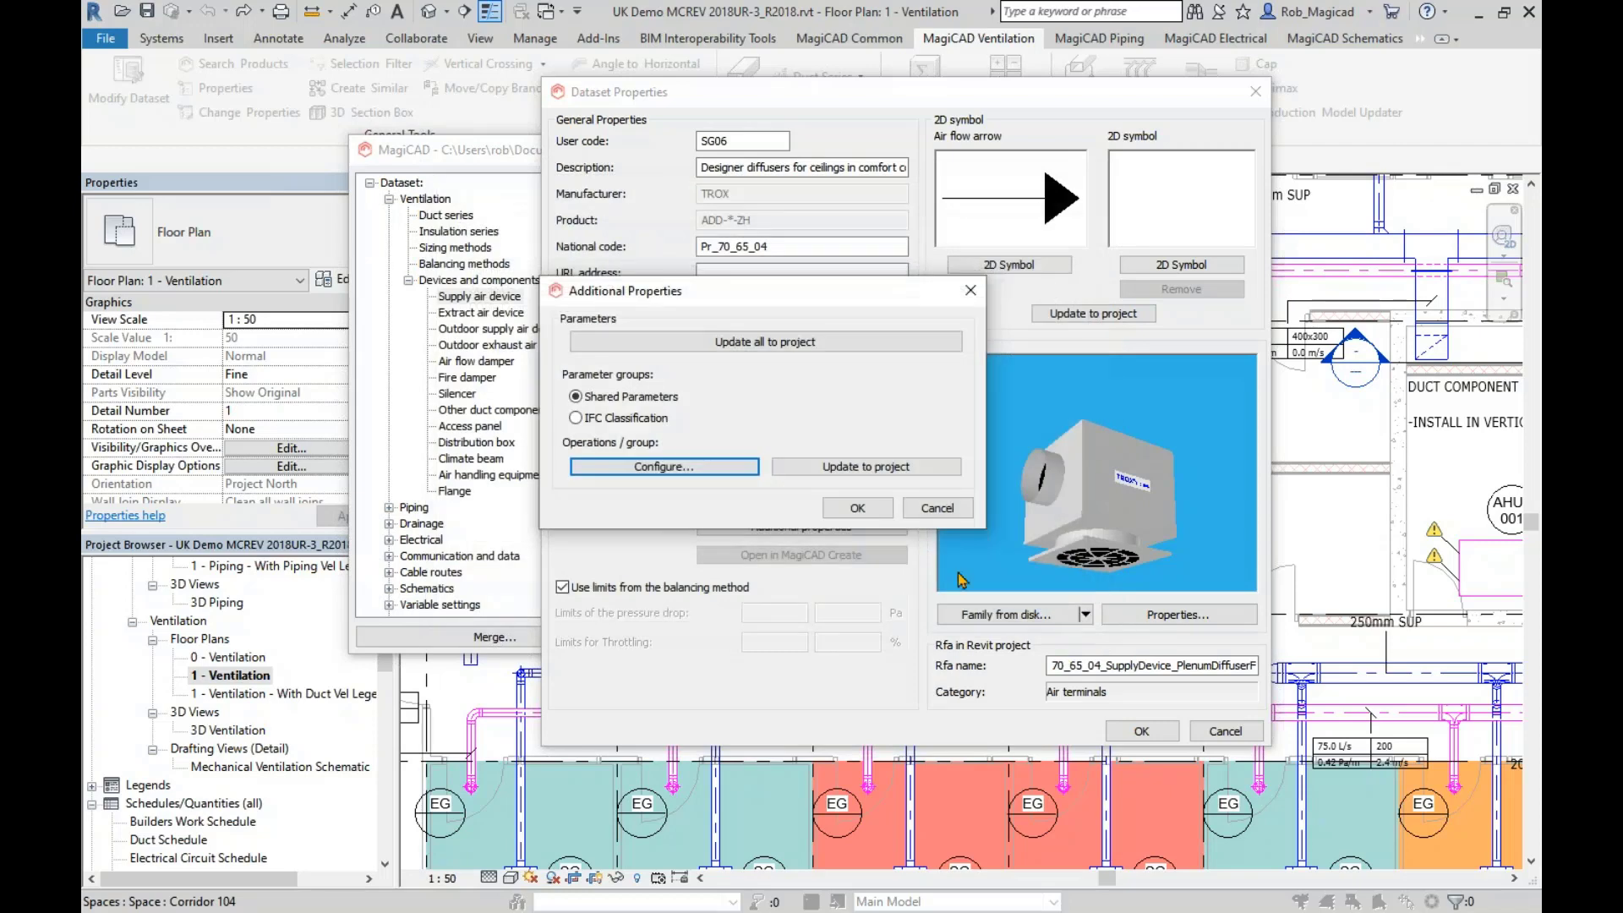
left_click(937, 507)
left_click(1211, 731)
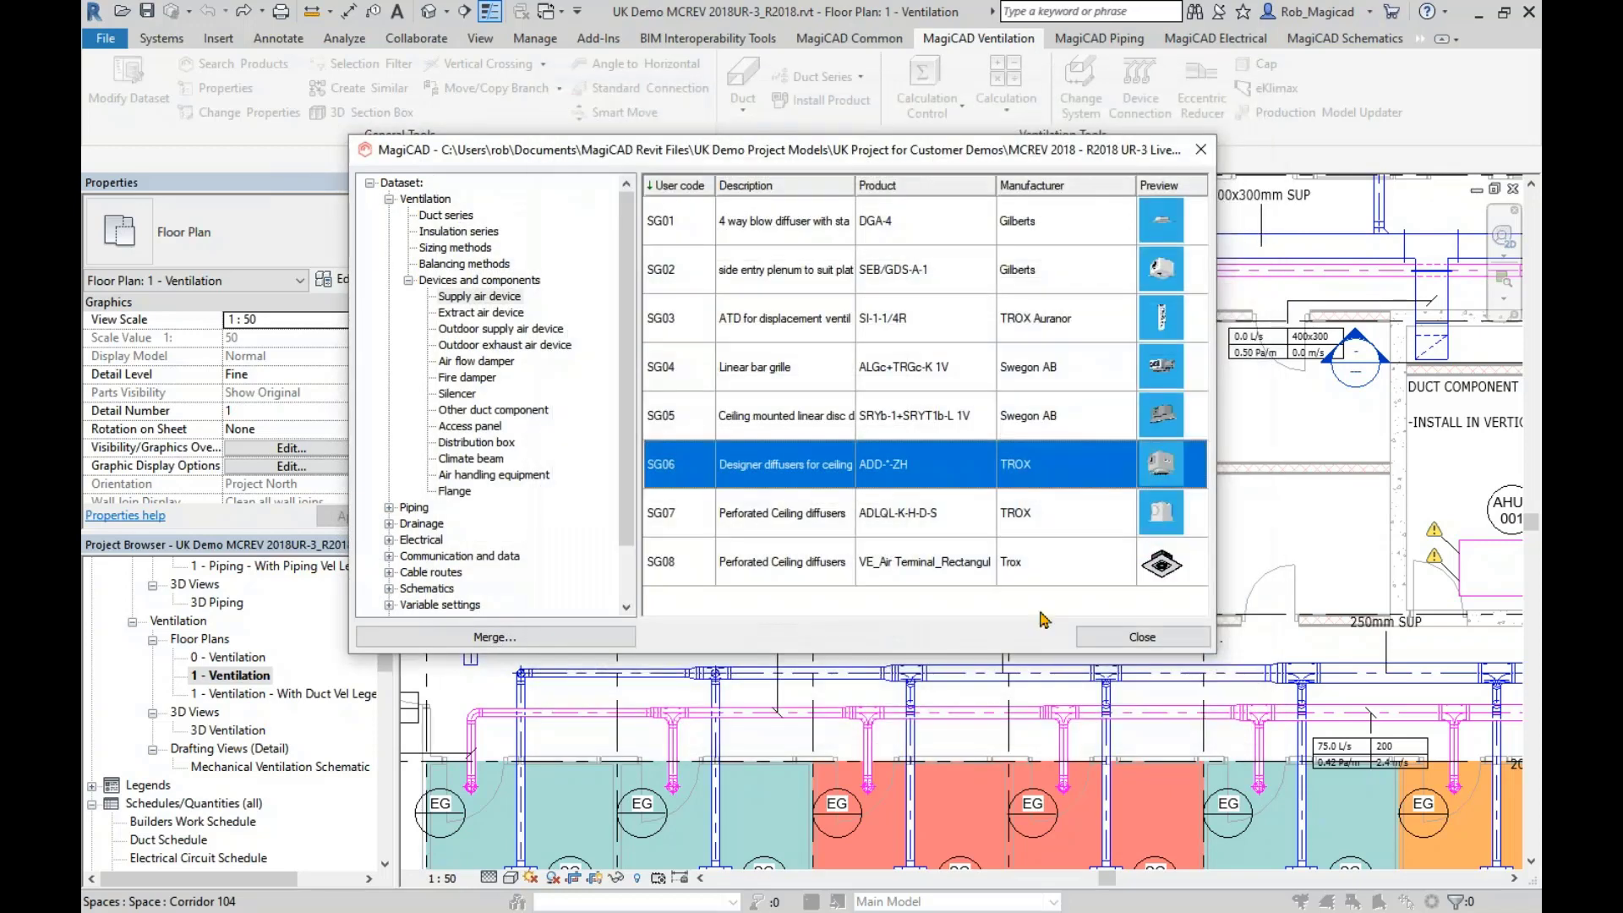
- Review the shared parameters configured in the additional properties of supply air device SG08
left_click(897, 581)
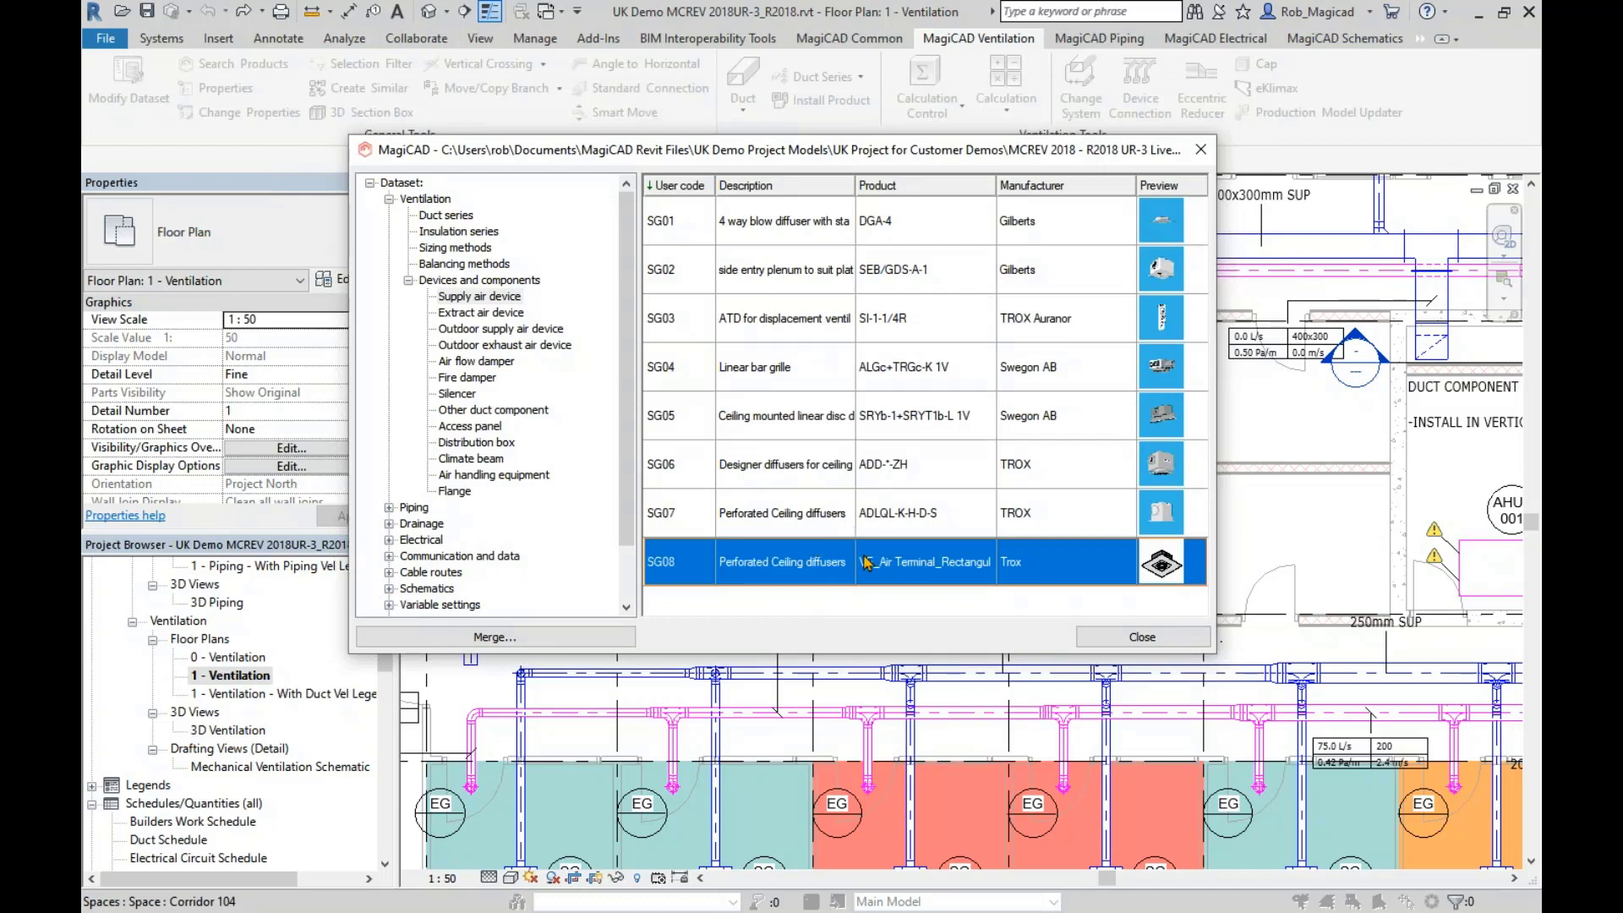
double_click(829, 565)
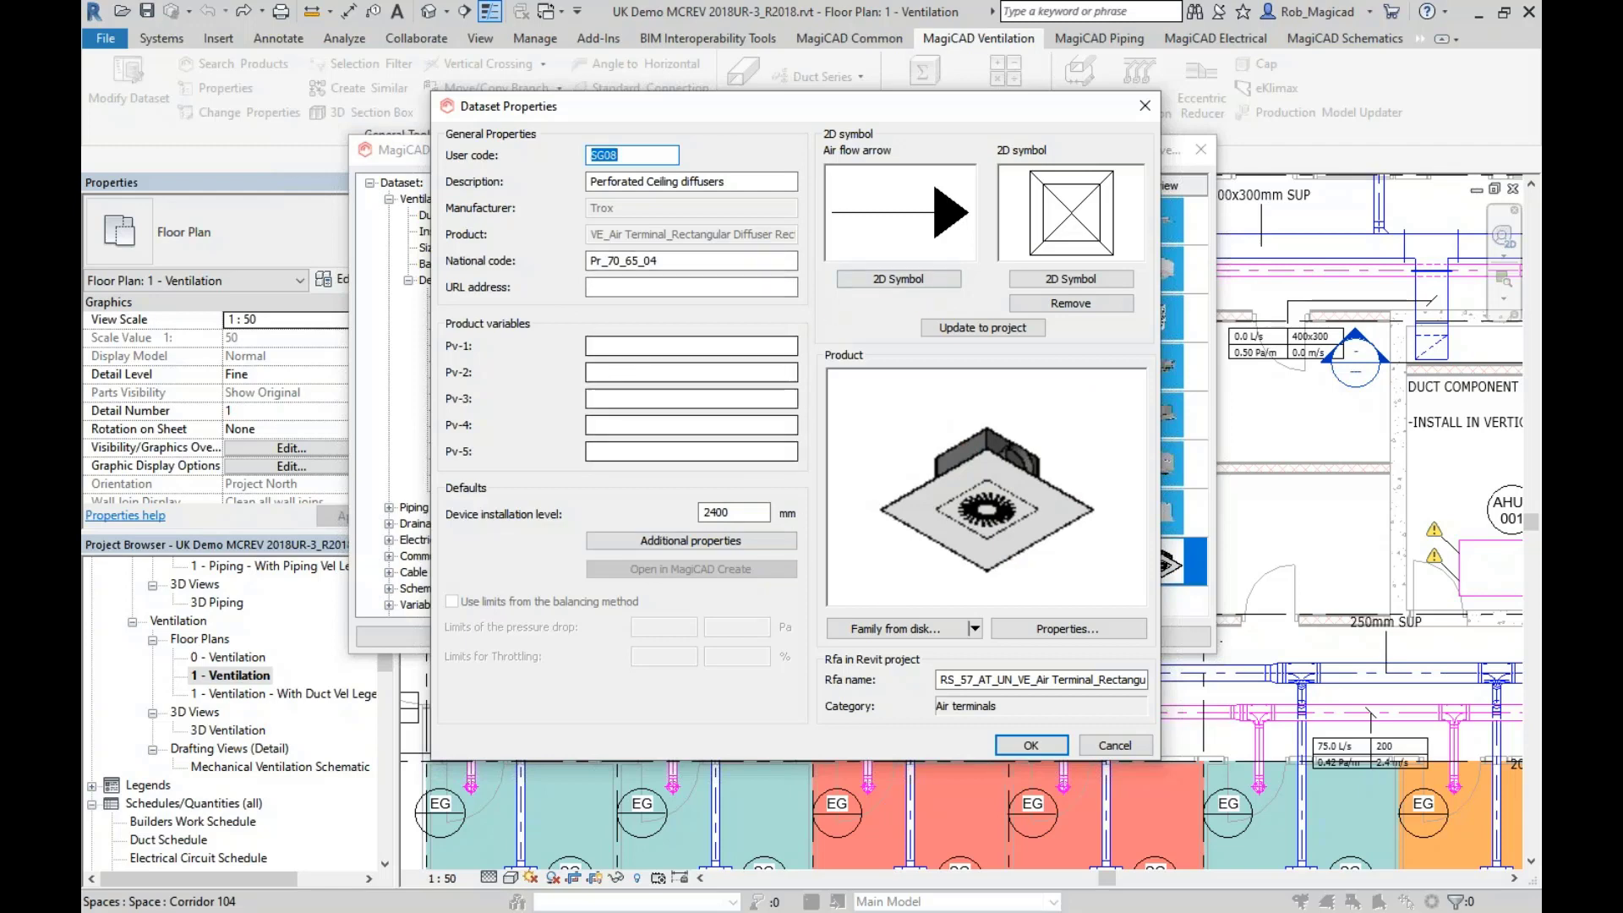
left_click(685, 546)
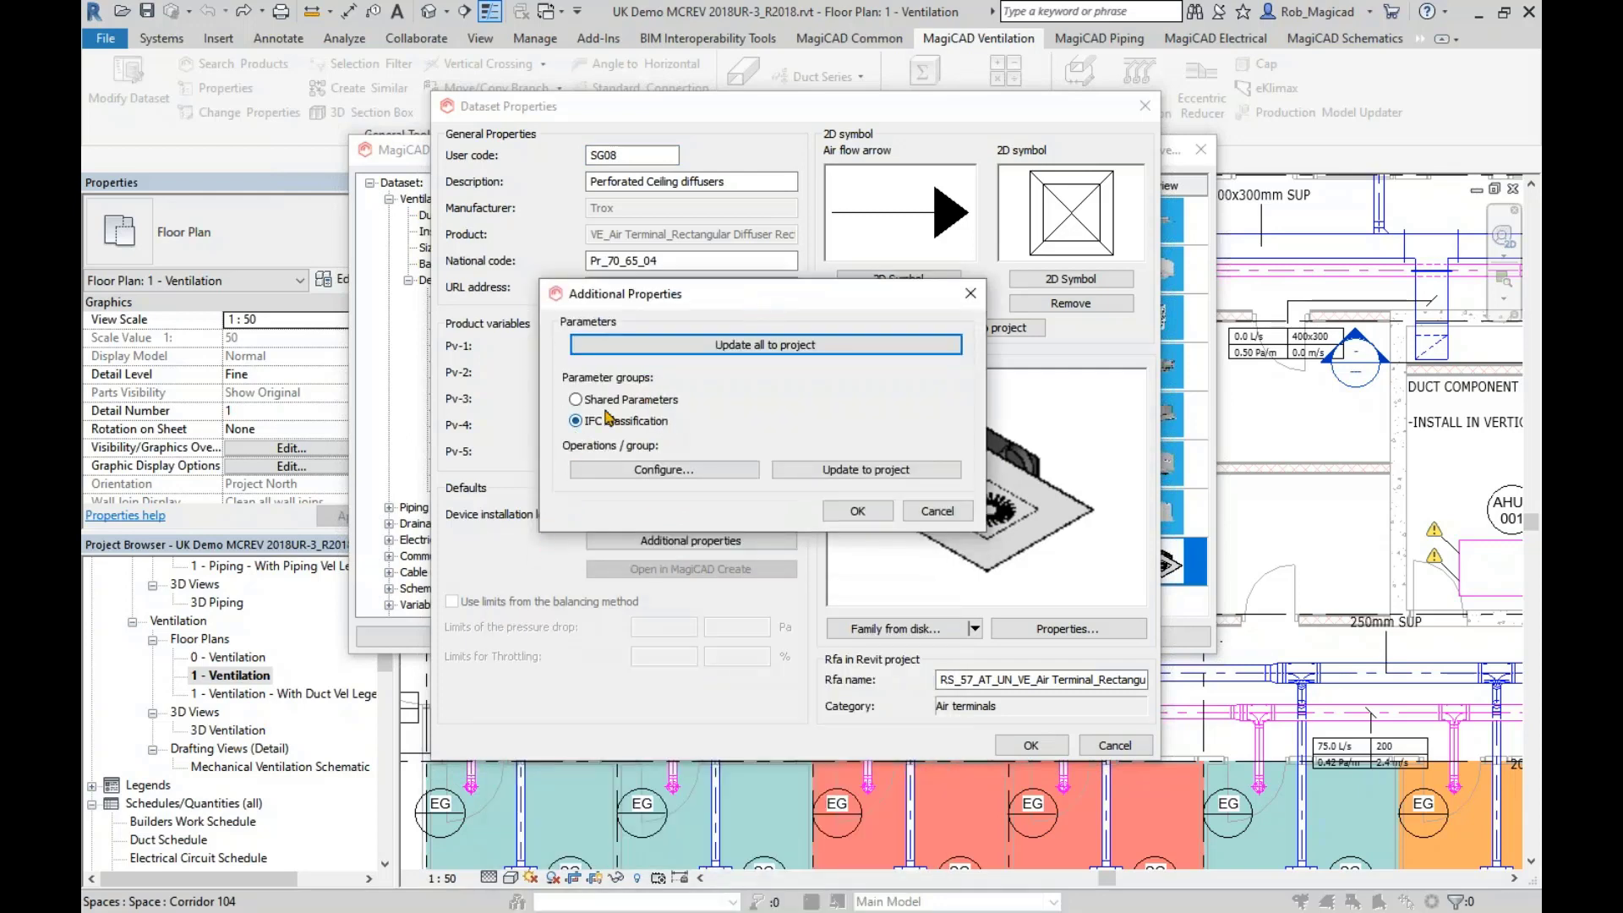
left_click(582, 402)
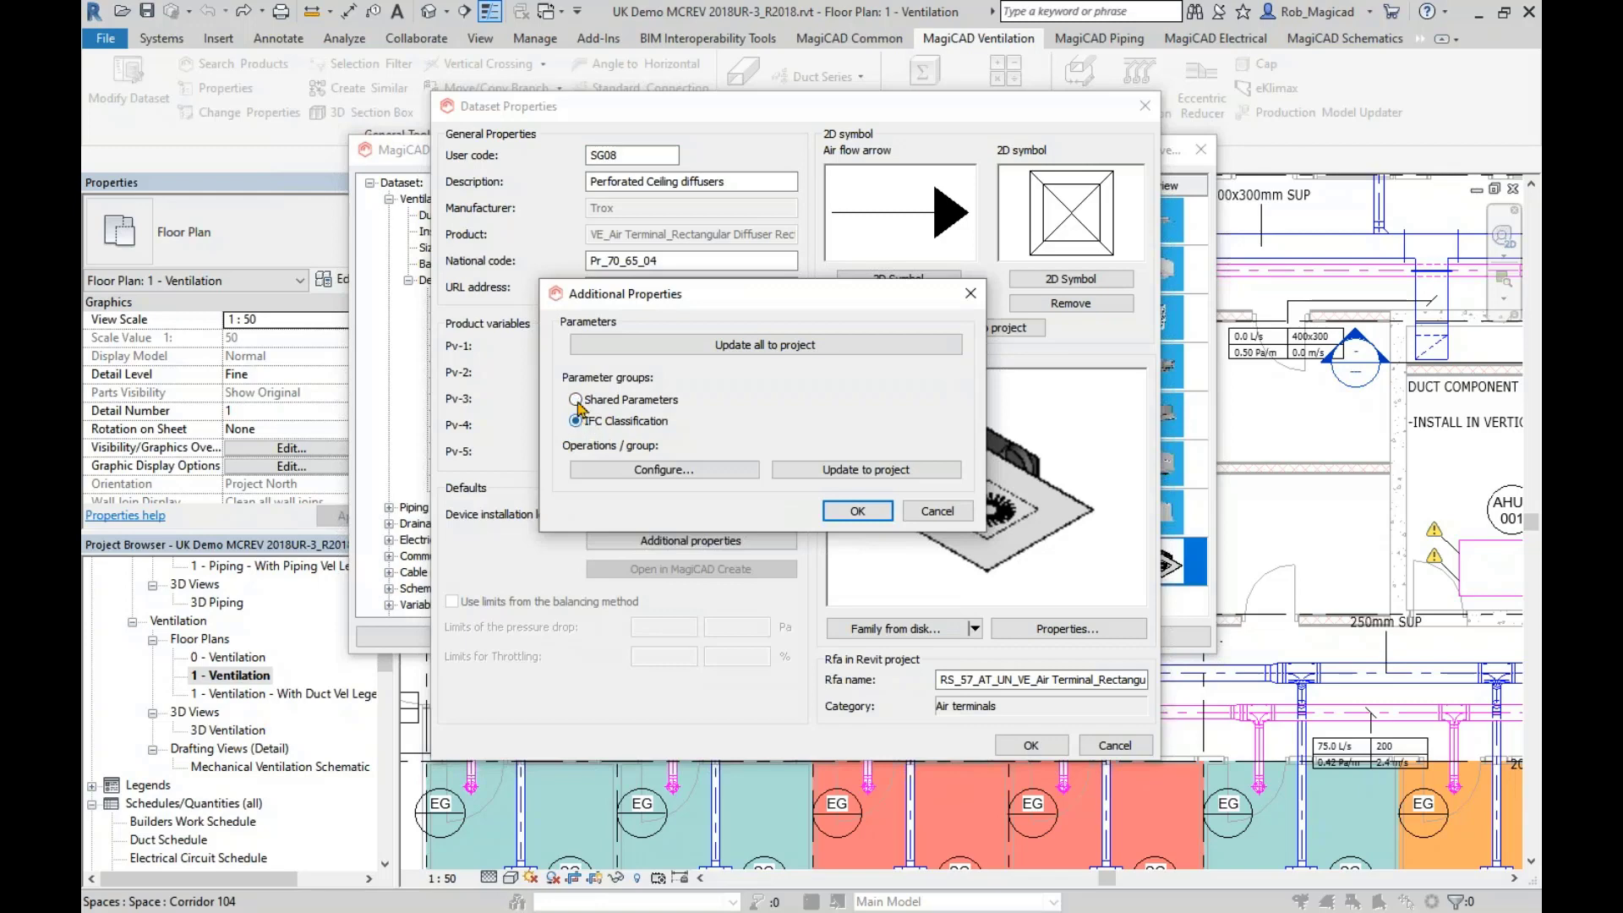
left_click(673, 471)
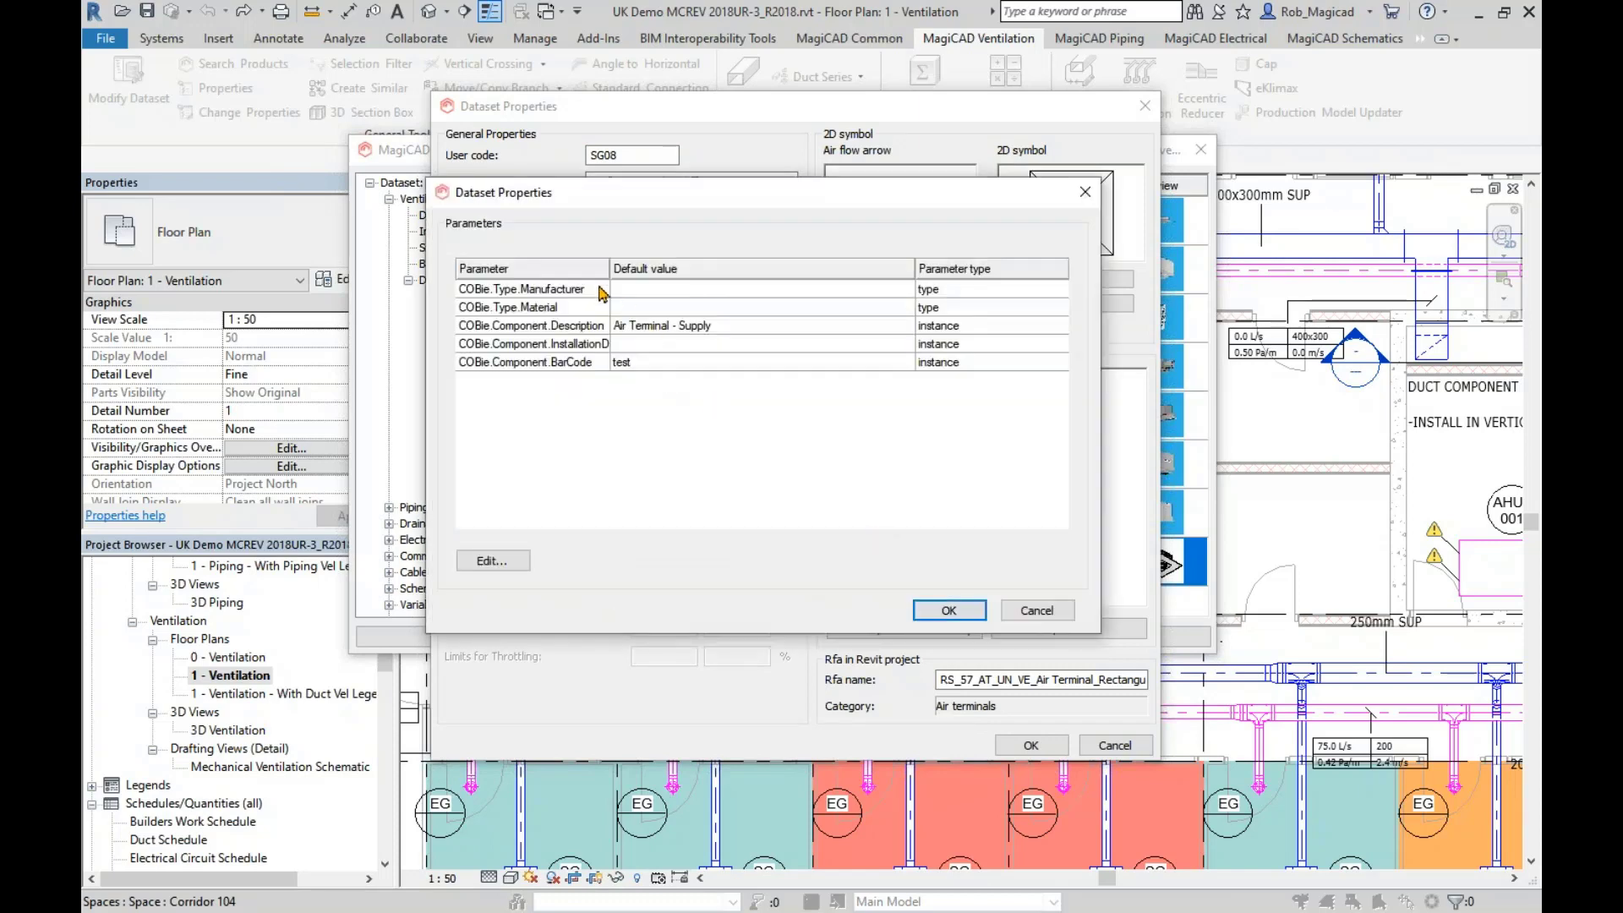
left_click_drag(610, 267, 680, 267)
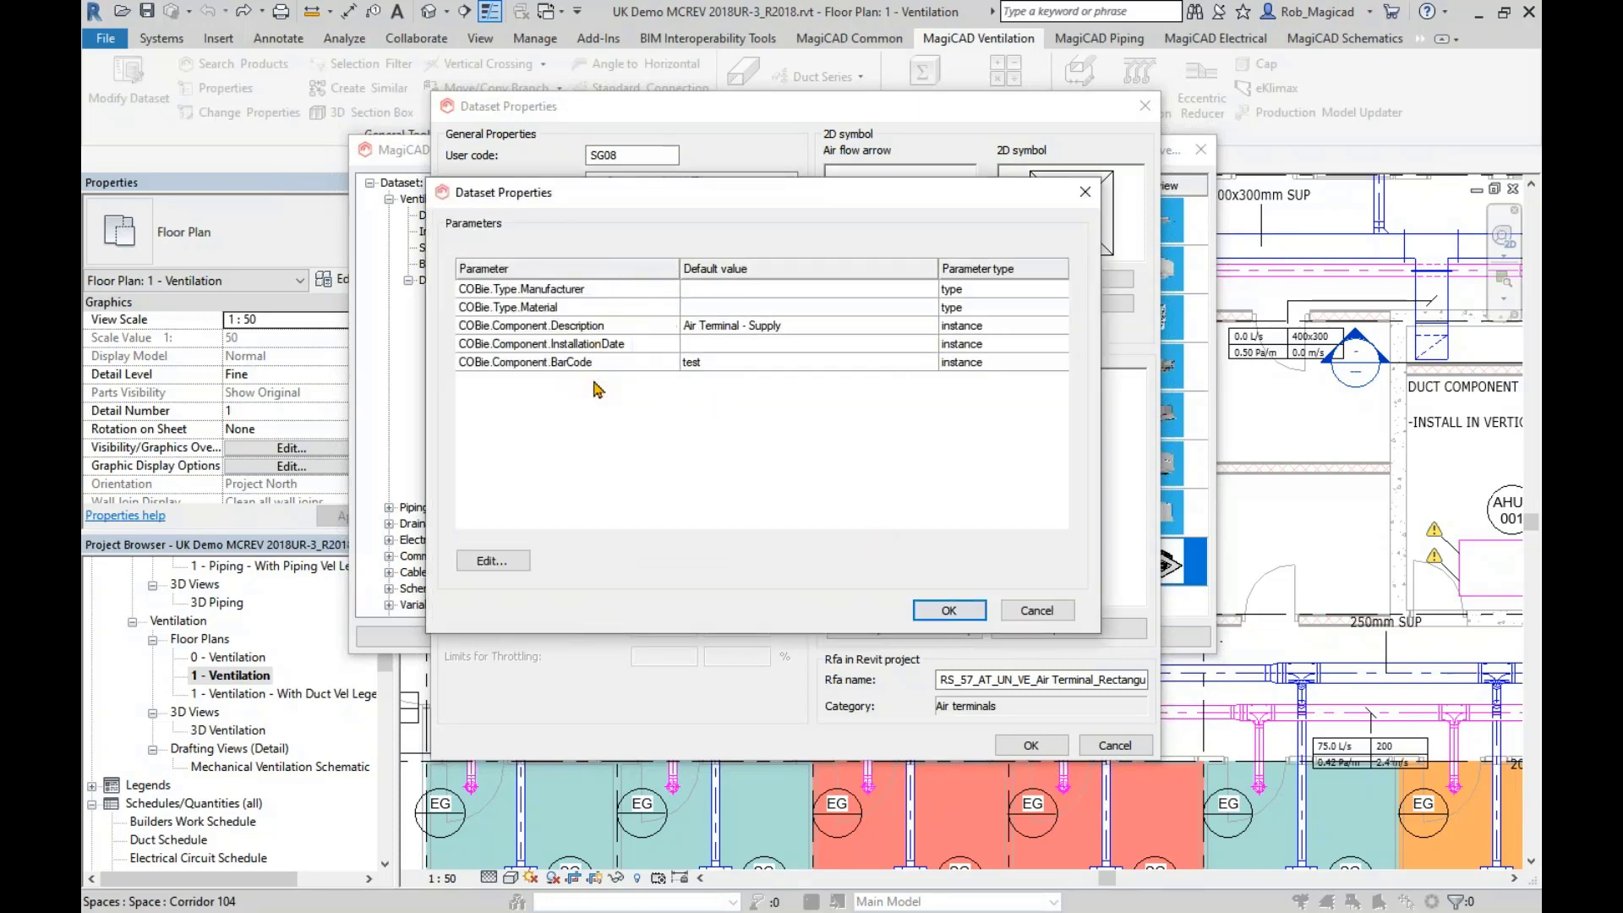
left_click(1047, 616)
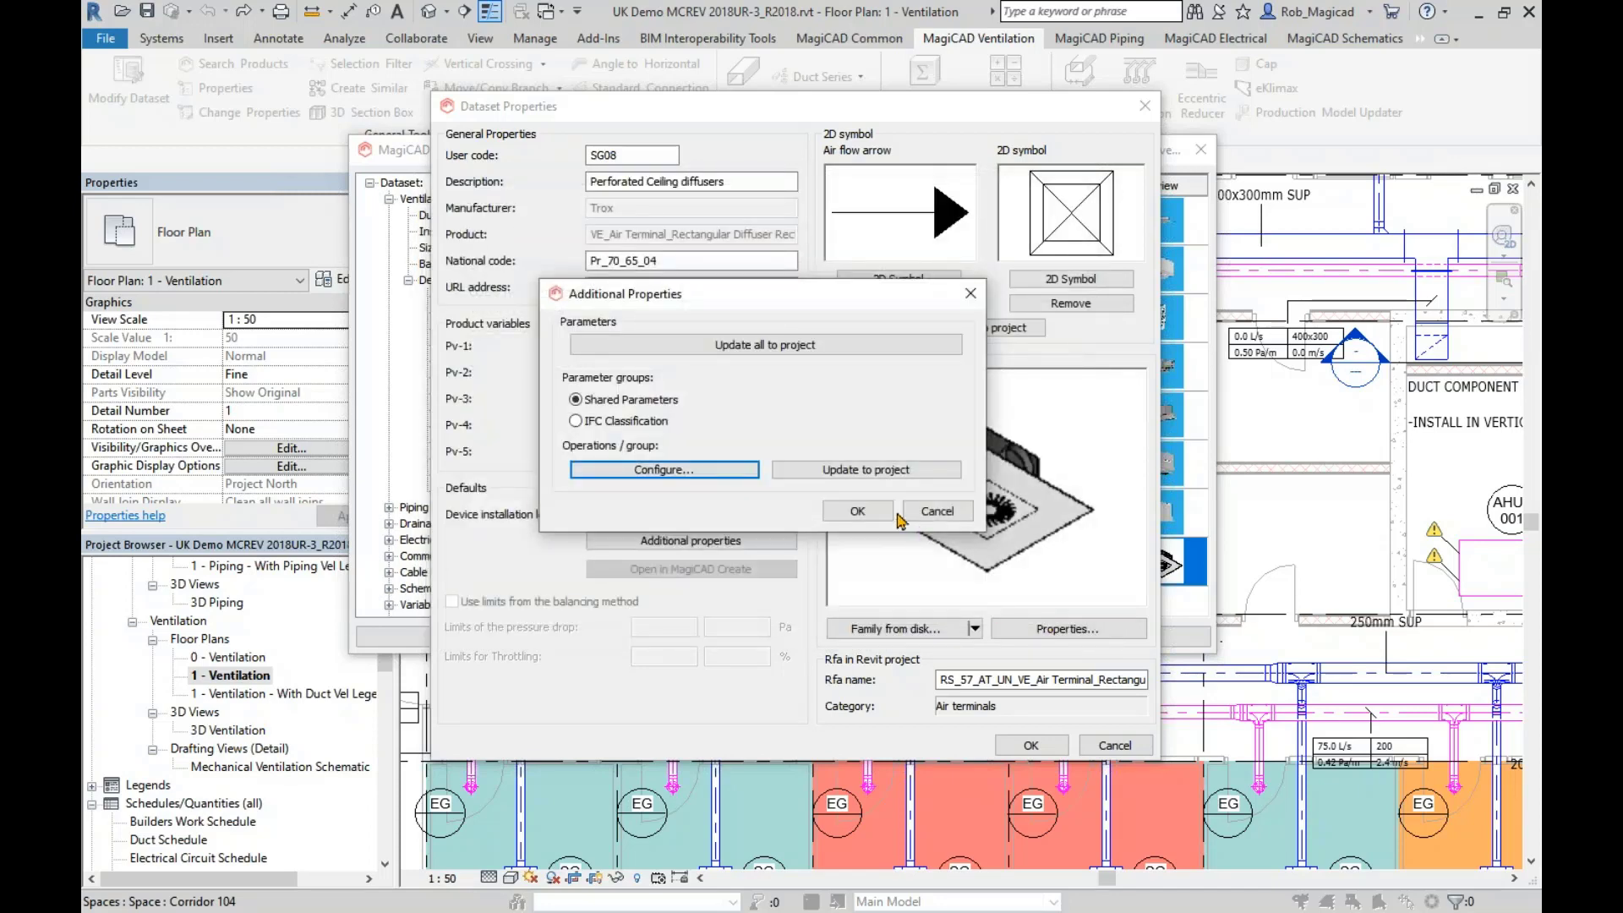
left_click(947, 515)
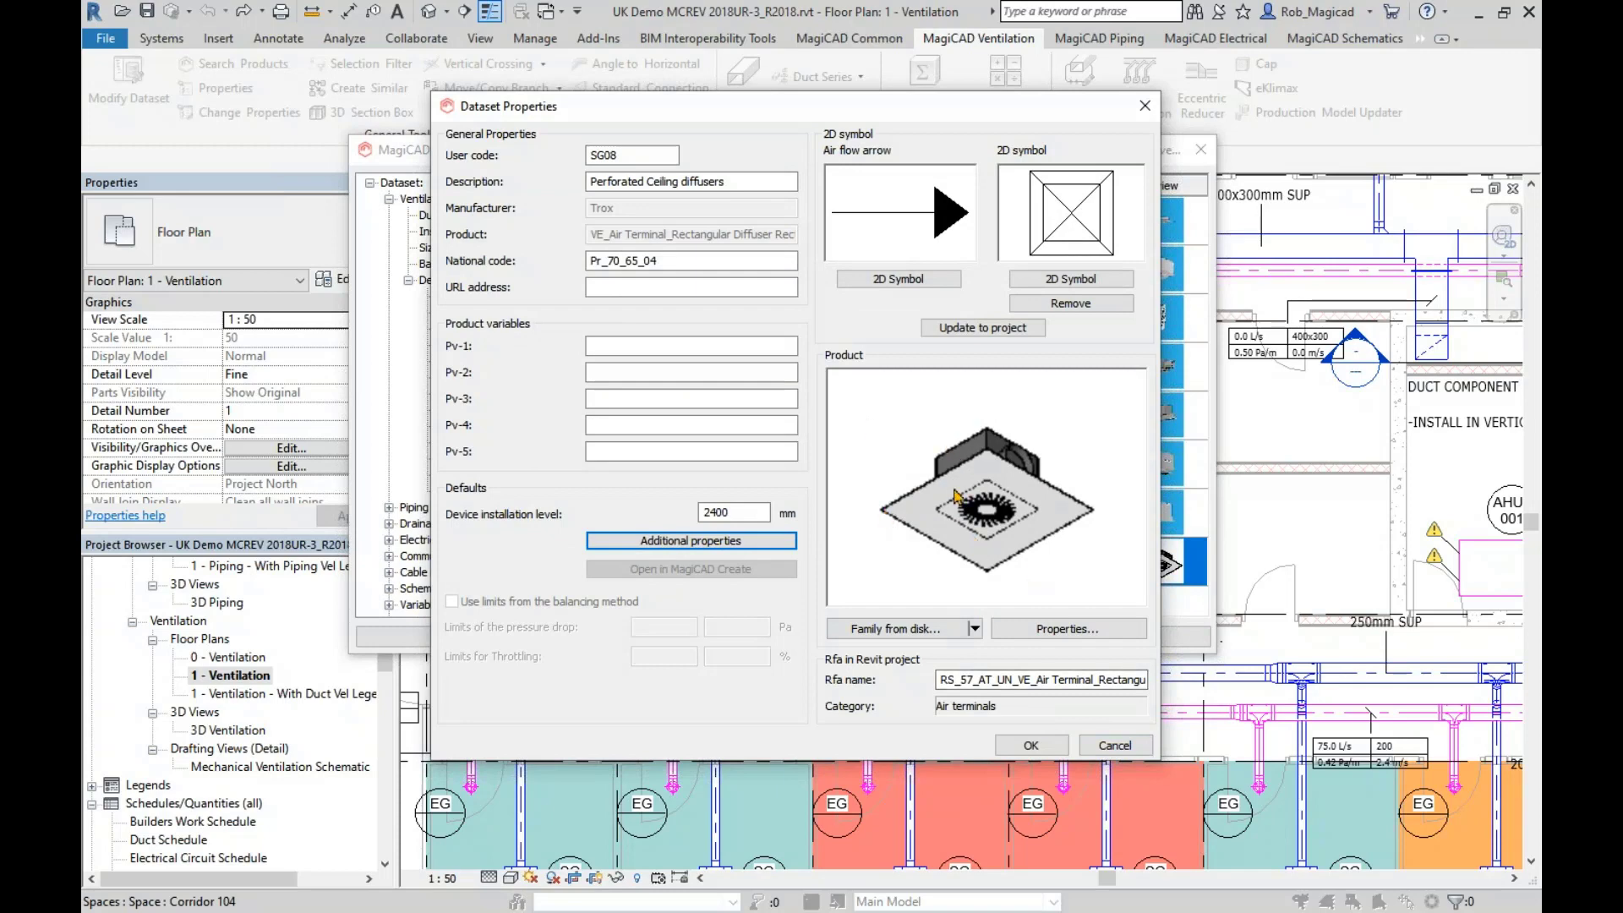
- Check the product source options offered for SG08 and leave its dataset properties without saving
left_click(975, 629)
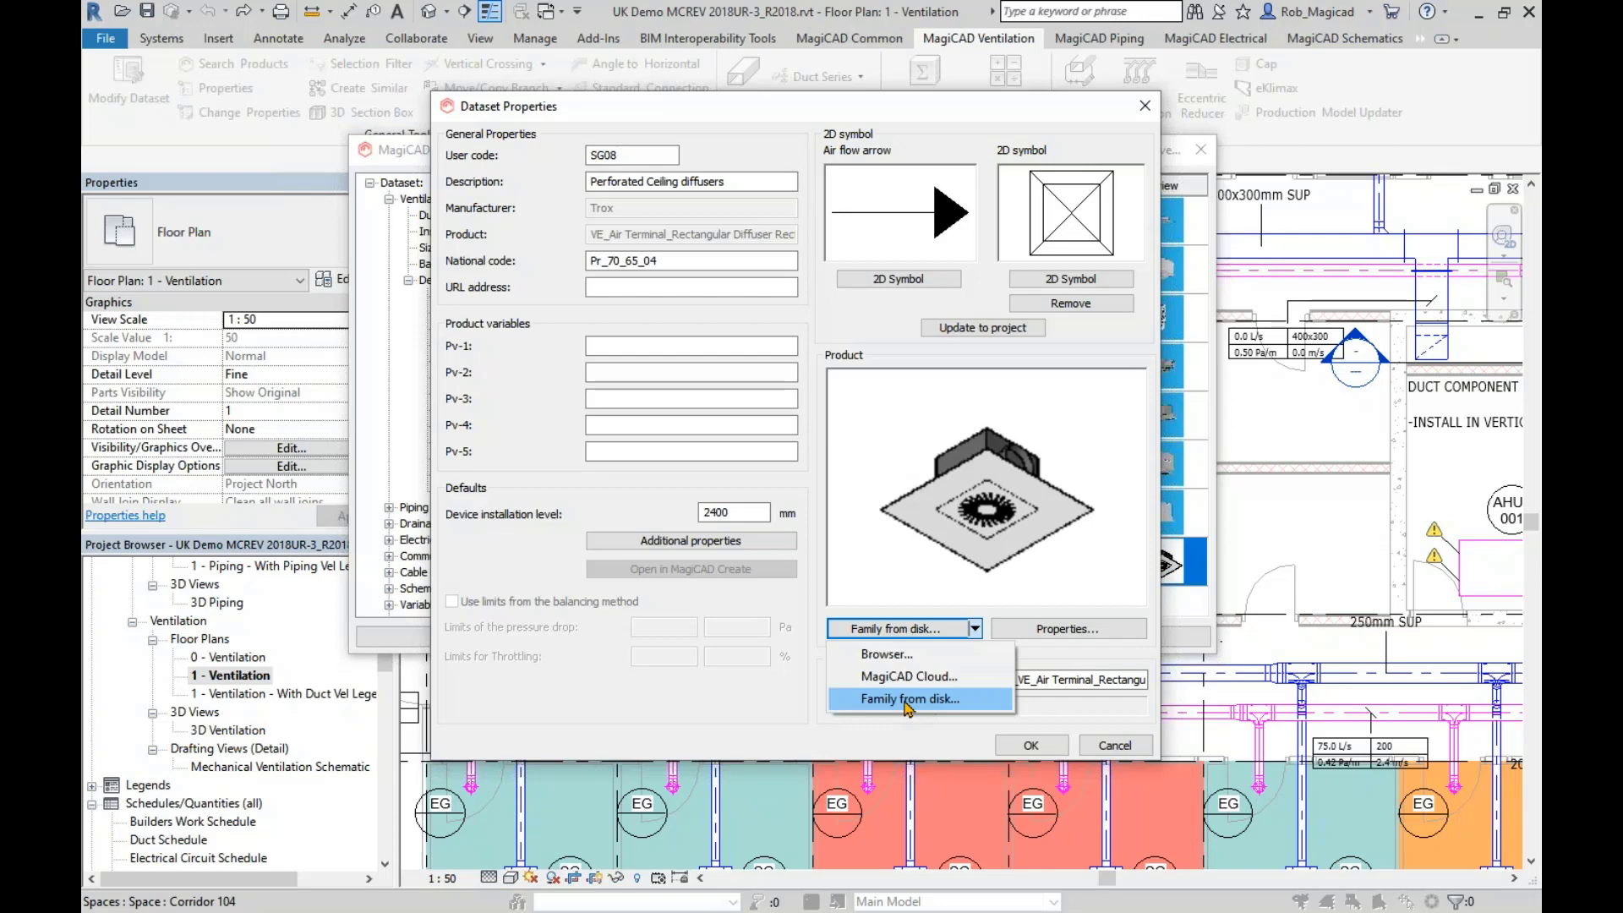
left_click(1080, 713)
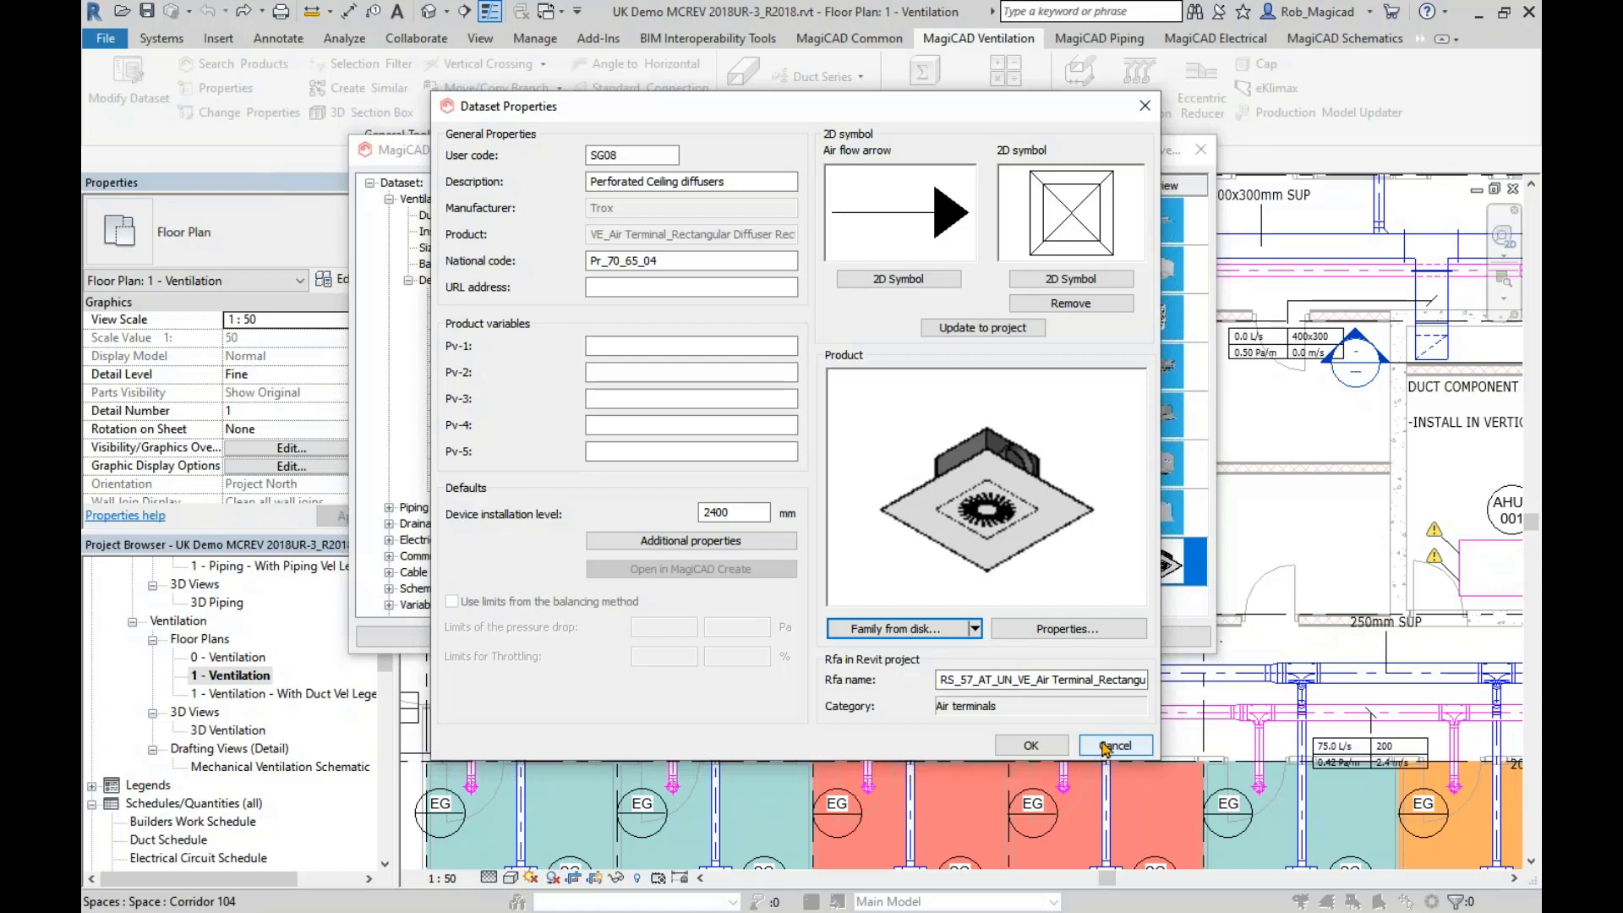
left_click(1101, 746)
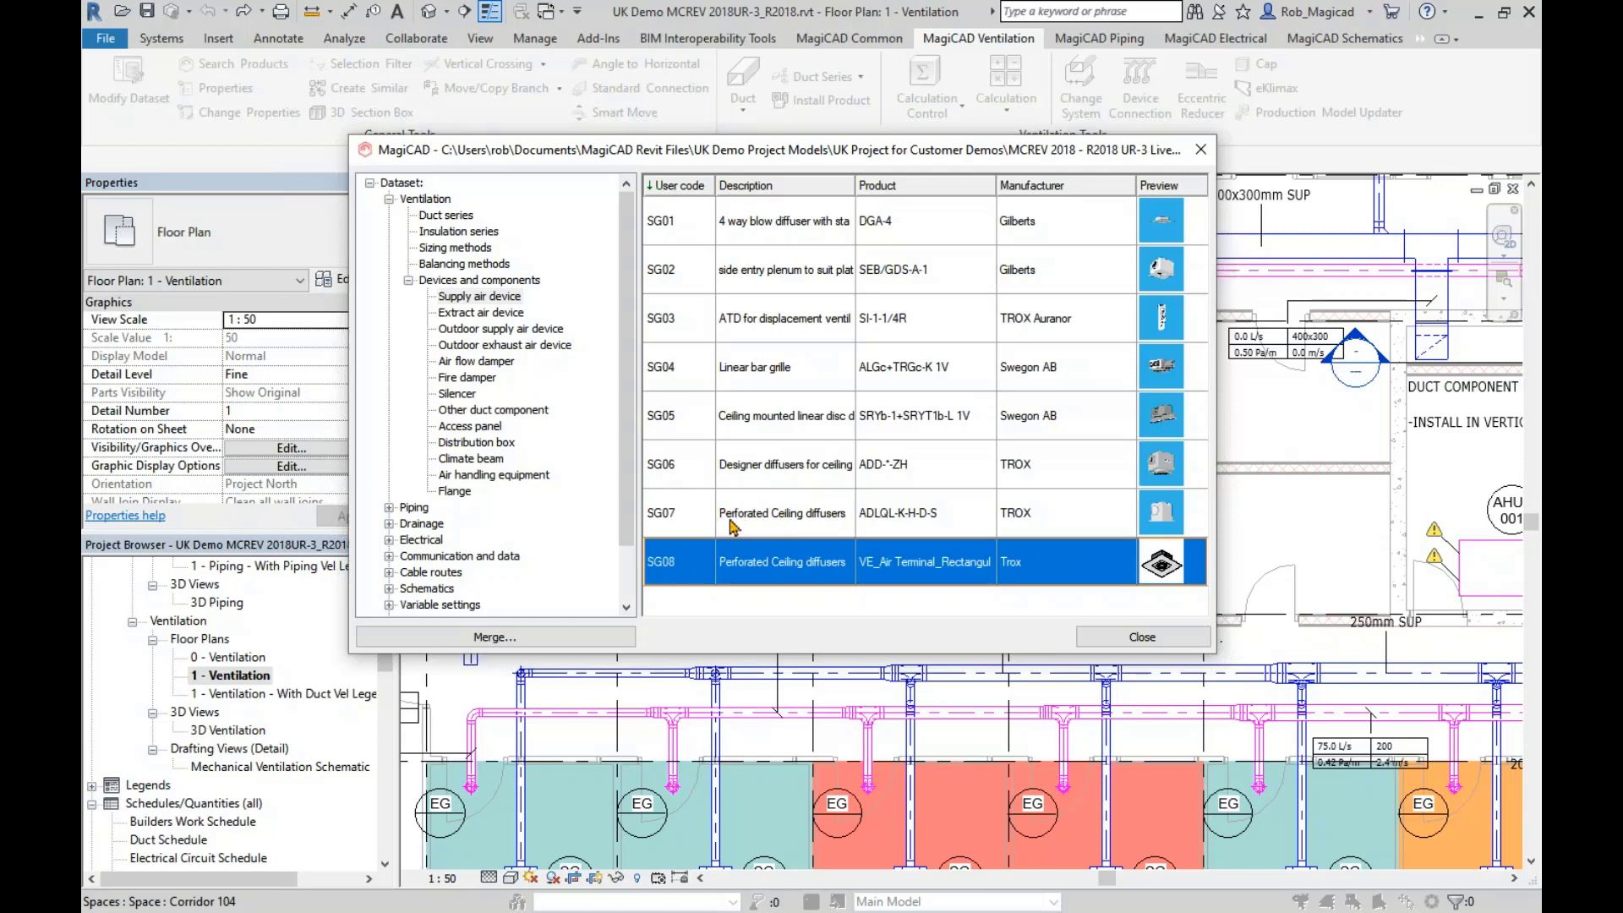
- Browse the dataset's ventilation silencers, piping categories and electrical devices, ending at the list of electrical sockets
left_click(447, 298)
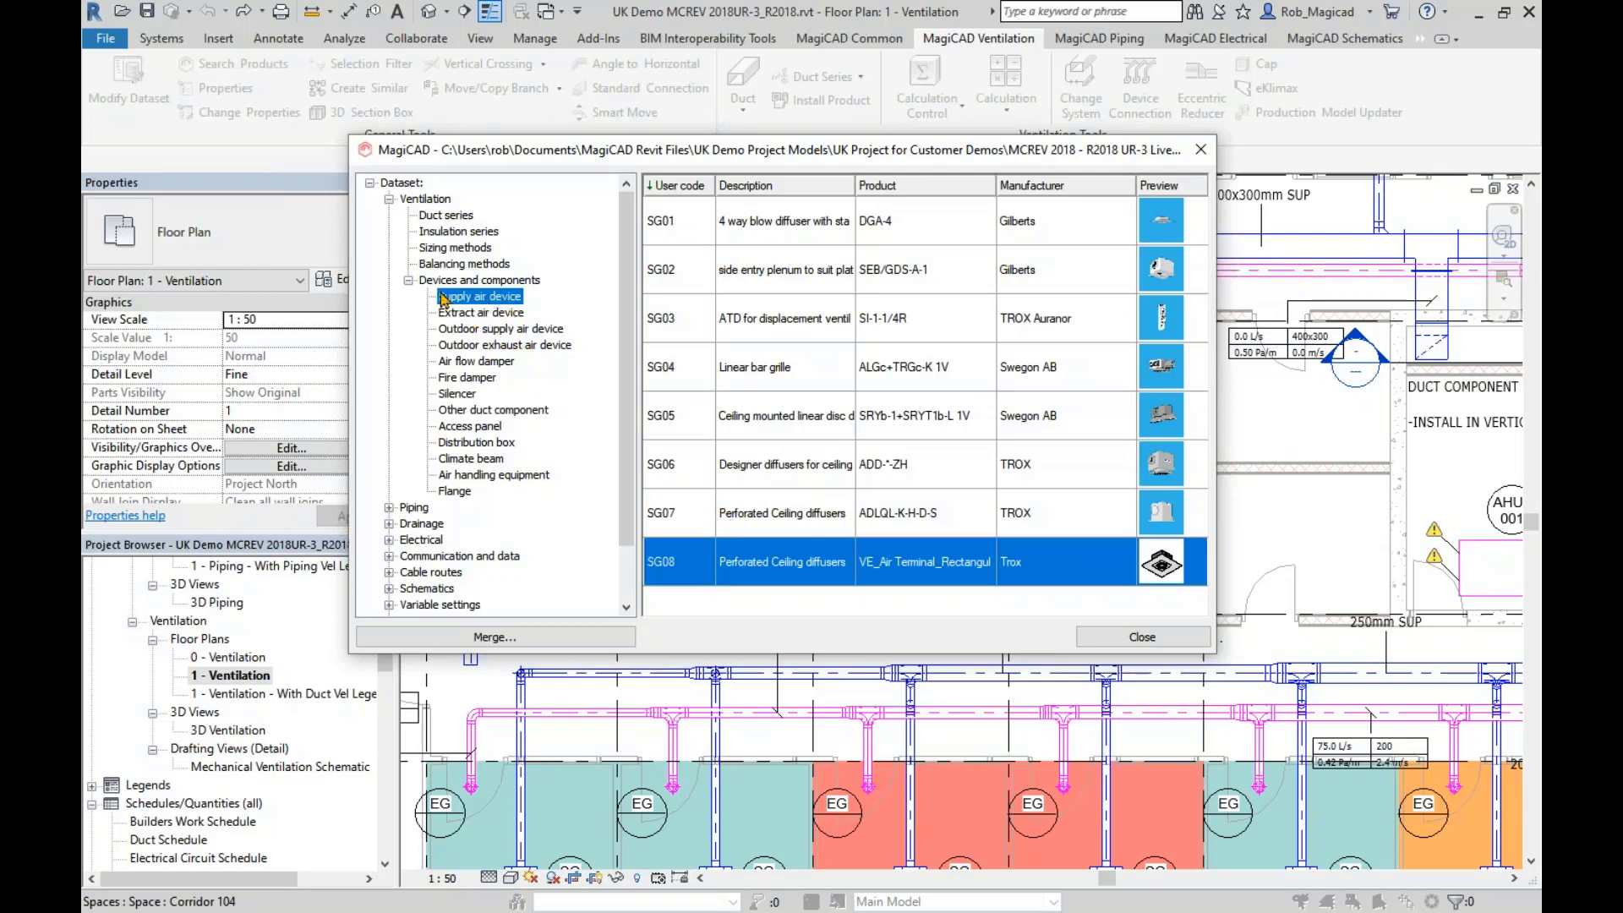
left_click(457, 394)
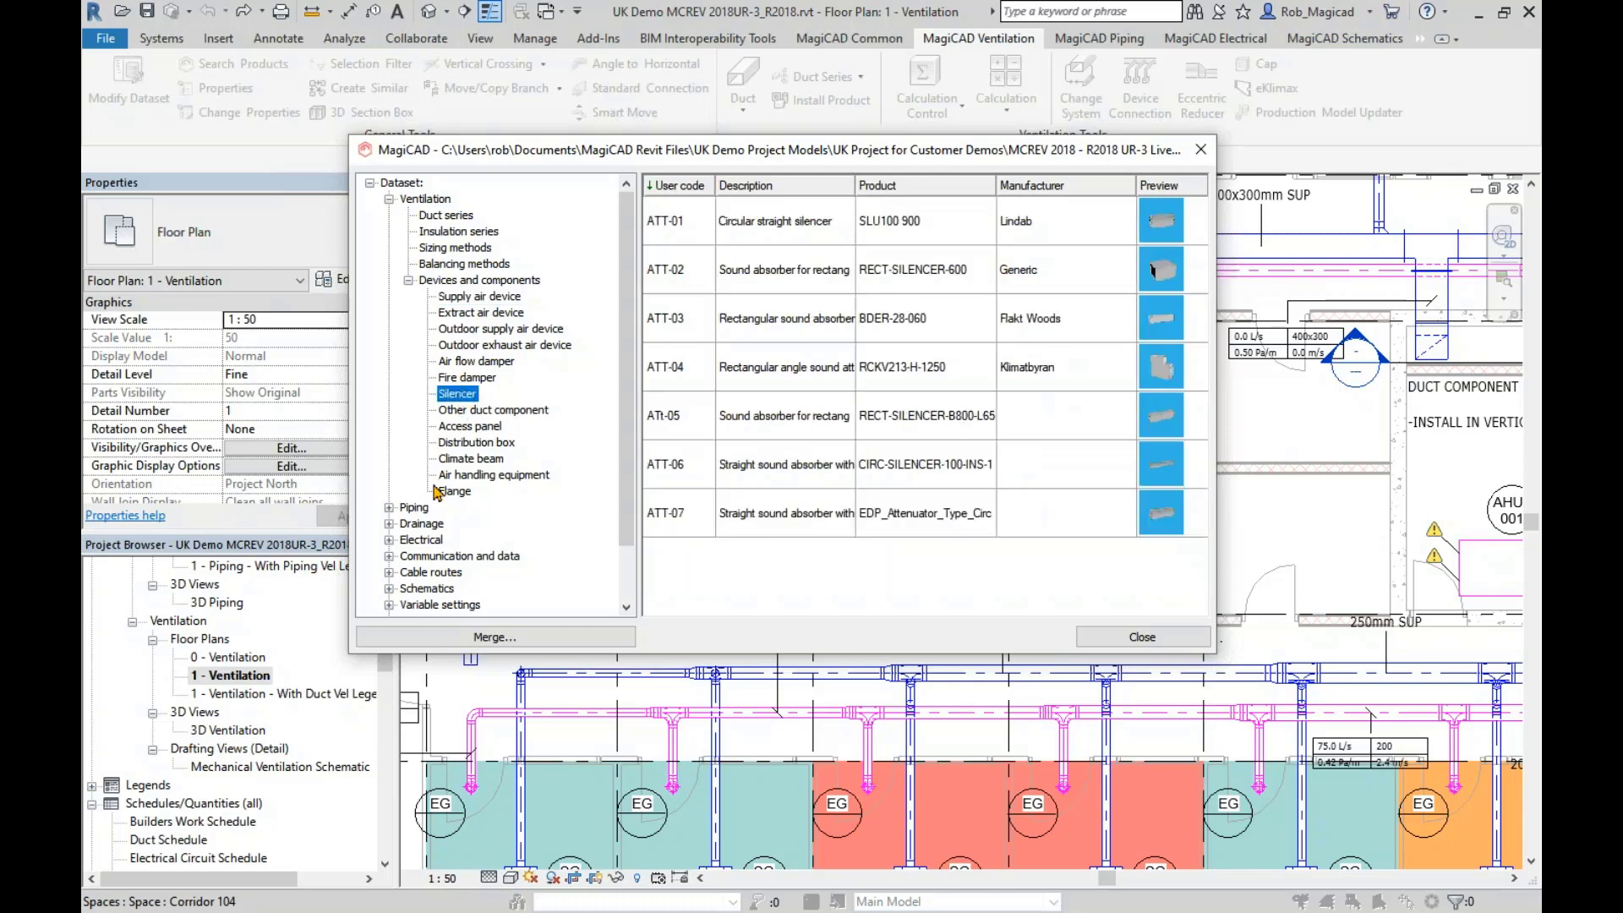
left_click(389, 508)
scroll(391, 510, "down", 3)
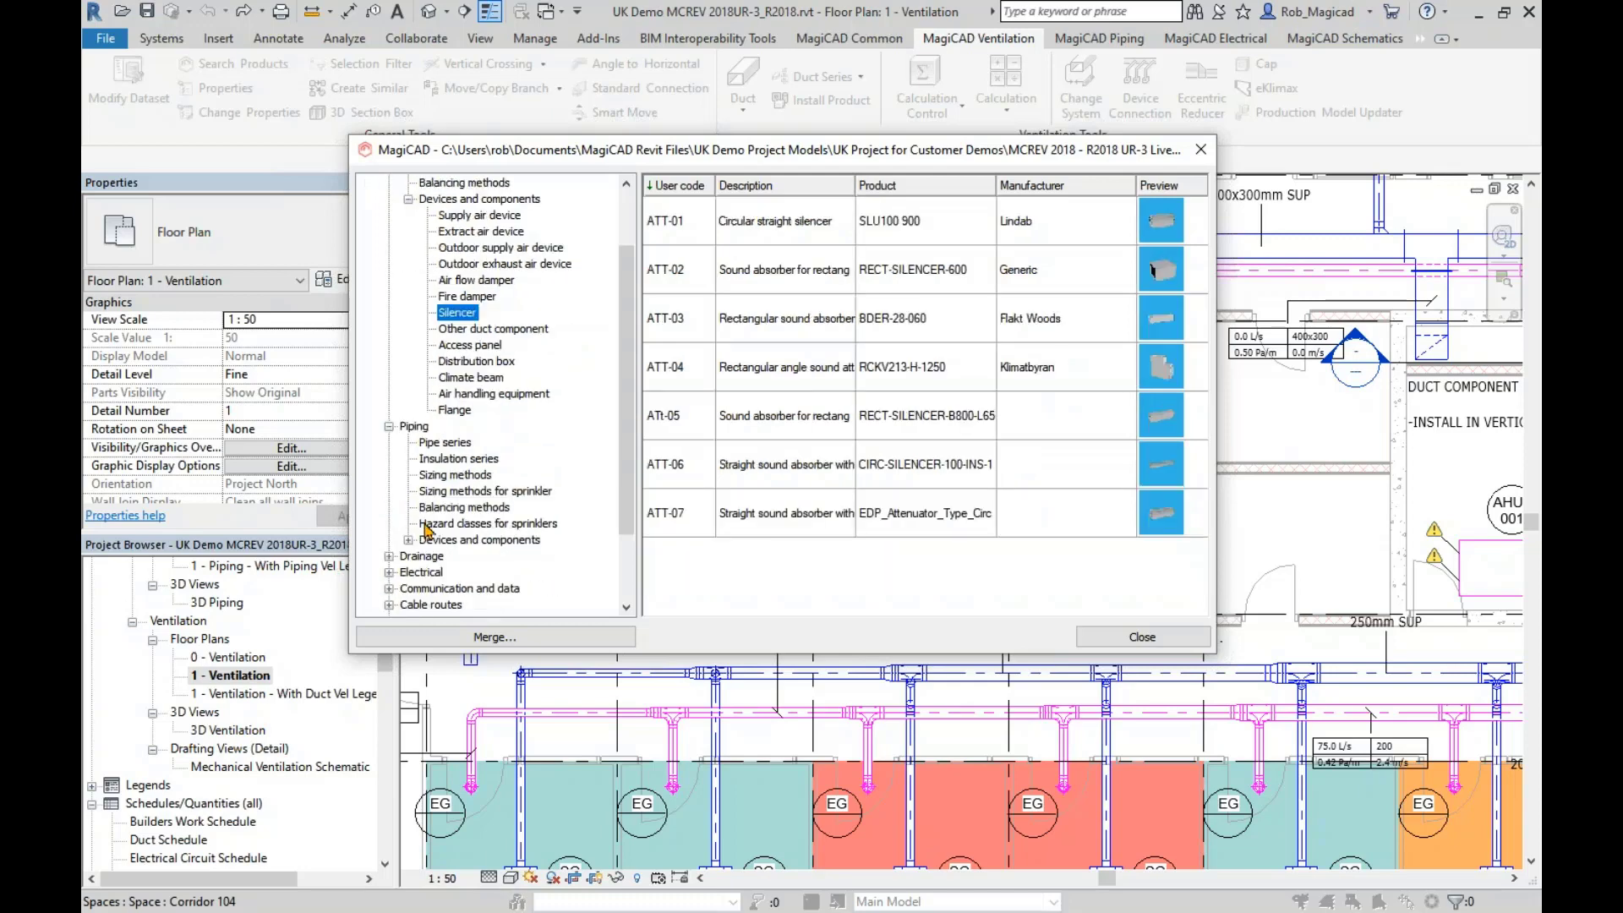
left_click(389, 508)
scroll(391, 516, "down", 1)
left_click(409, 524)
scroll(414, 518, "down", 2)
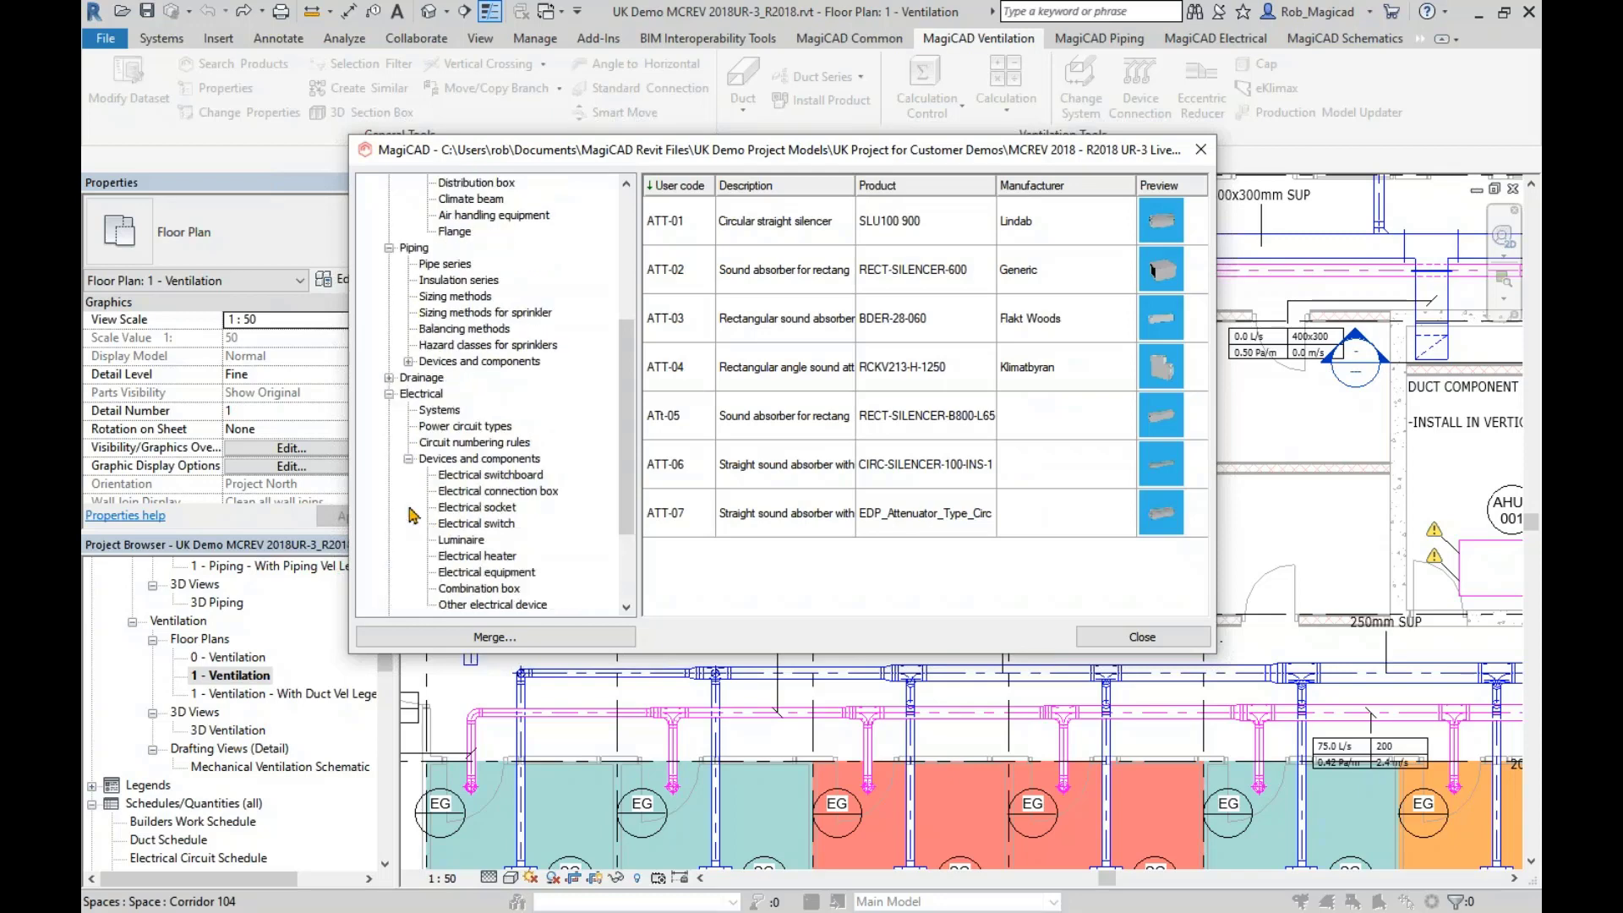
left_click(478, 475)
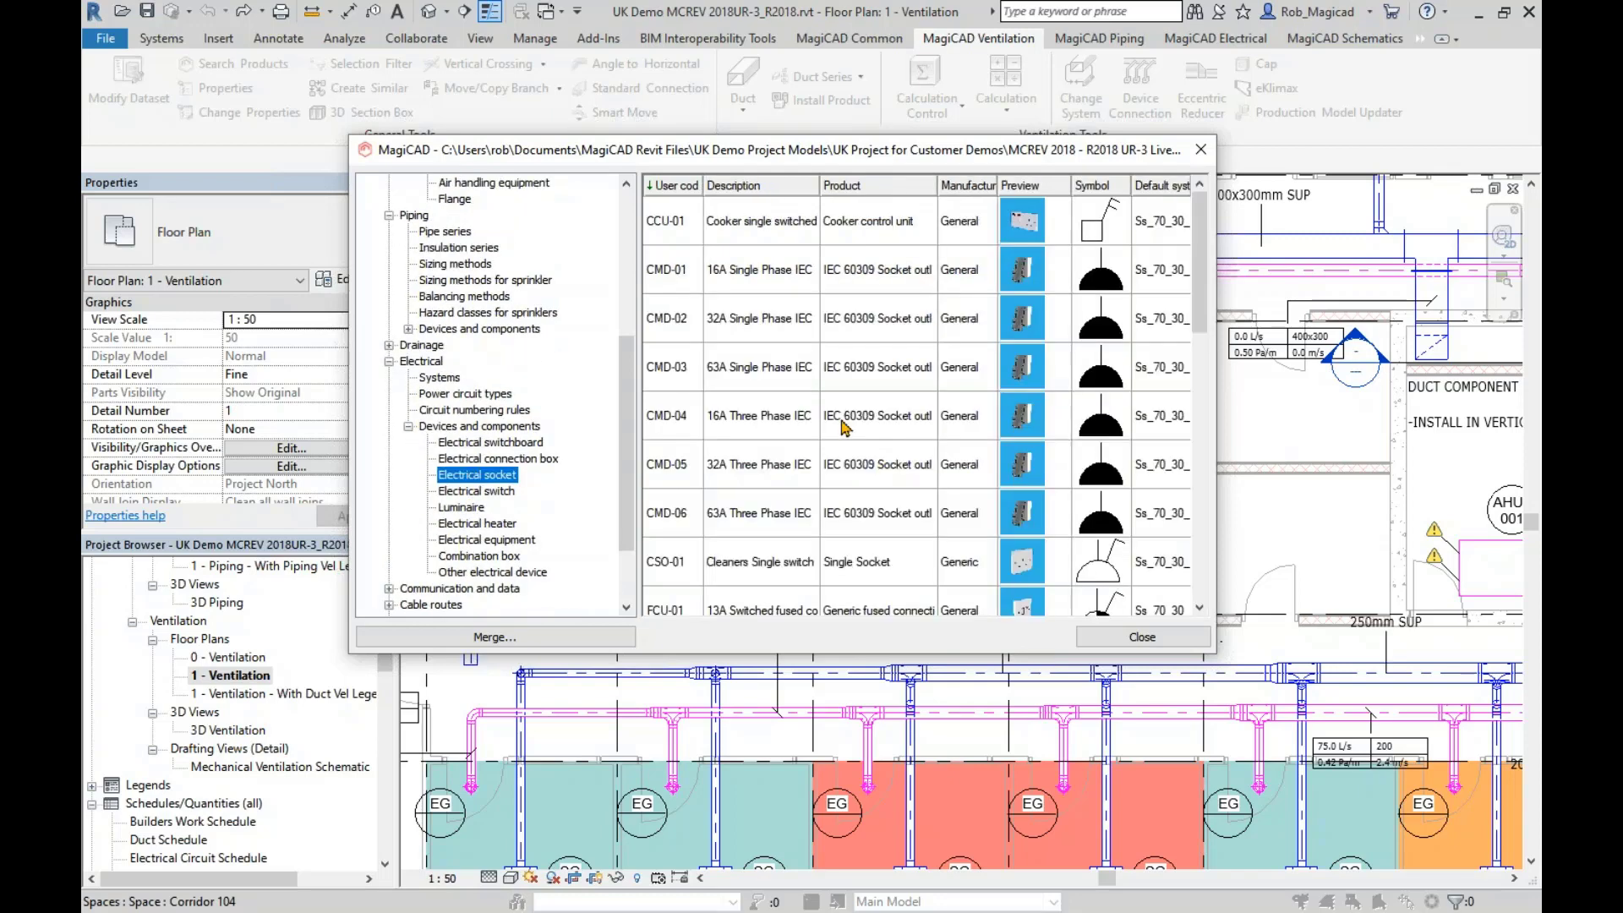
- View the additional properties of the 16A three-phase socket CMD-04 and close its properties without saving
double_click(843, 421)
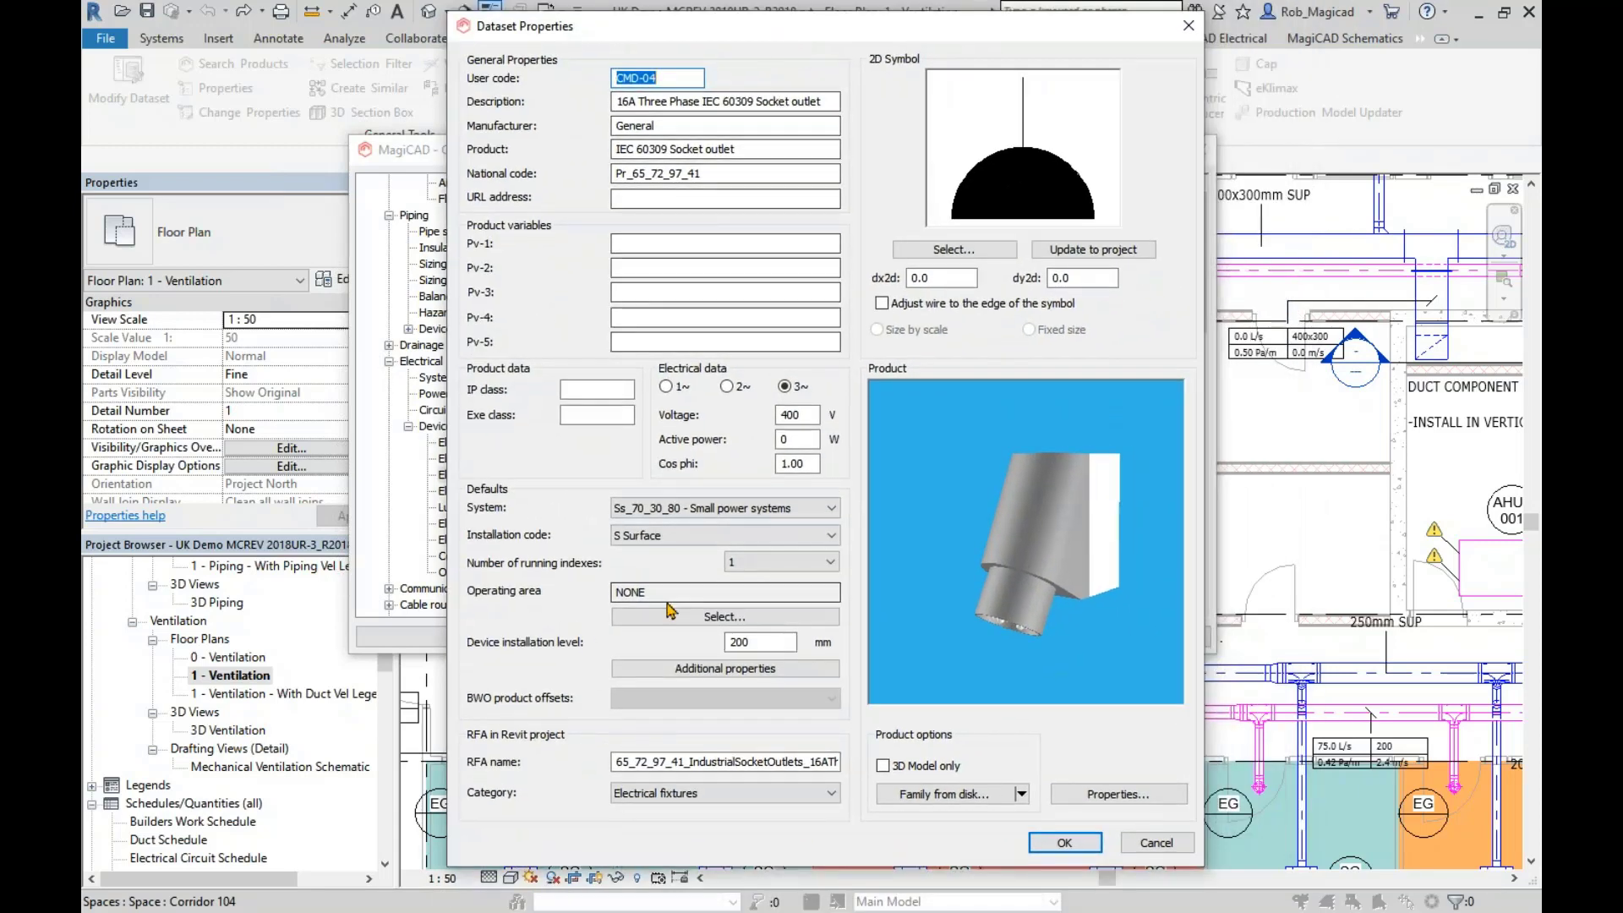
left_click(725, 668)
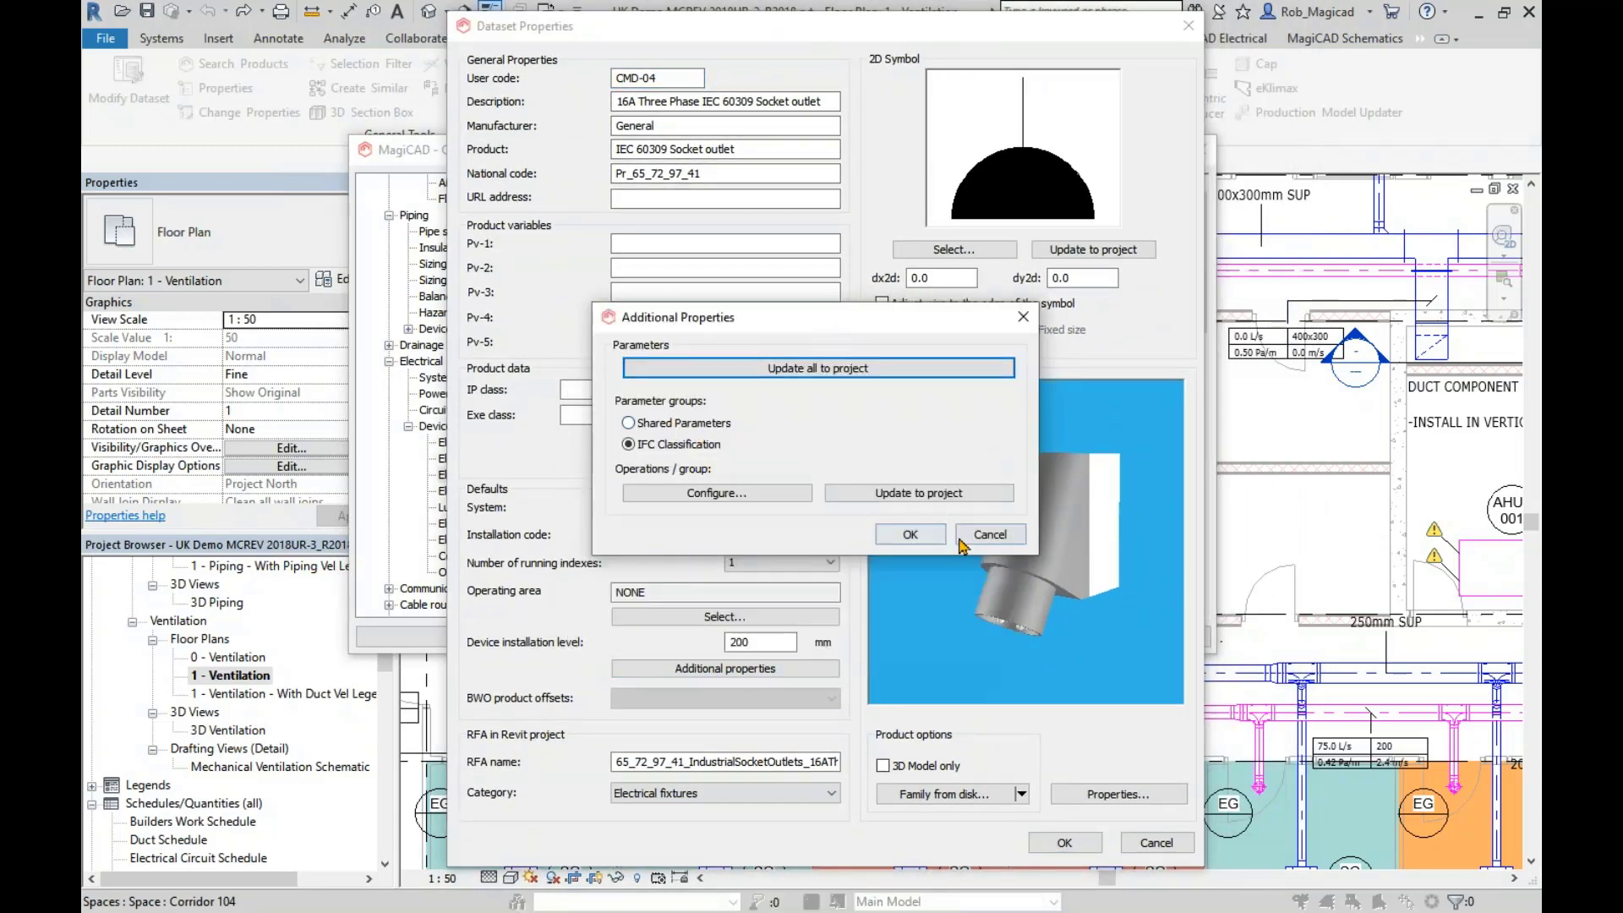
left_click(962, 541)
left_click(1156, 843)
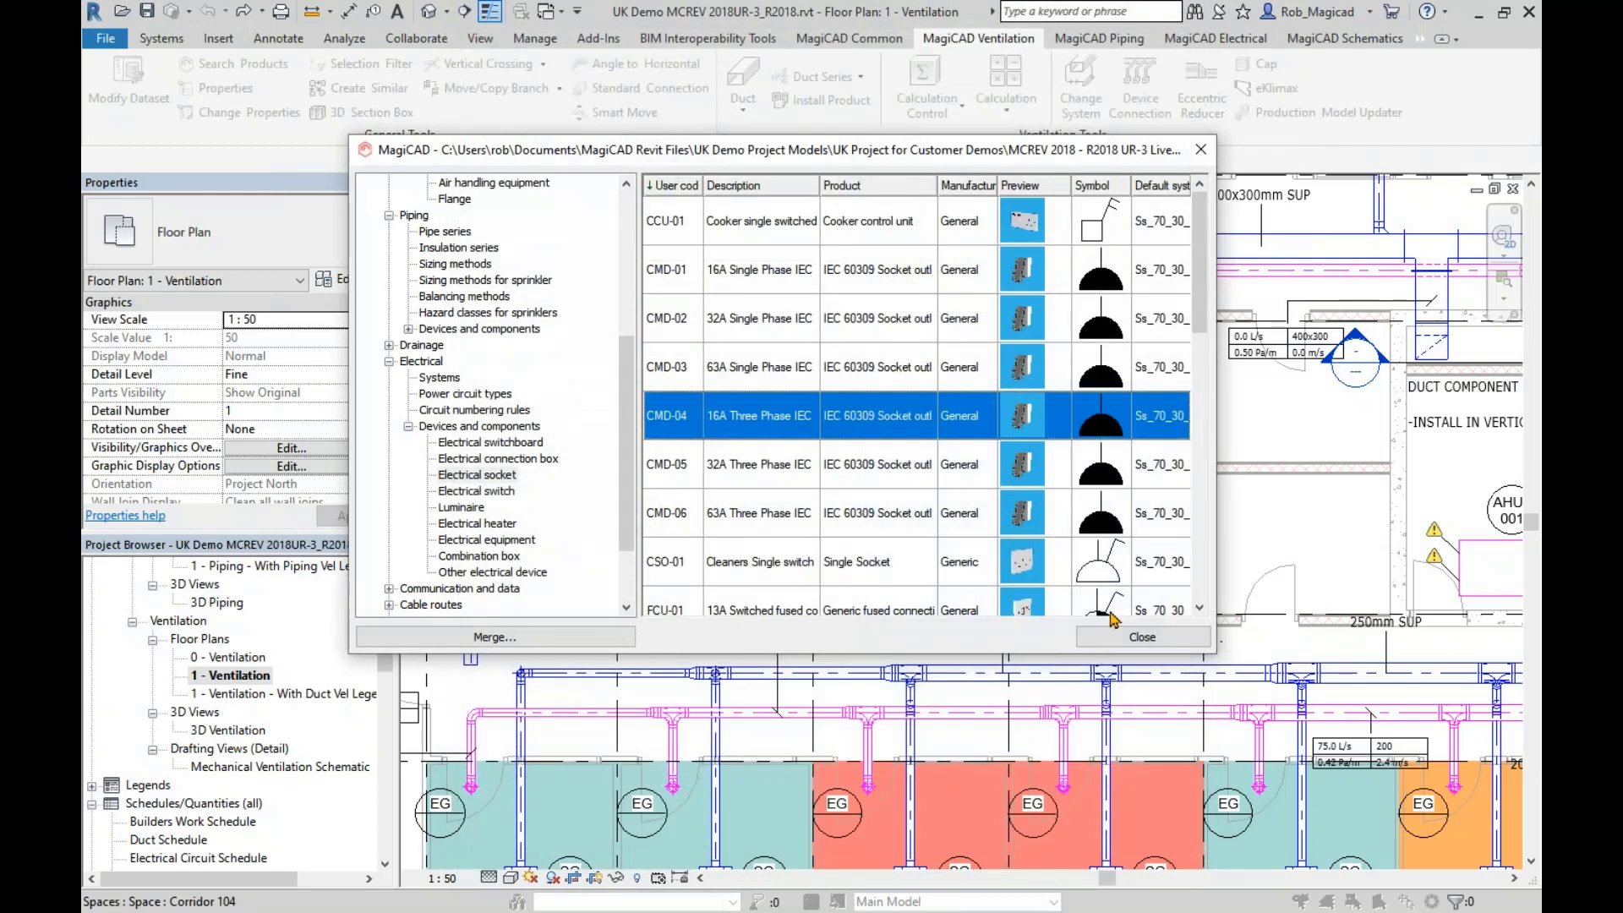
- Return to the supply air devices and open the dataset properties of SG06
scroll(589, 385, "up", 6)
left_click(480, 296)
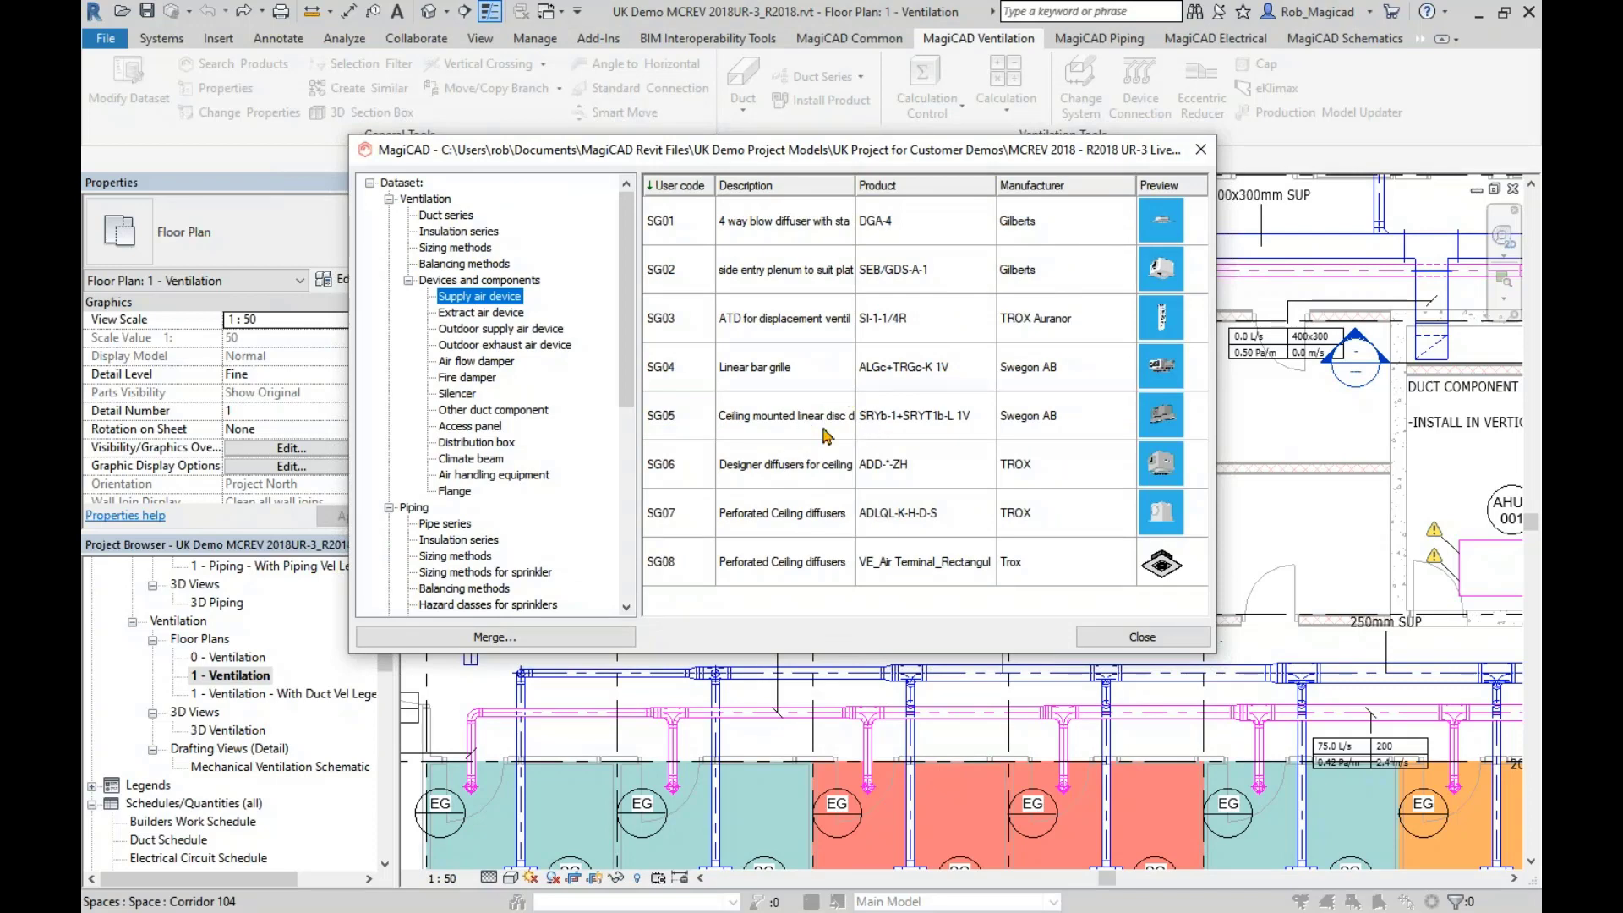
left_click(1017, 912)
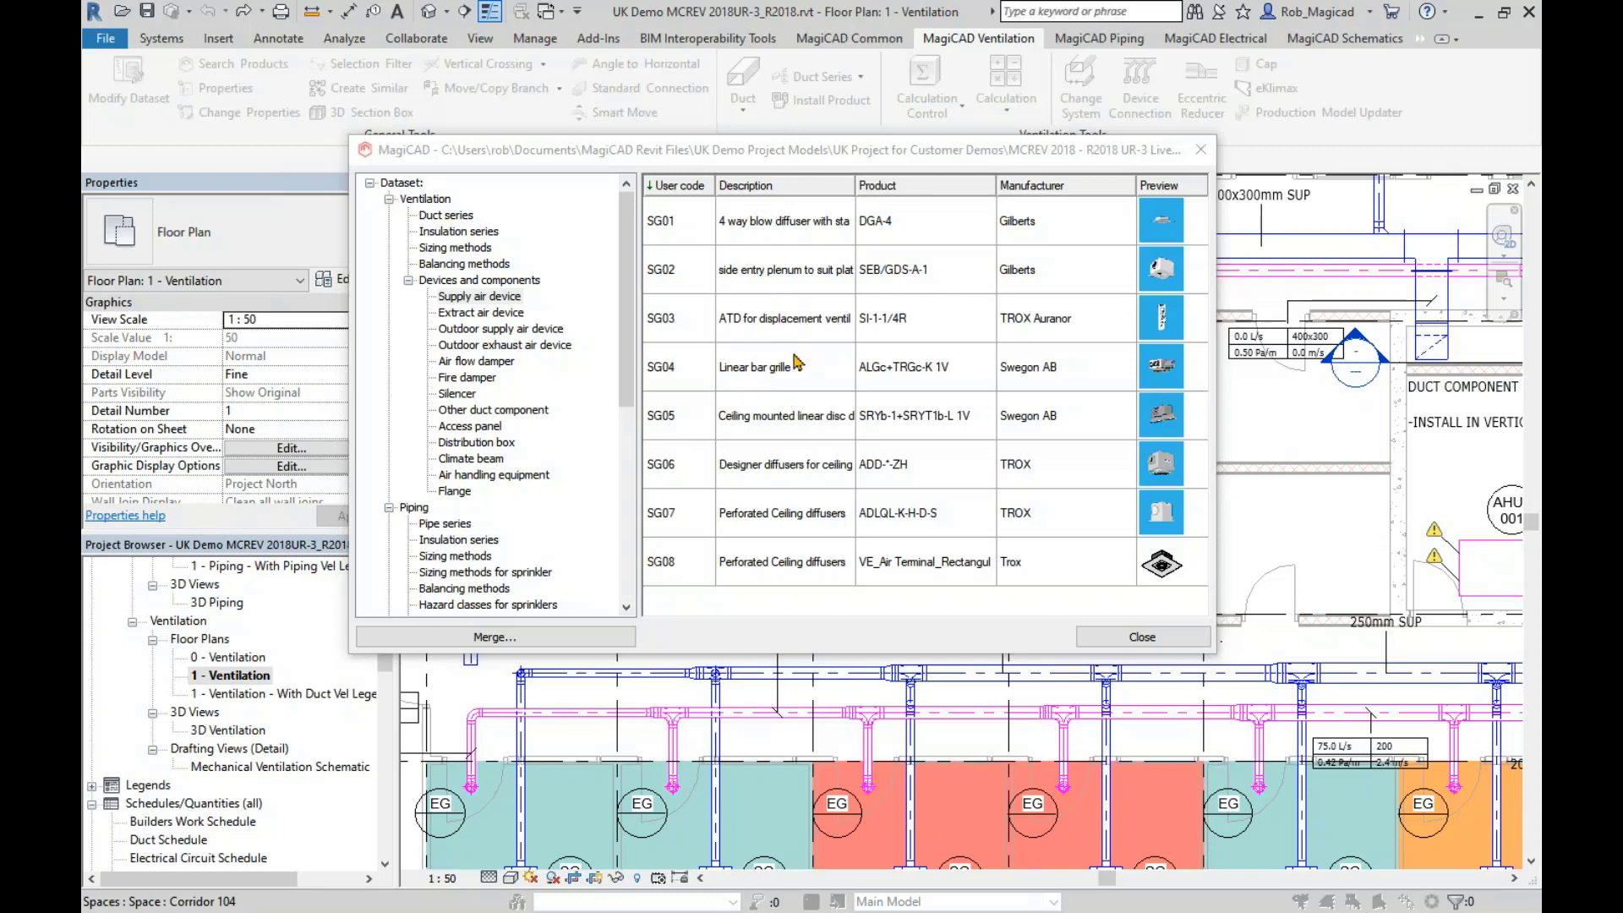
left_click(788, 472)
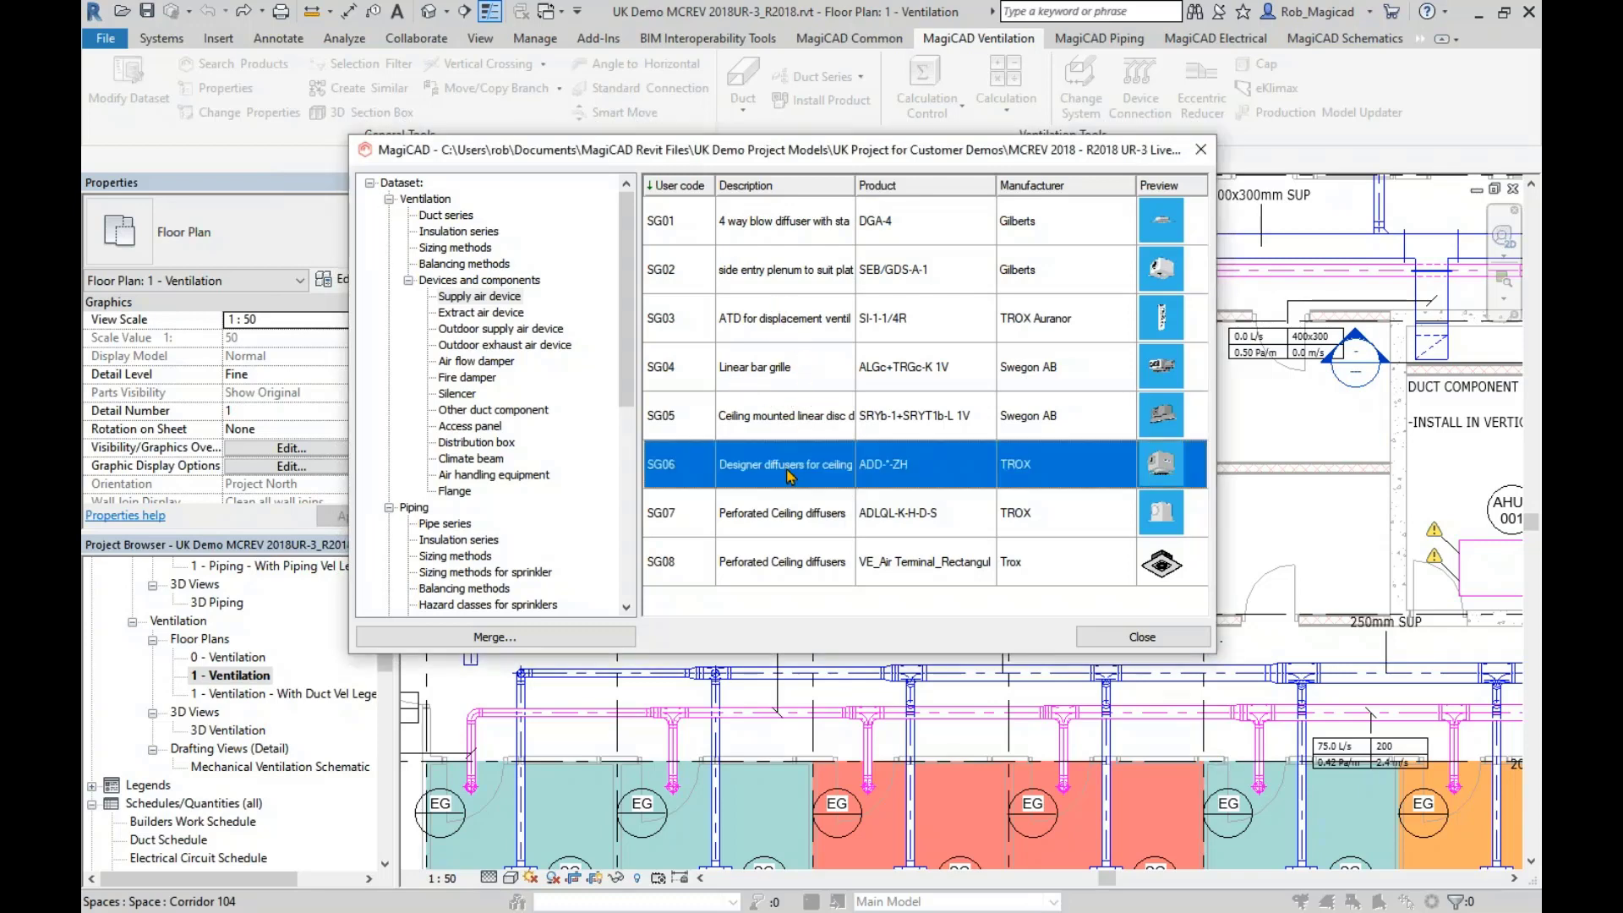
left_click_drag(777, 748, 776, 101)
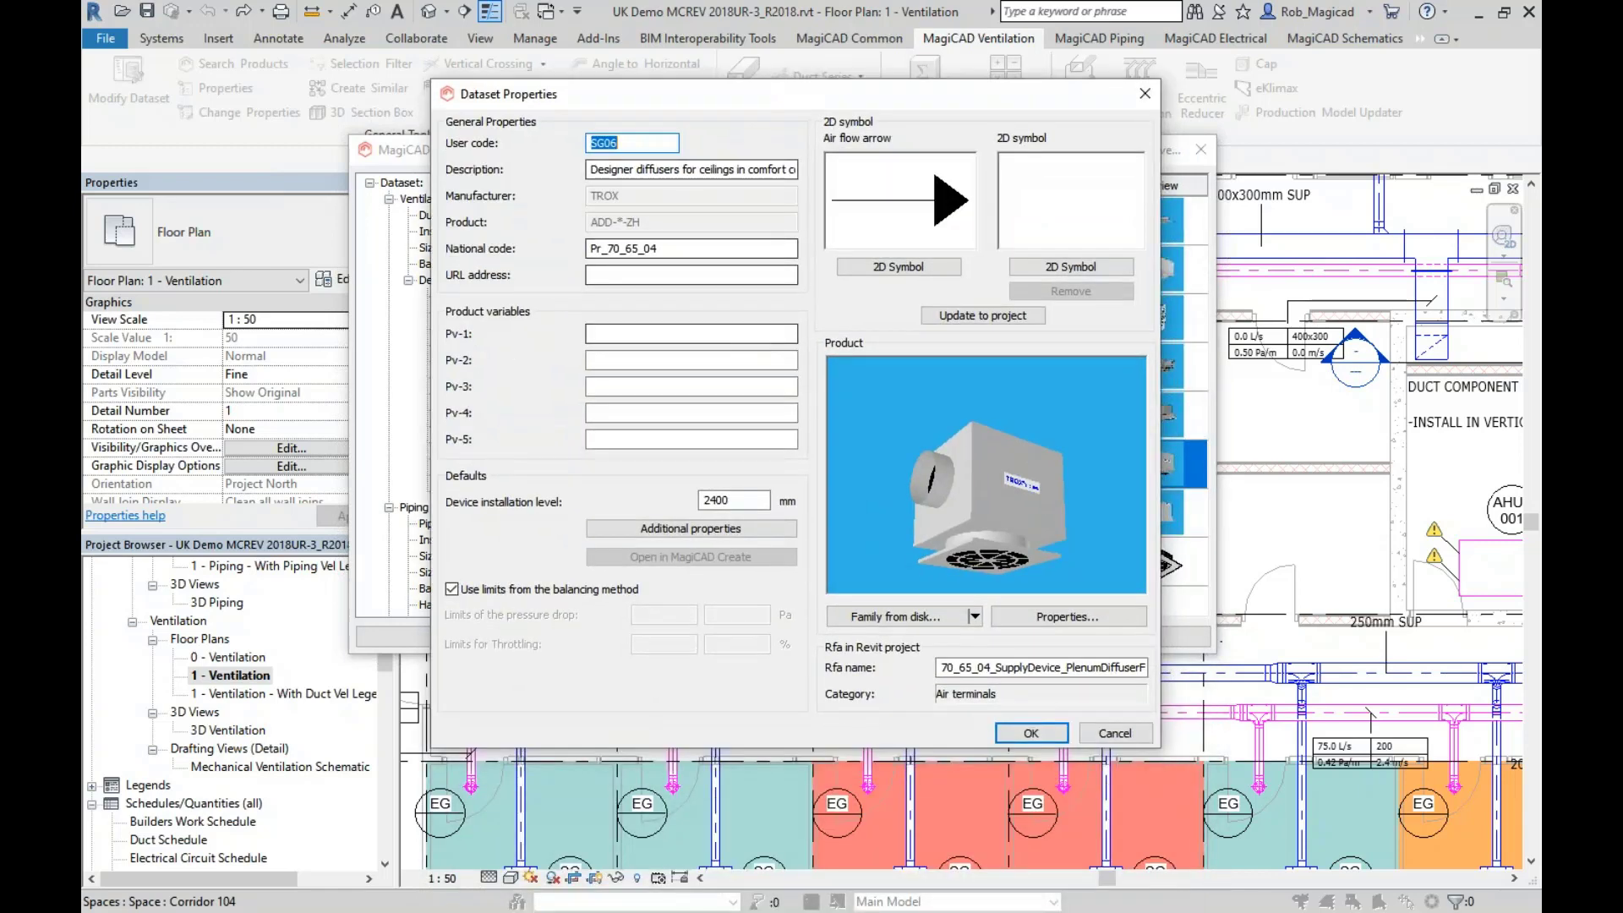
- Open the parameter selection for the Shared Parameters group in SG06's additional properties
left_click(667, 529)
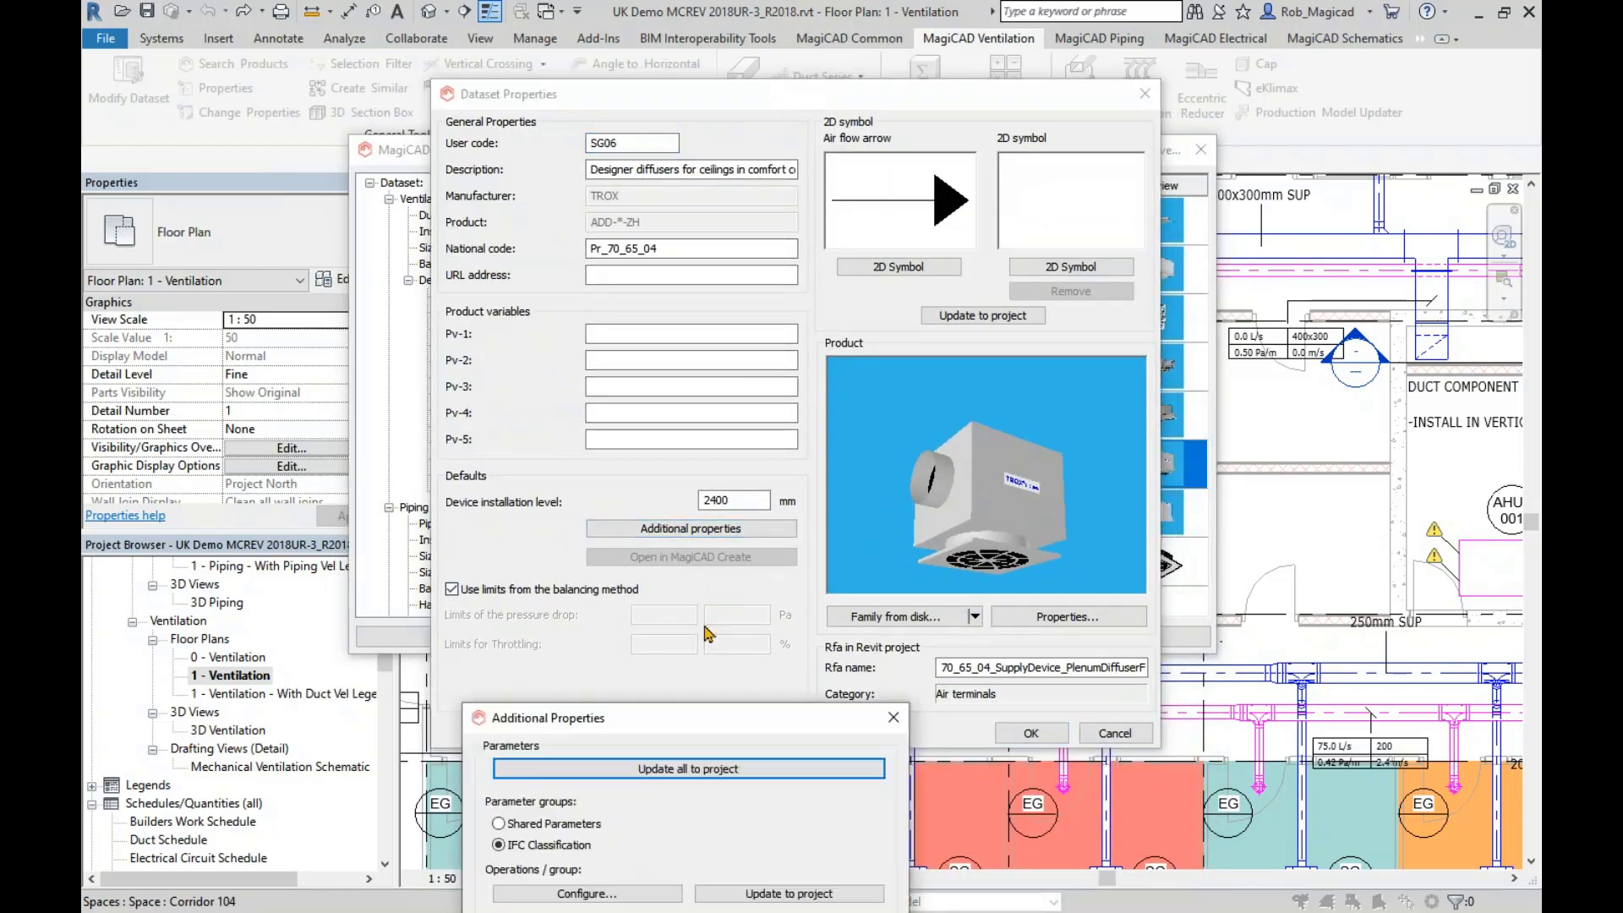
left_click_drag(716, 716, 791, 286)
left_click(616, 394)
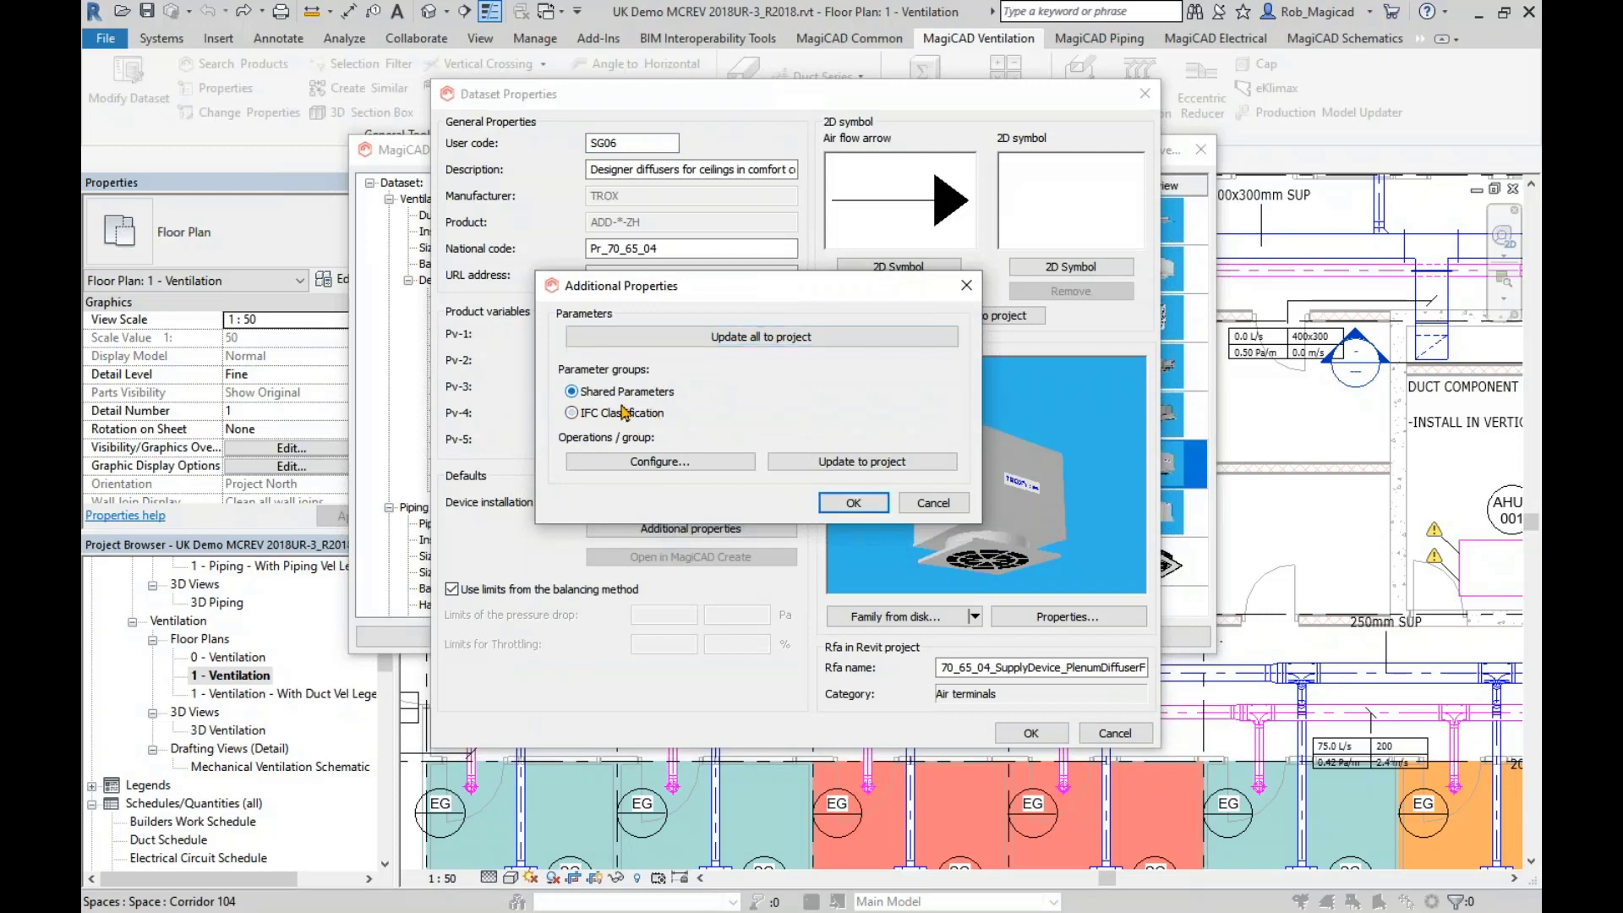
left_click(660, 463)
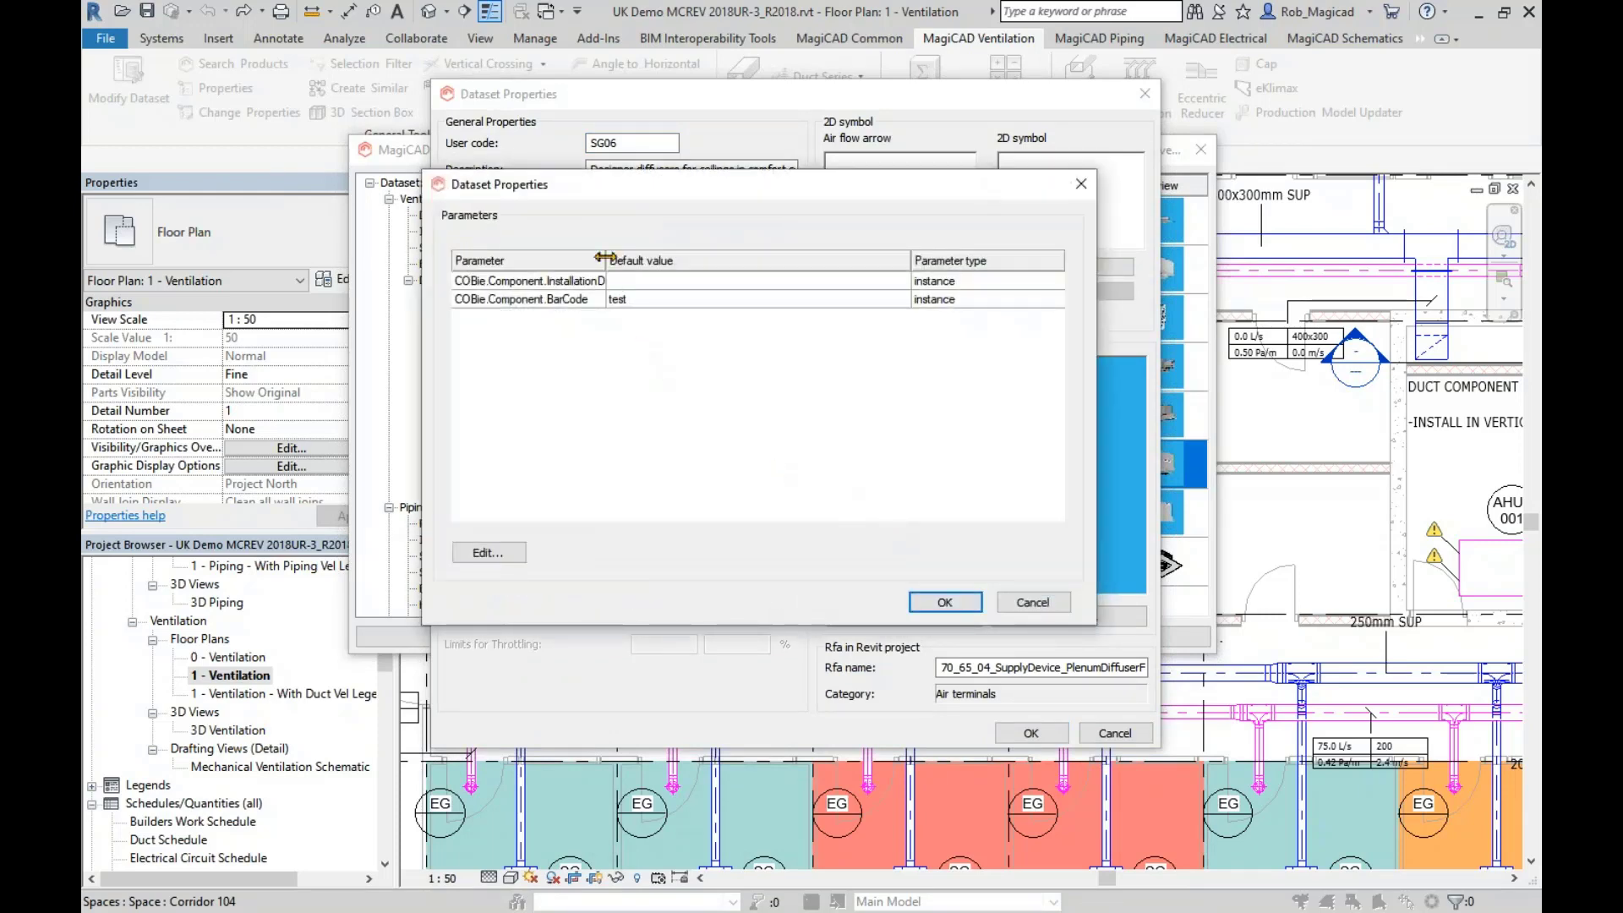
left_click_drag(606, 256, 634, 256)
left_click(499, 555)
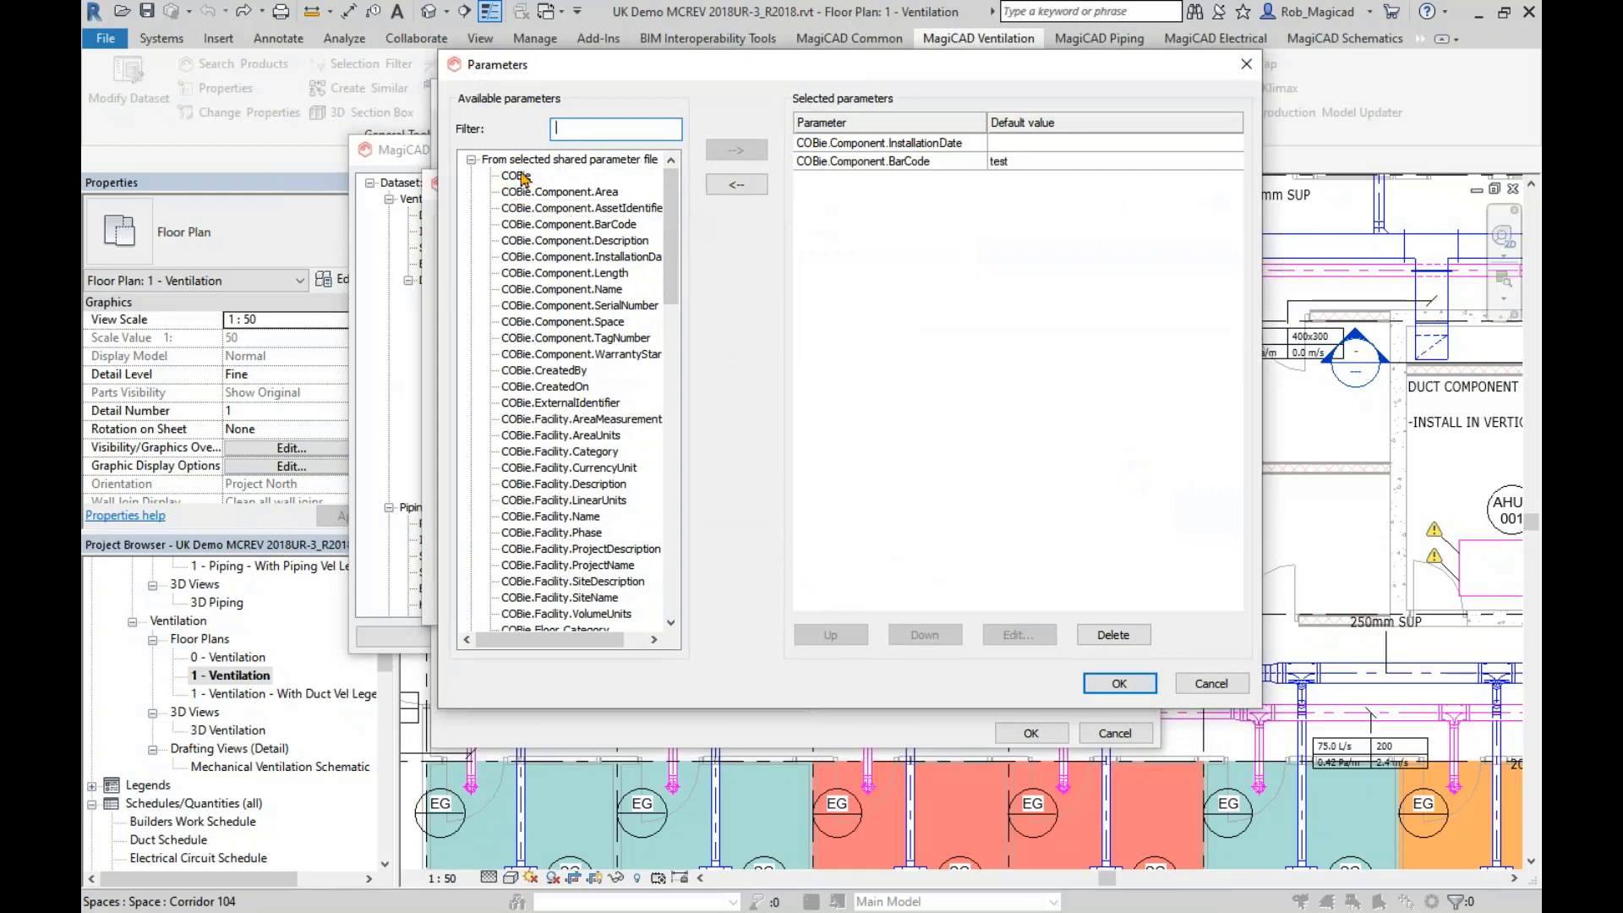
- Choose COBie.CreatedOn from the shared parameter file as a new SG06 parameter and set its default value to Today
left_click(487, 160)
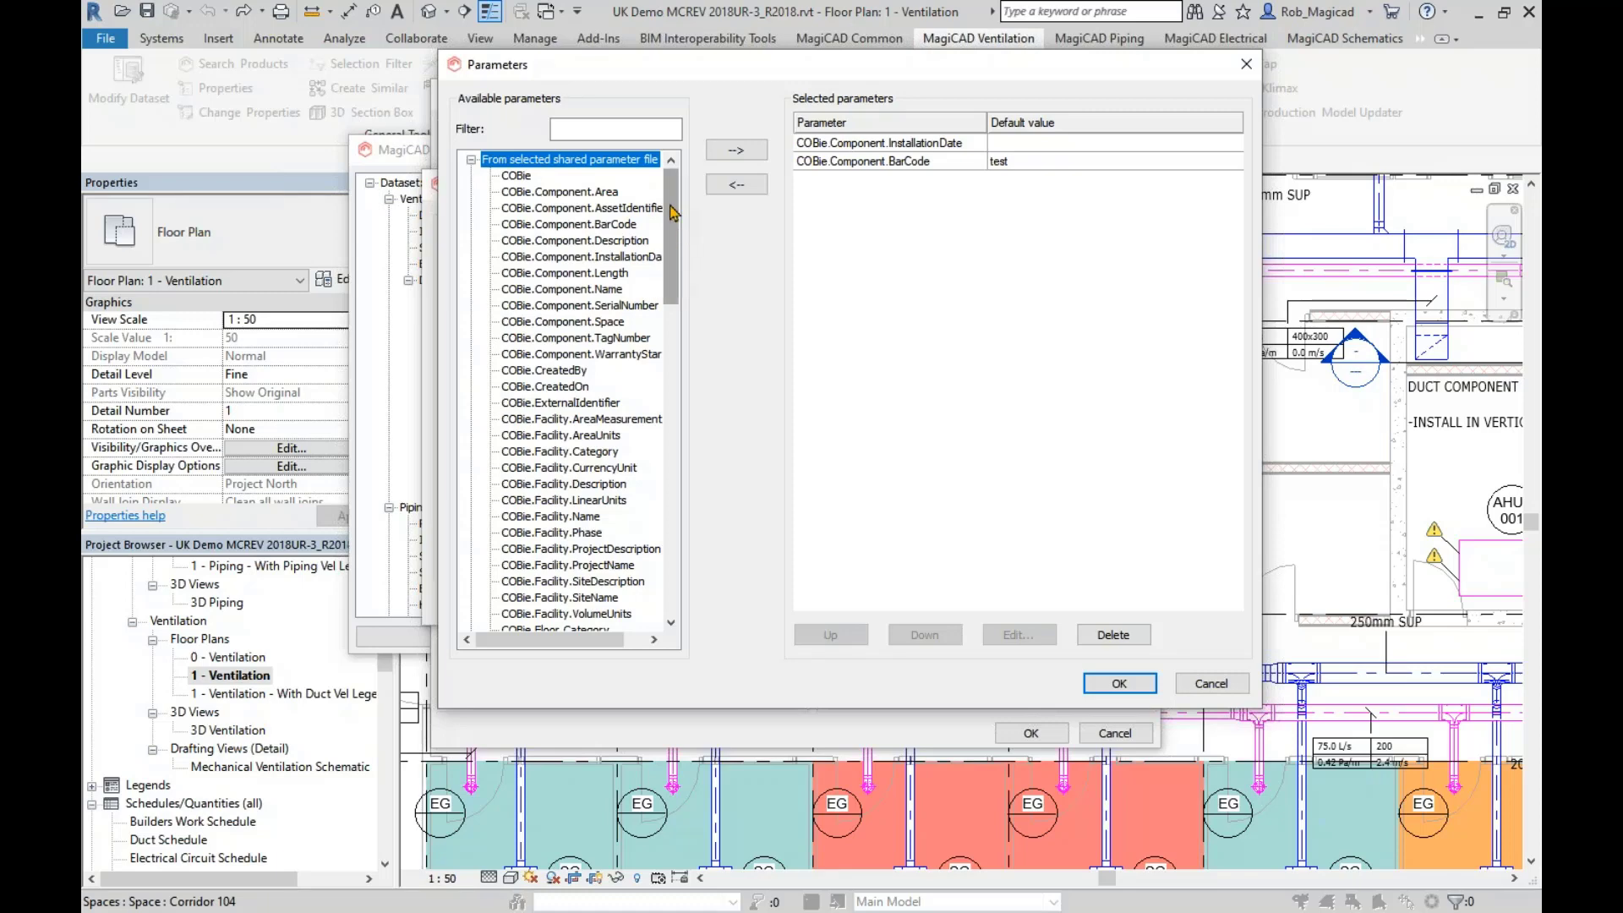
left_click_drag(673, 212, 670, 262)
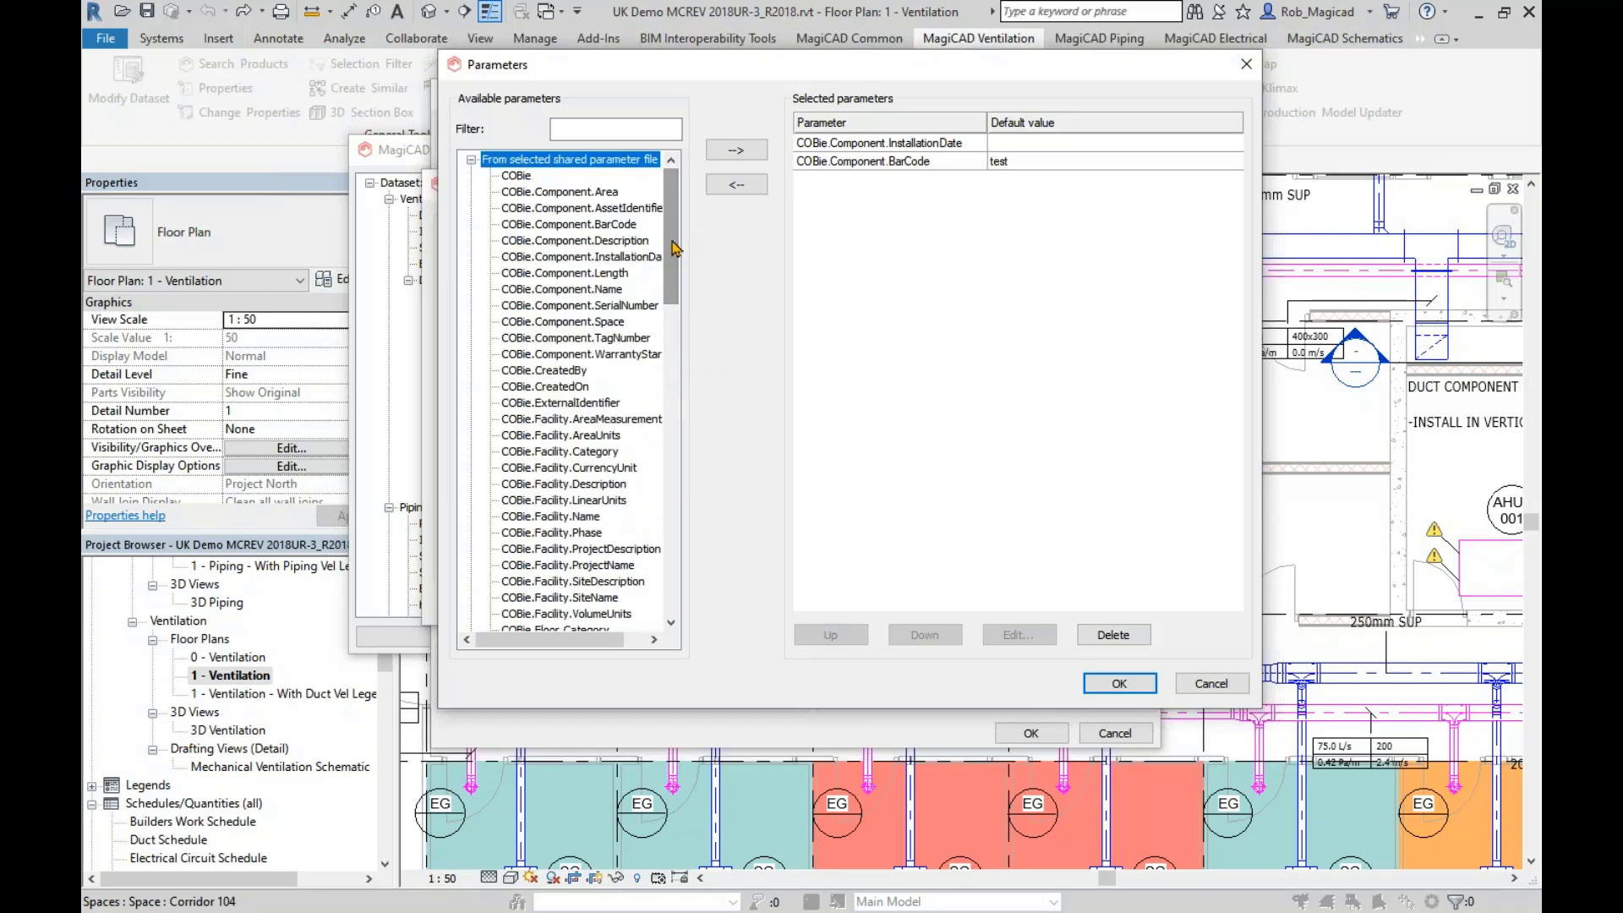
left_click(541, 387)
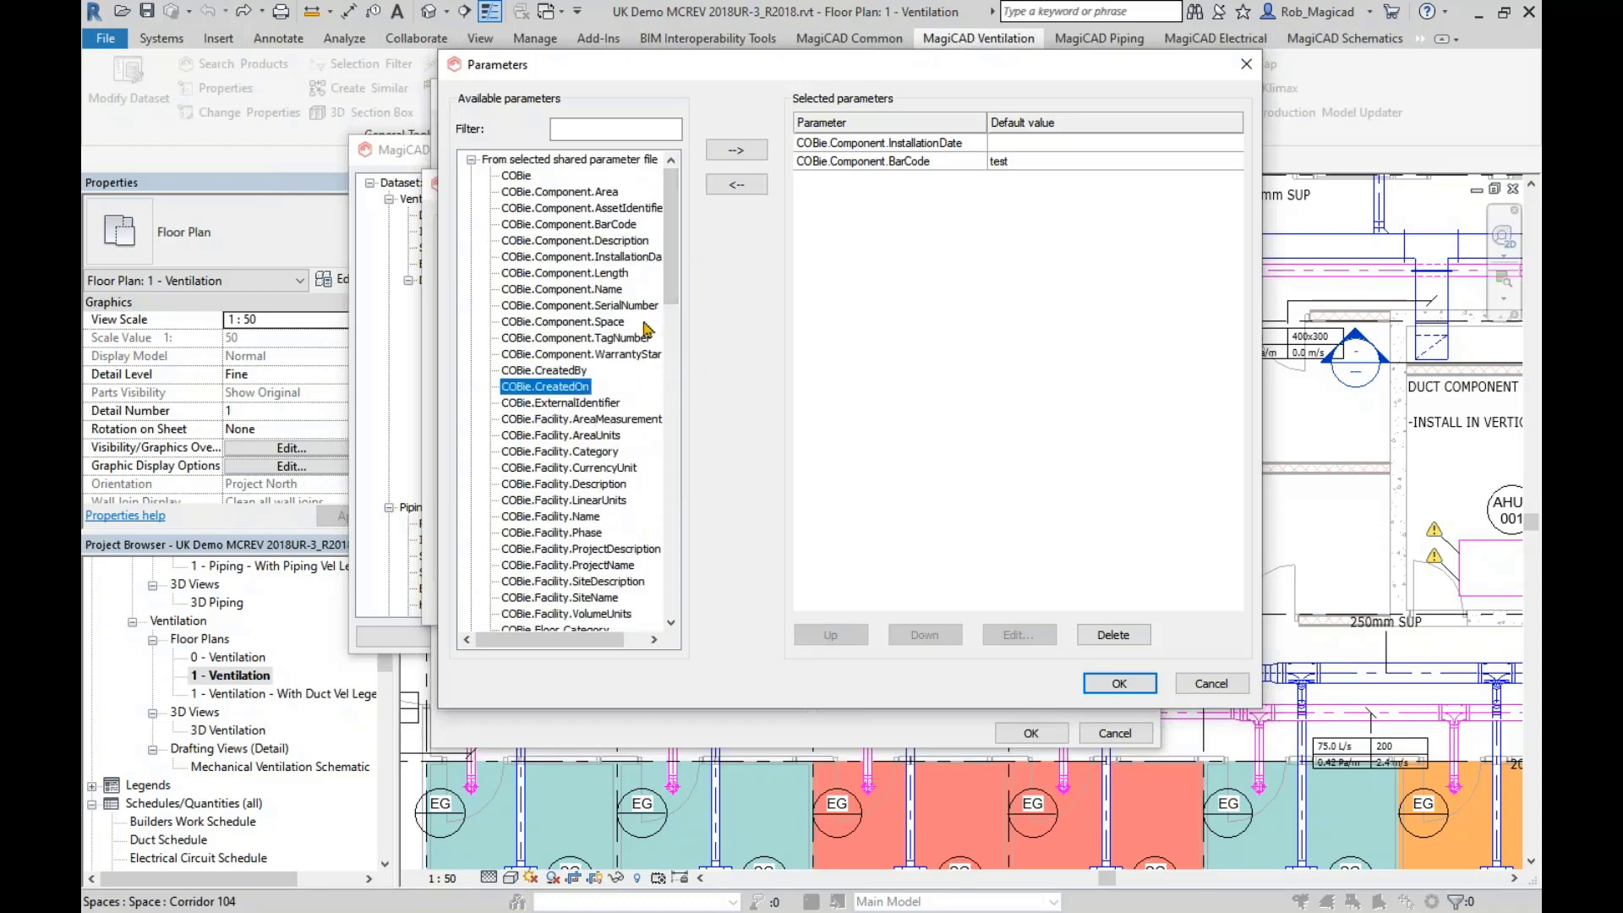
left_click(720, 152)
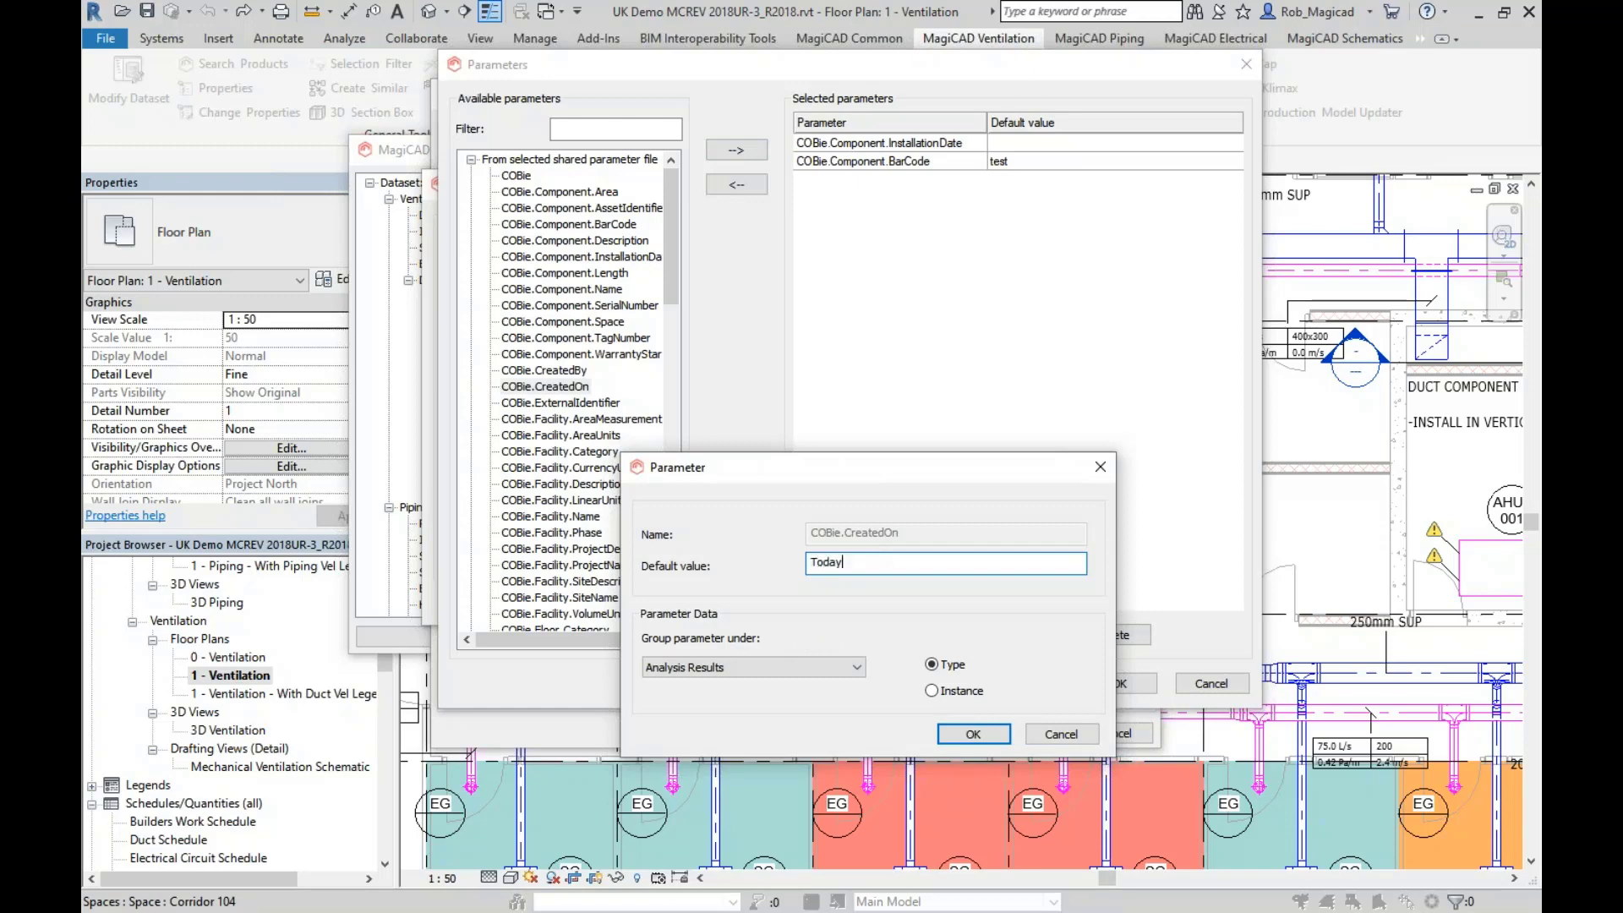
double_click(870, 565)
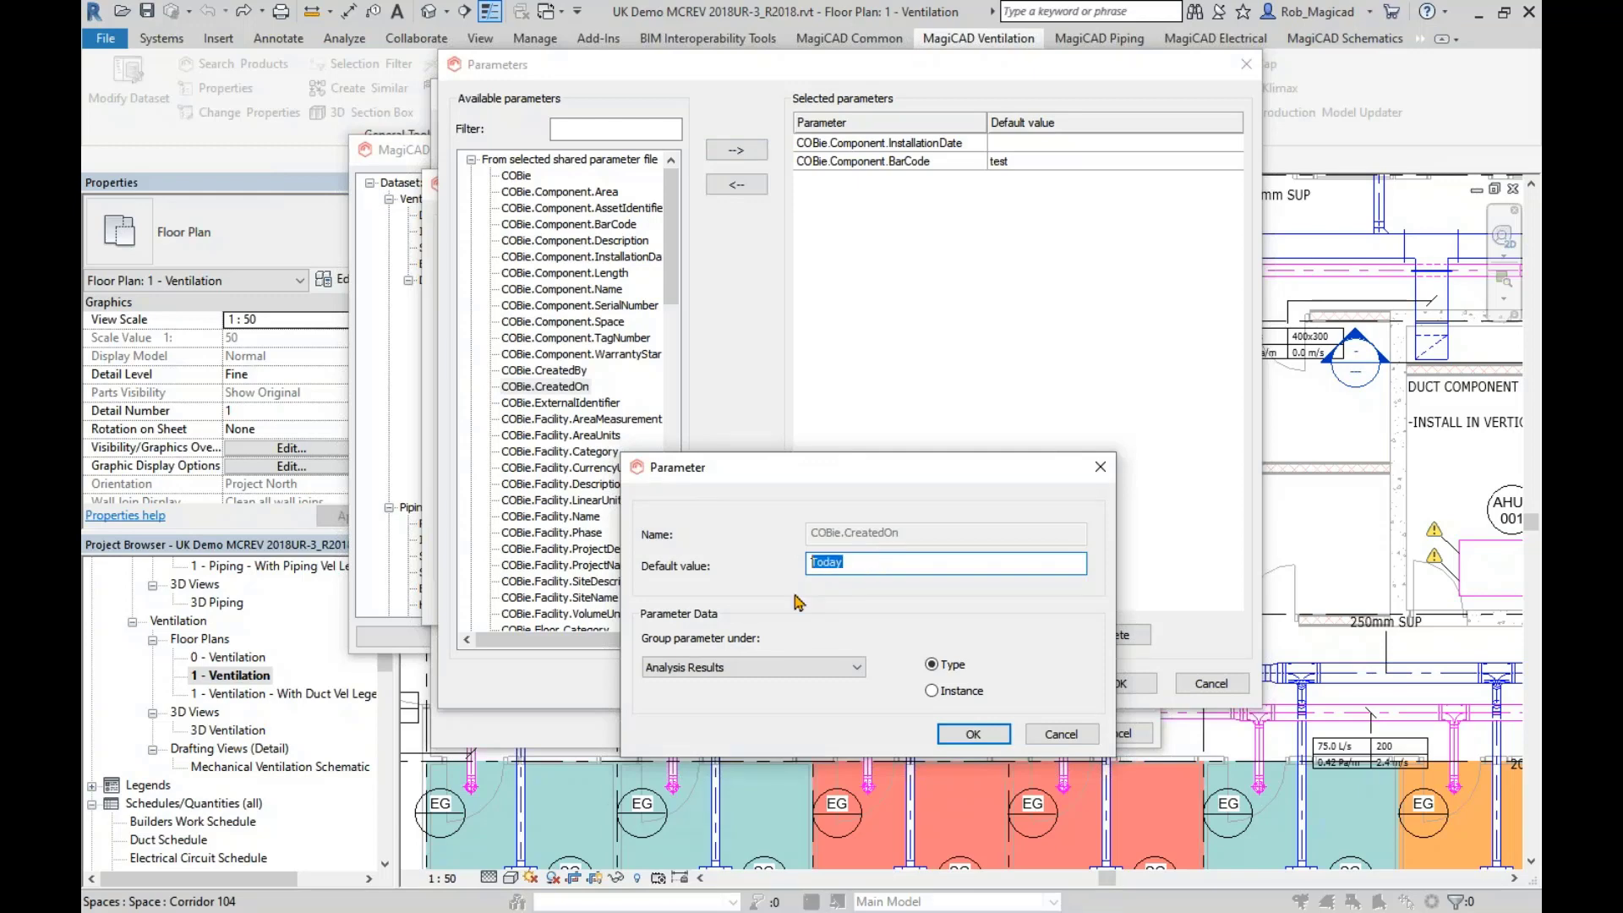
left_click(903, 573)
left_click_drag(862, 467, 847, 333)
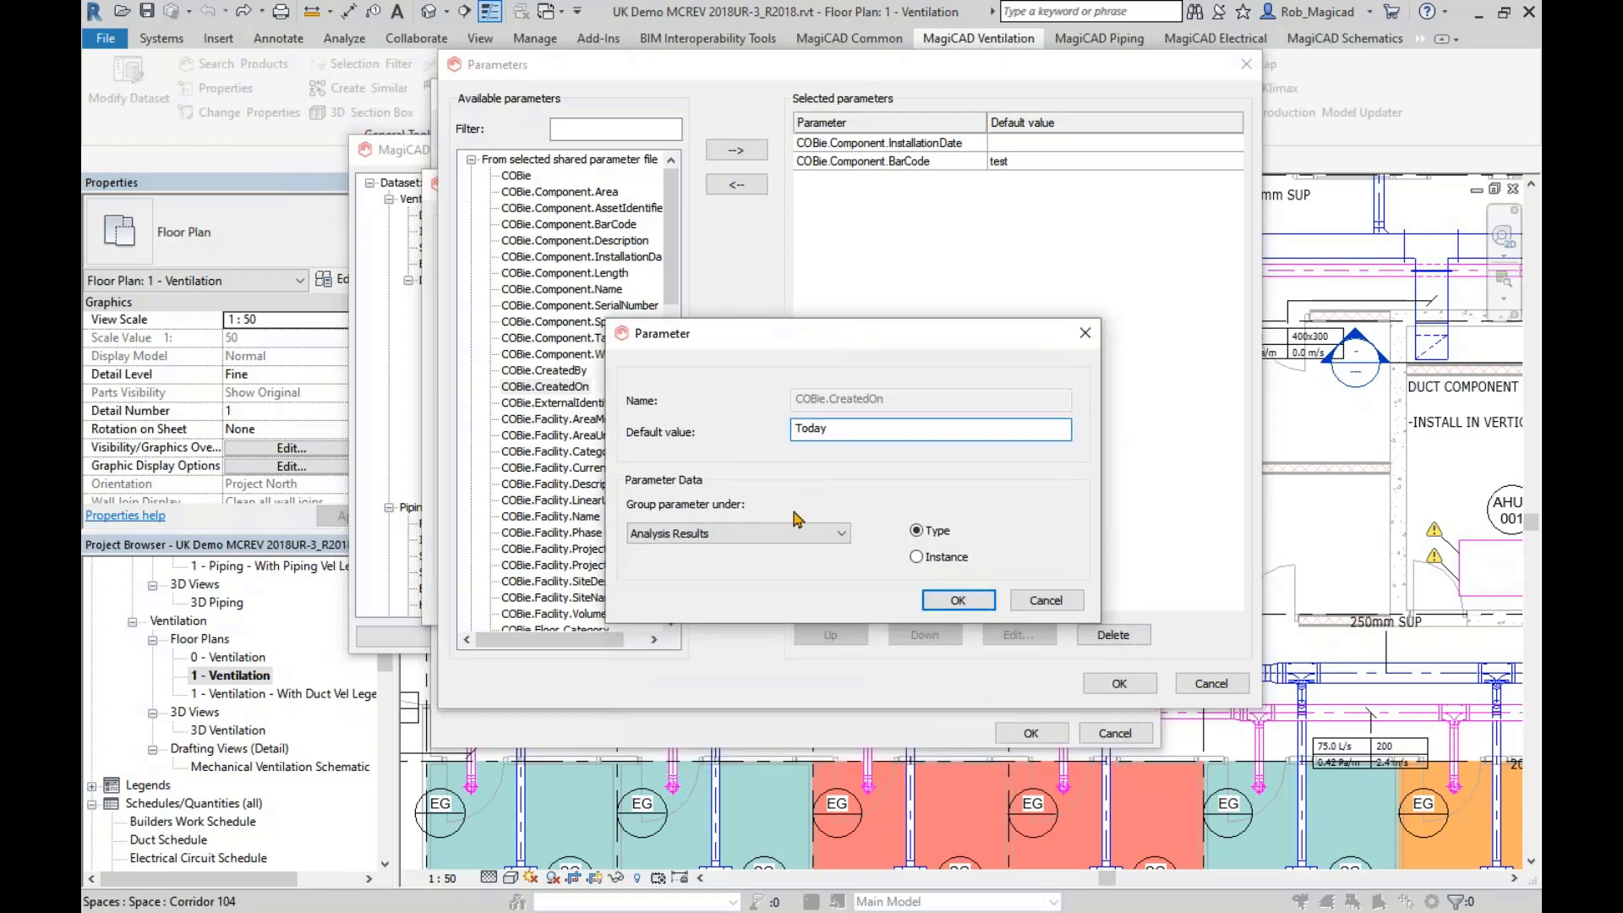
- Group COBie.CreatedOn under Identity Data as an instance parameter and add it to the selected parameters
left_click(843, 537)
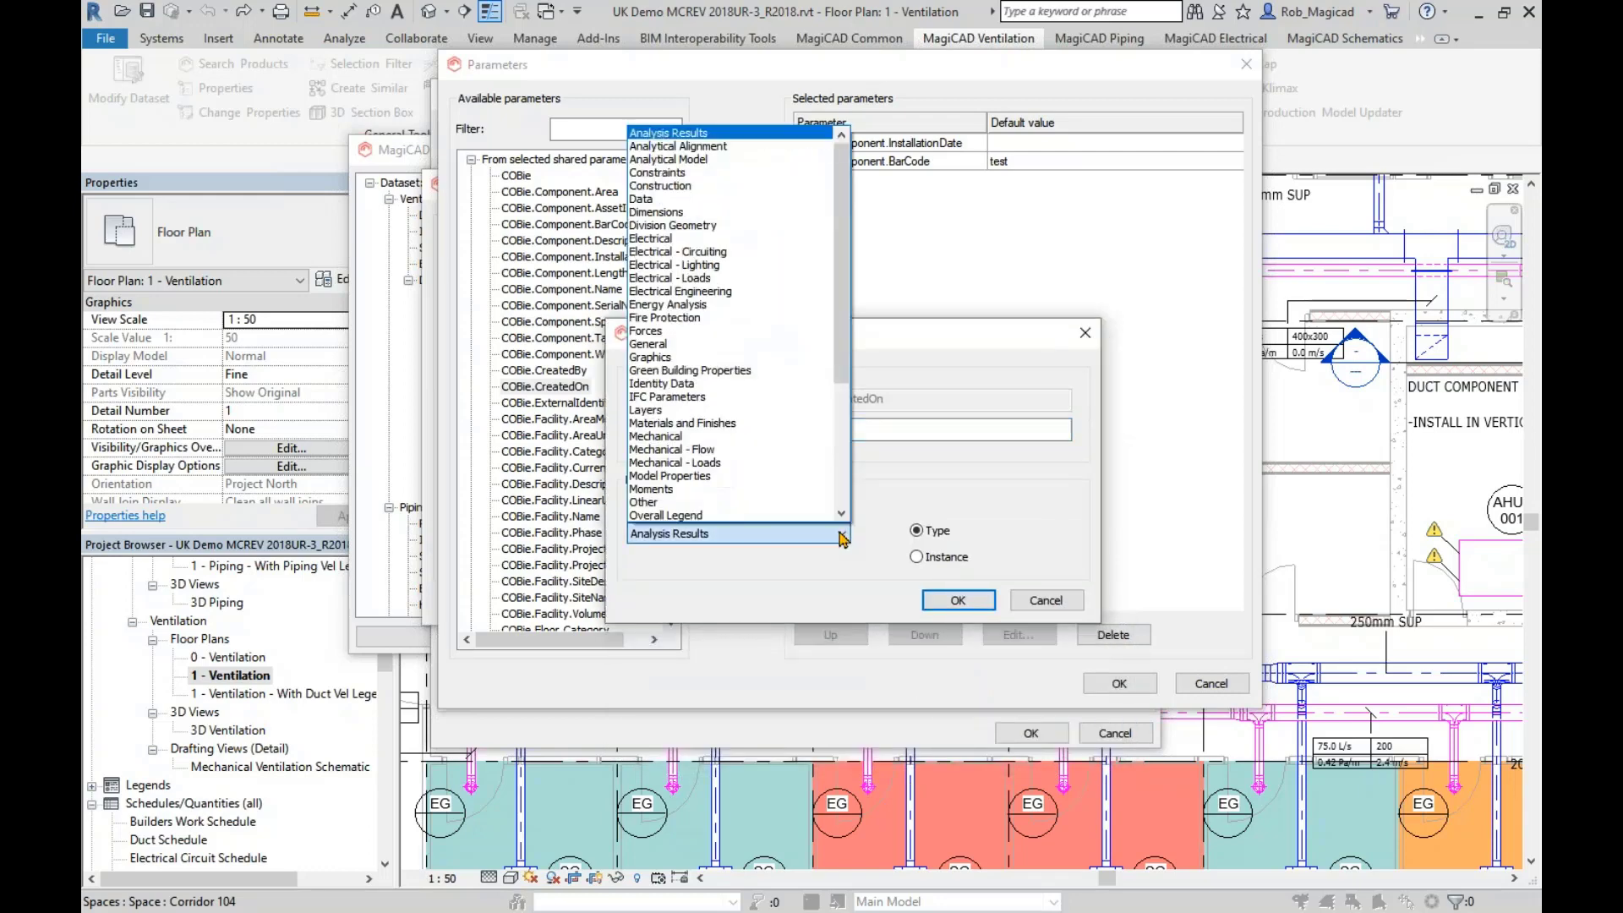
left_click(778, 404)
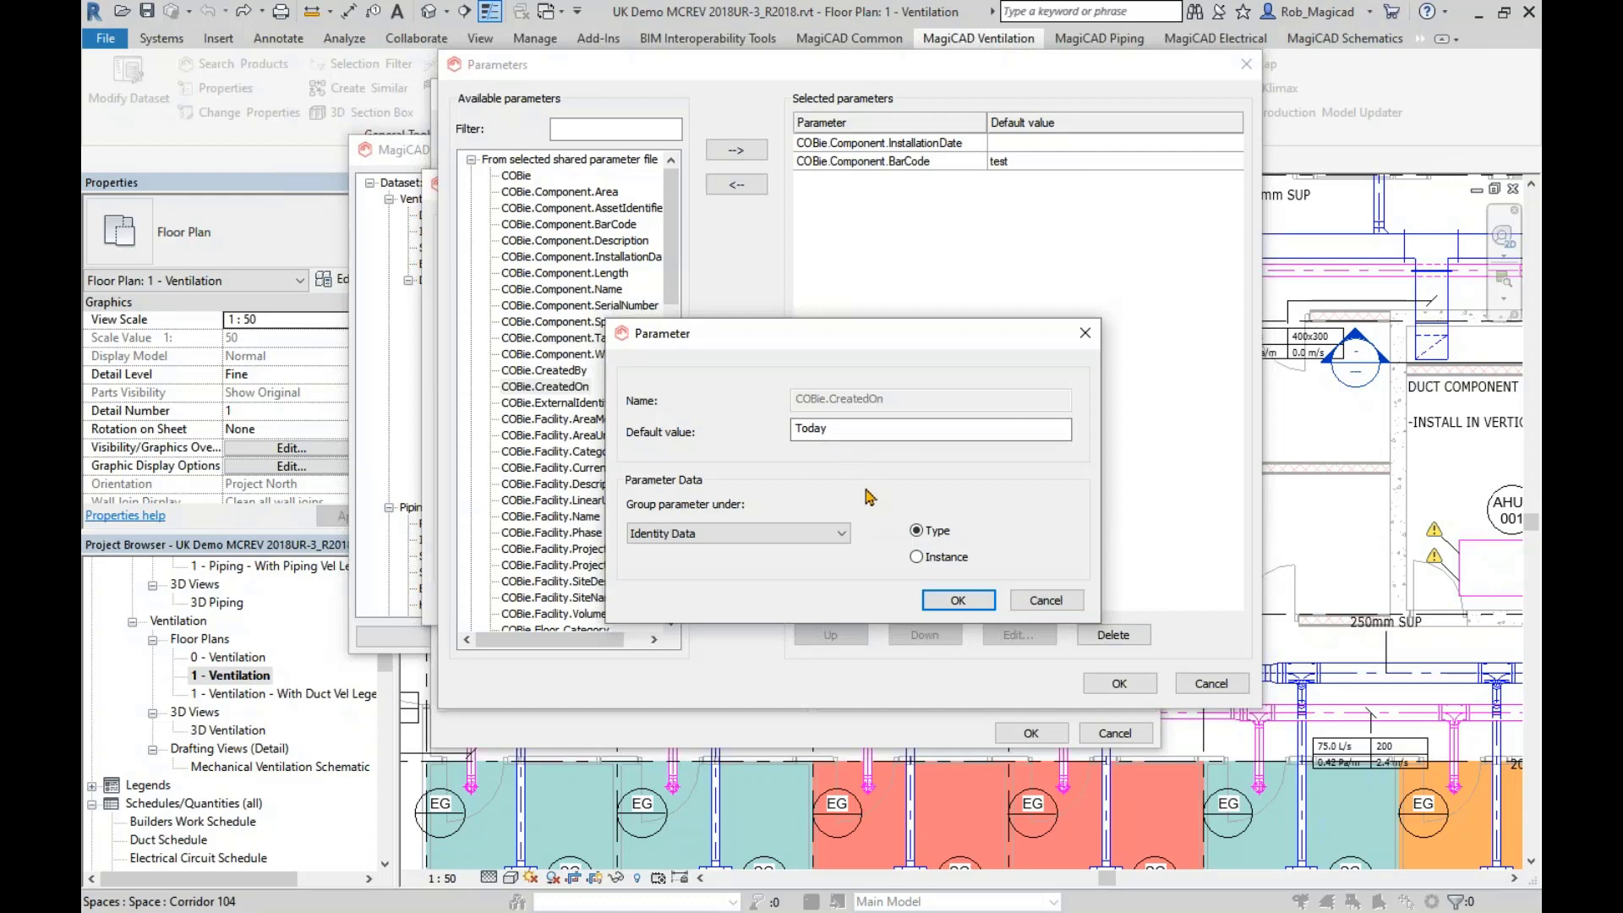
left_click(917, 558)
left_click(918, 558)
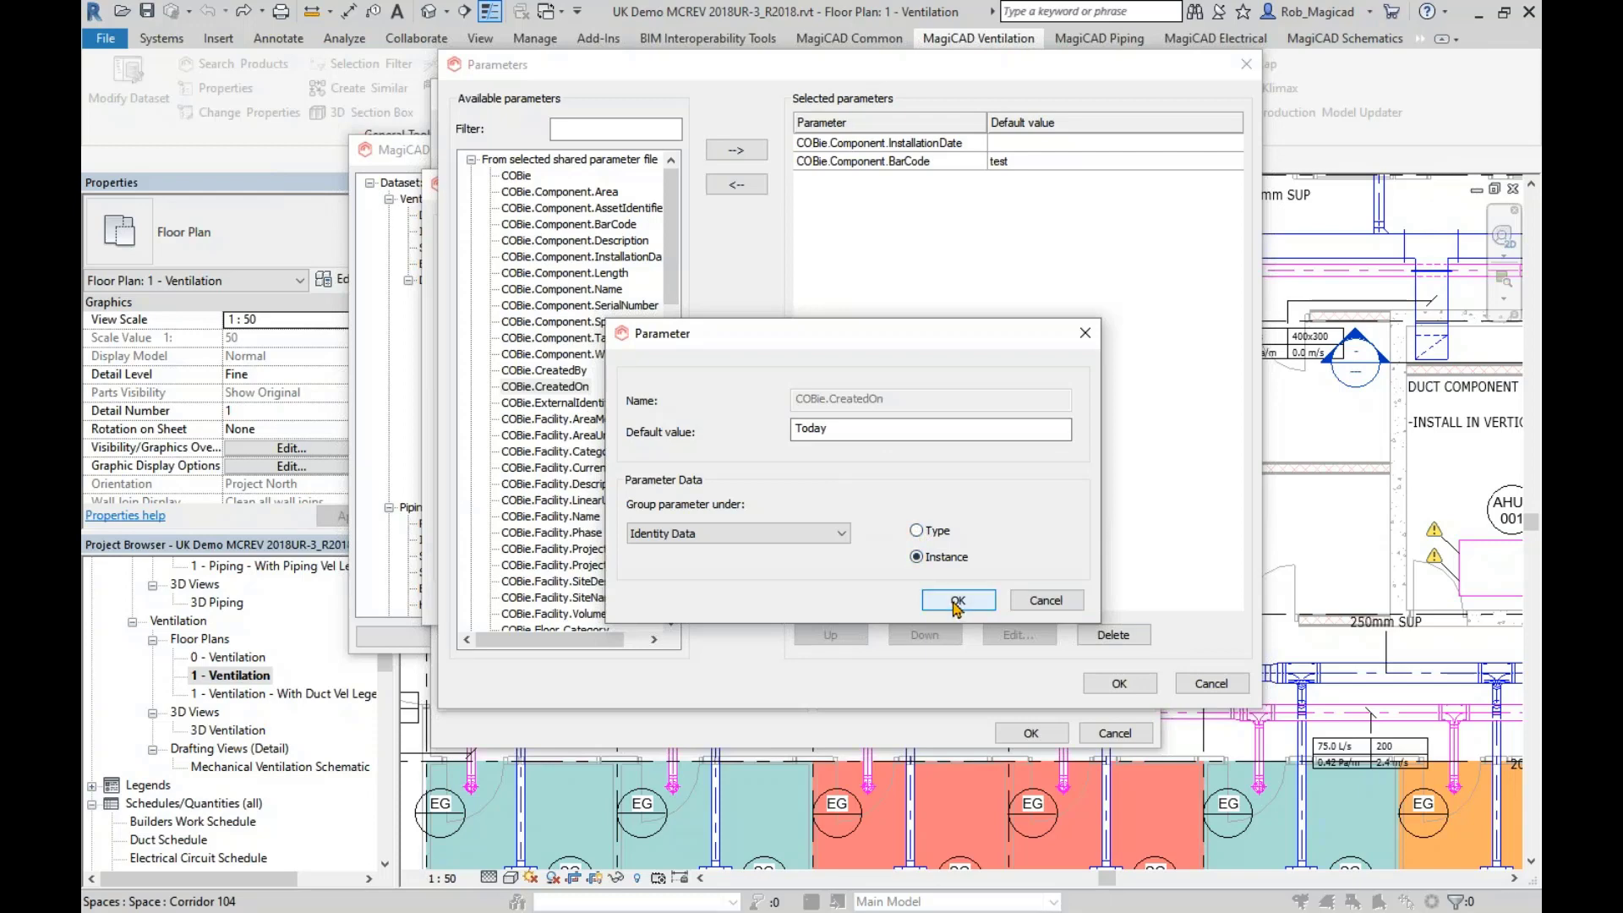
left_click(957, 602)
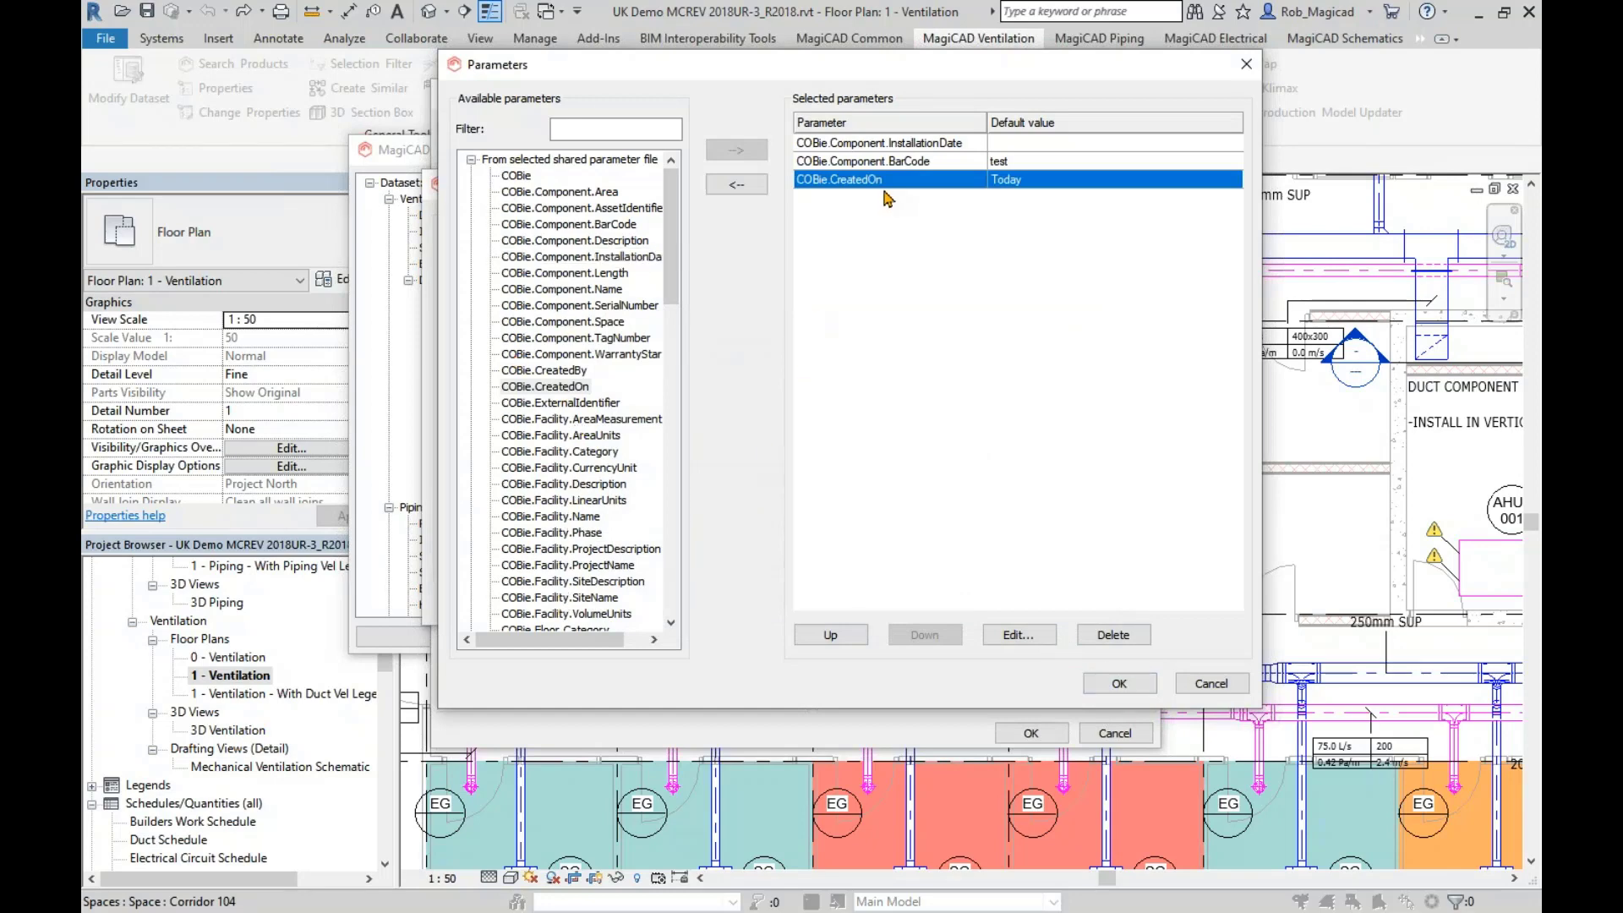
- Accept the parameter selection, save SG06's additional and dataset properties, and close the dataset
left_click(1118, 683)
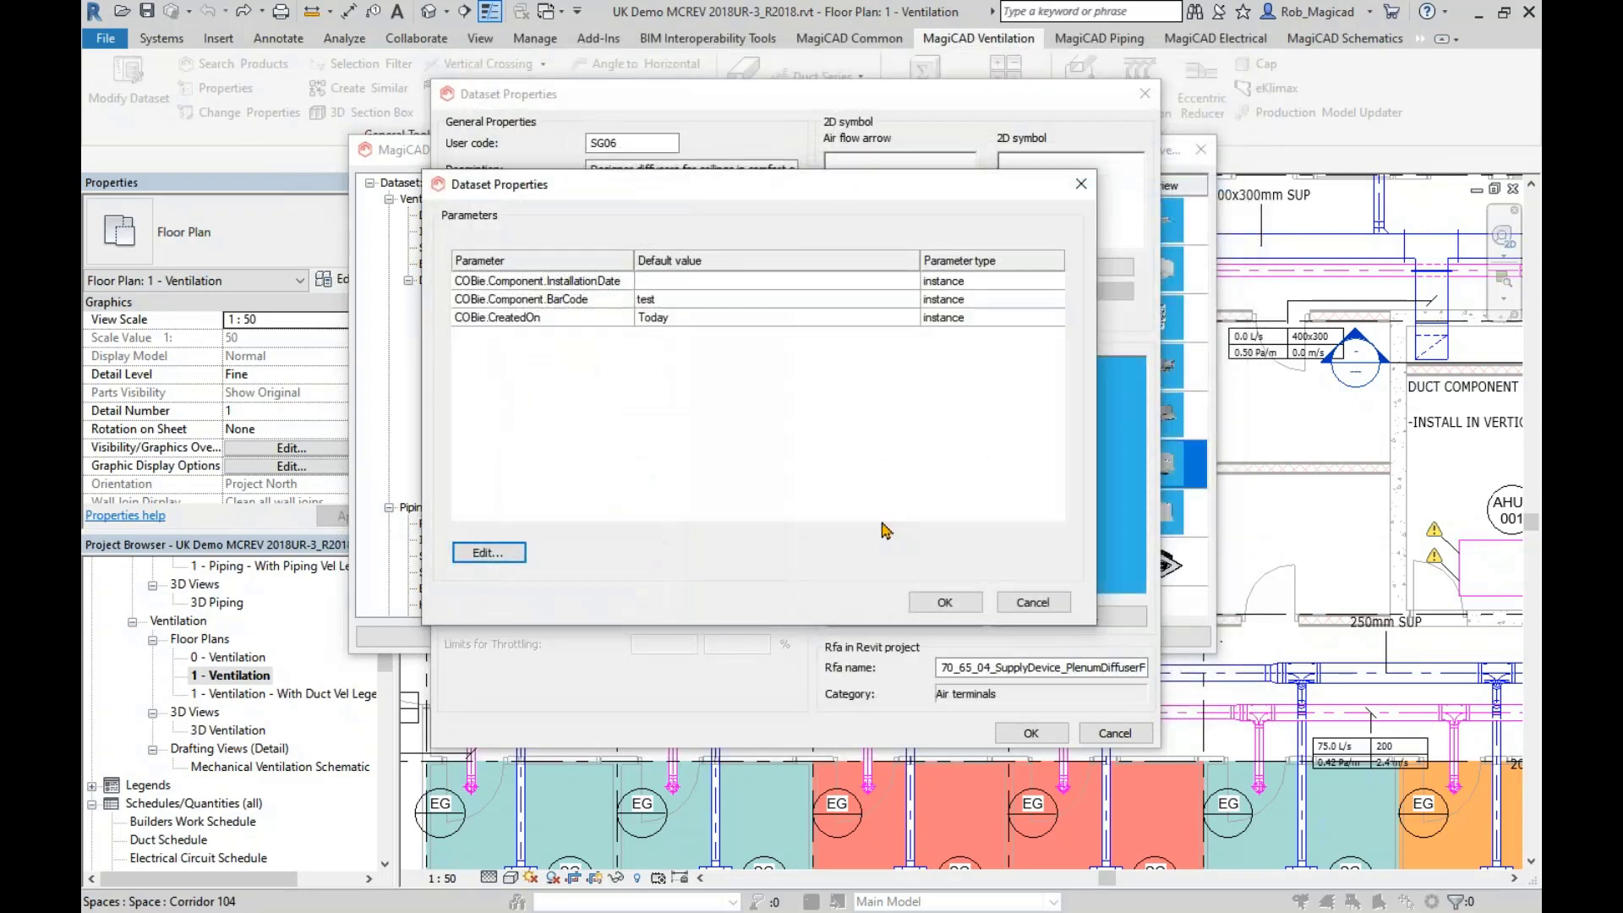
left_click(946, 604)
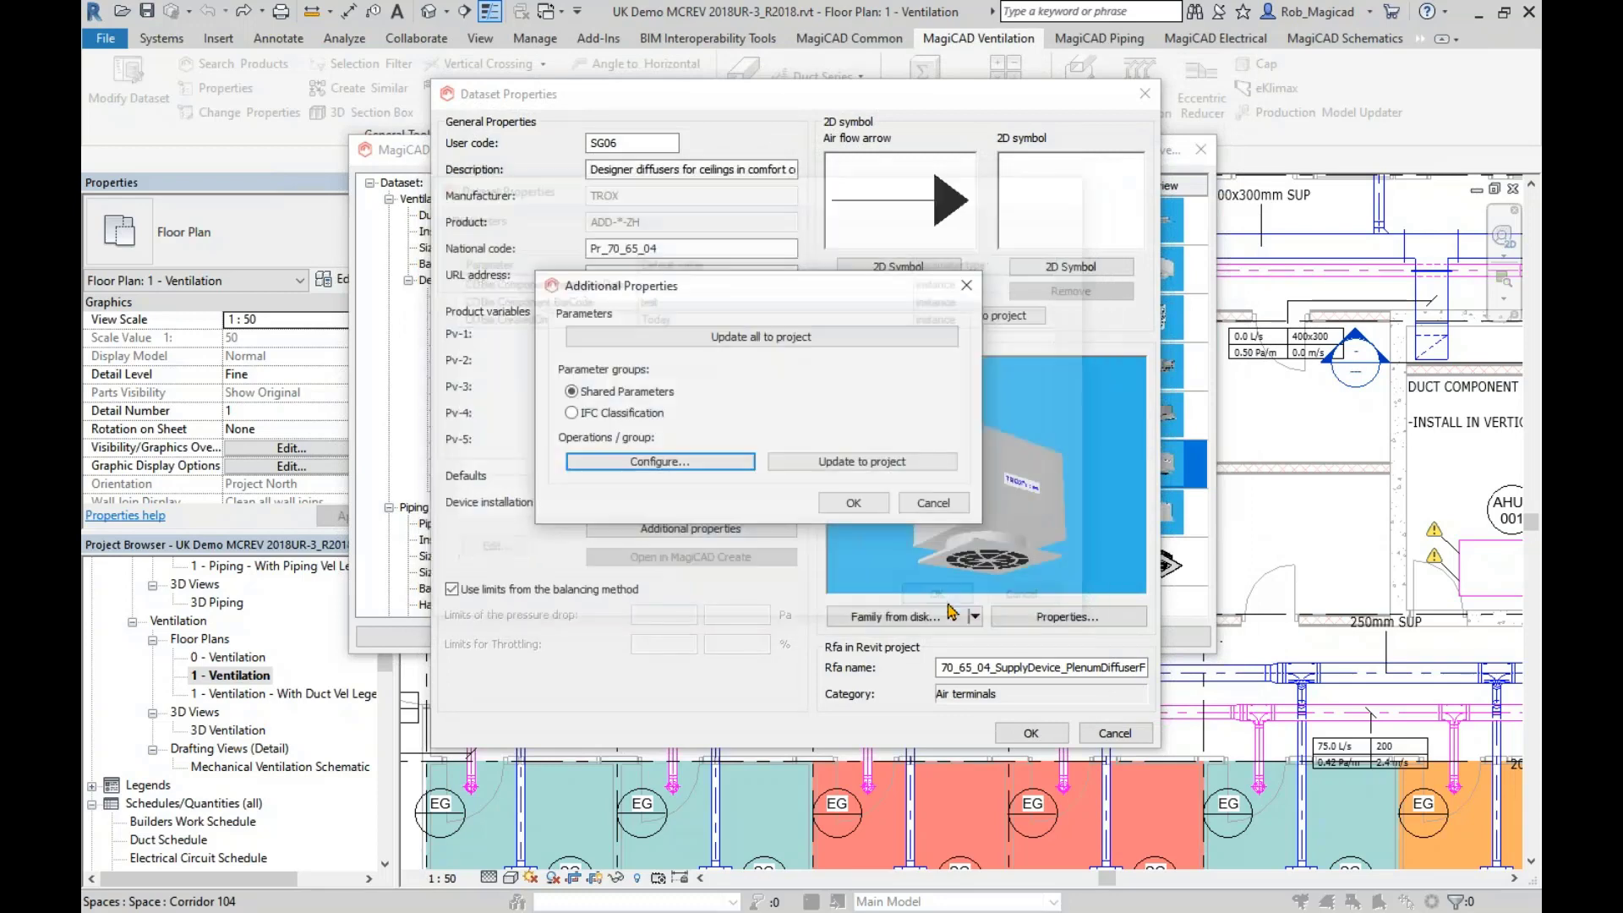
left_click(854, 508)
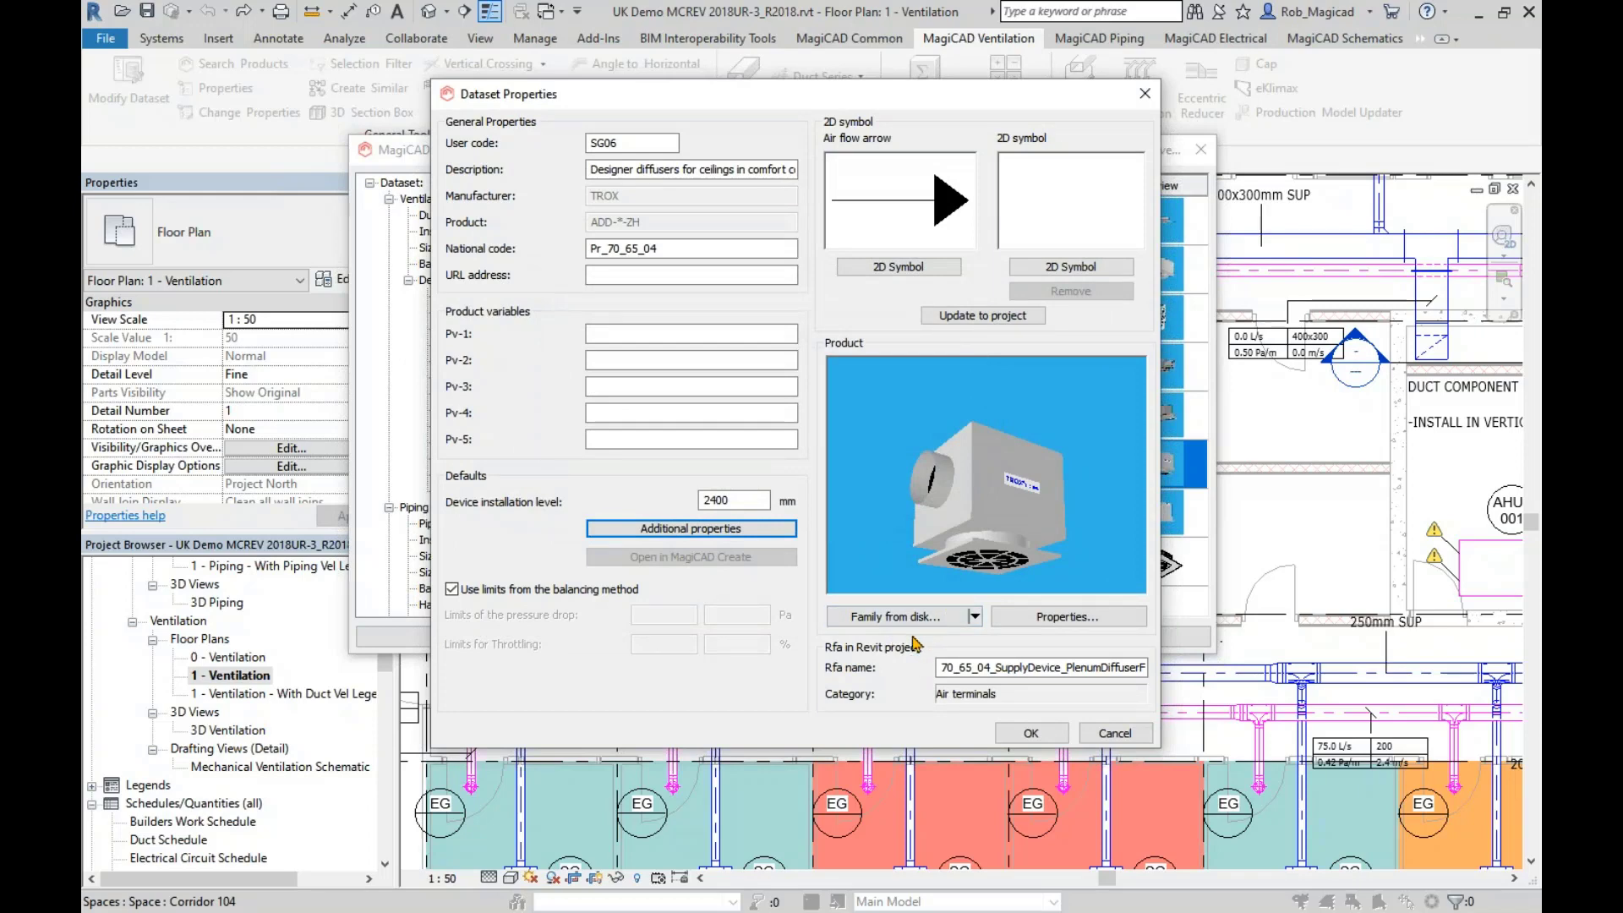
left_click(1032, 733)
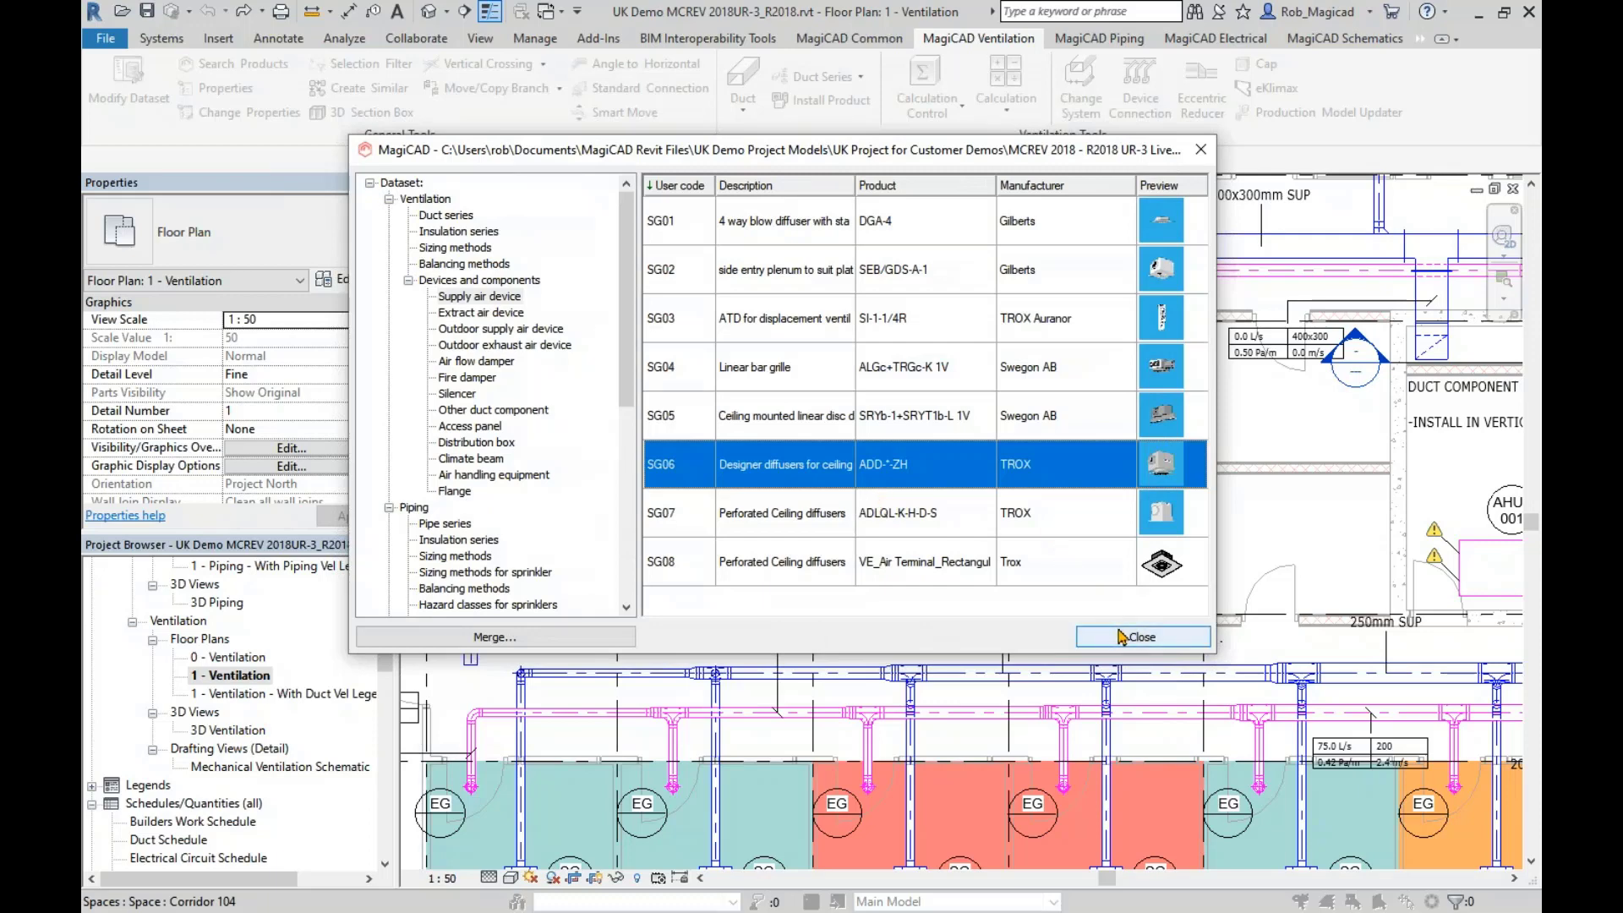
left_click(1119, 636)
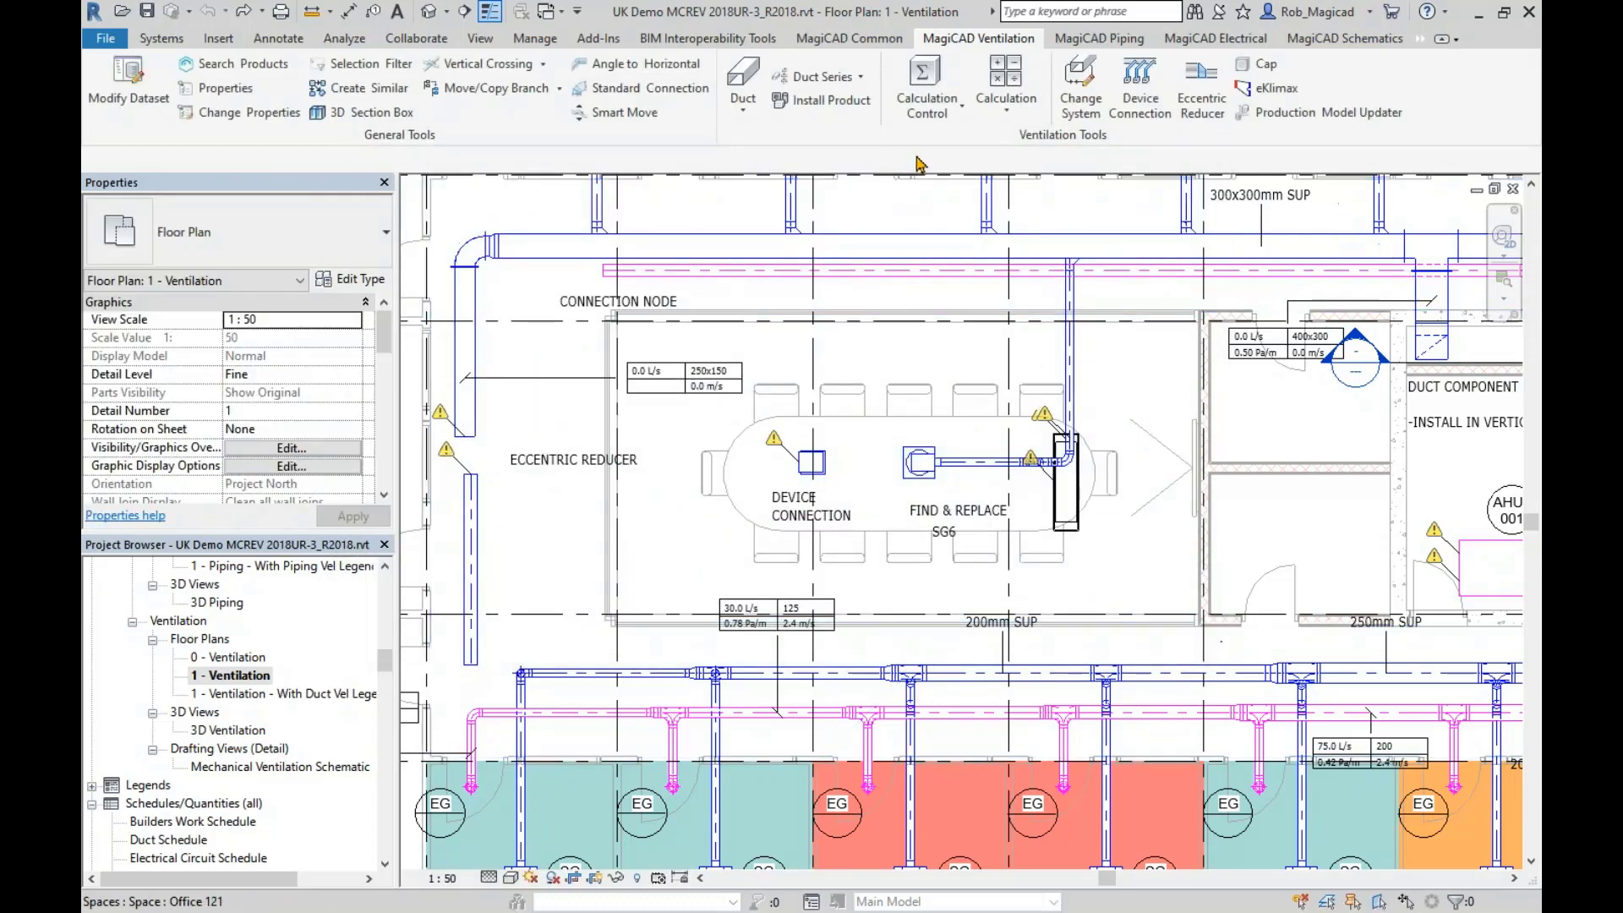
- Start installing a product, view the shared parameters of supply air device SG06, and close its properties without saving
left_click(821, 100)
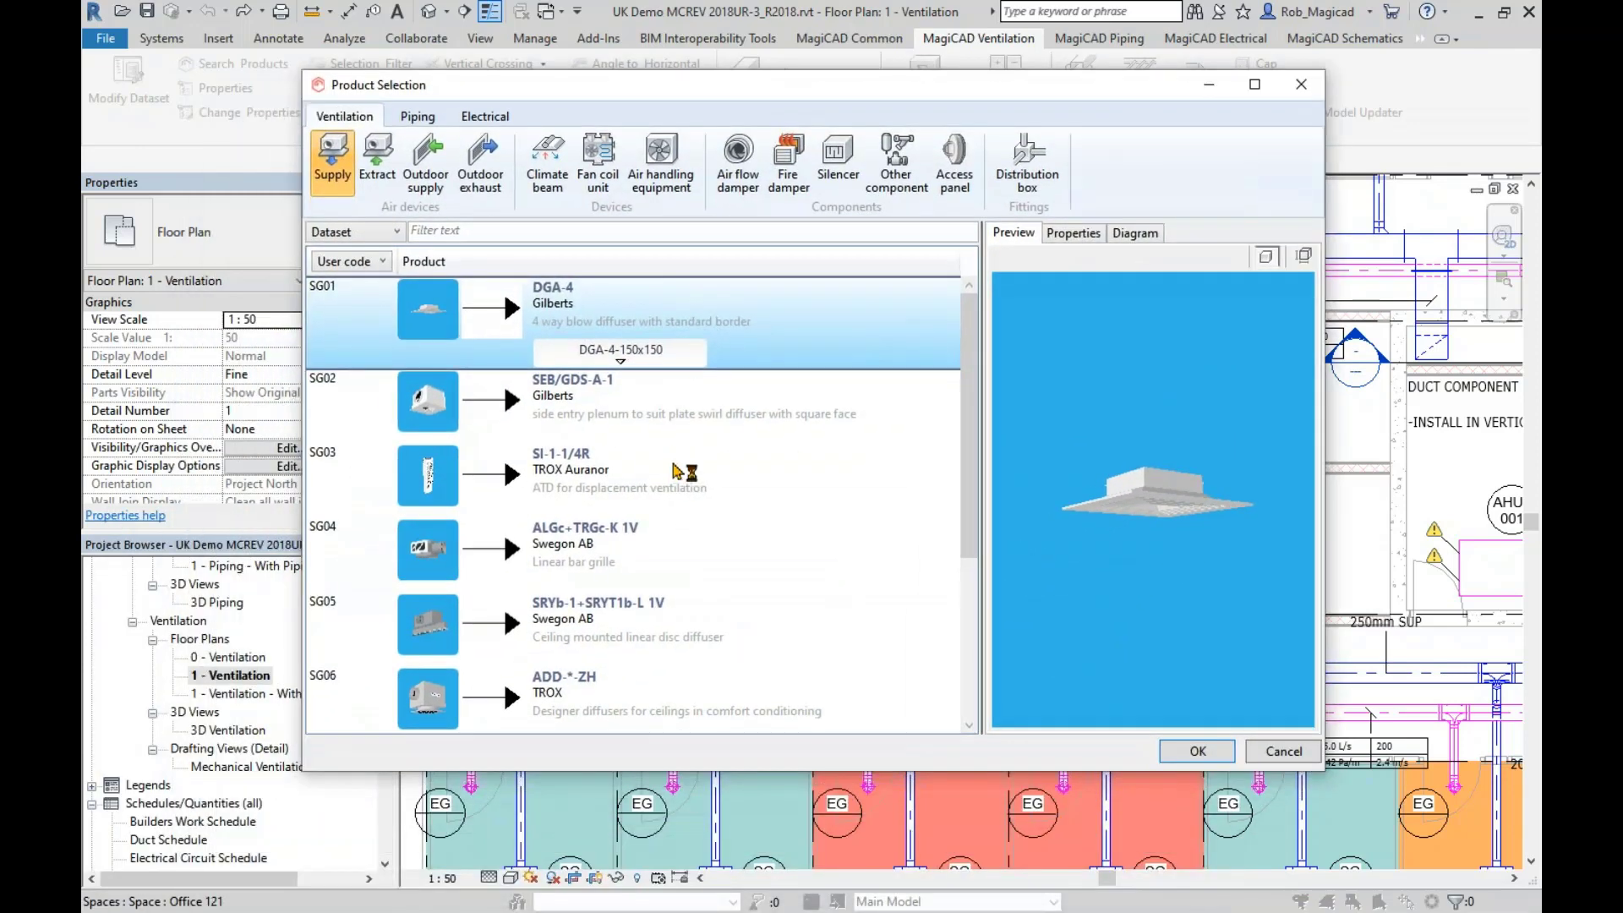
left_click(652, 474)
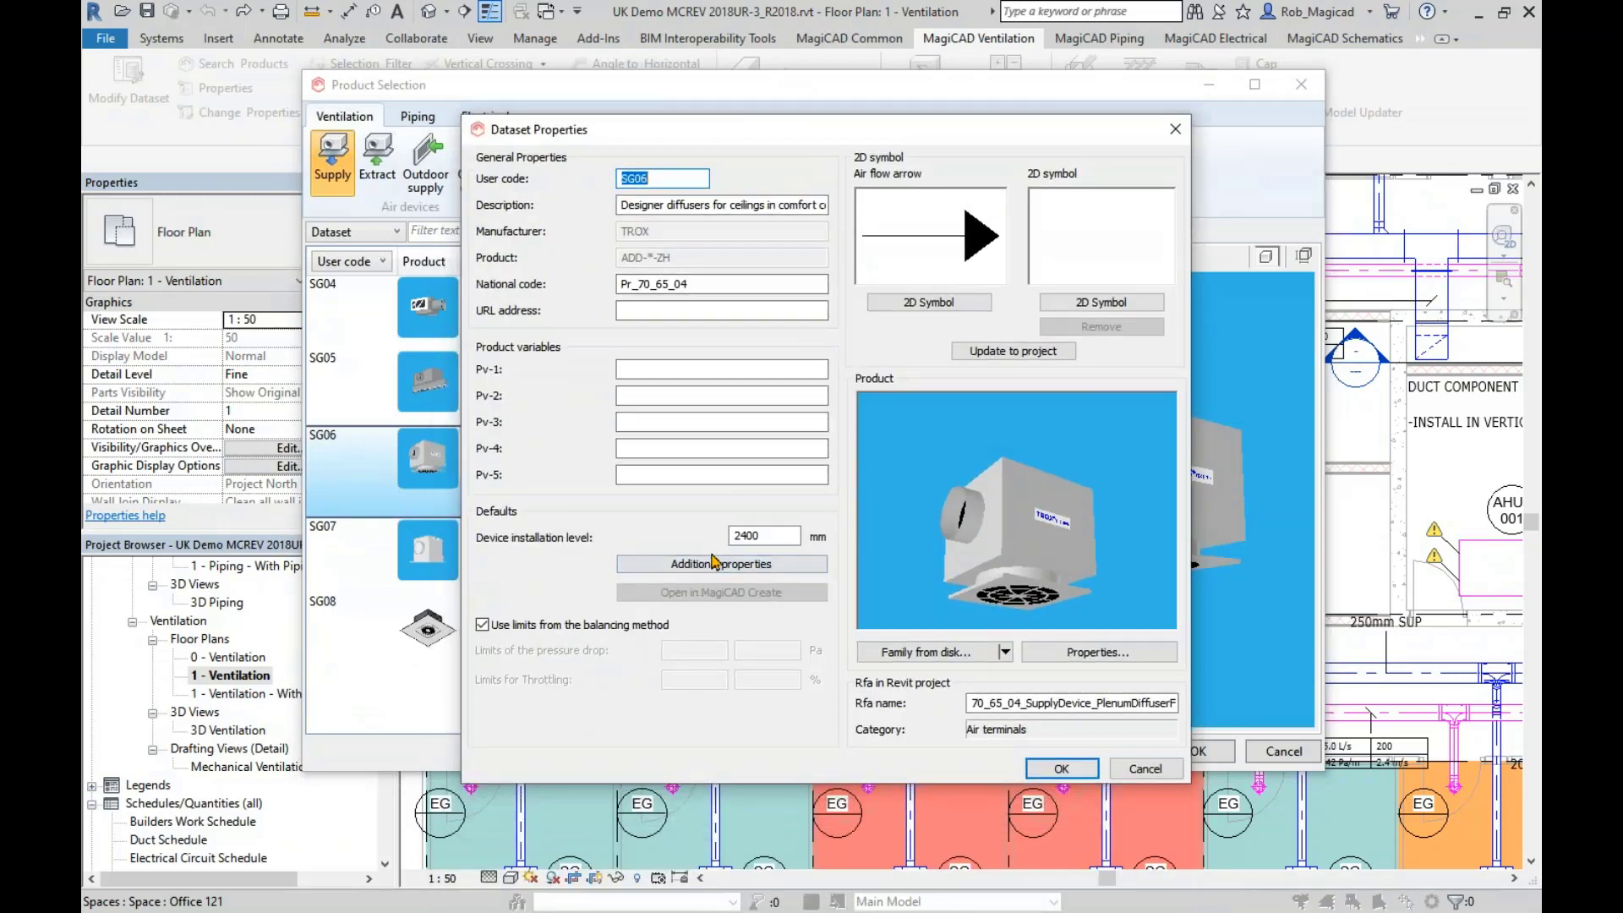
left_click(723, 564)
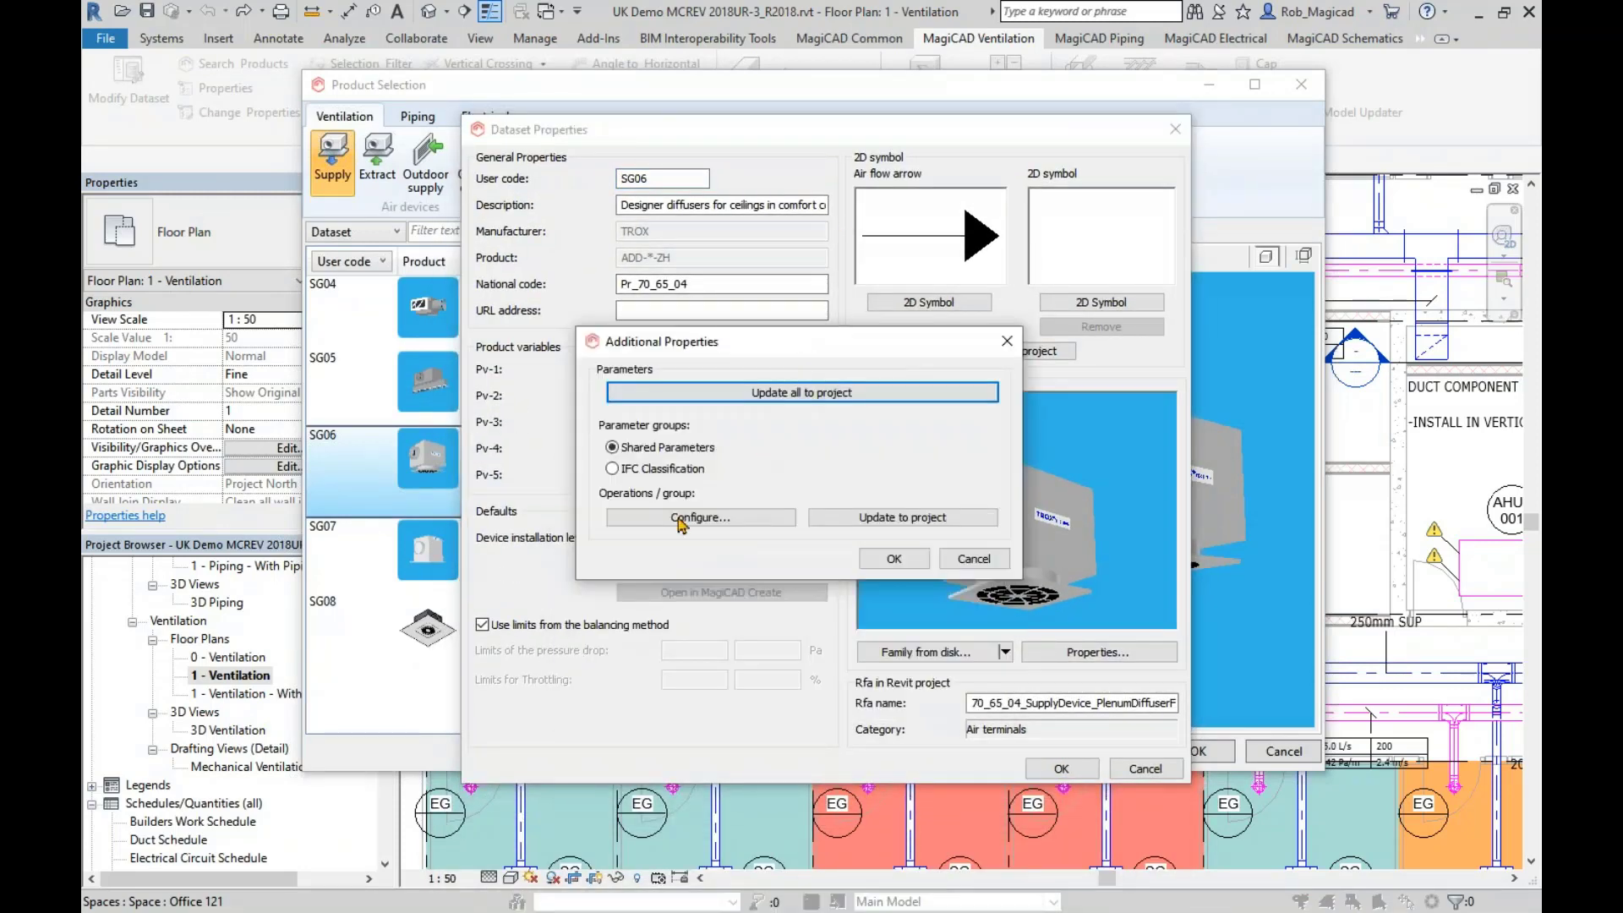
left_click(721, 515)
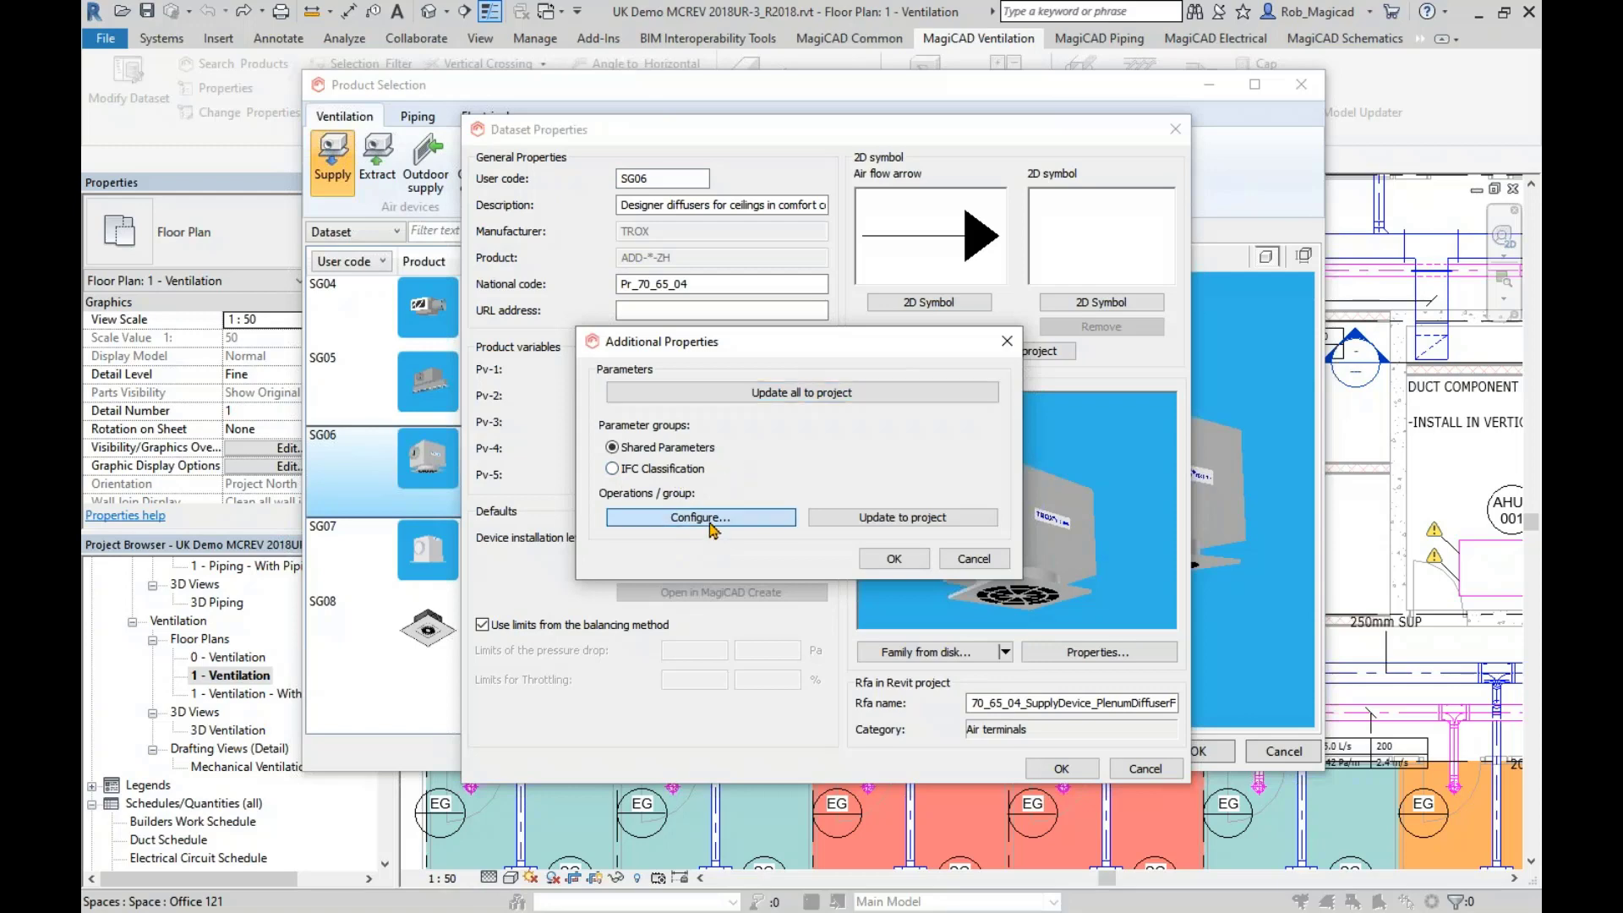
left_click(685, 378)
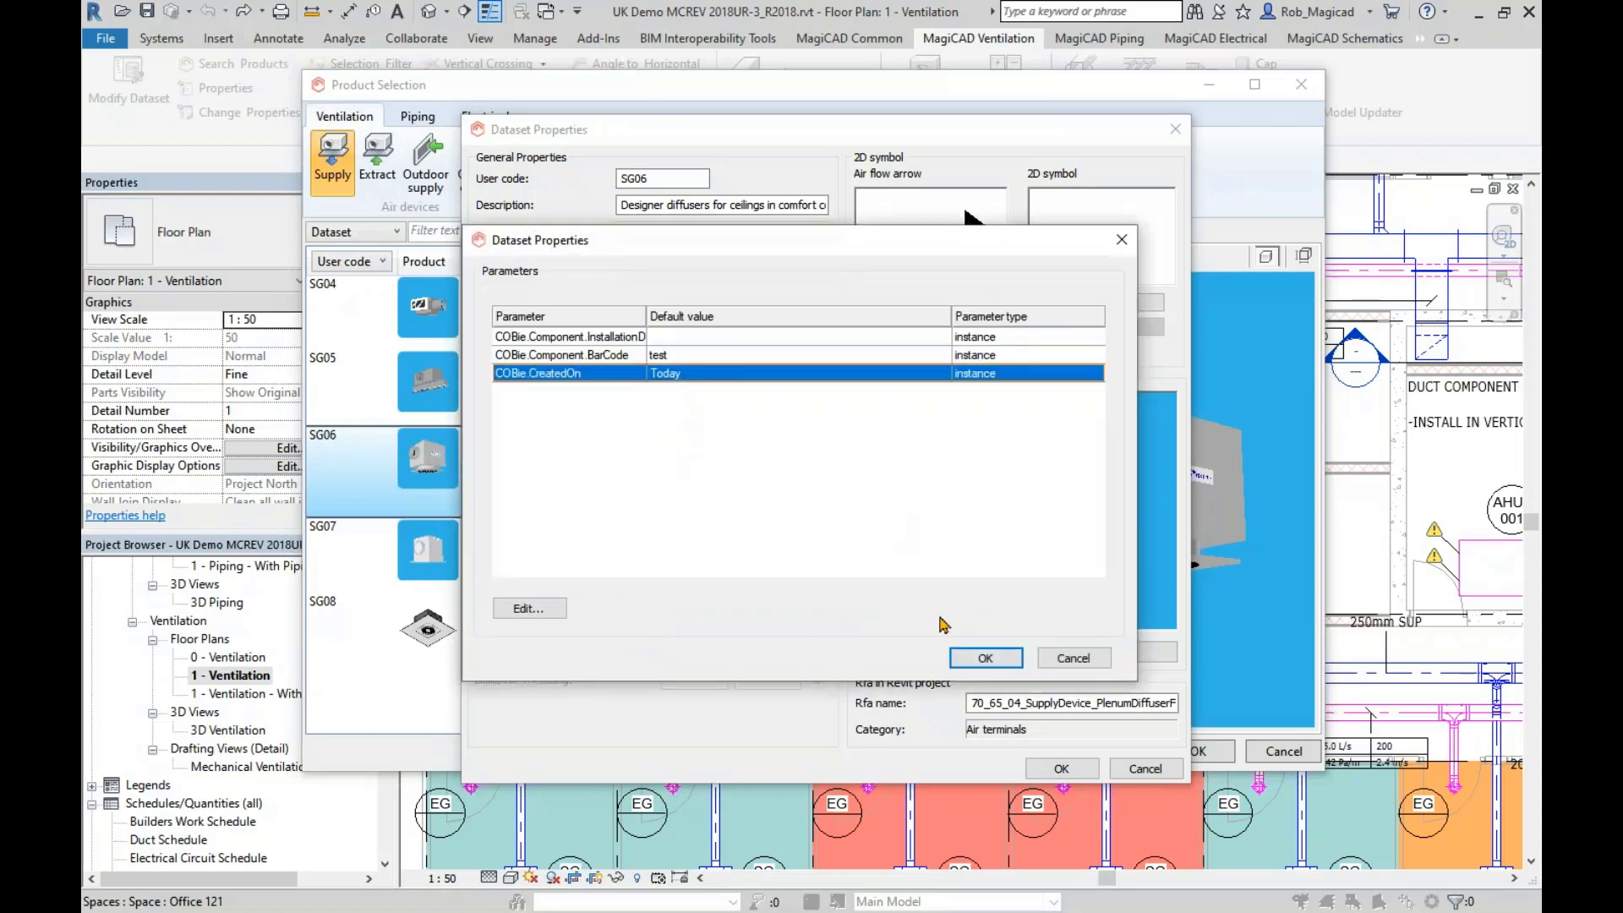
left_click(1057, 658)
left_click(968, 558)
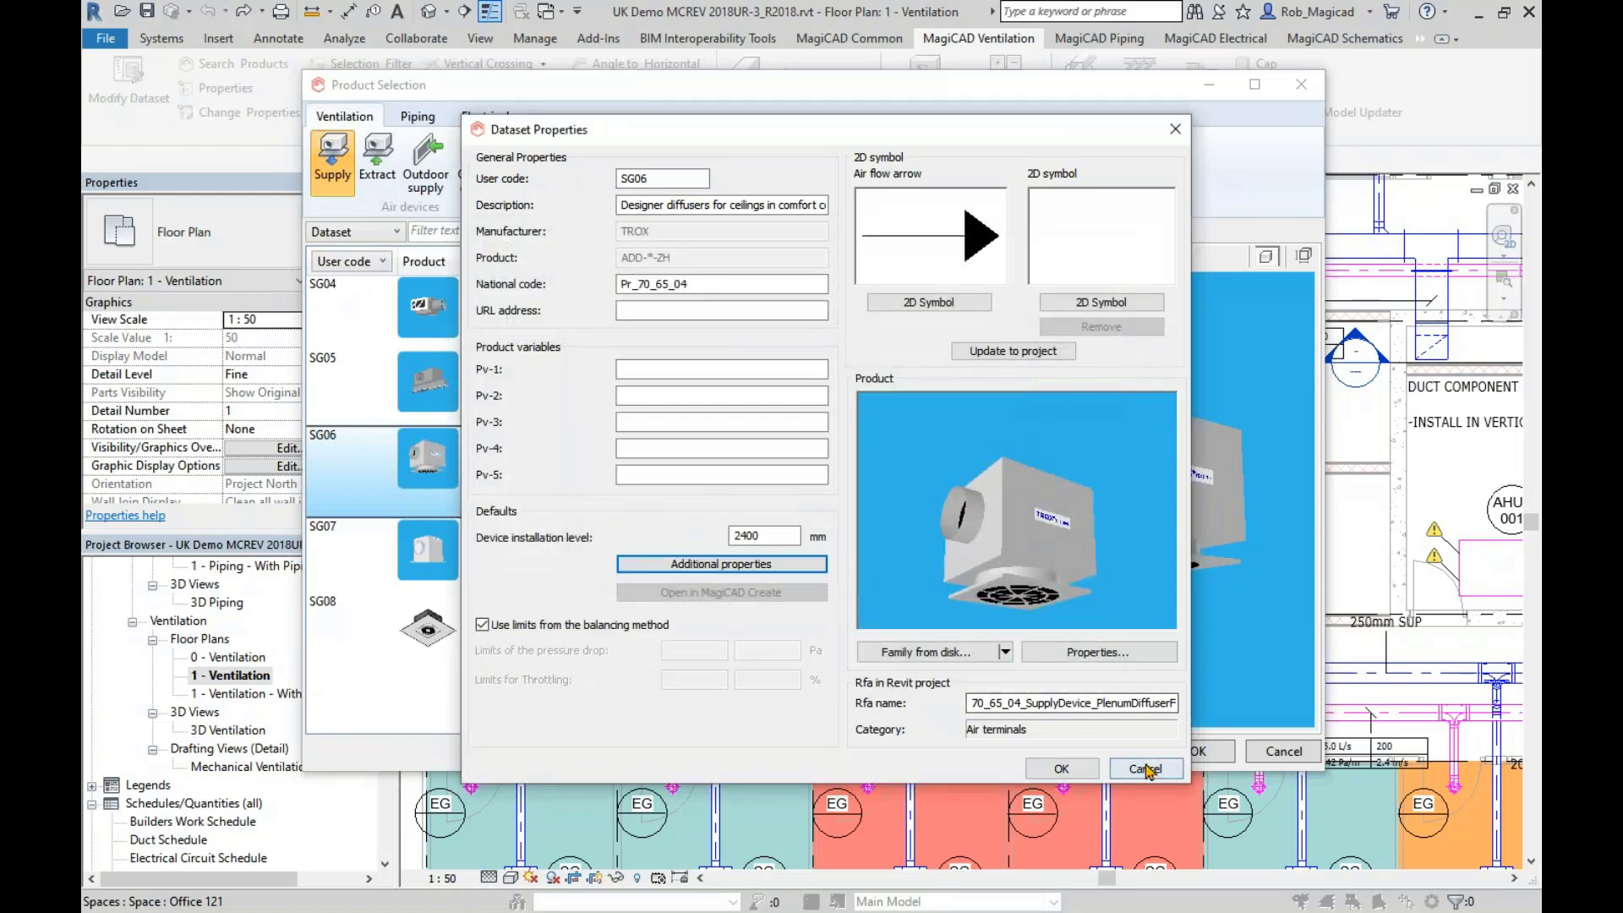
left_click(1145, 770)
- Install SG06 as a free-standing supply air device on system SUP 1, just left of the conference table
left_click(1186, 753)
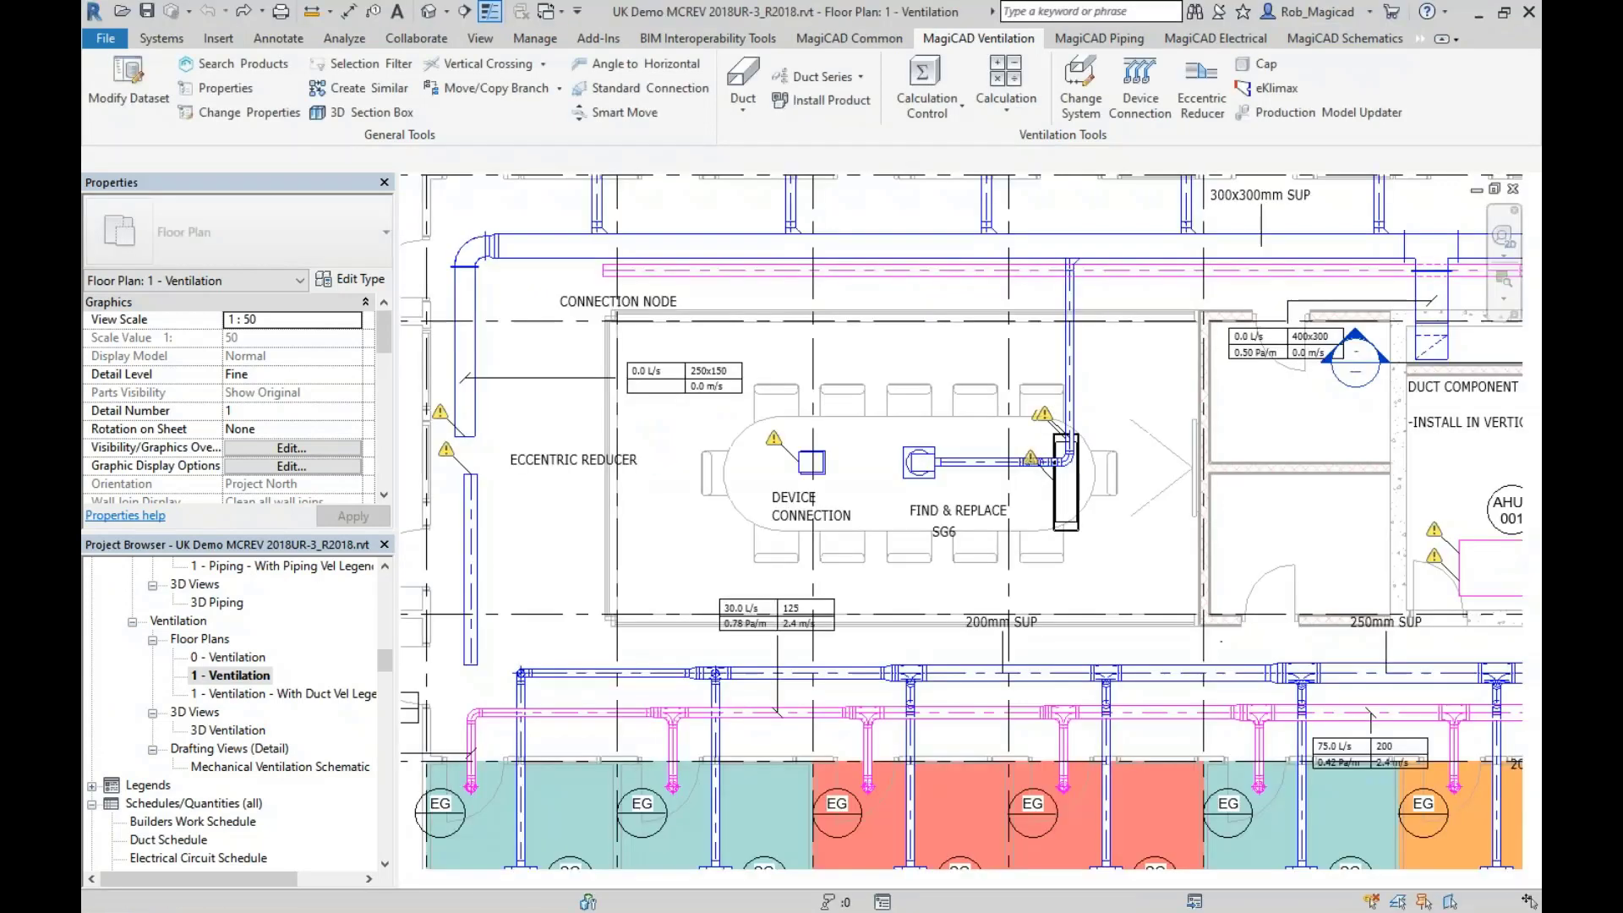
scroll(676, 499, "up", 3)
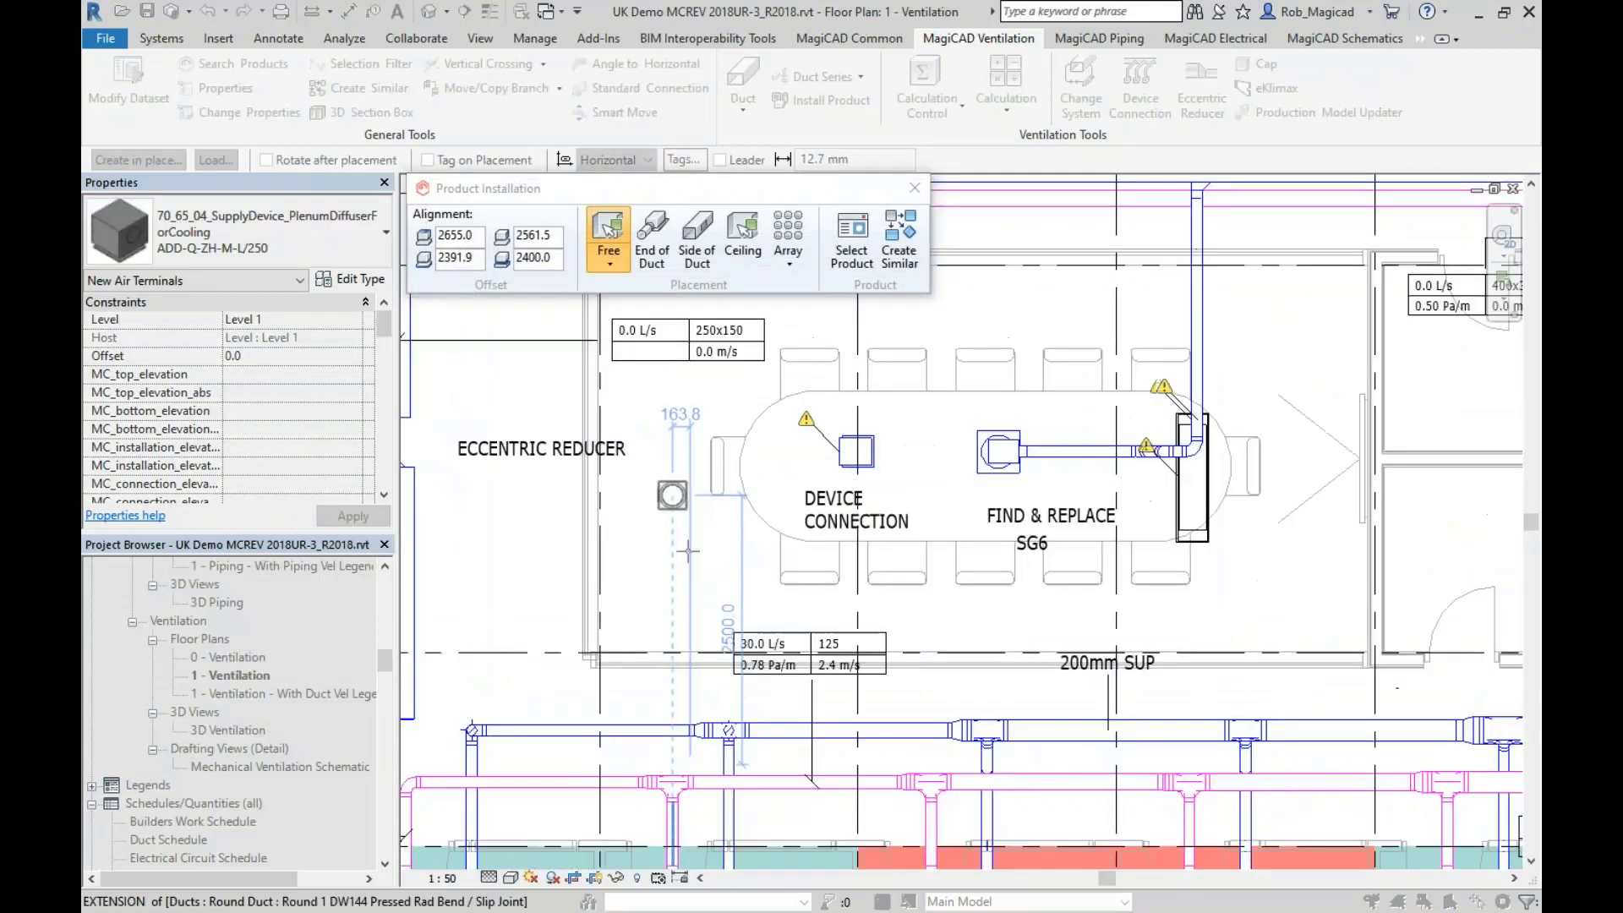
left_click(681, 649)
left_click(850, 235)
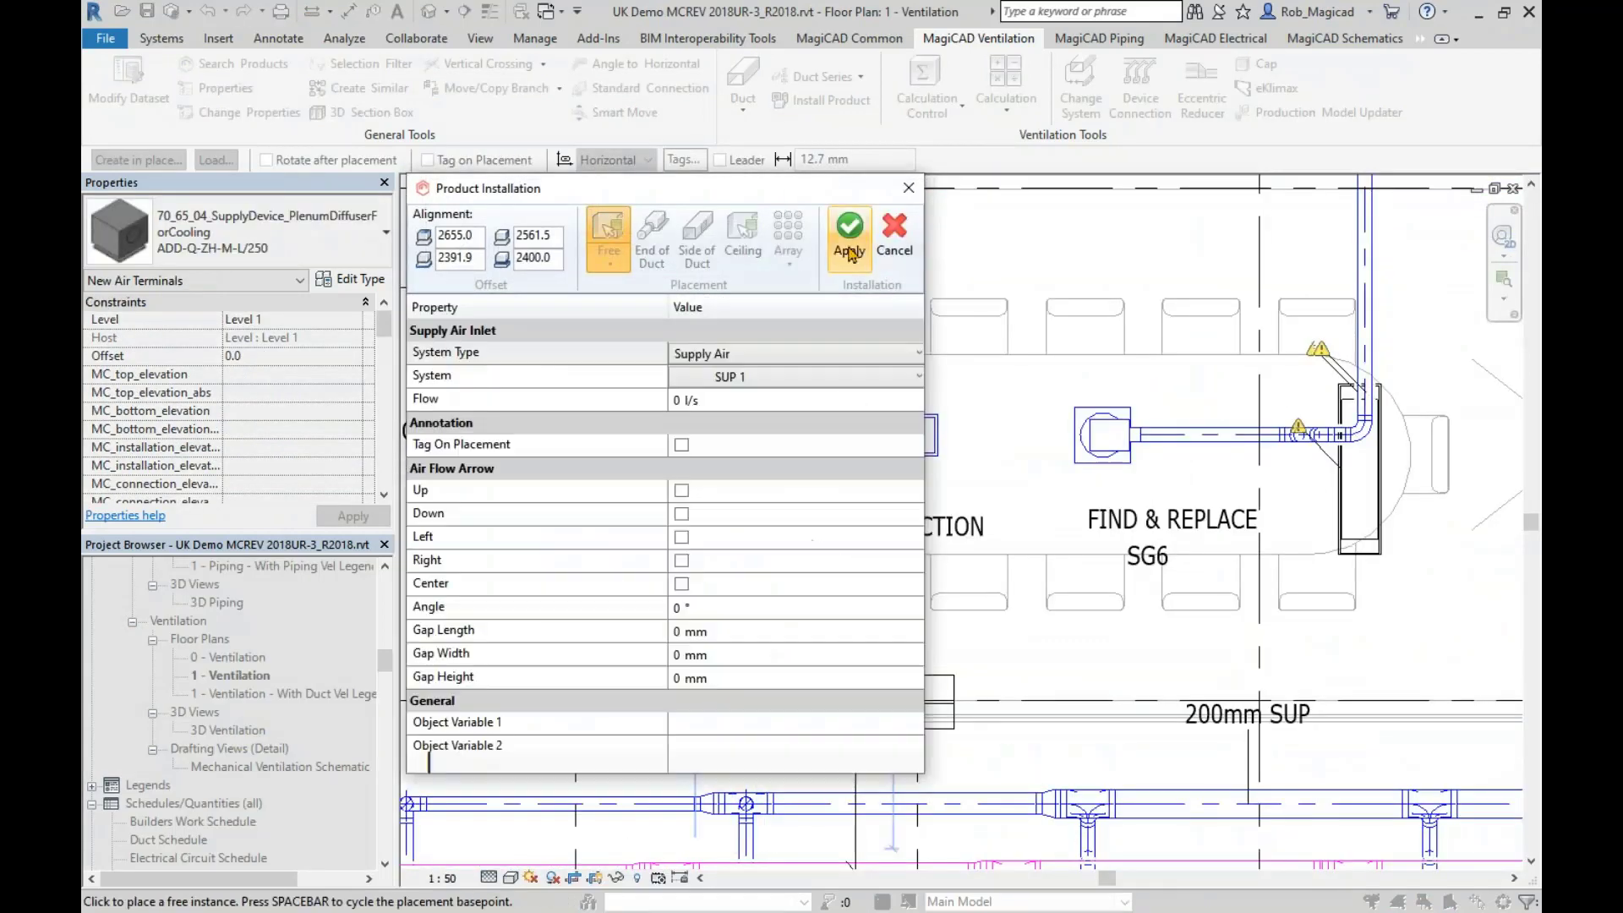
key("Escape")
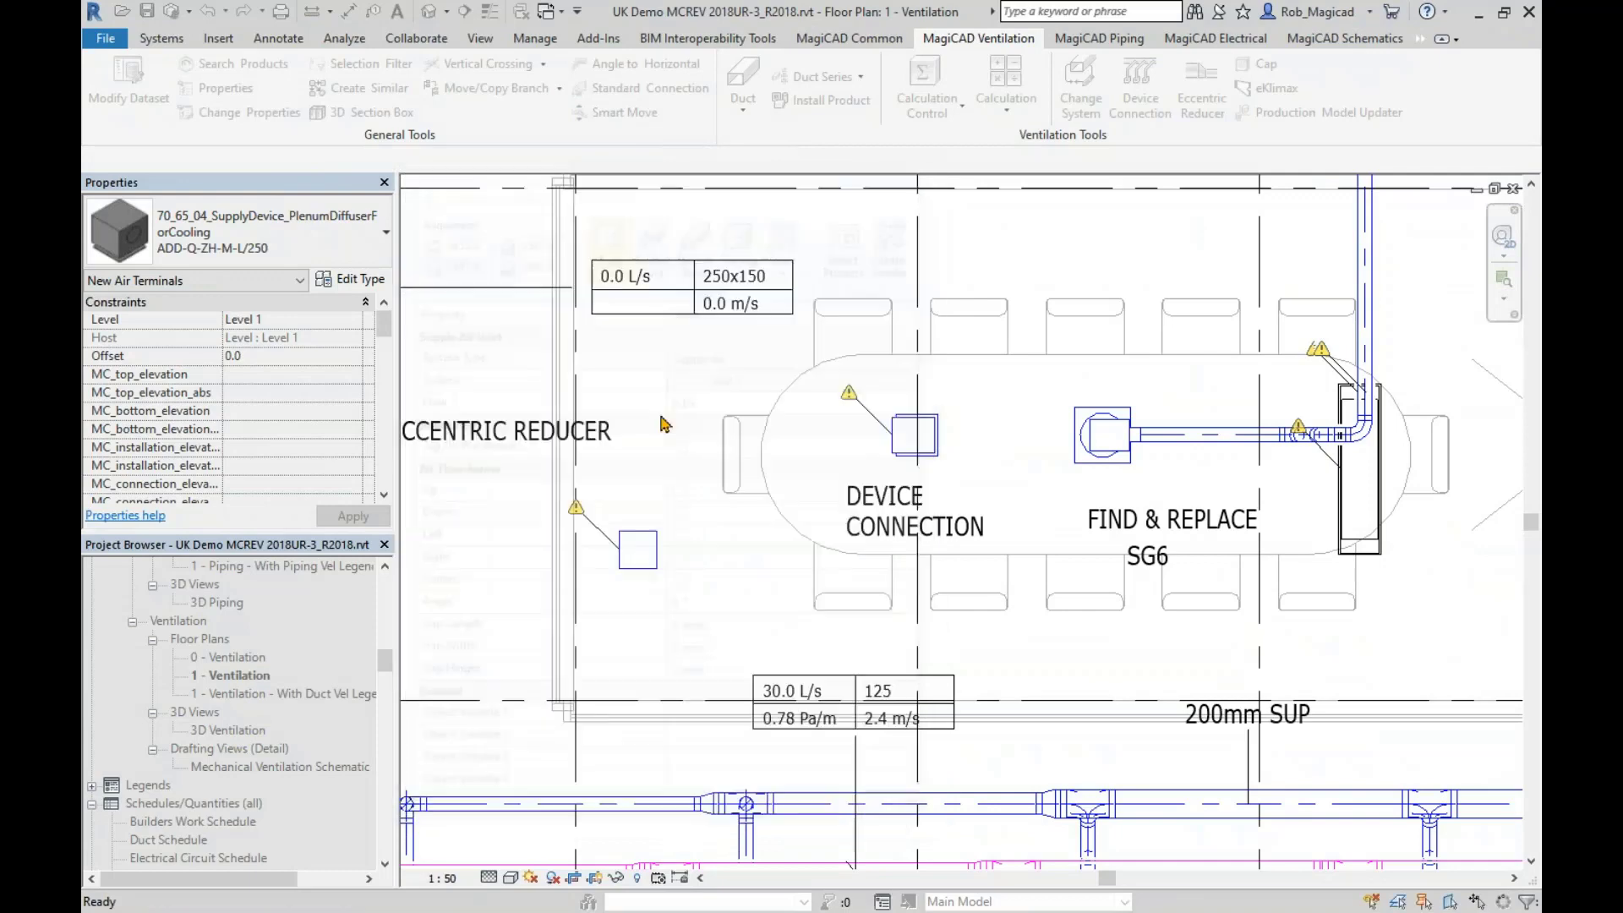
- Examine the COBie parameters in the Identity Data of the newly placed air terminal, then deselect it
left_click(657, 576)
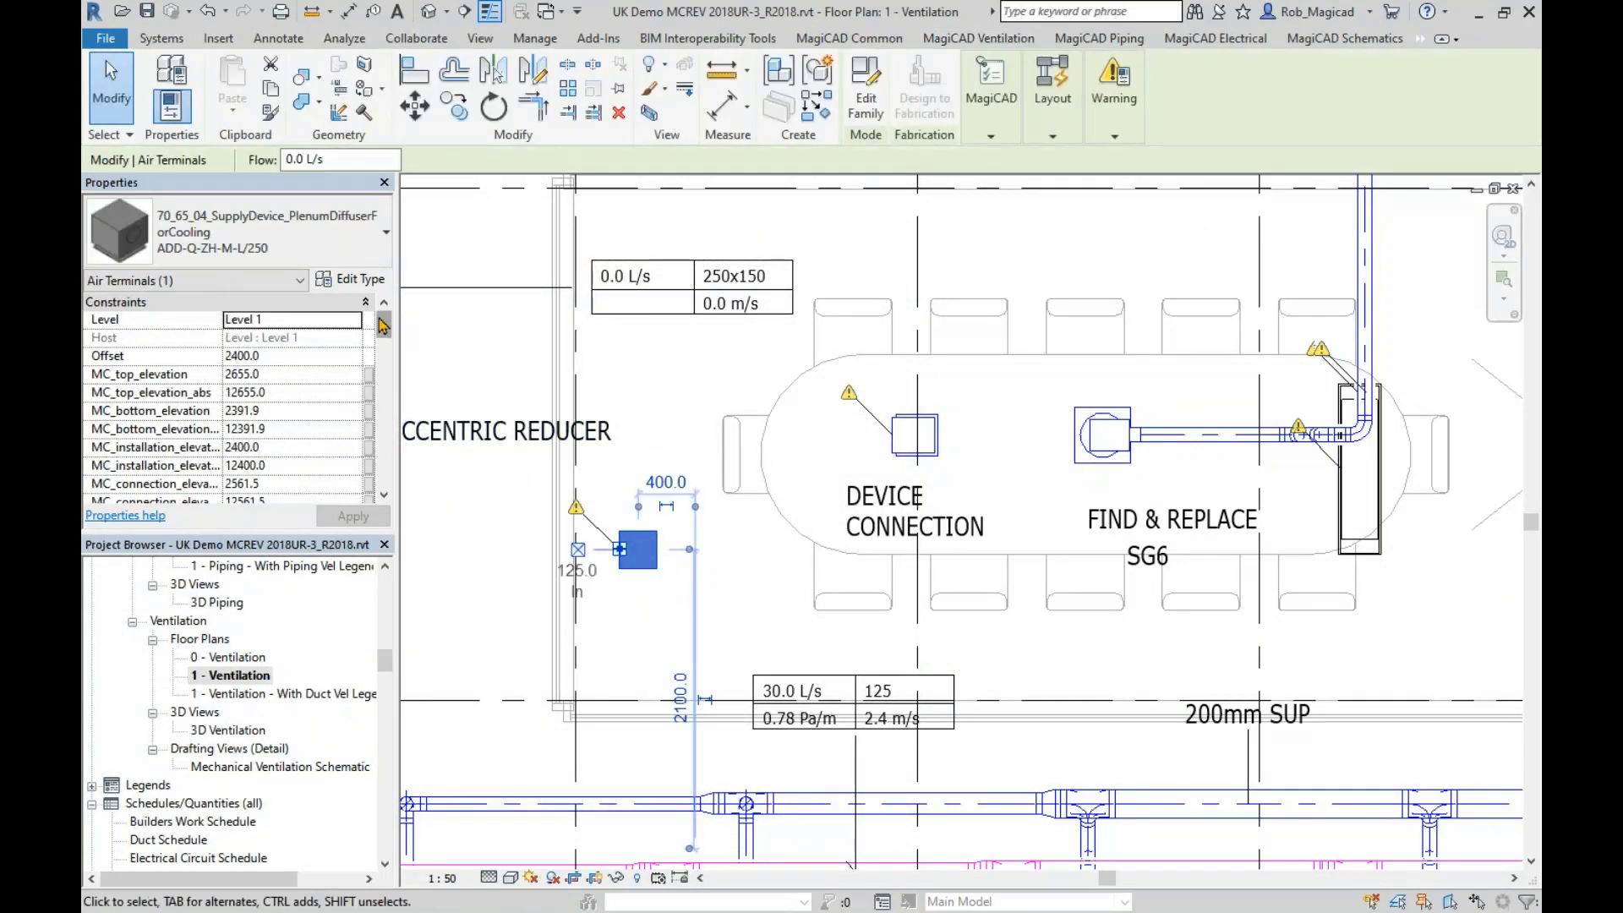
left_click_drag(383, 325, 385, 443)
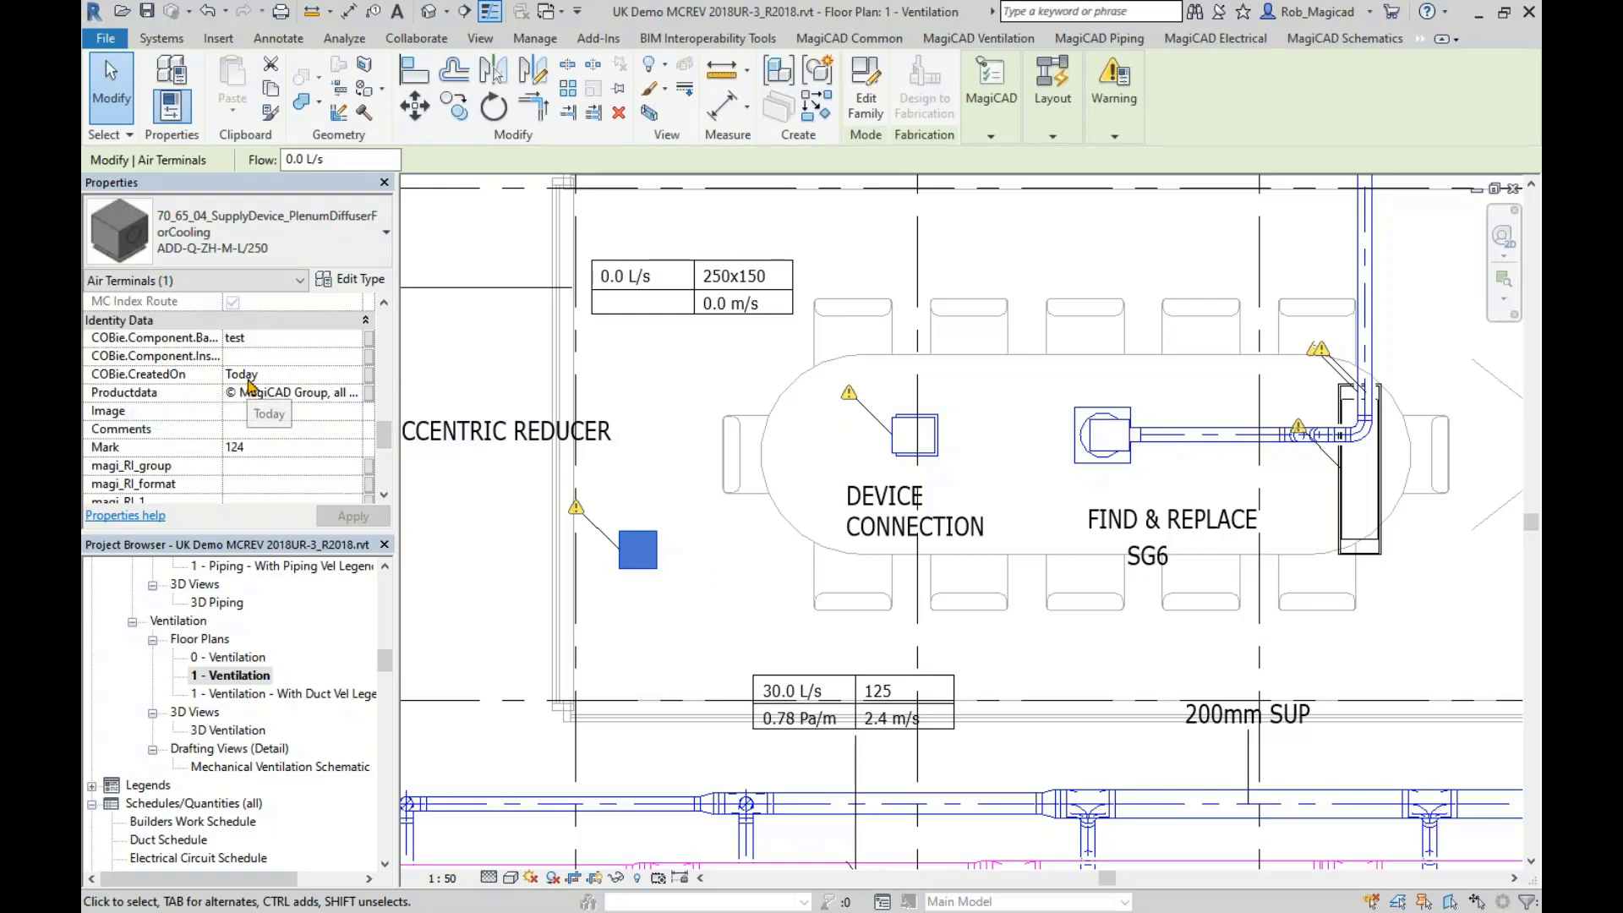
left_click(670, 384)
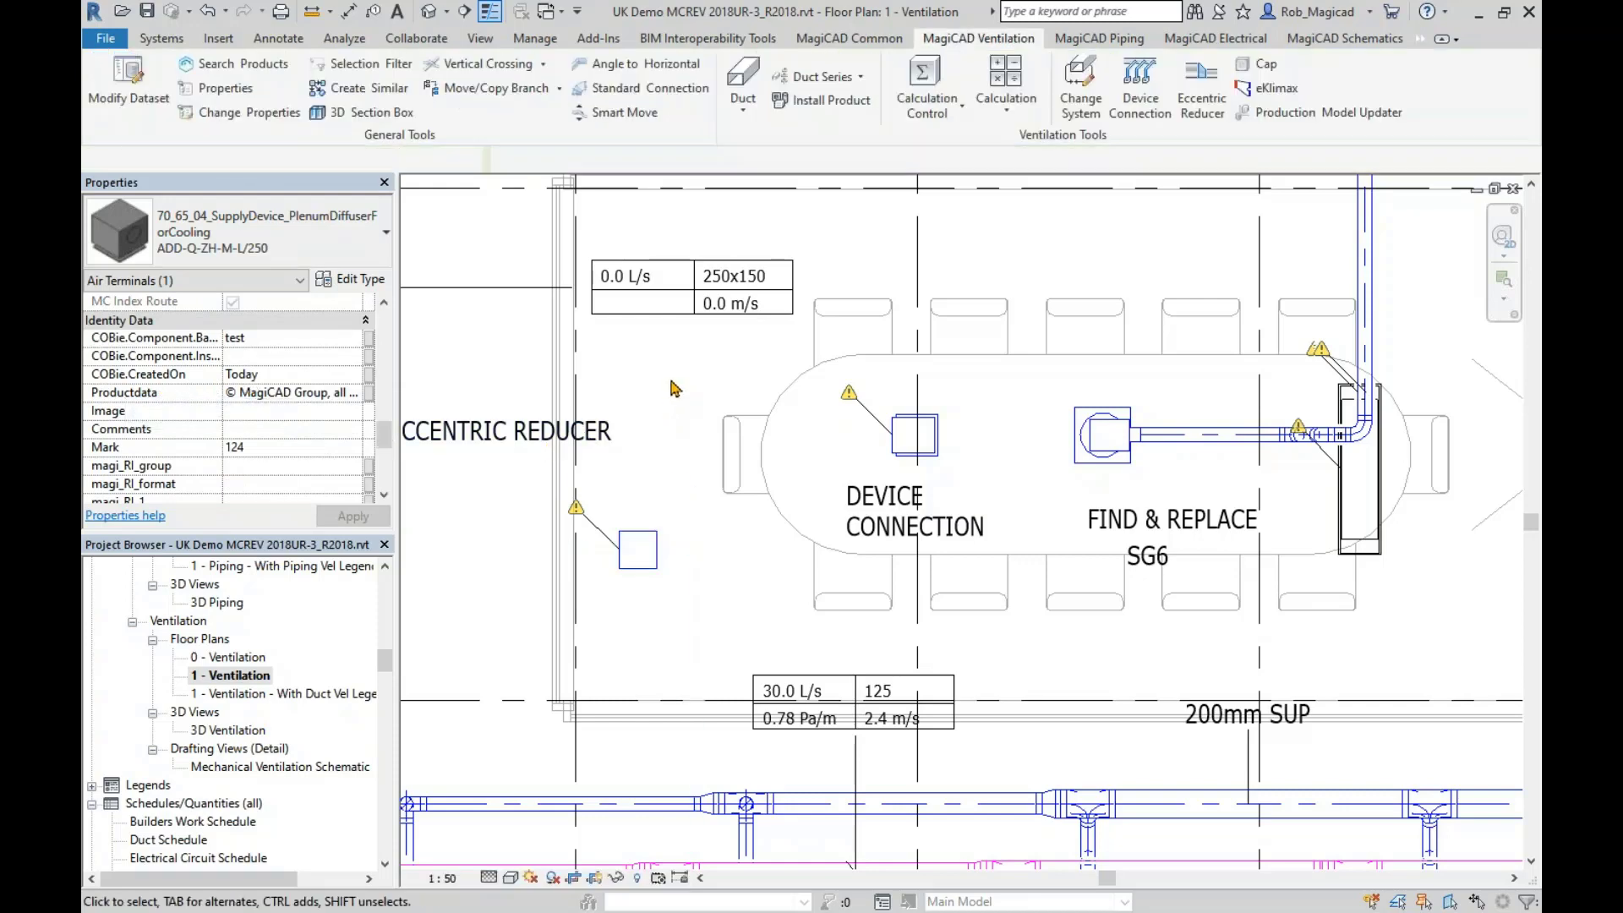
- Reopen the dataset, view the dataset properties of supply air device SG01, and close them without saving
left_click(135, 94)
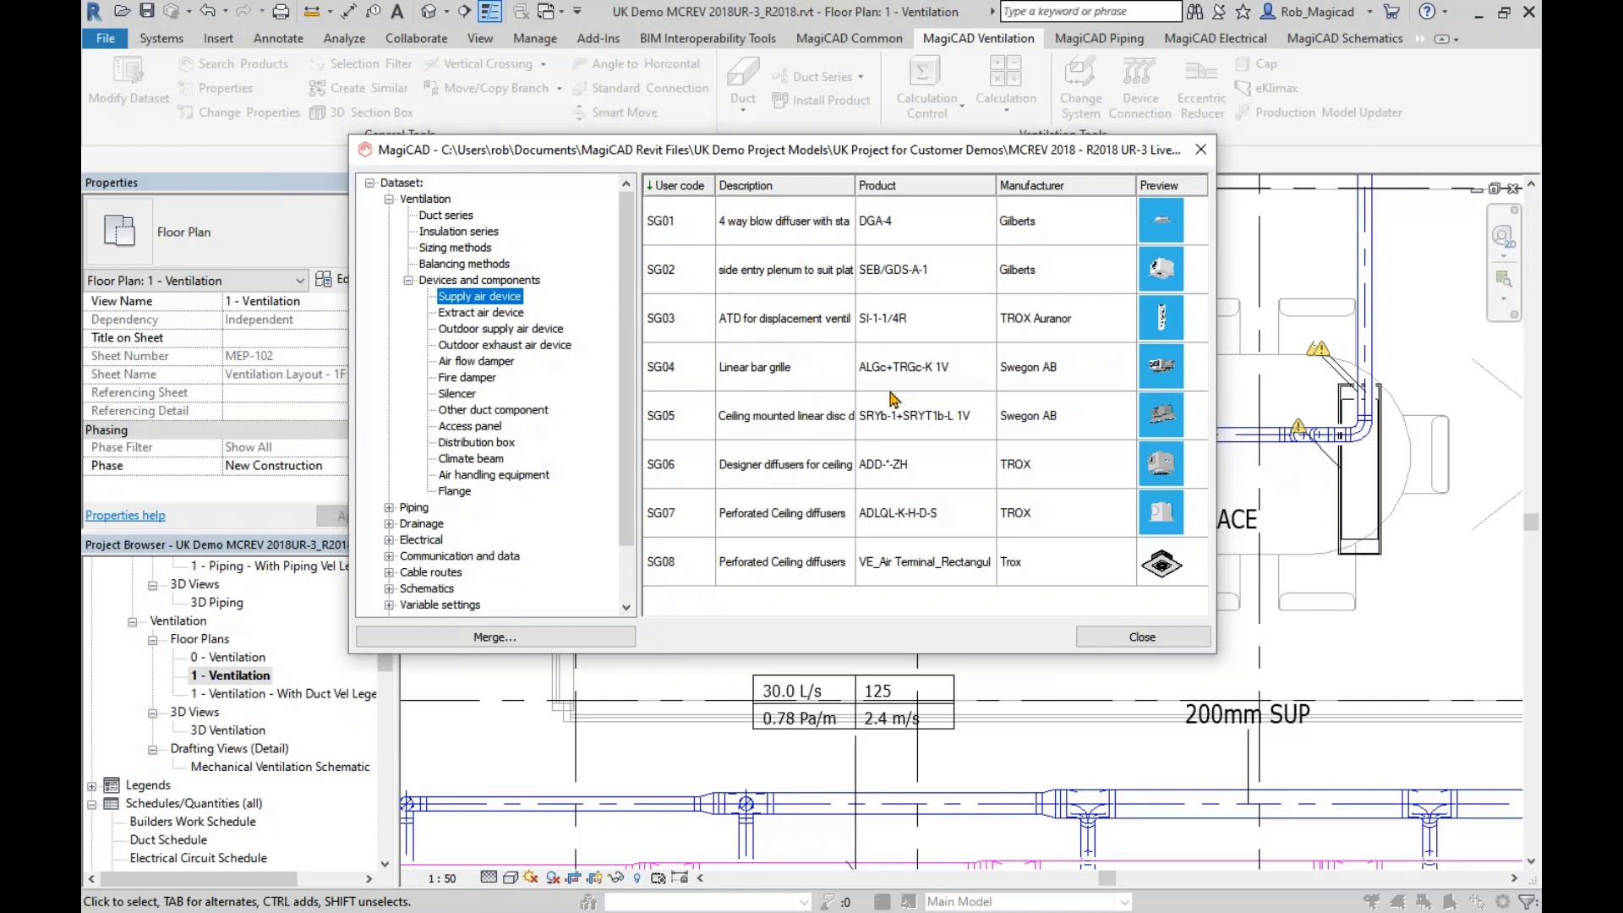
left_click(788, 232)
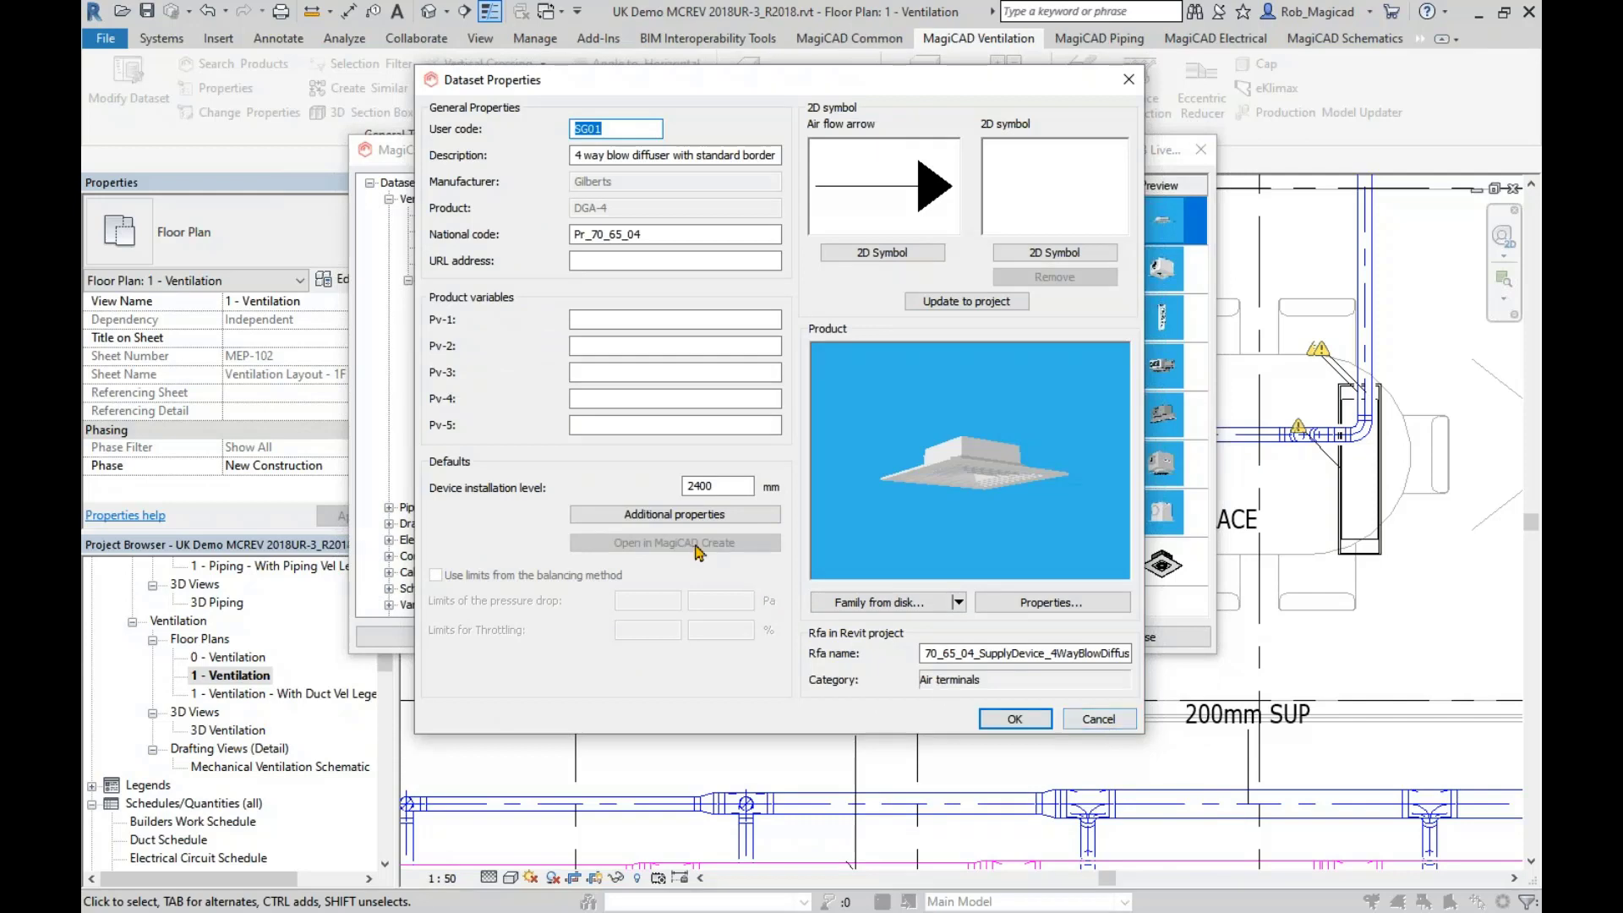
left_click(1097, 721)
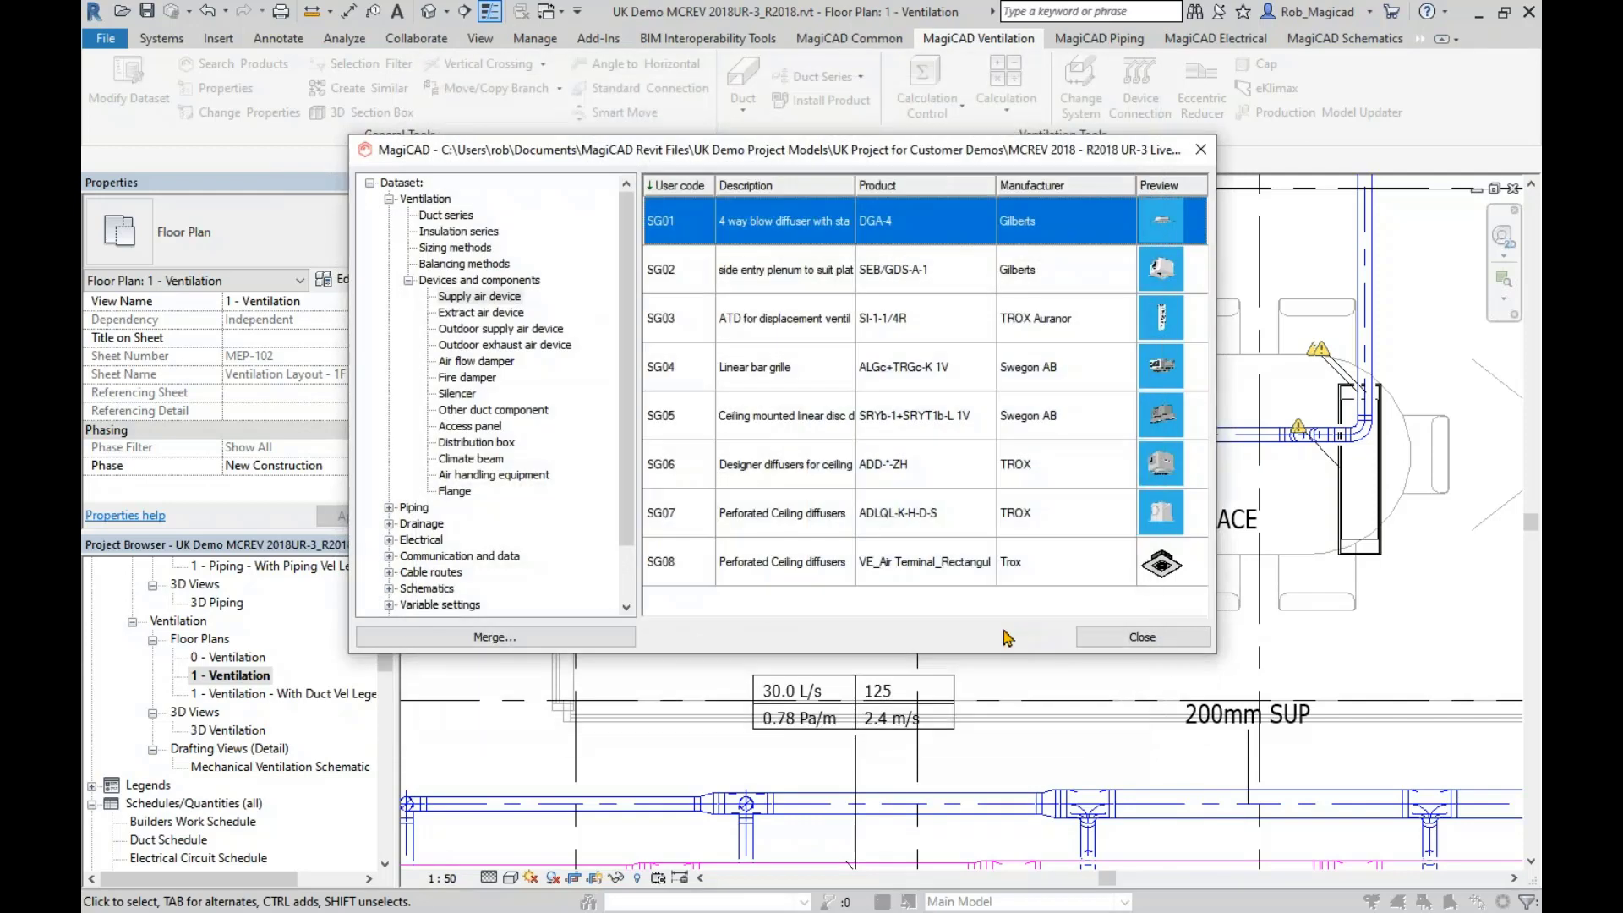
- View the Shared Parameters configuration of supply air device SG08 and leave the parameter list without changes
double_click(847, 566)
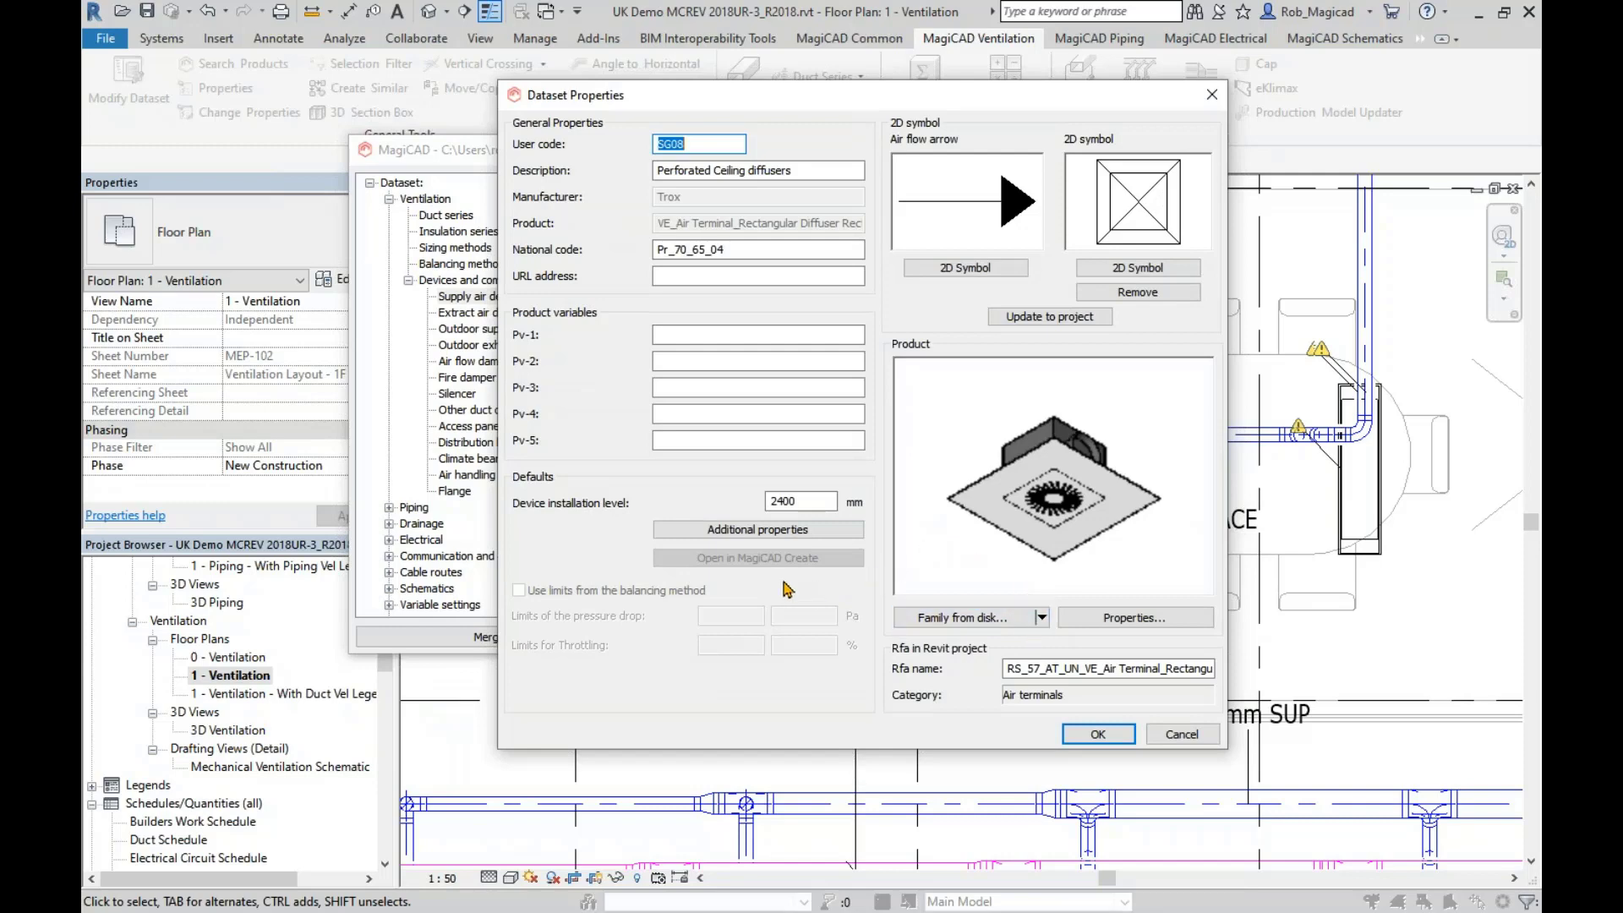
left_click(749, 530)
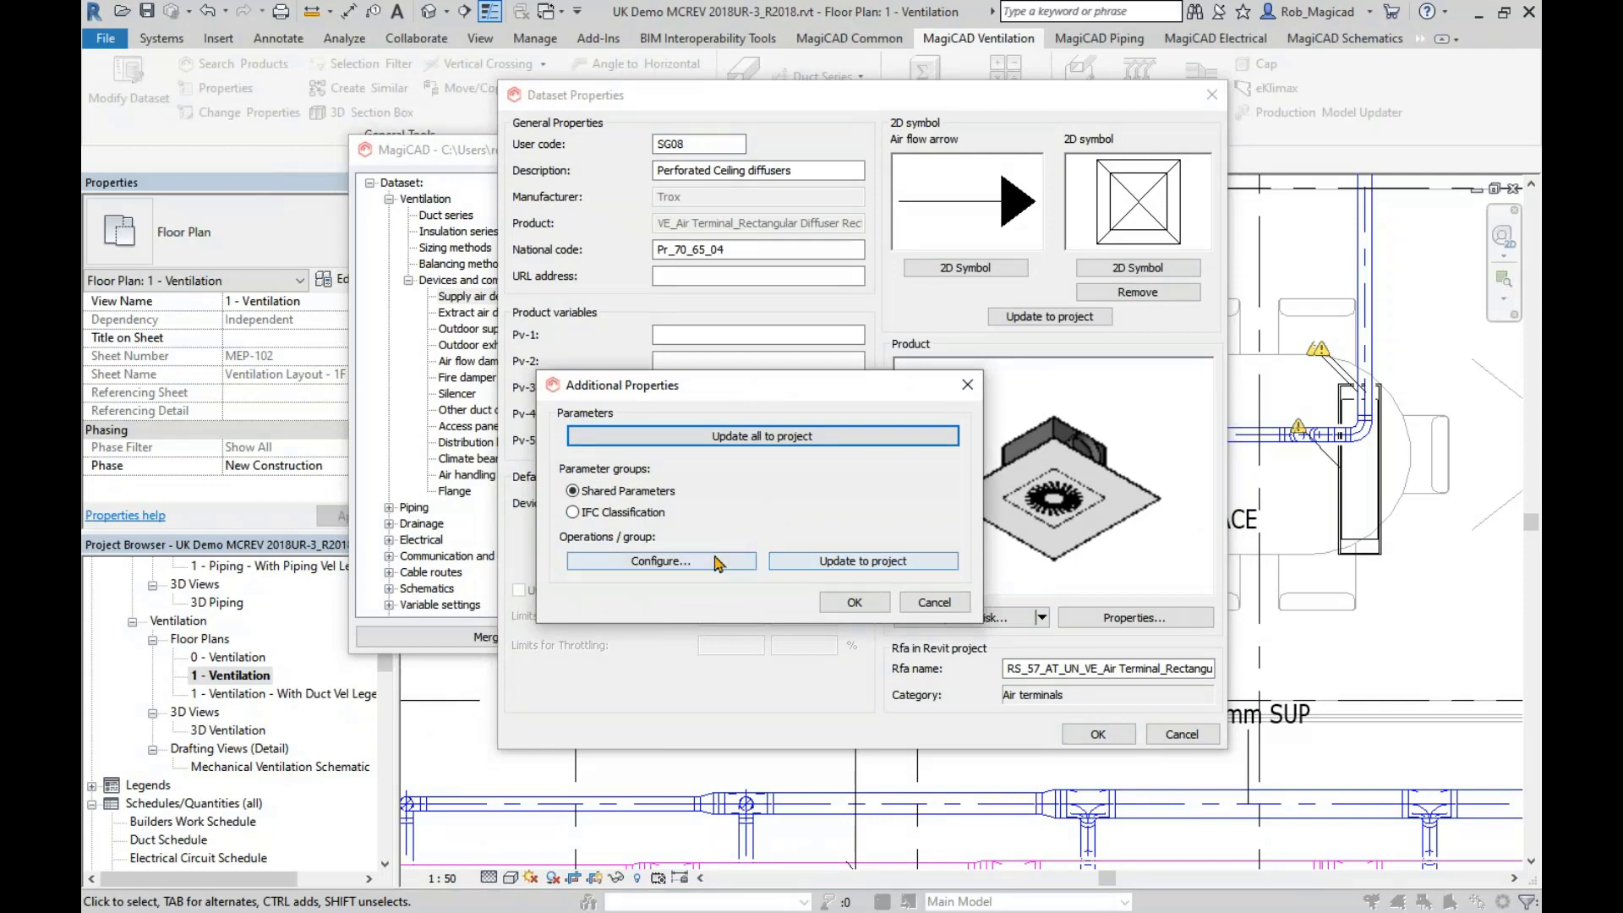
left_click(668, 562)
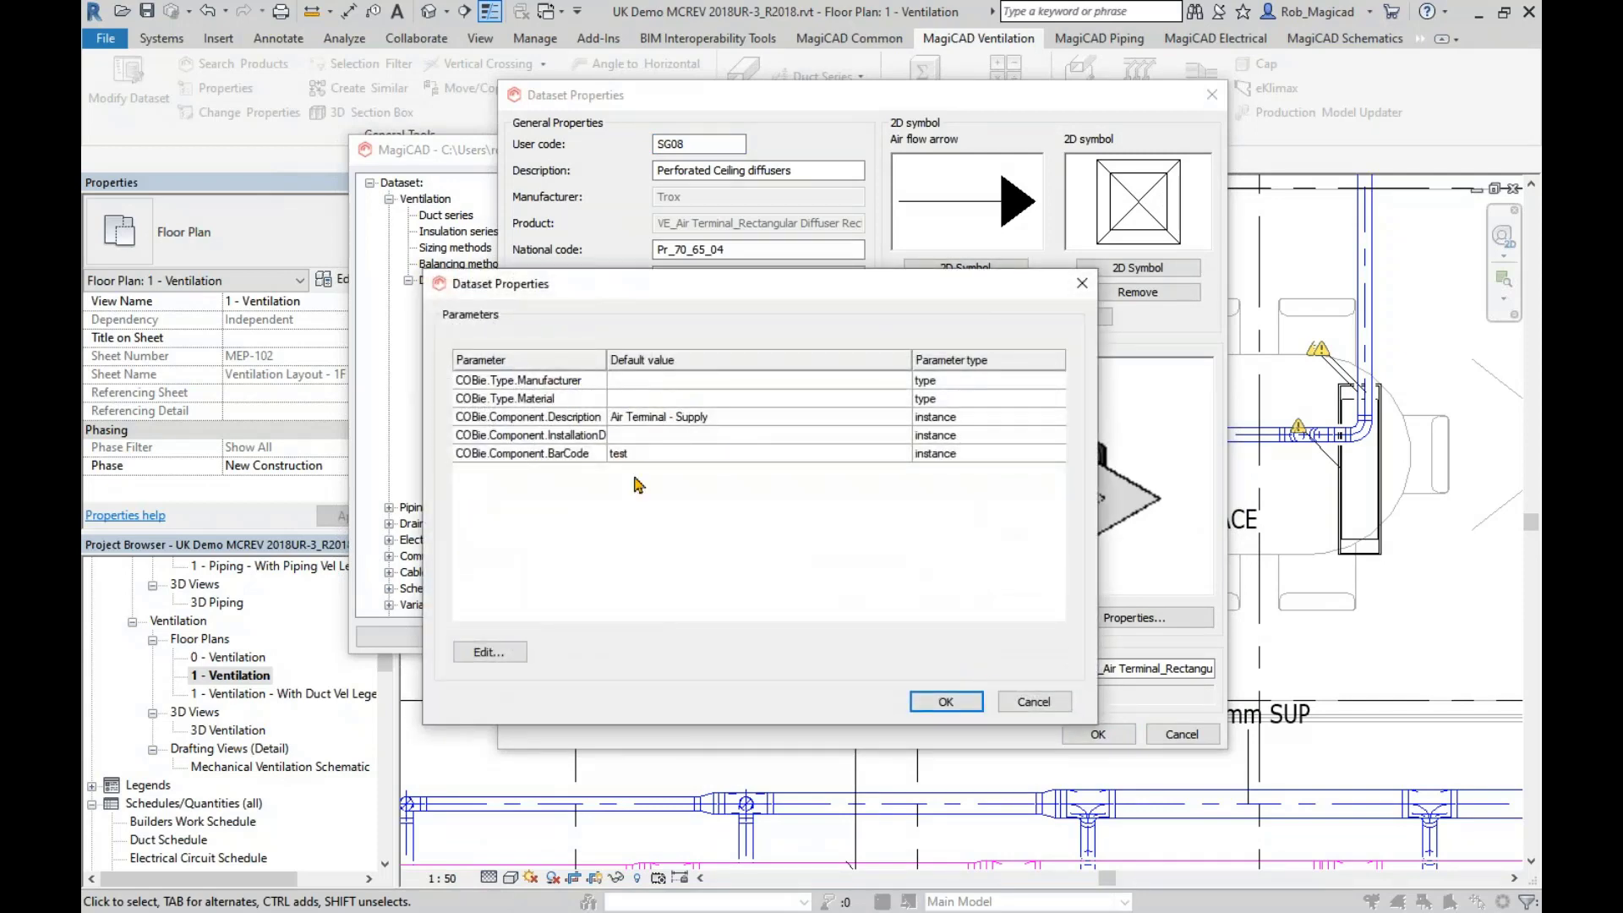
left_click(1036, 706)
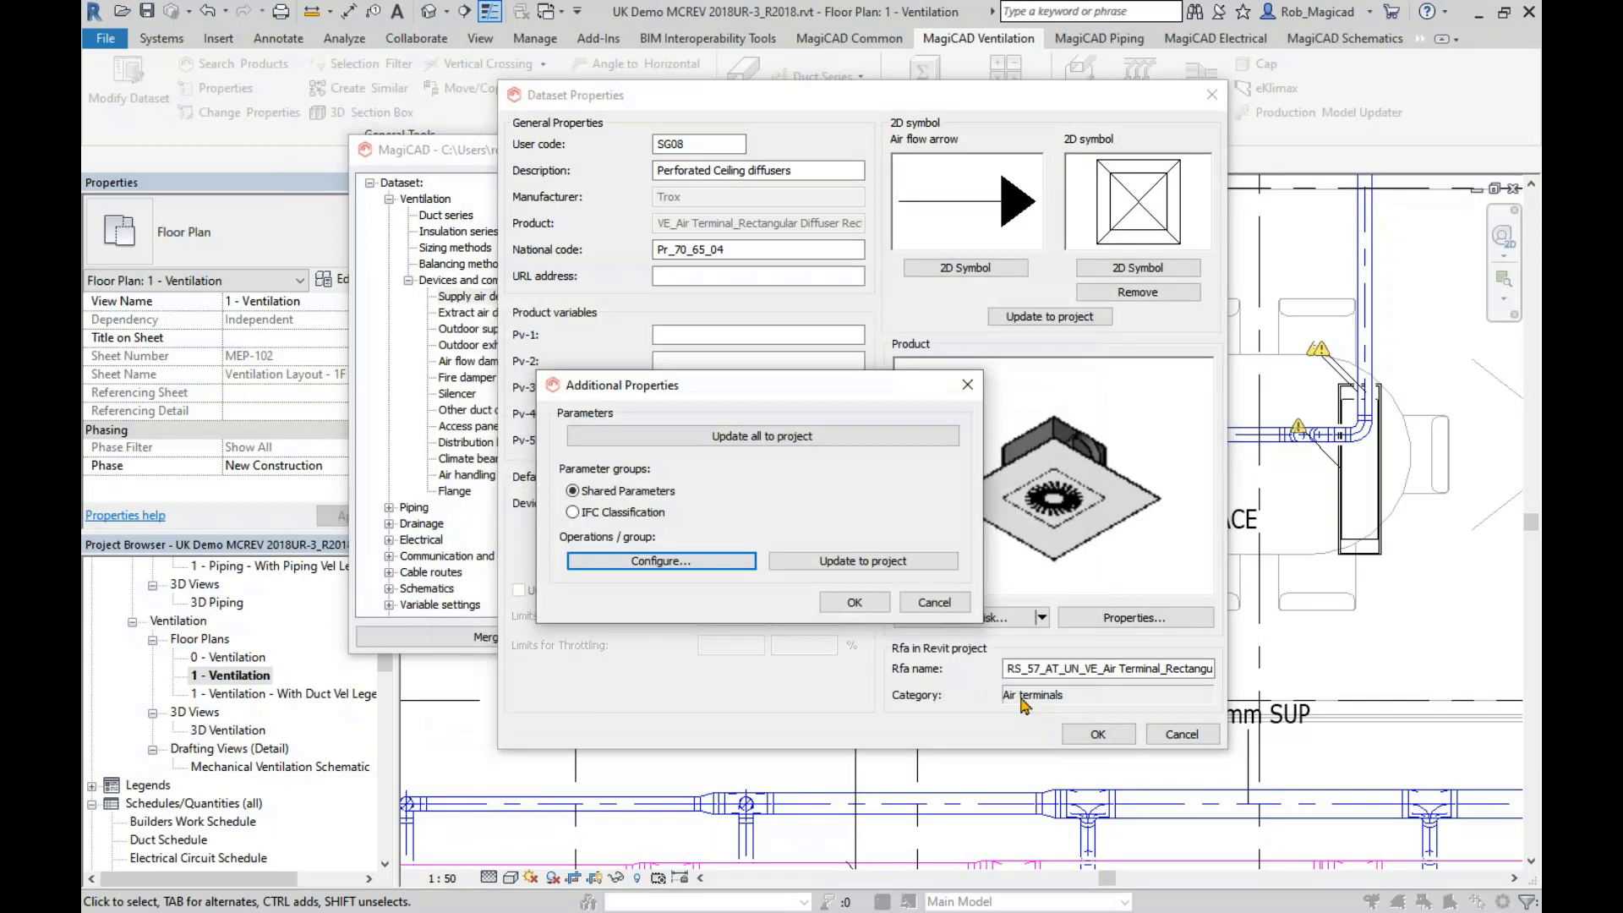
- Leave the additional properties of SG08 without changes, accept its dataset properties and close the dataset
left_click(934, 602)
left_click(1098, 736)
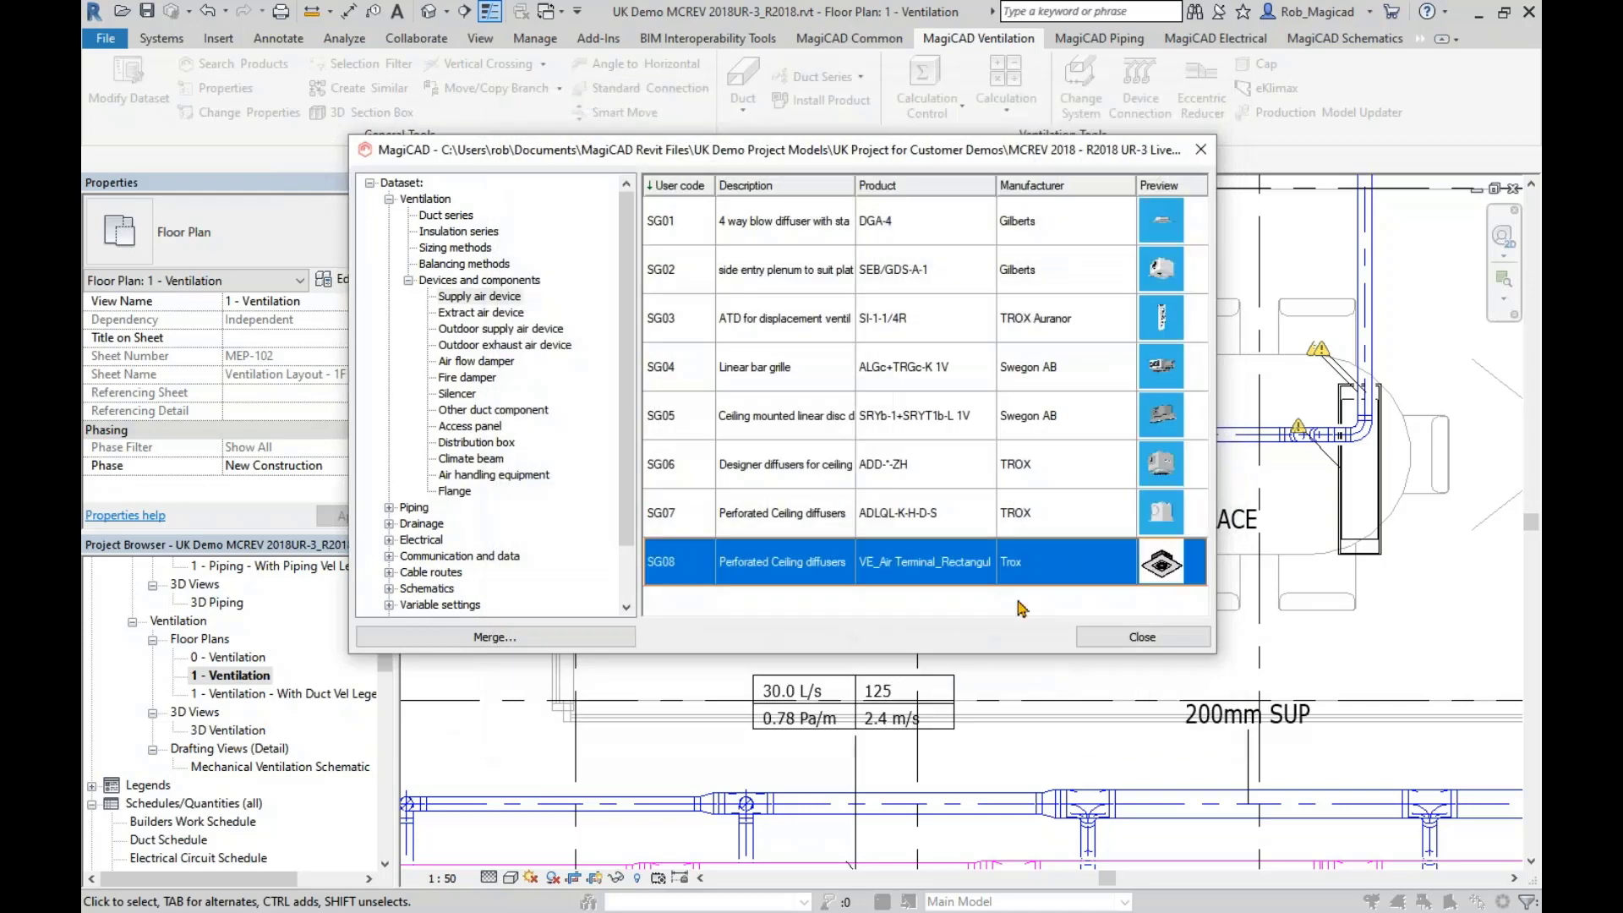
left_click(1143, 633)
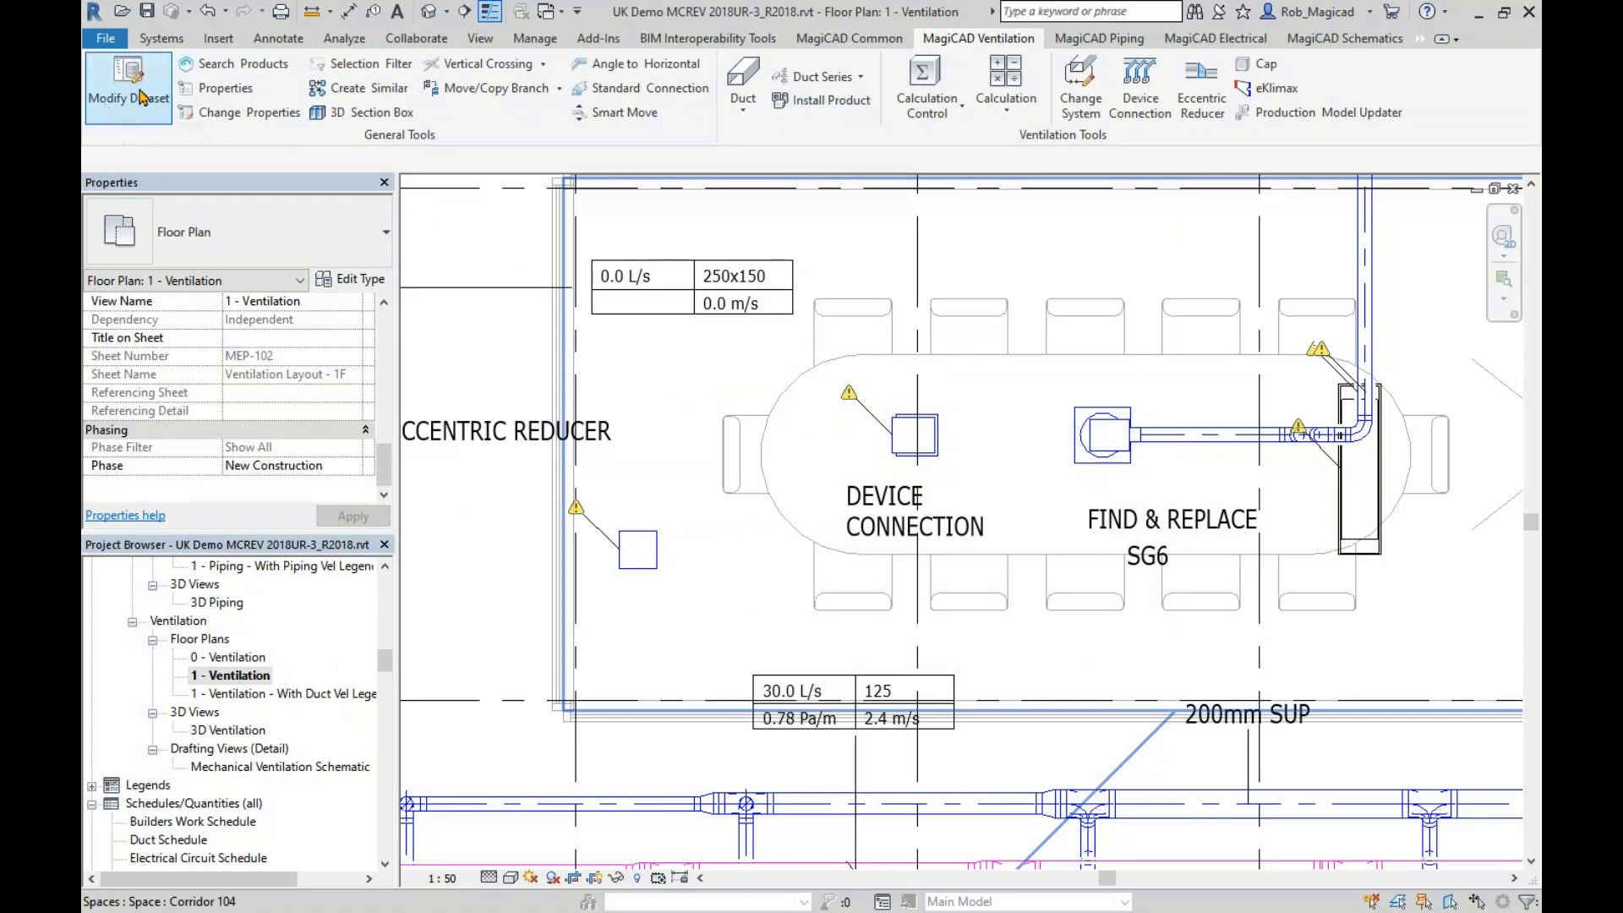
- Install supply air device SG08, size FD-Q-A-H/300, with free placement beside the conference table's left end, above the previously placed SG06 device
left_click(822, 102)
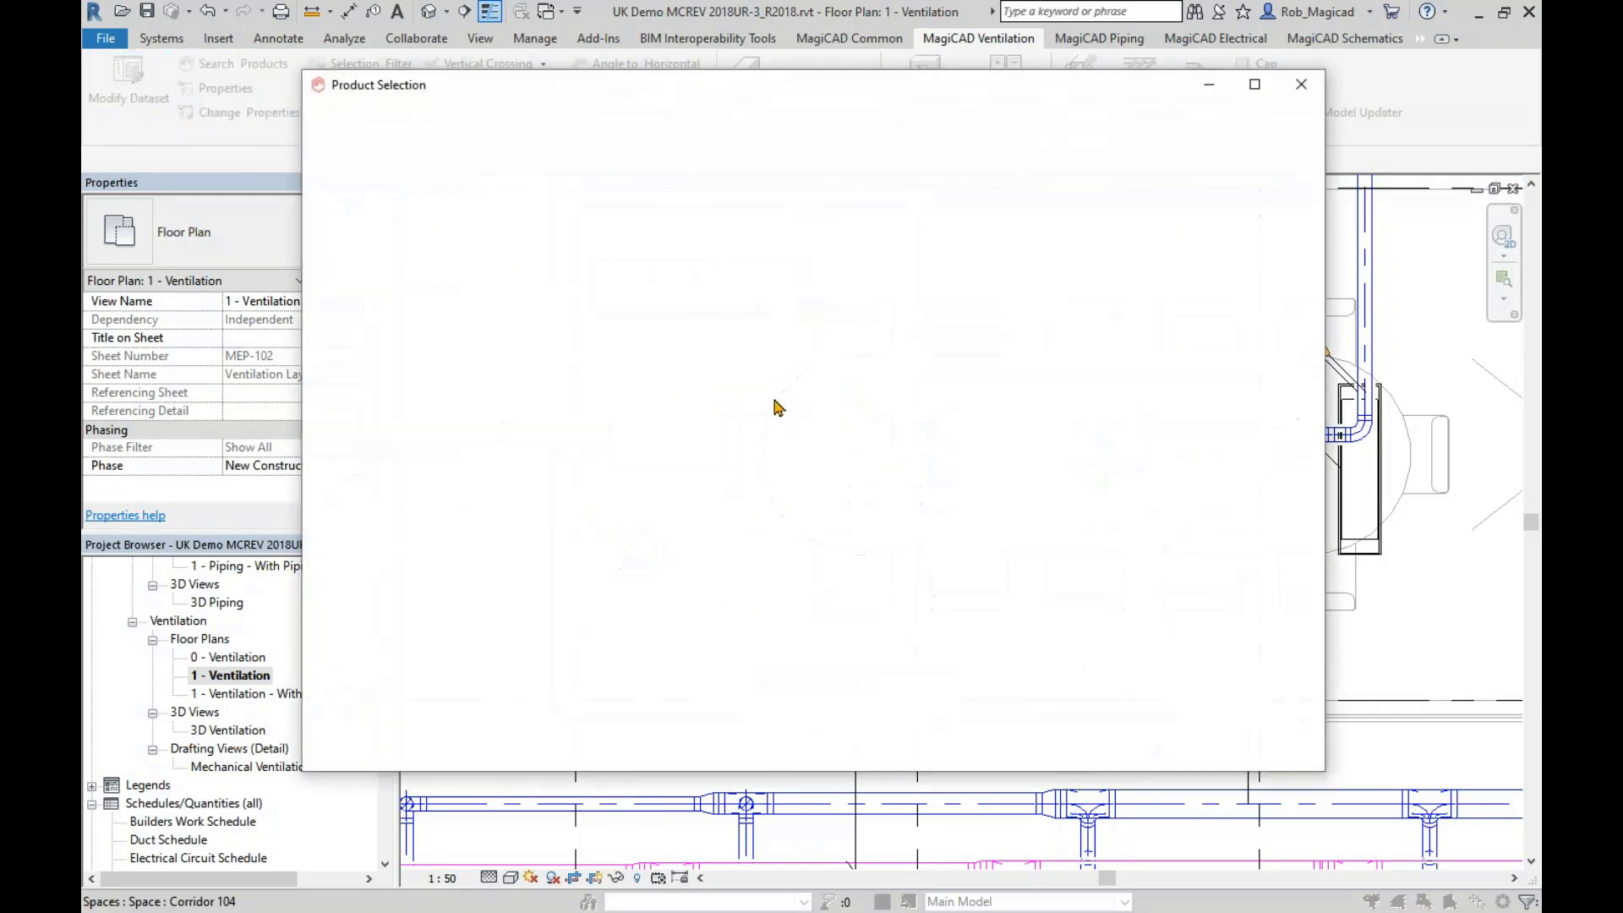
scroll(824, 657, "down", 1)
double_click(696, 620)
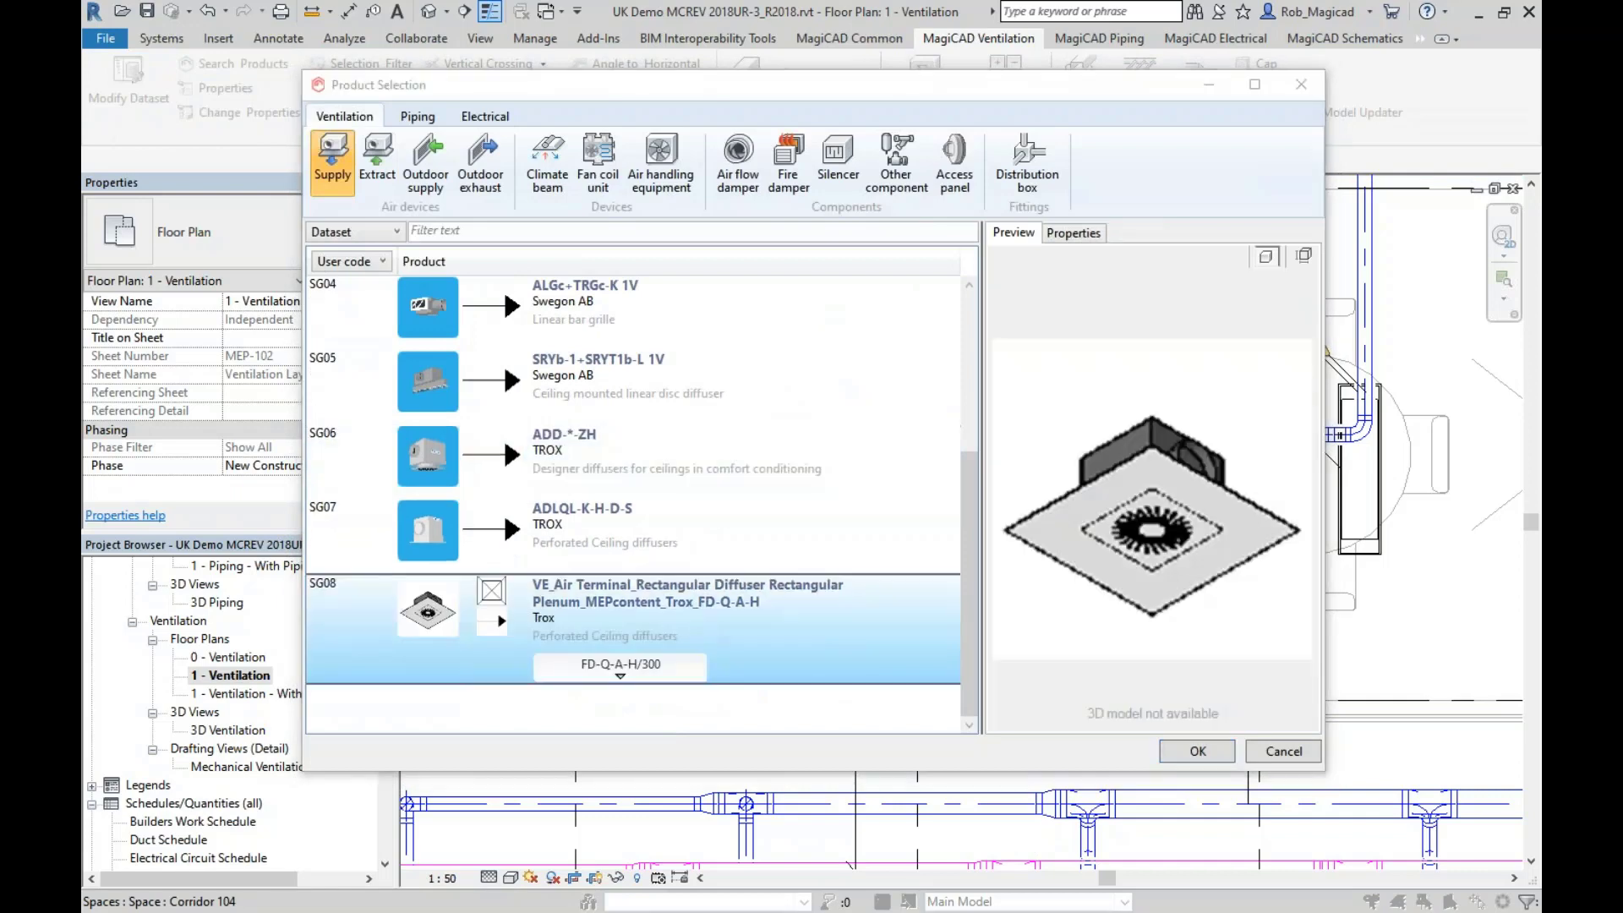
left_click_drag(843, 344, 851, 217)
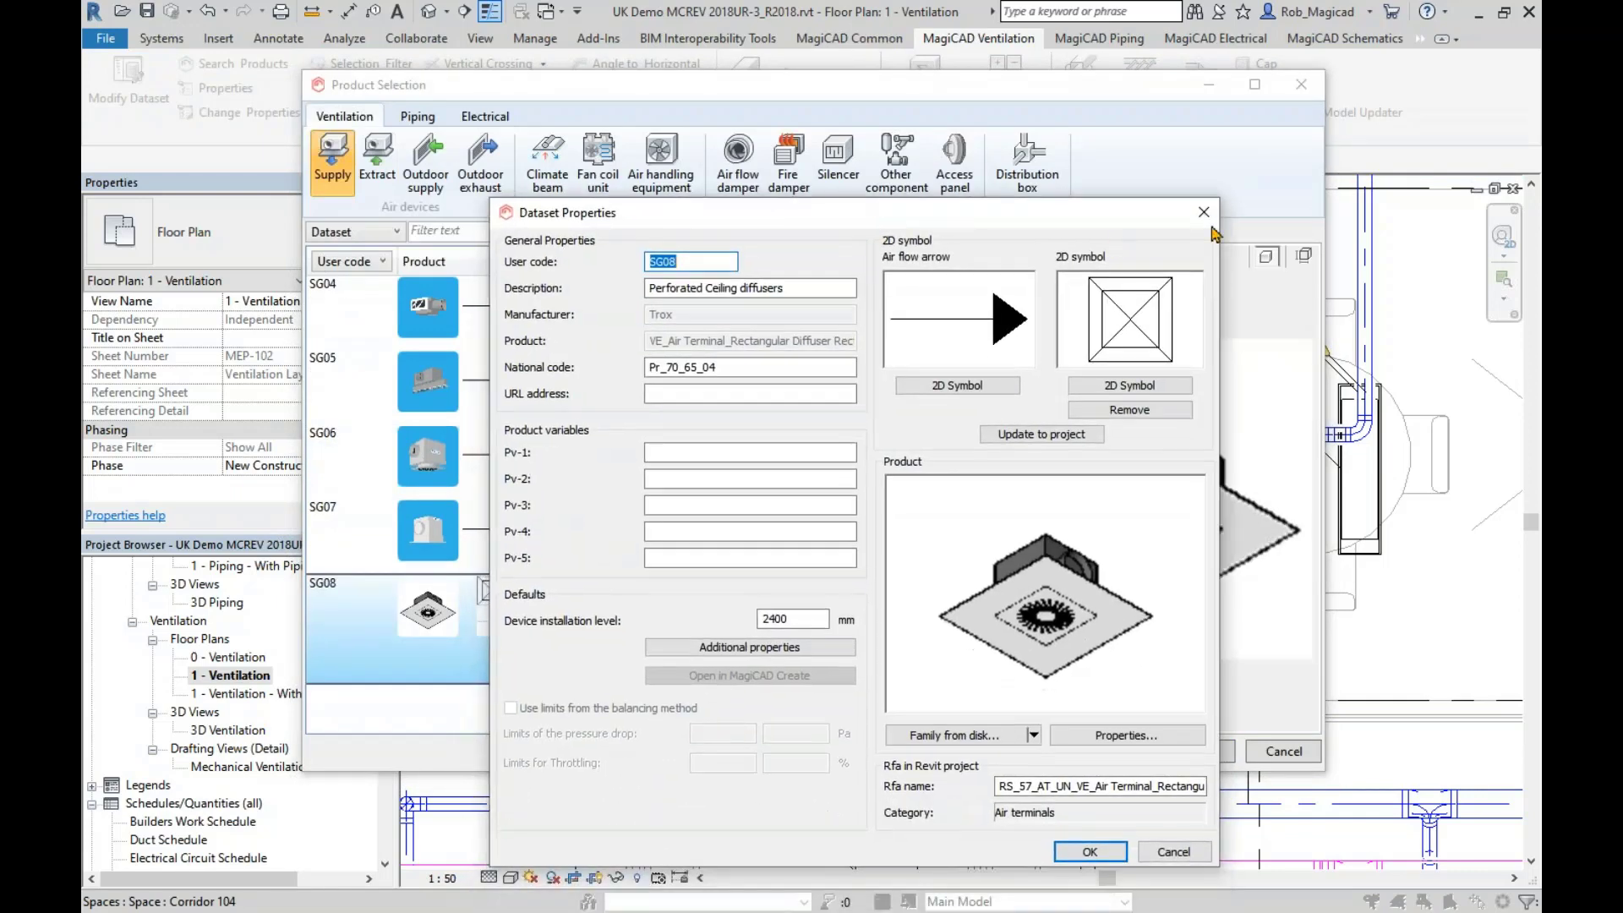
left_click(1211, 216)
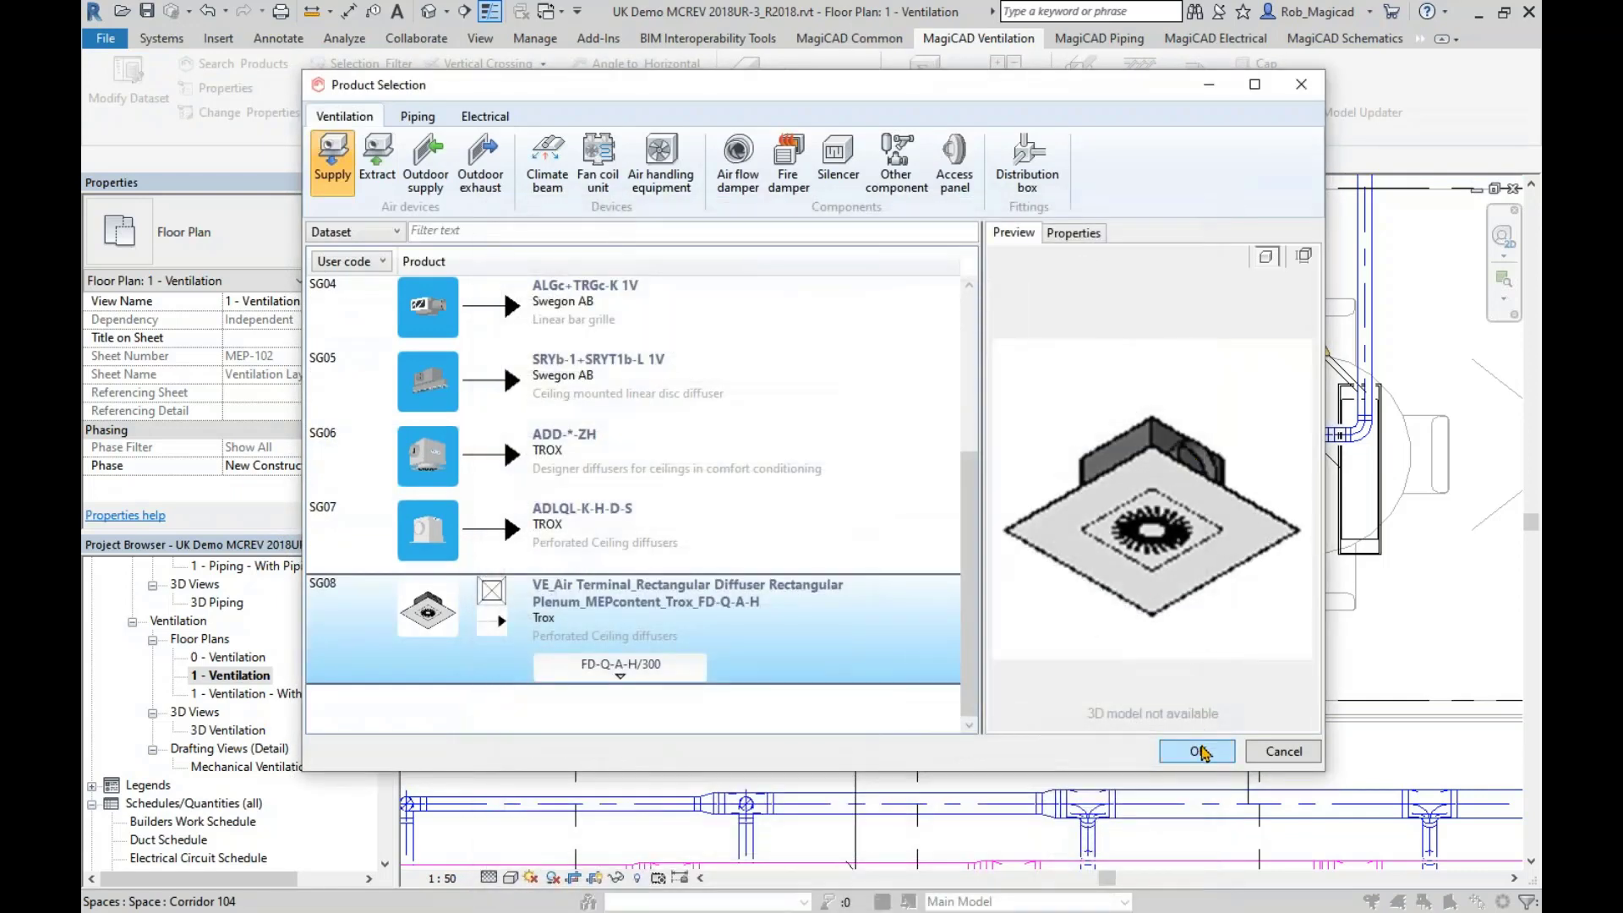
left_click(1197, 752)
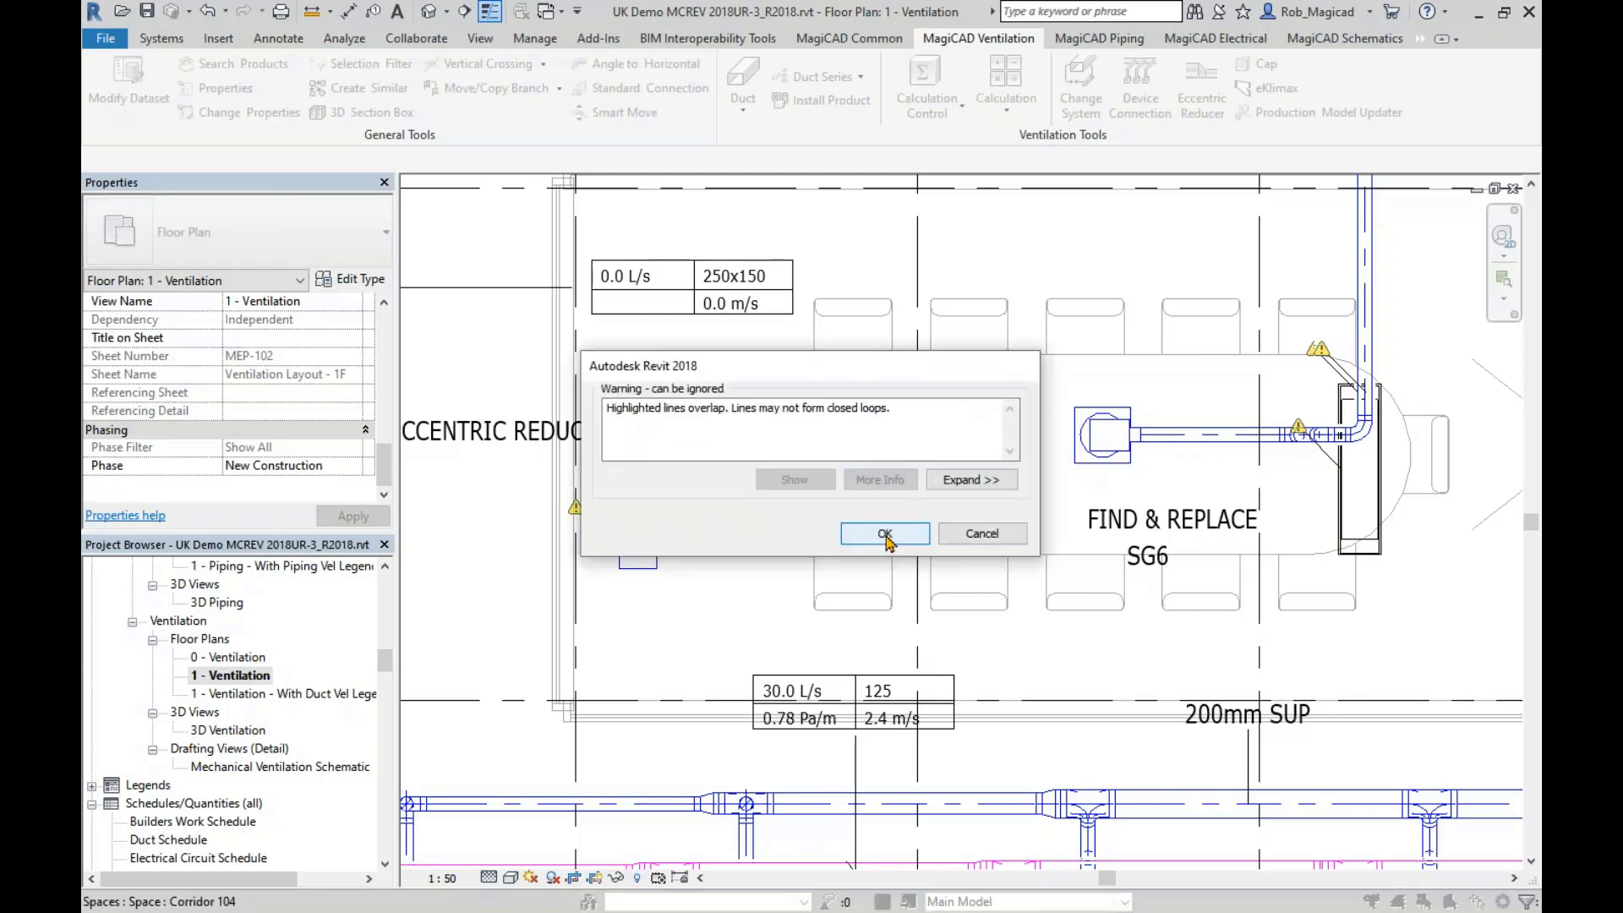
left_click(888, 533)
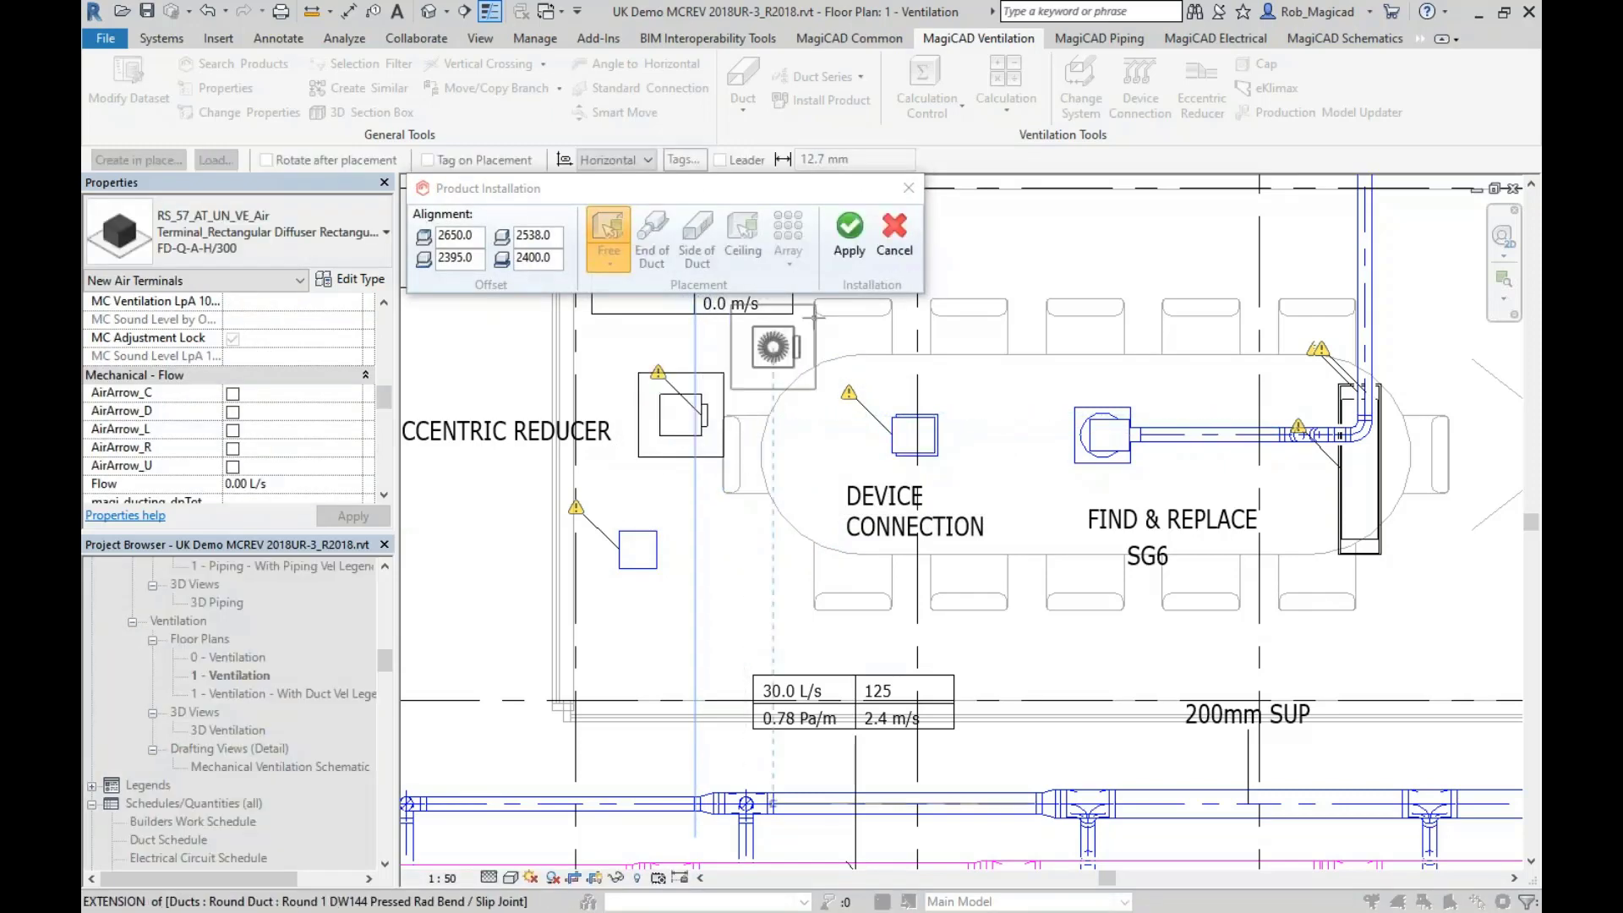
left_click(849, 245)
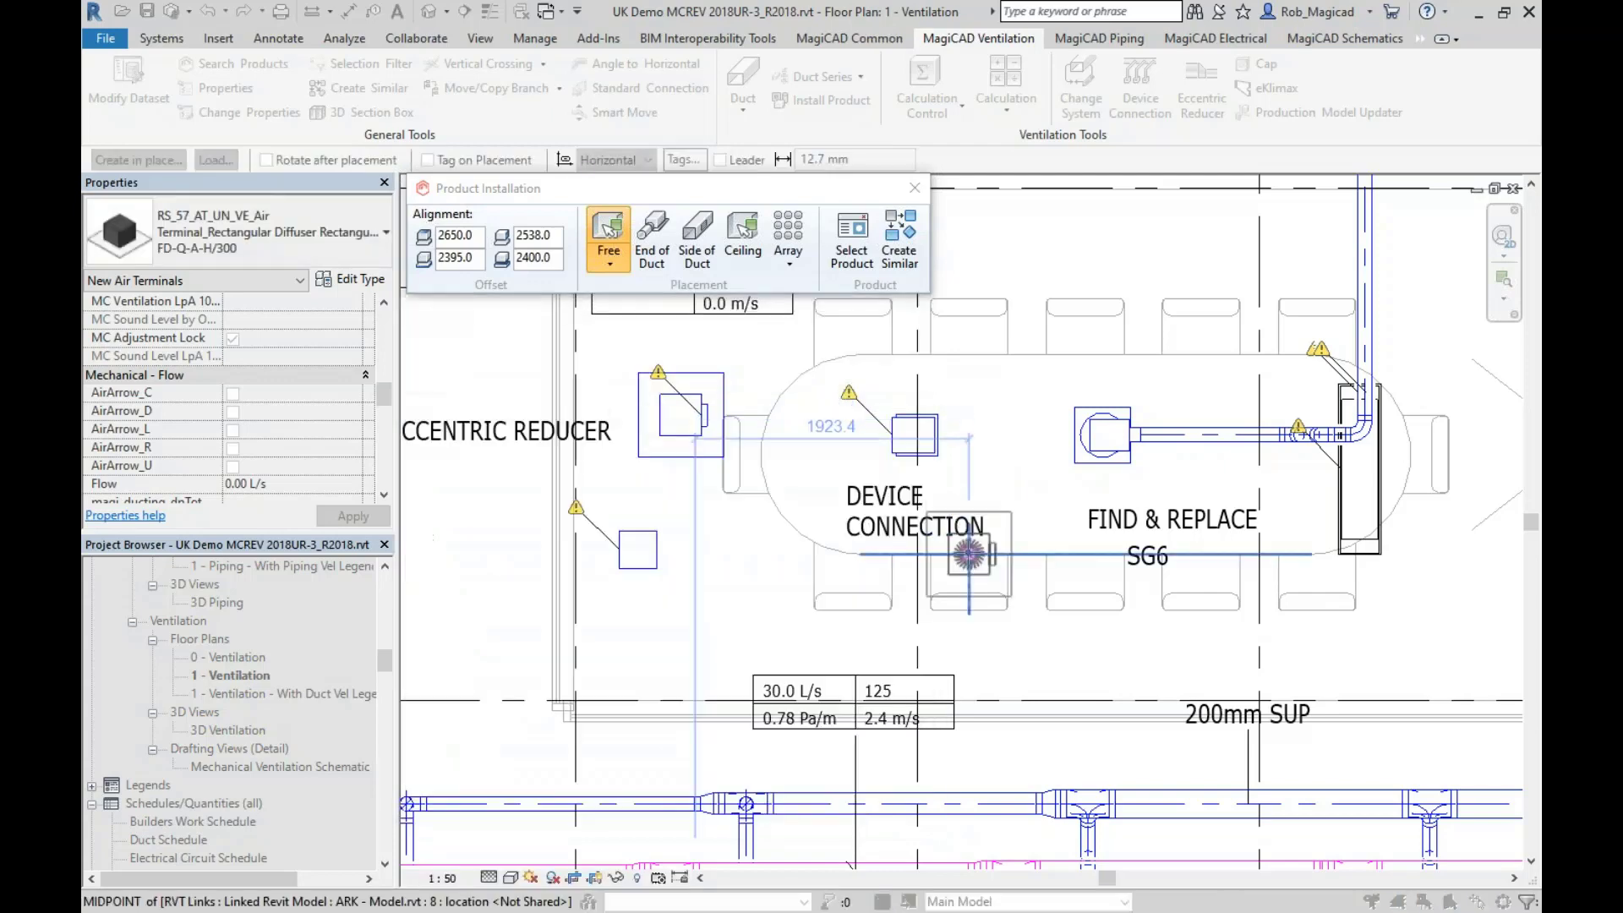
key("Escape")
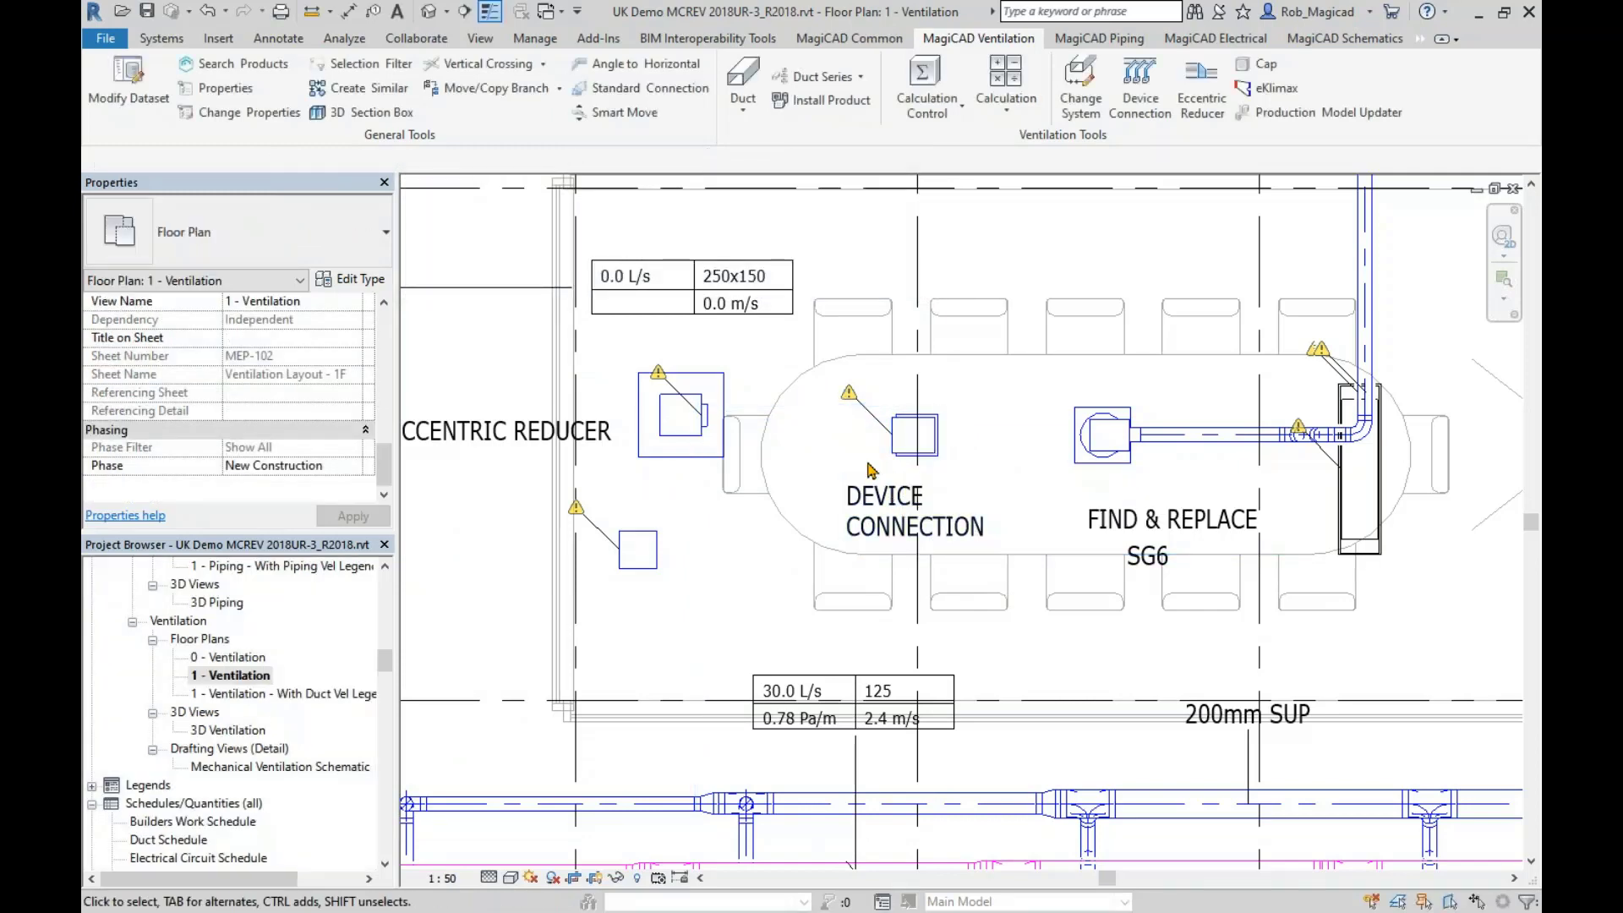
- Examine the COBie parameters in the instance and type Identity Data of the newly placed FD-Q-A-H/300 air terminal, then deselect it
left_click(699, 442)
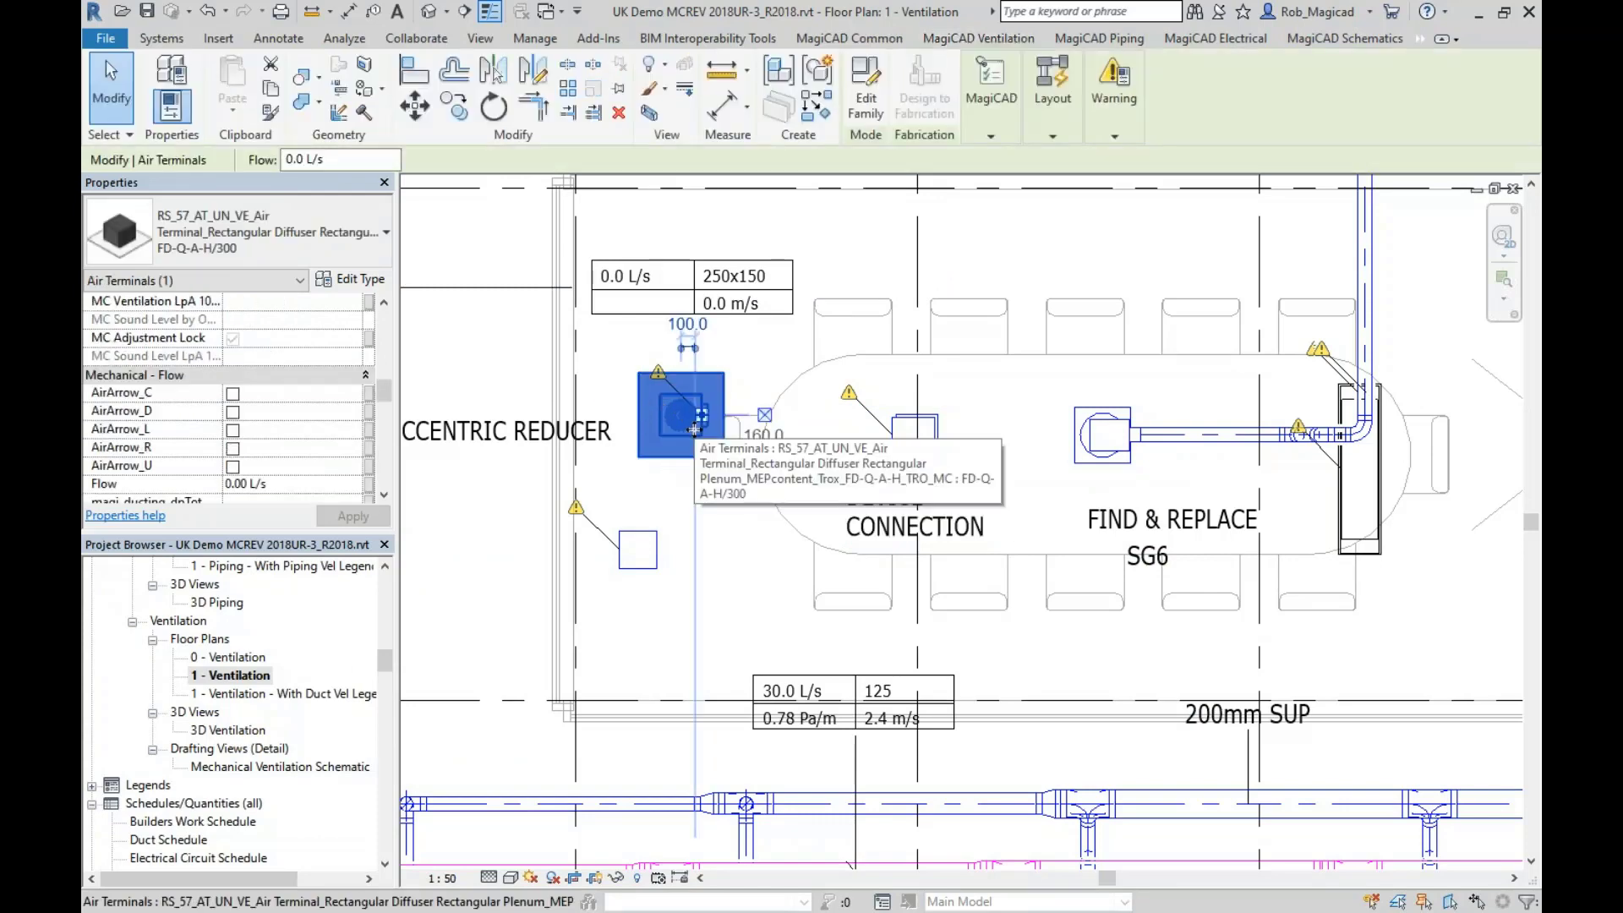
scroll(377, 387, "down", 4)
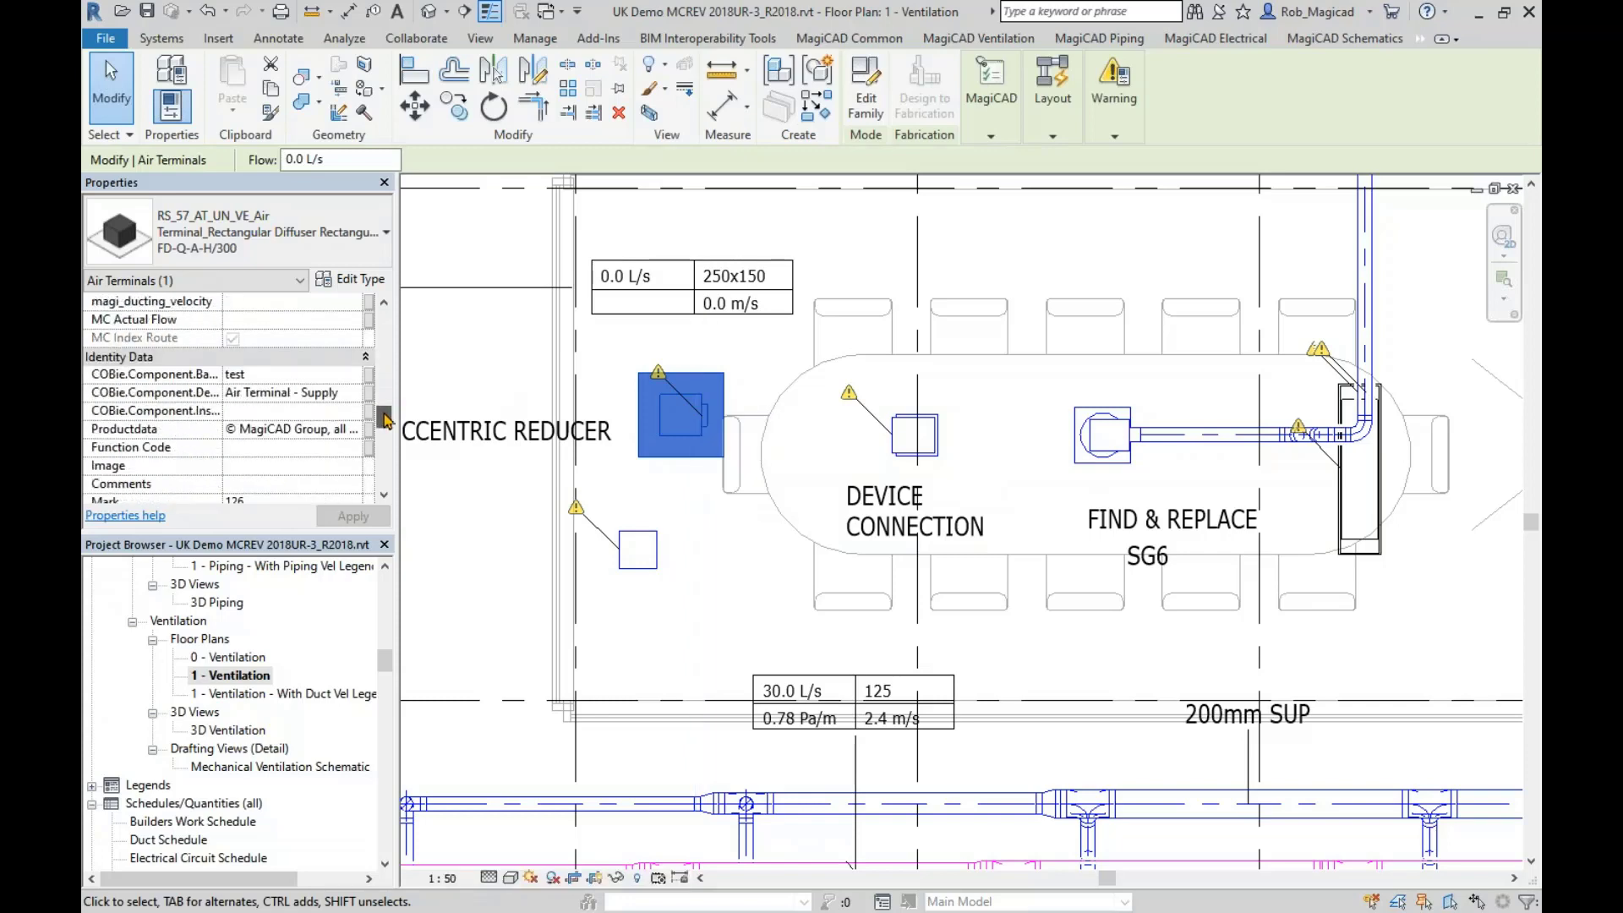
left_click(351, 279)
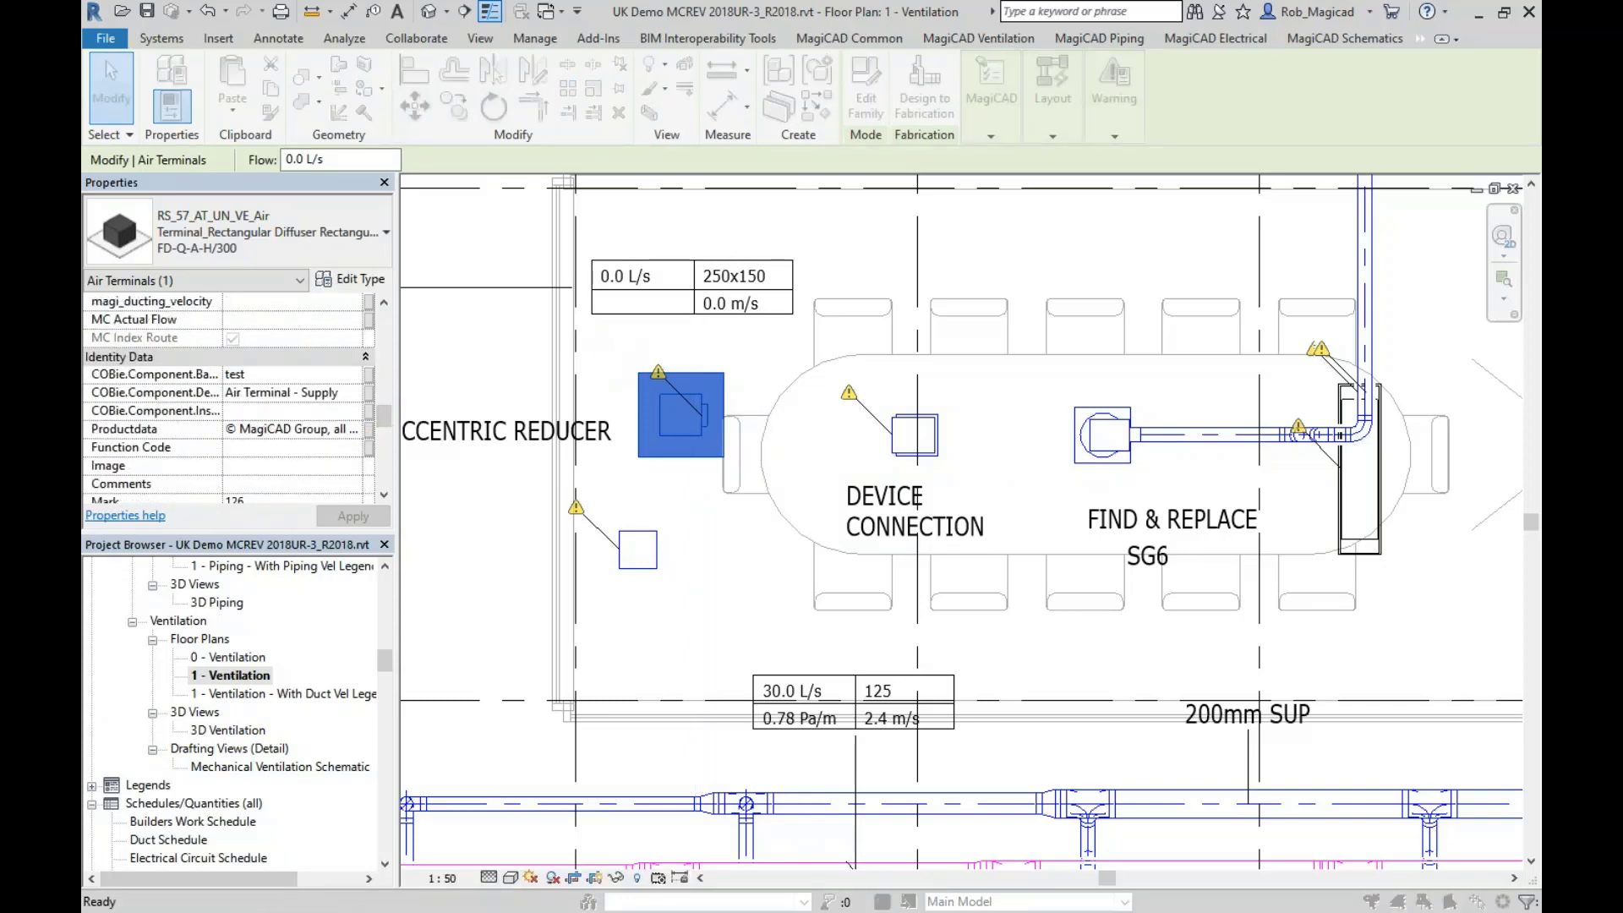
left_click_drag(1099, 355, 1170, 433)
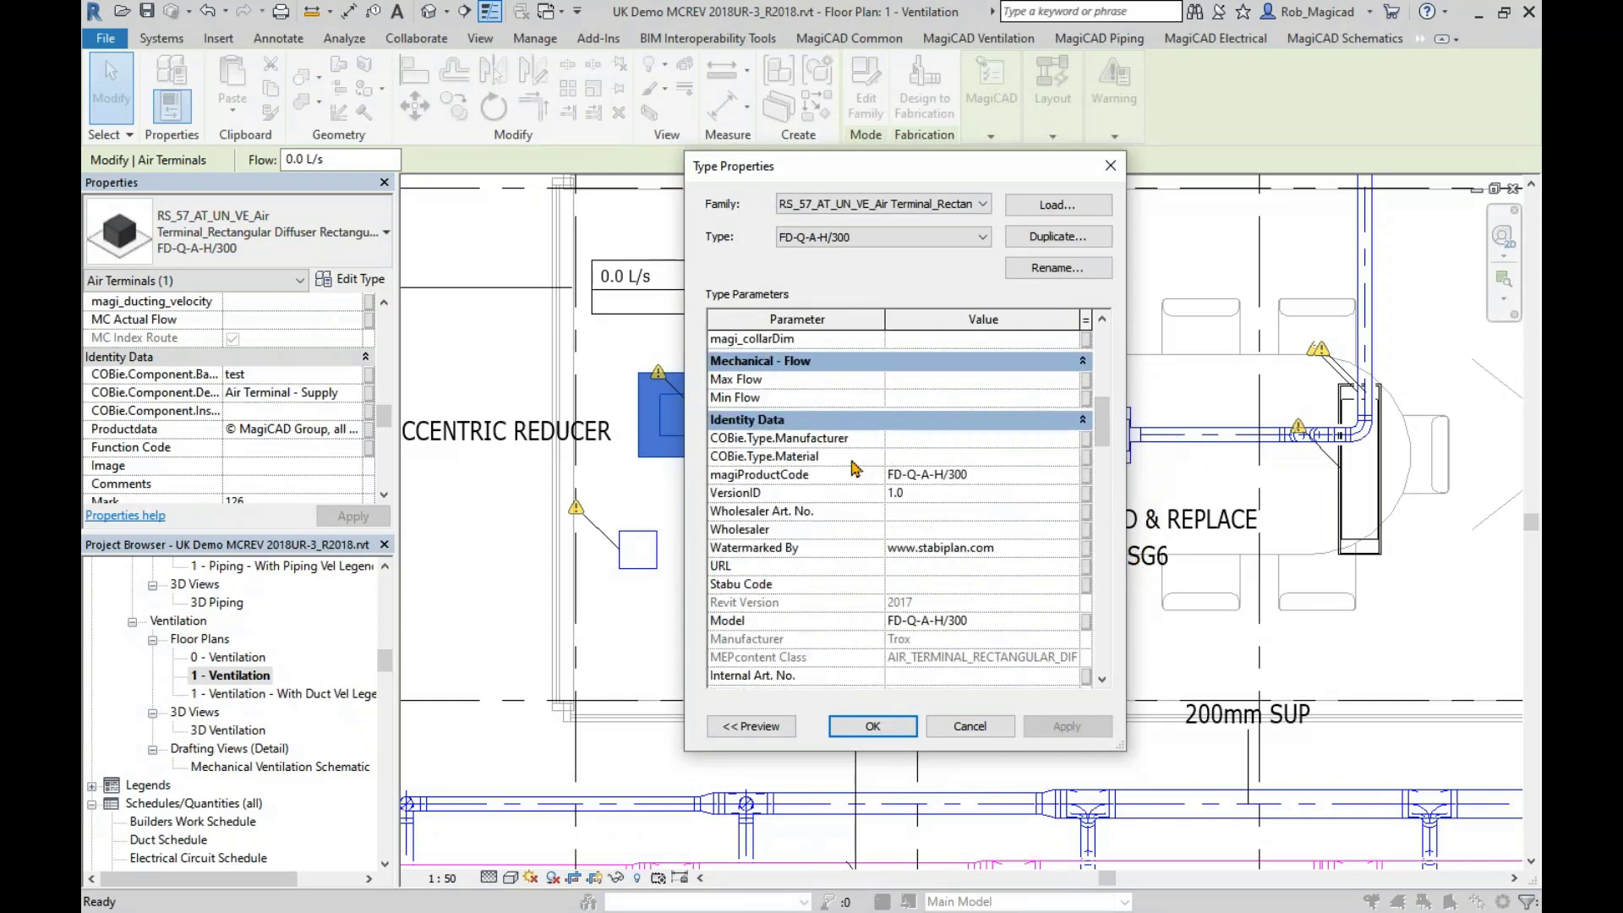
left_click(959, 728)
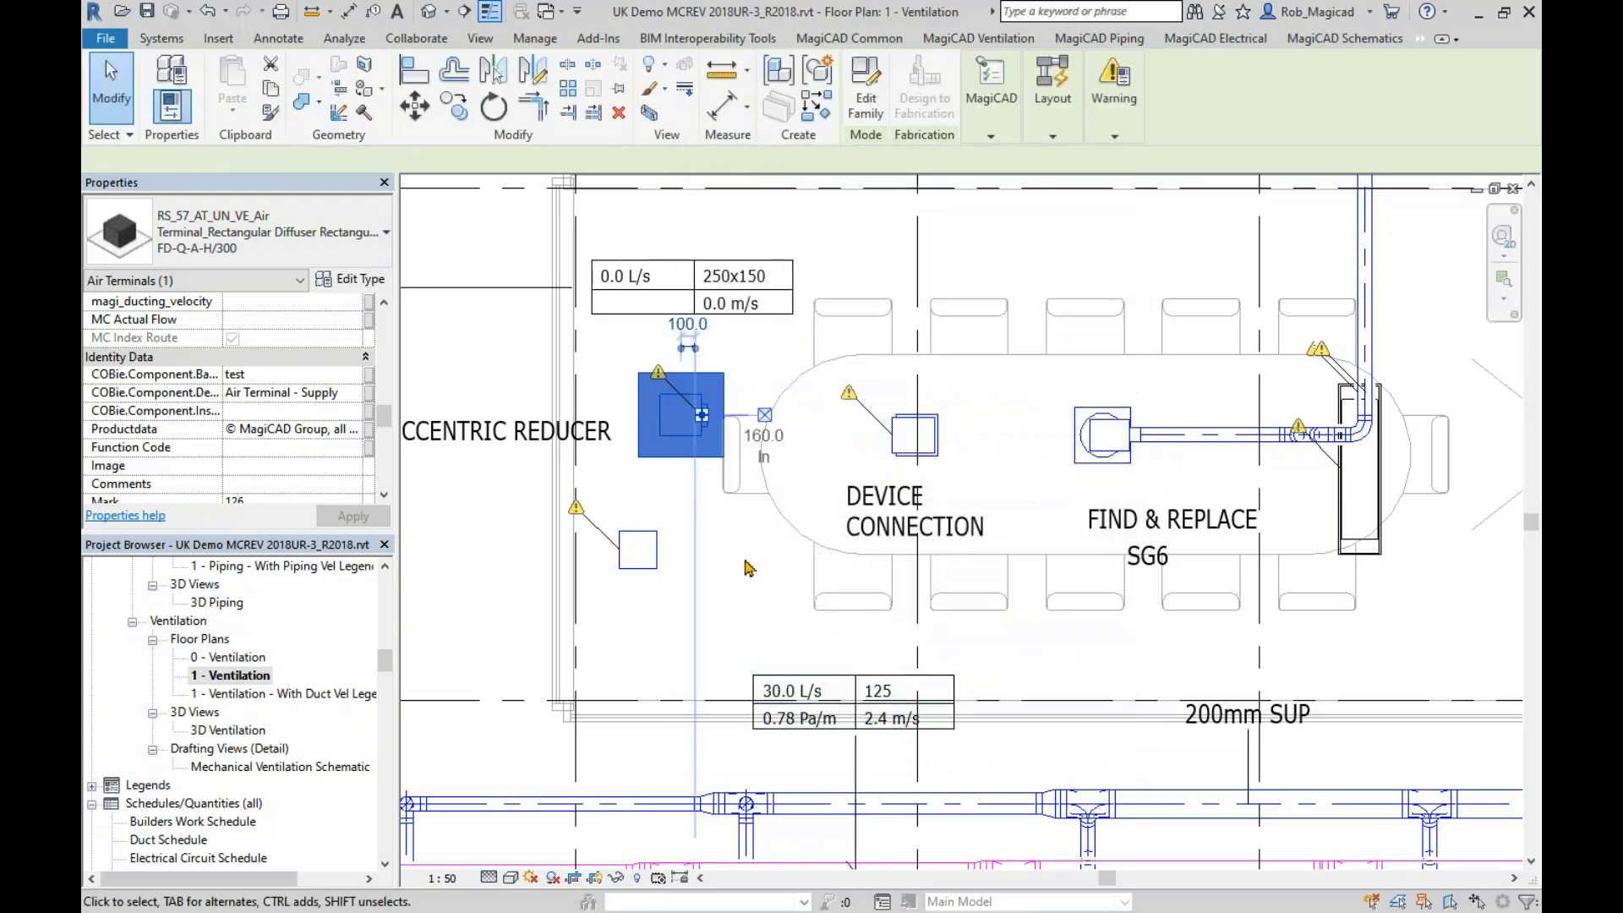
left_click(700, 535)
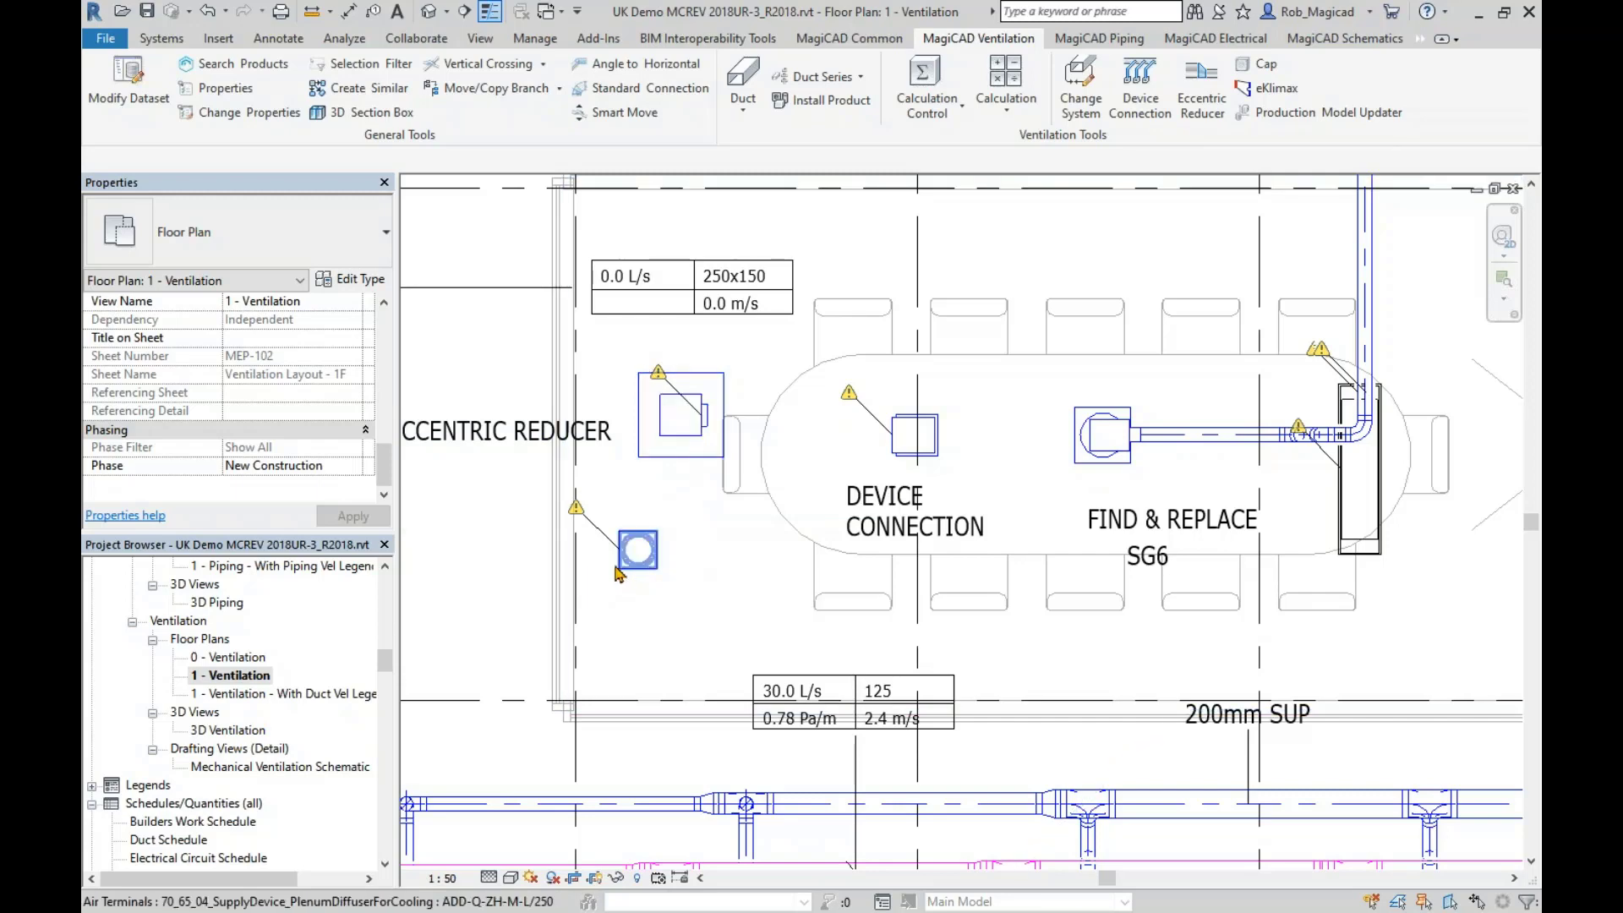
- Open the family of the placed ADD-Q-ZH-M-L/250 air terminal in the Family Editor
left_click(643, 571)
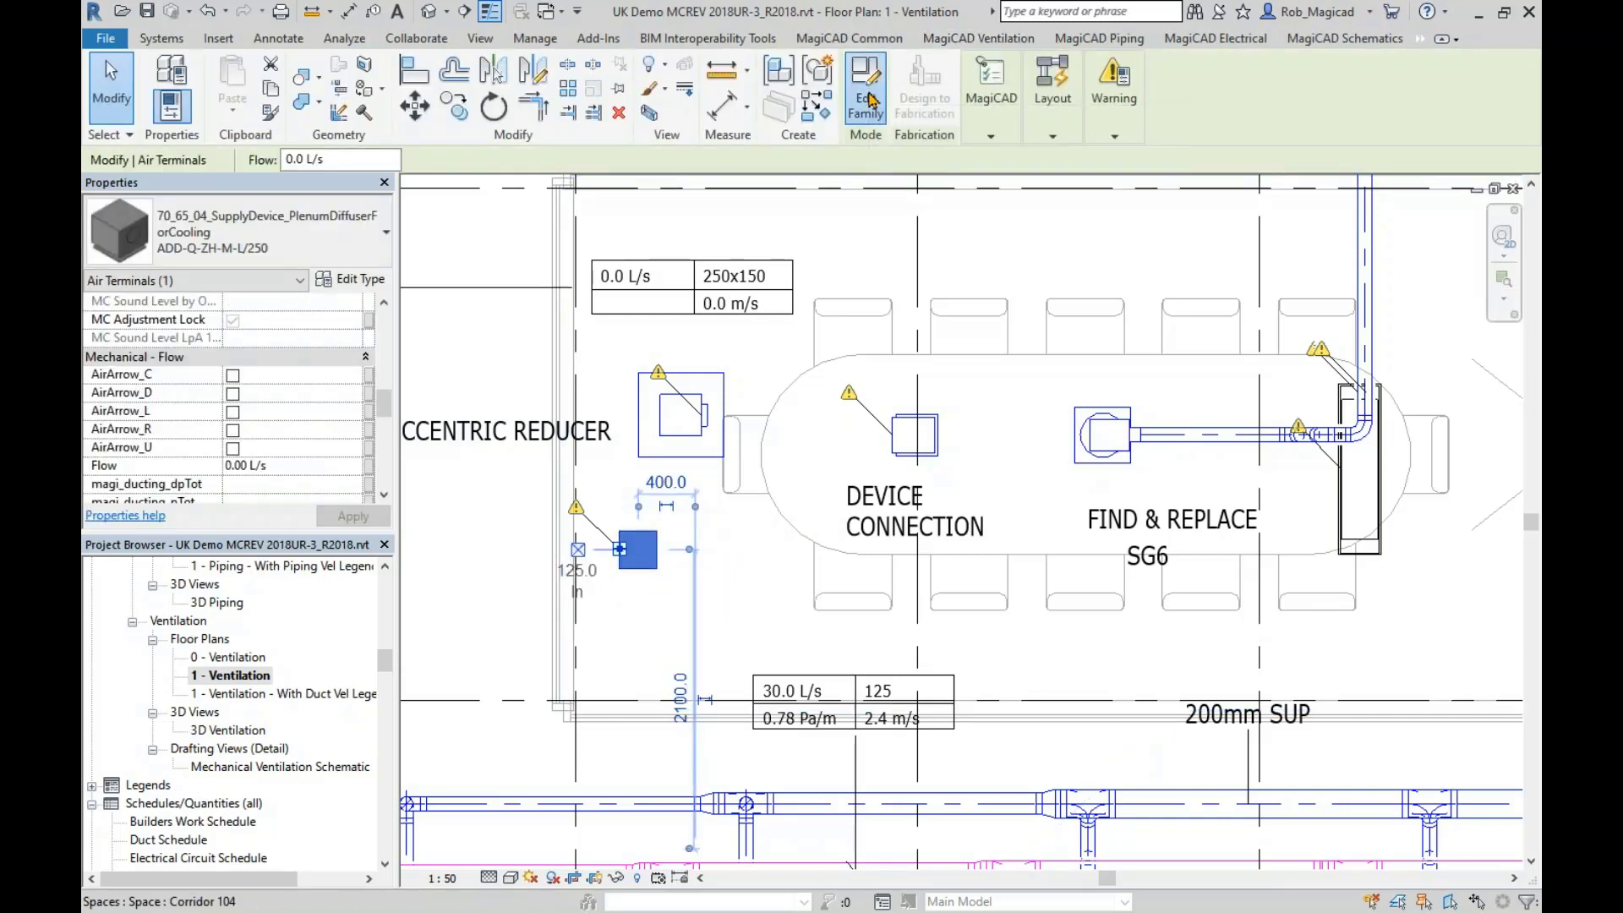
left_click(866, 88)
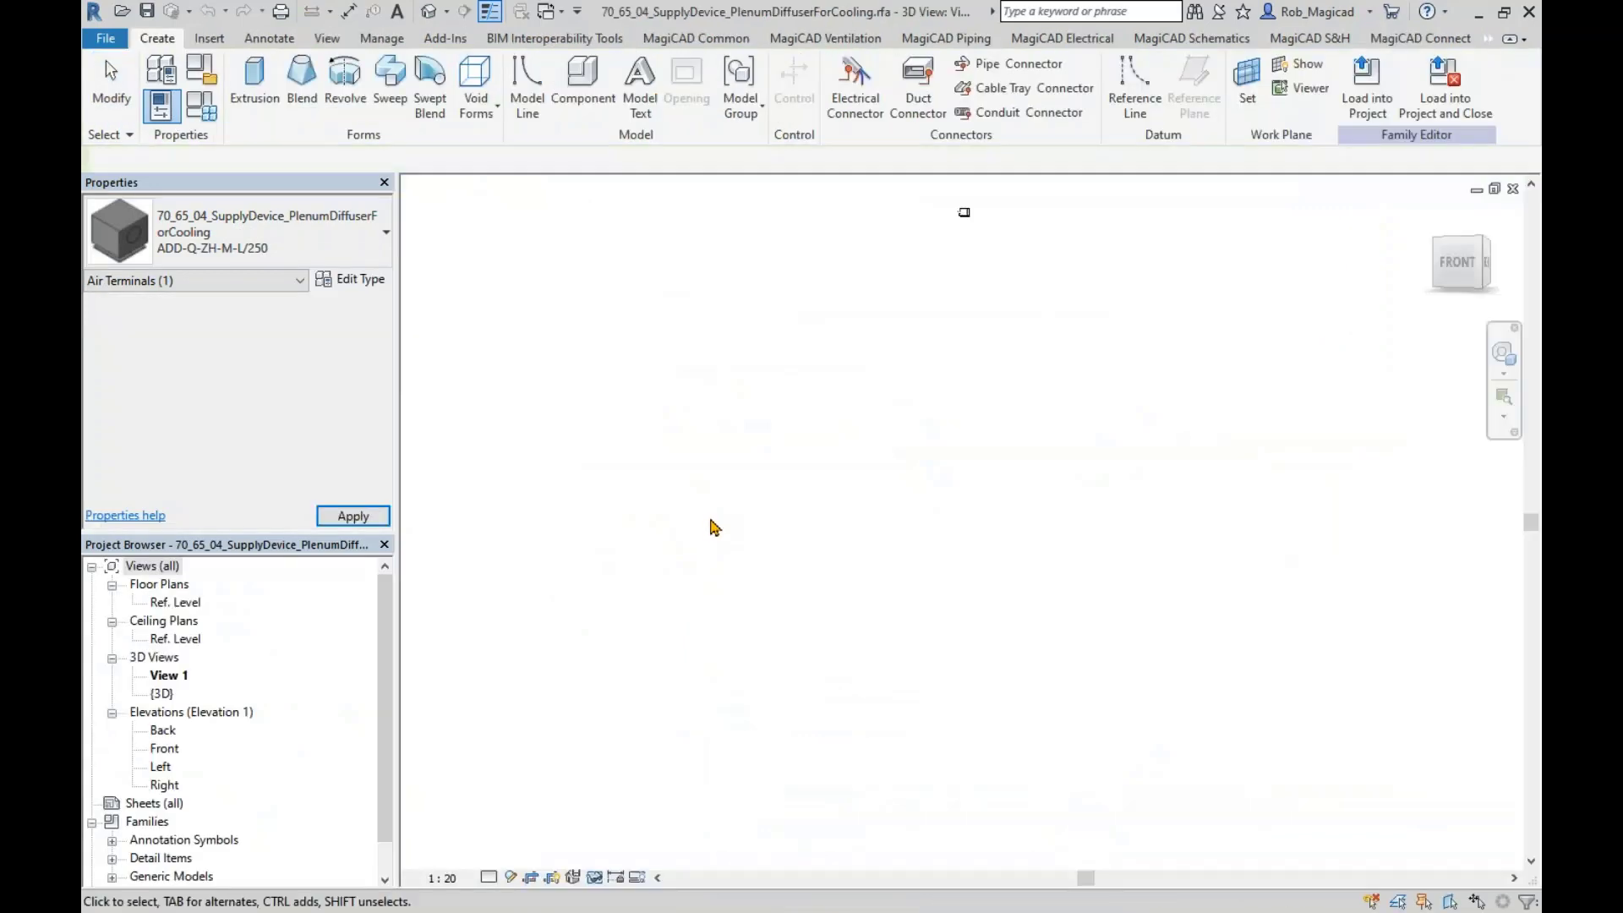
scroll(894, 429, "up", 3)
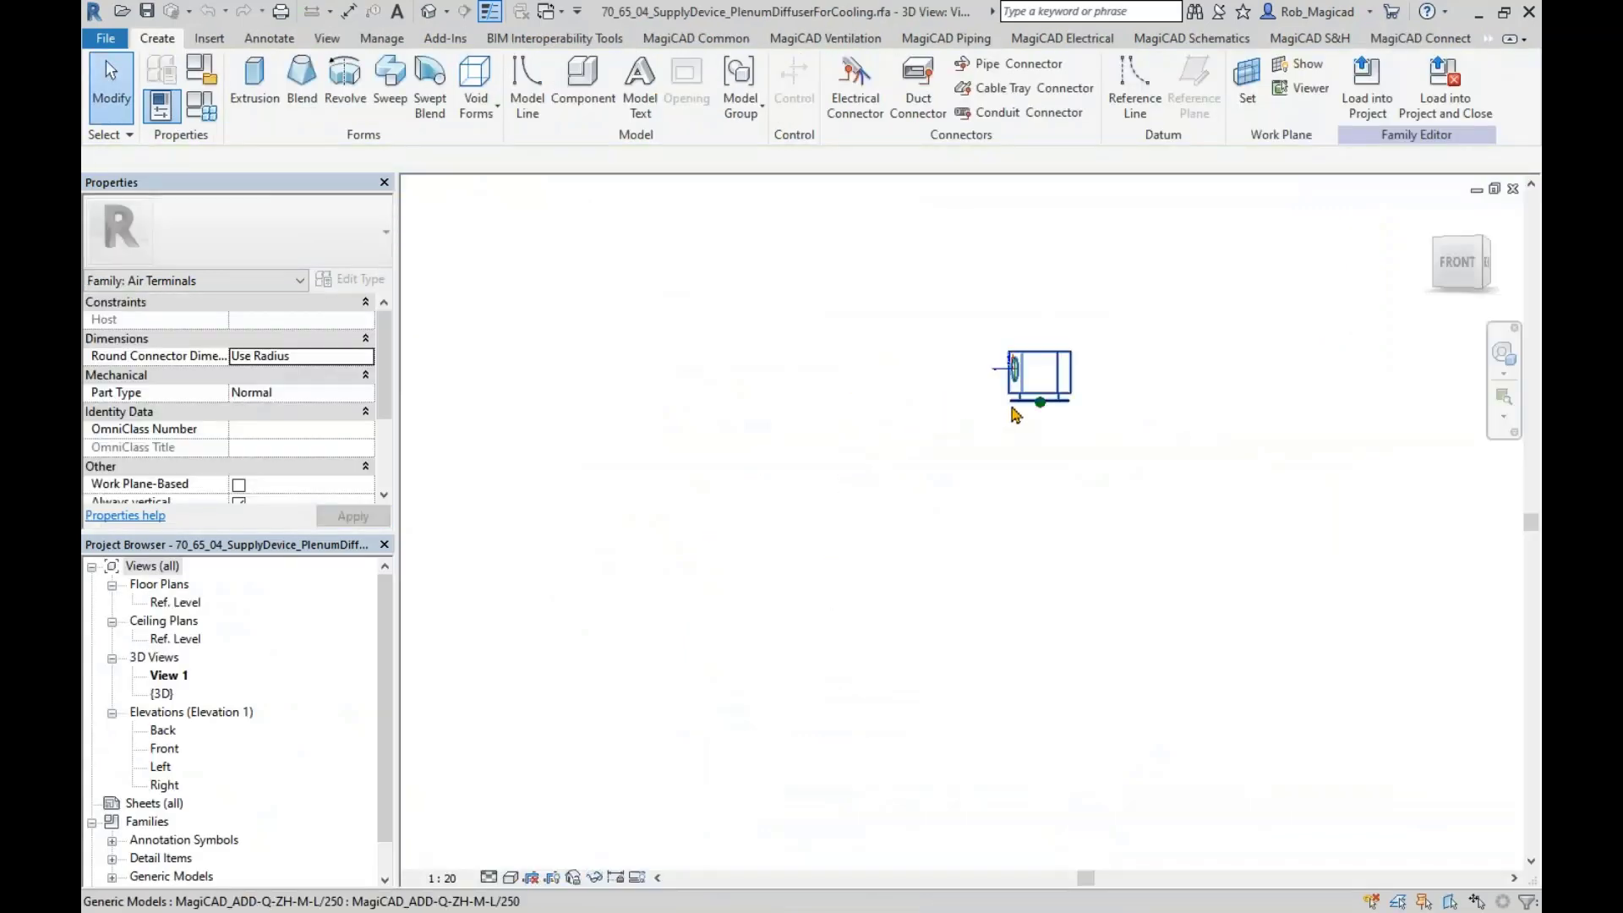
middle_click_drag(1008, 400, 994, 672)
scroll(910, 509, "up", 2)
middle_click_drag(999, 527, 884, 638, "shift")
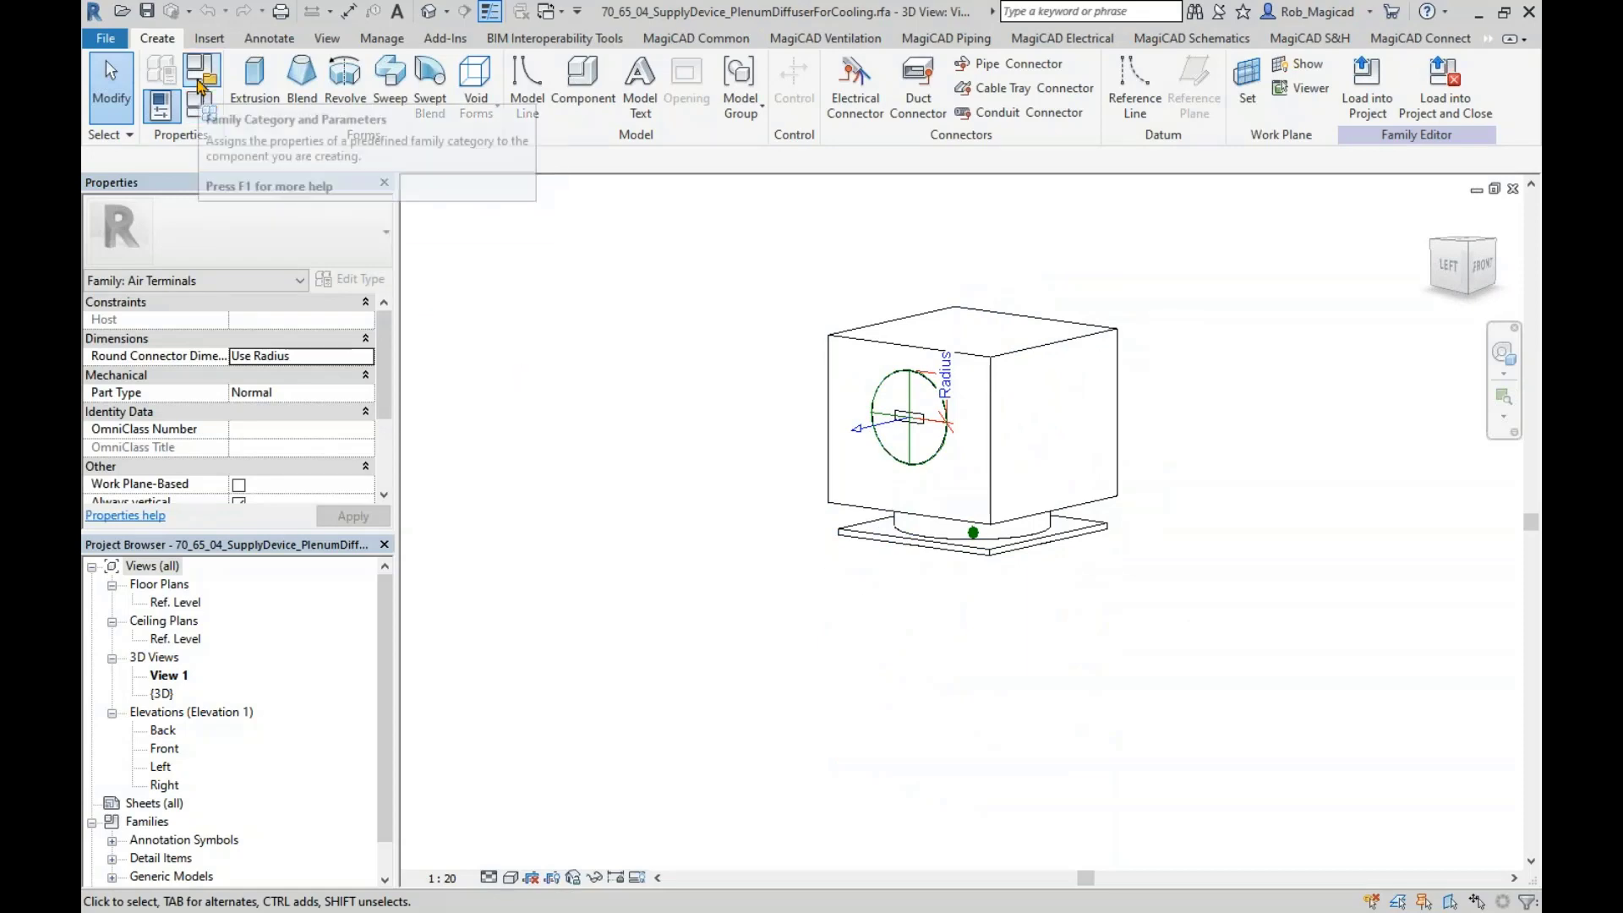
- Examine the COBie parameters under Identity Data in the family types, cancel without changes and close the family
left_click(210, 110)
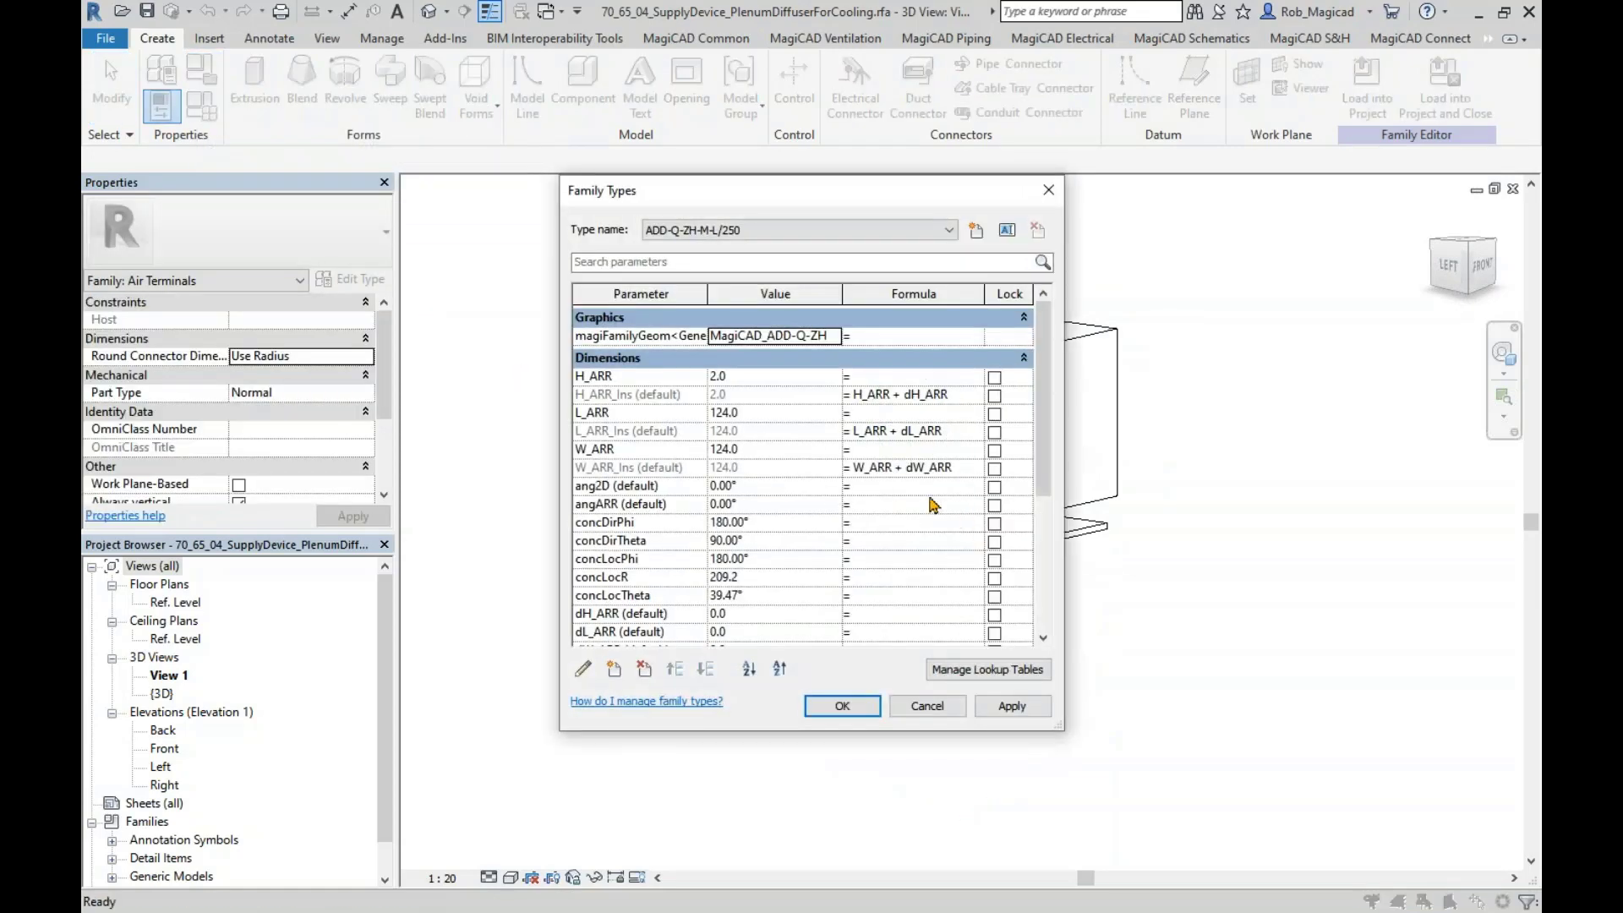
left_click_drag(1047, 439, 1045, 592)
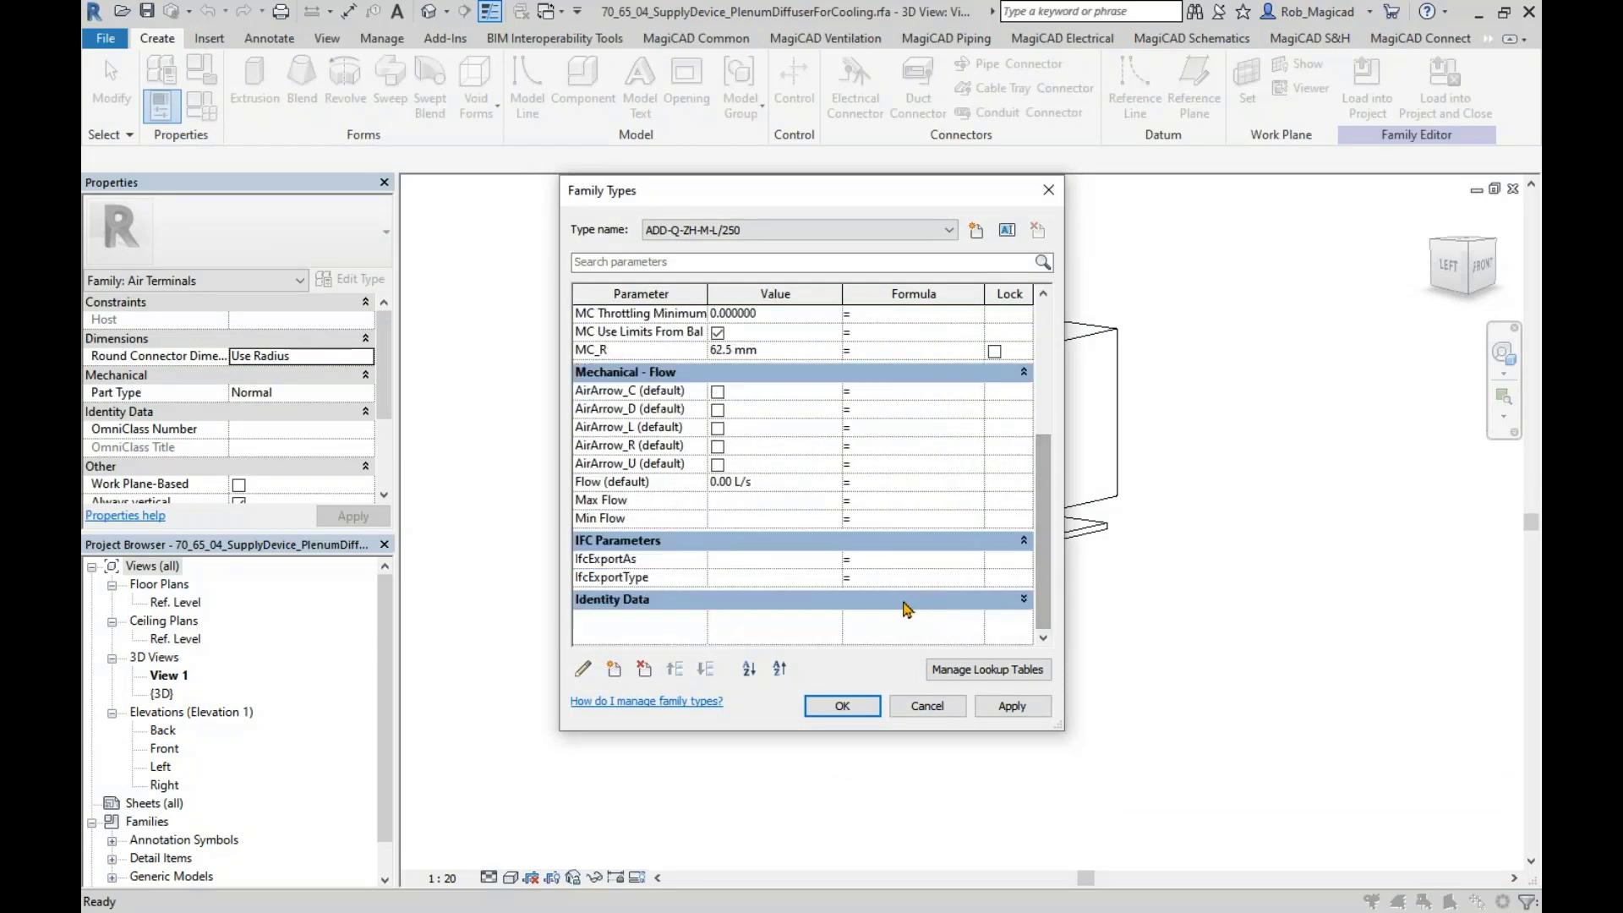
left_click(1024, 600)
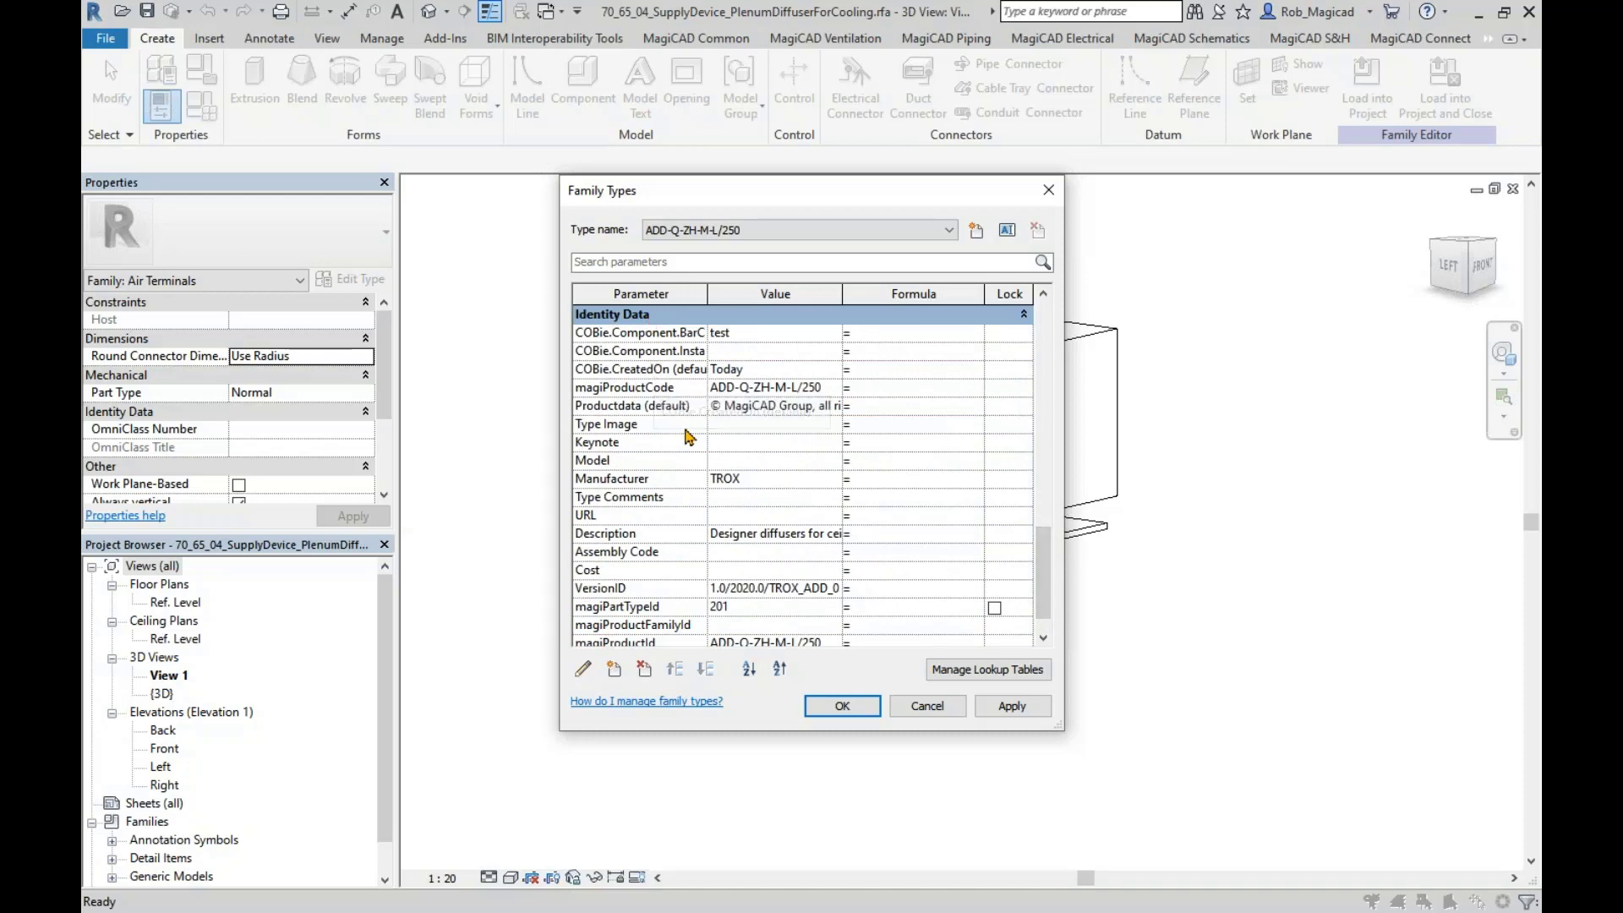
mouse_move(704, 433)
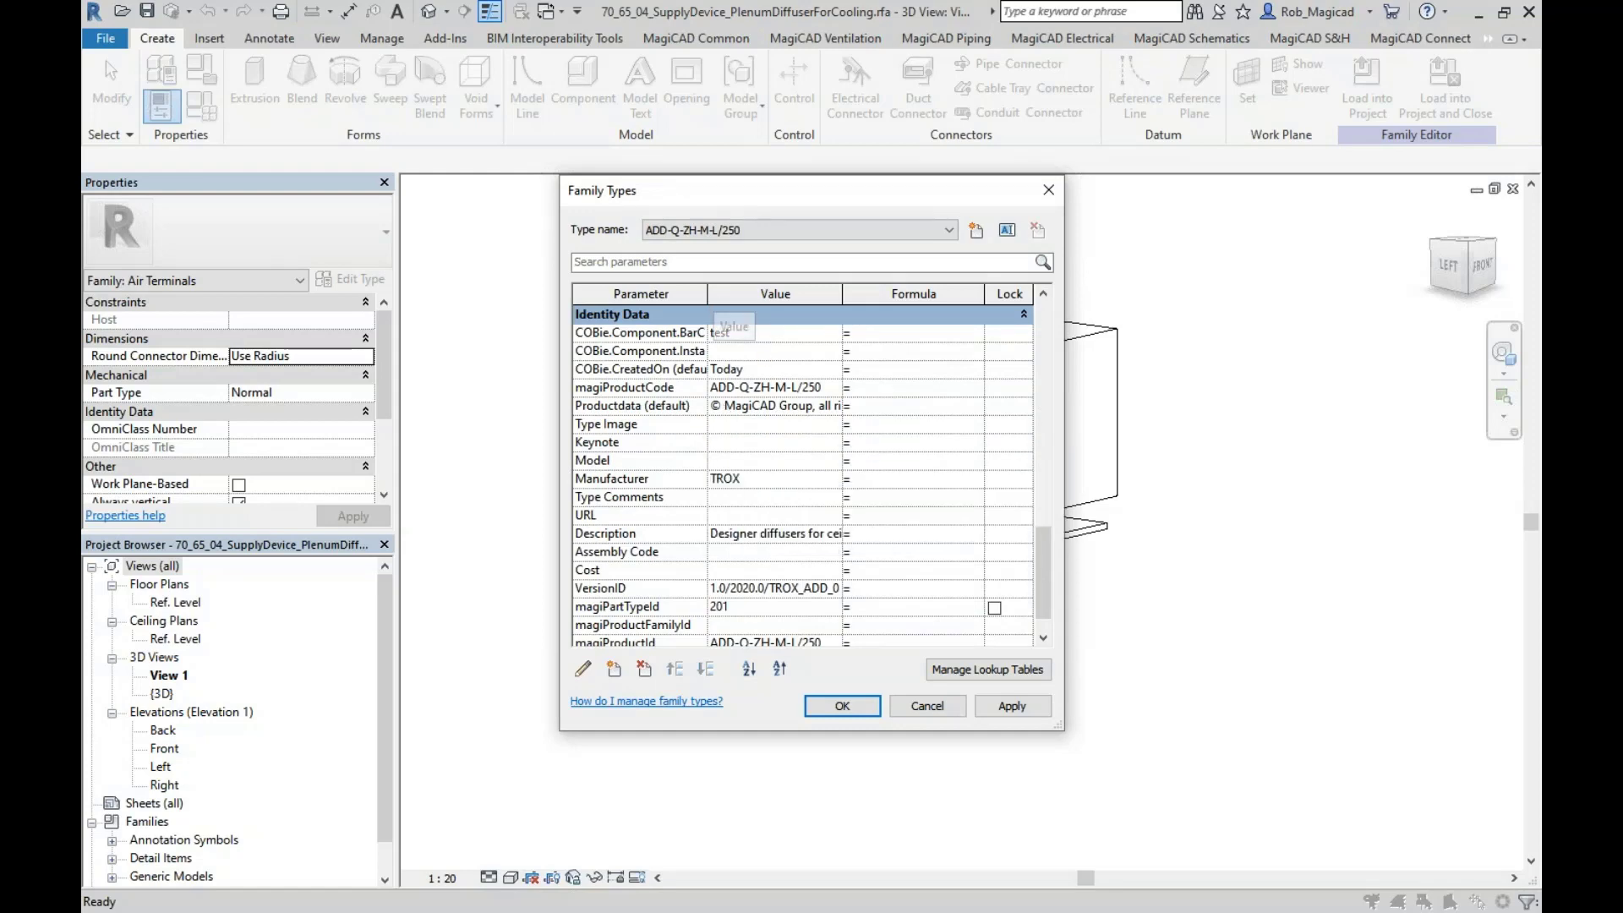
left_click_drag(708, 292, 736, 291)
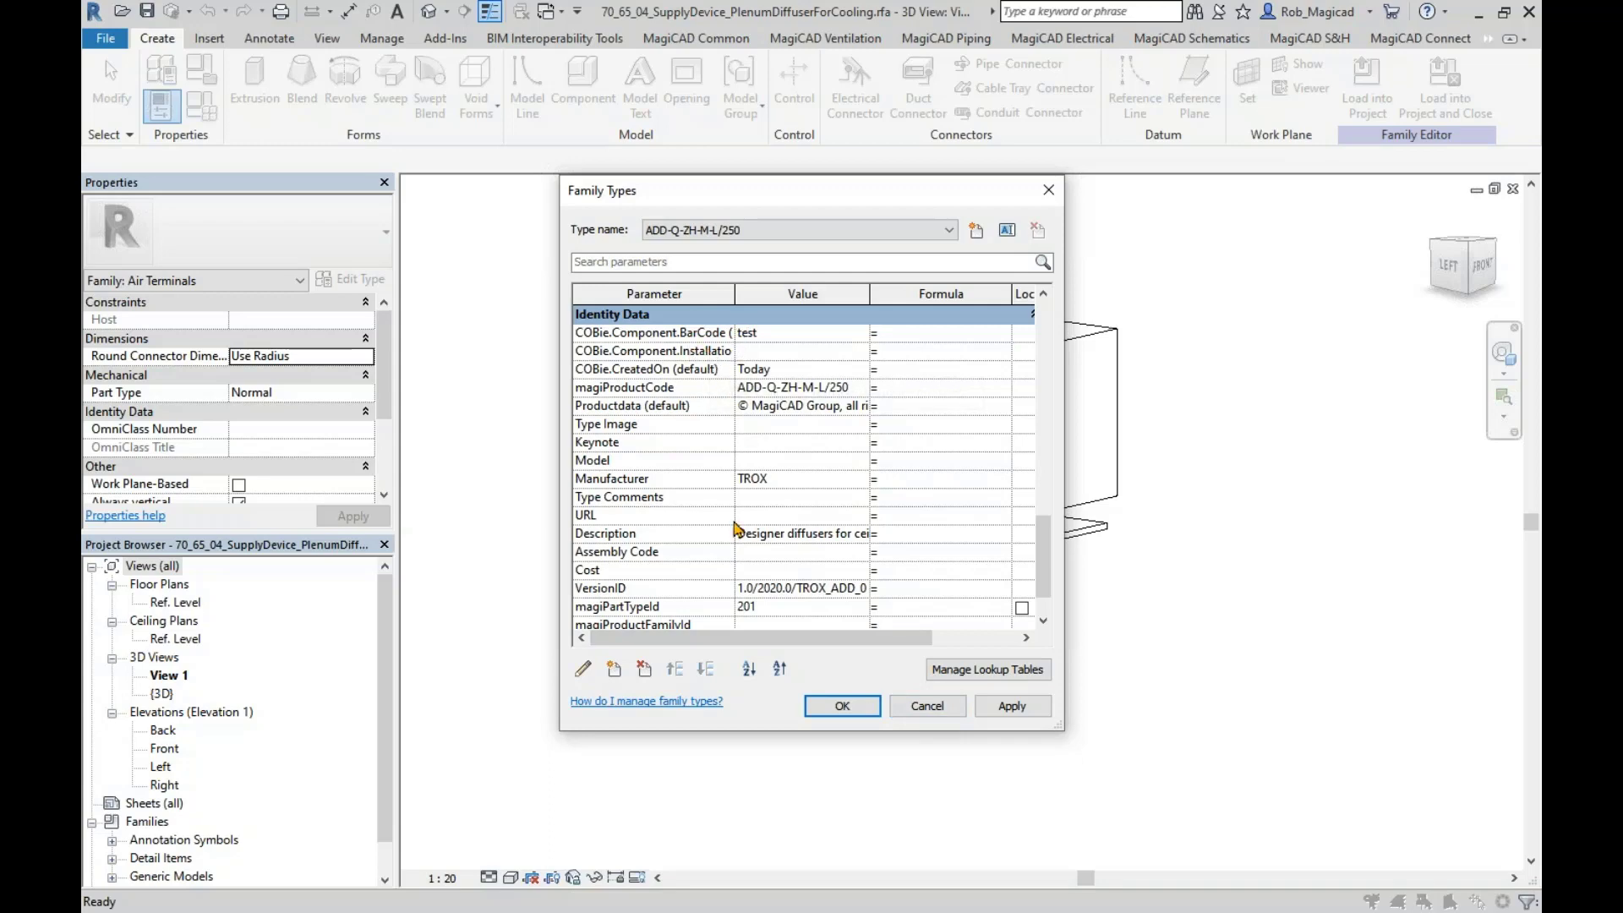
left_click(926, 707)
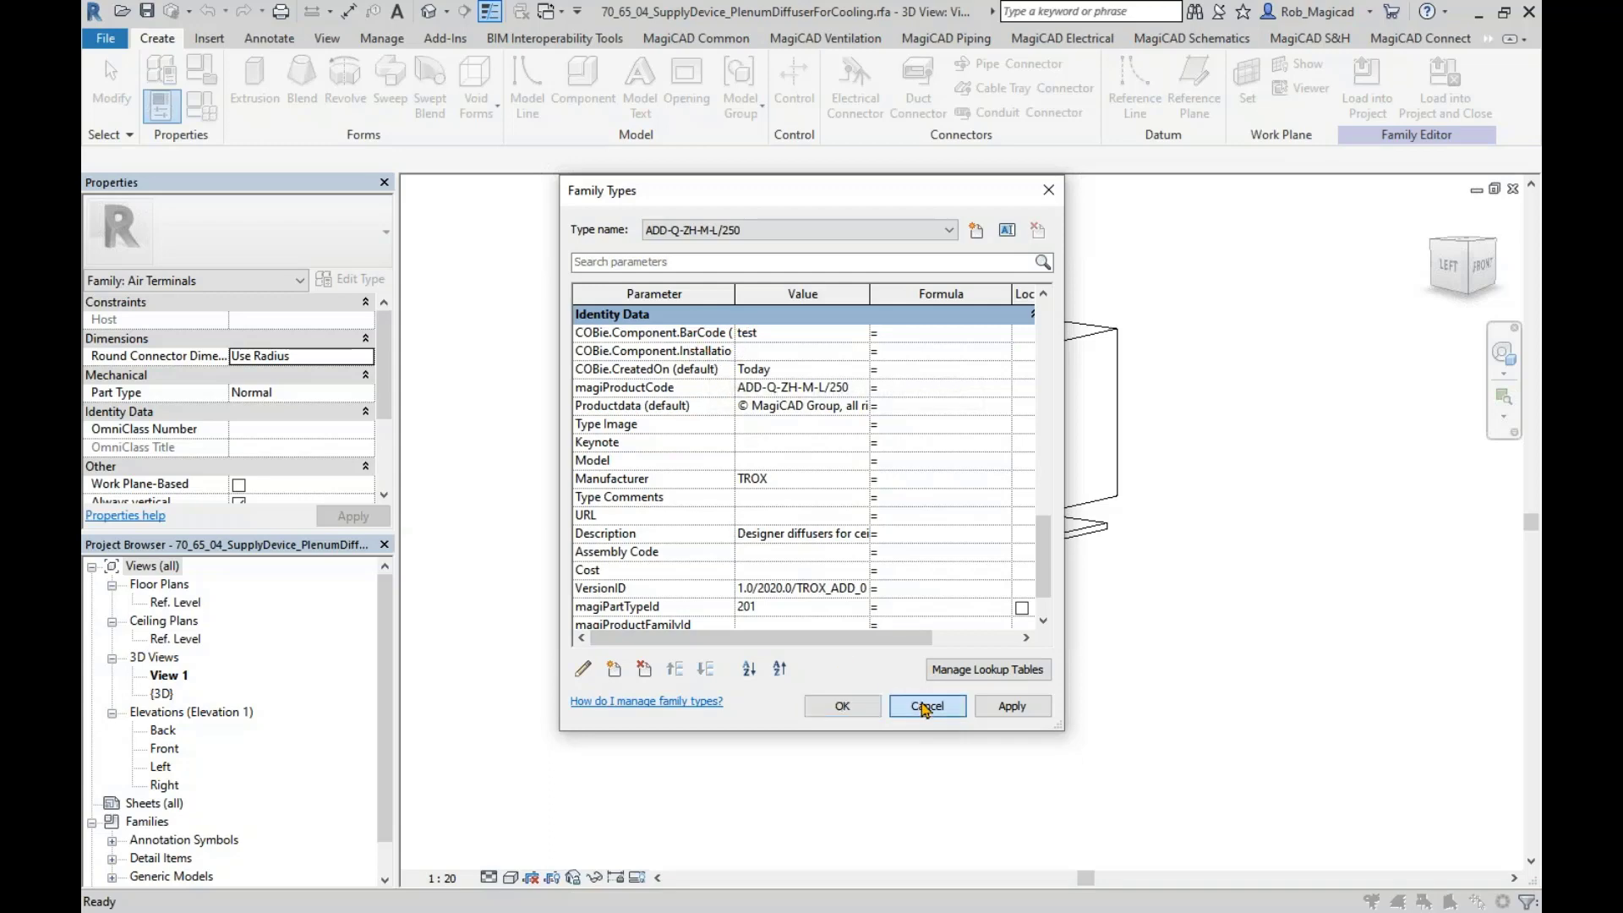
left_click(1515, 191)
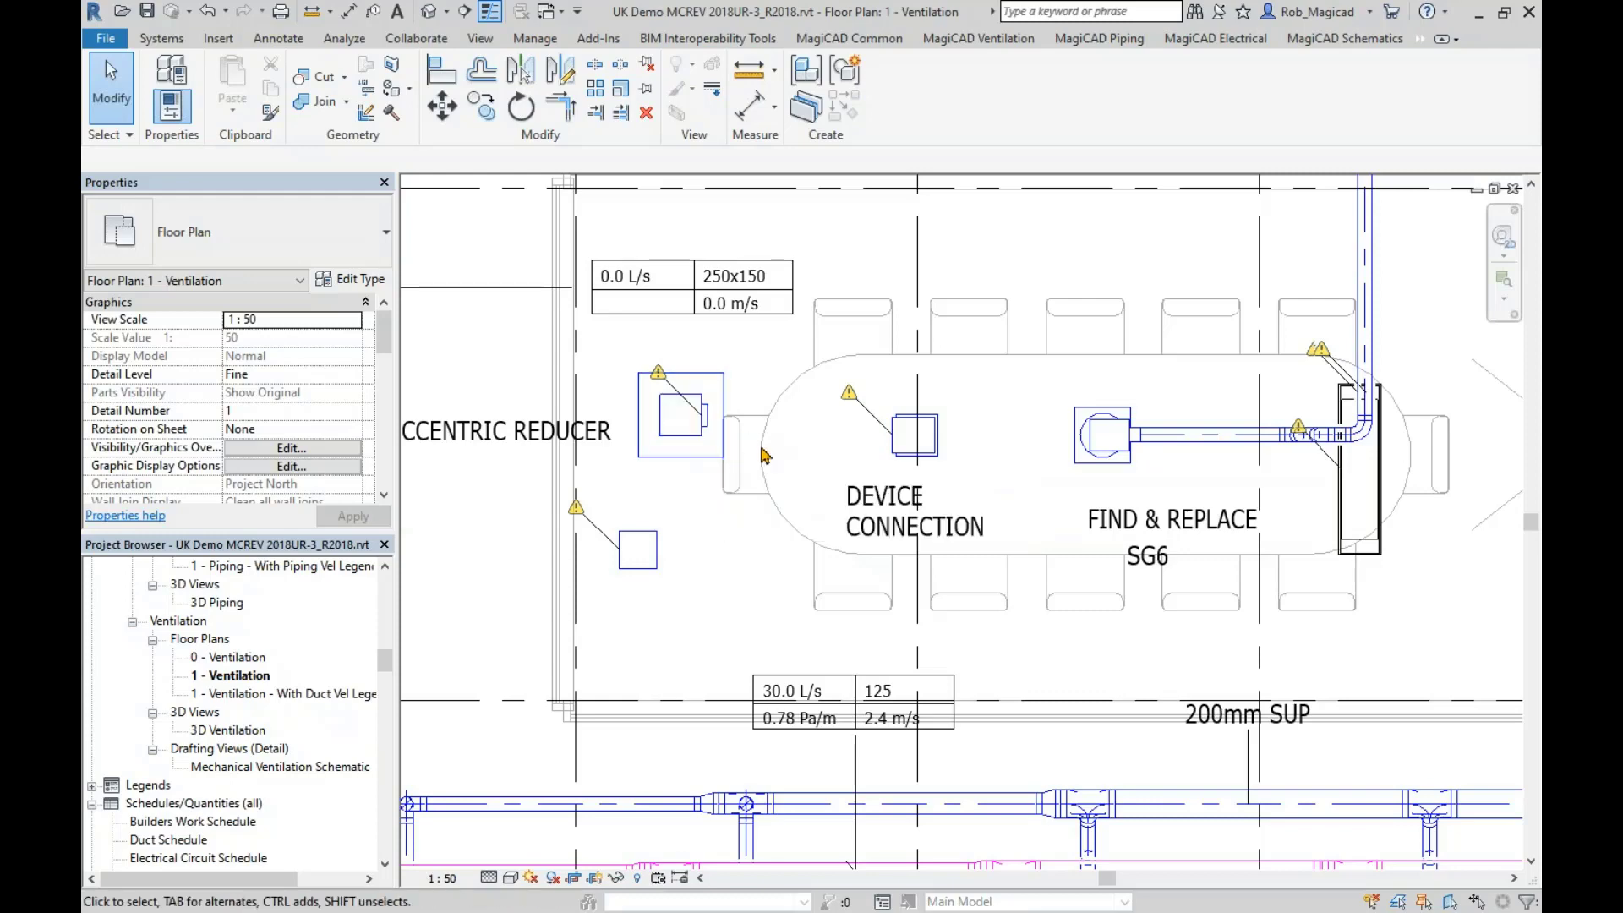
- Reopen the dataset, select all supply air devices from SG01 to SG08 and open their additional properties together
scroll(729, 451, "down", 2)
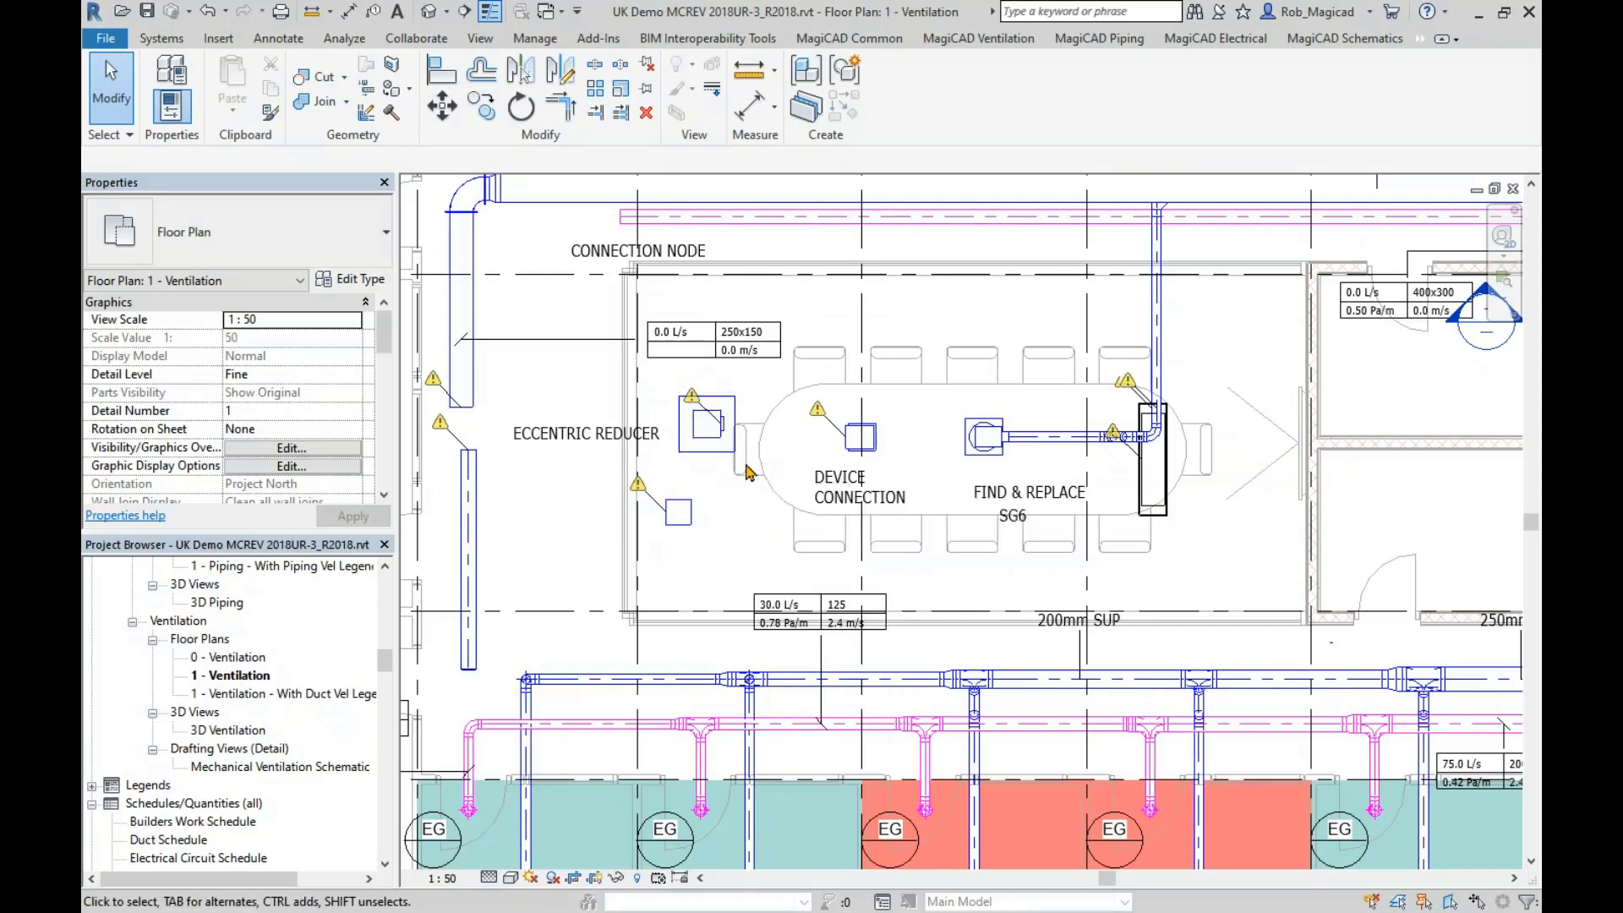
middle_click_drag(757, 472, 794, 487)
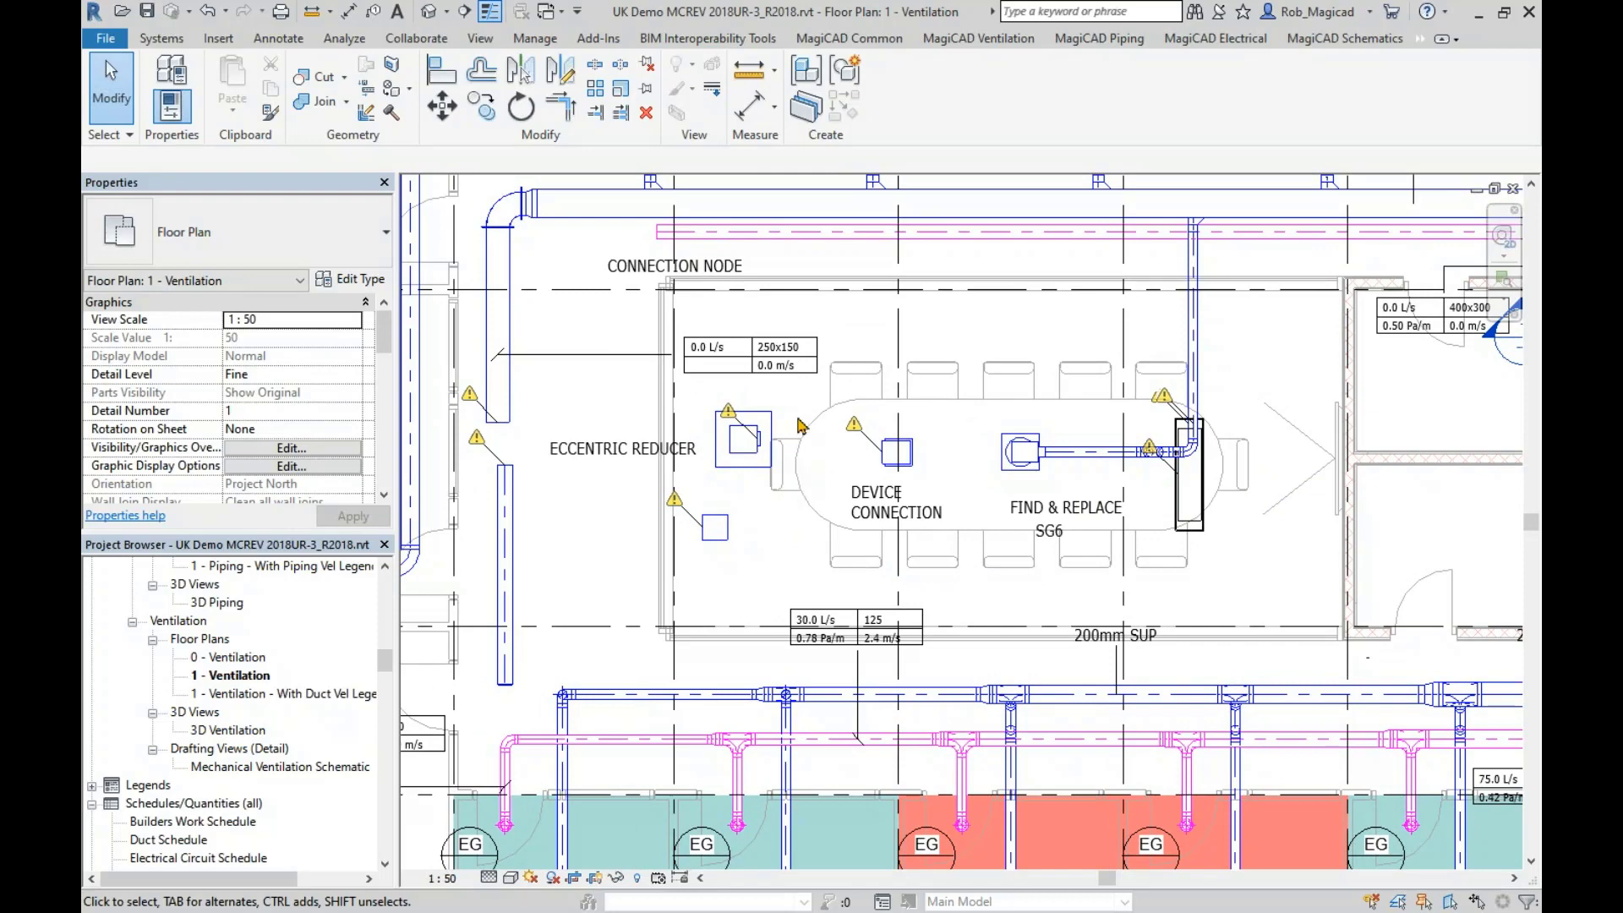
left_click(978, 38)
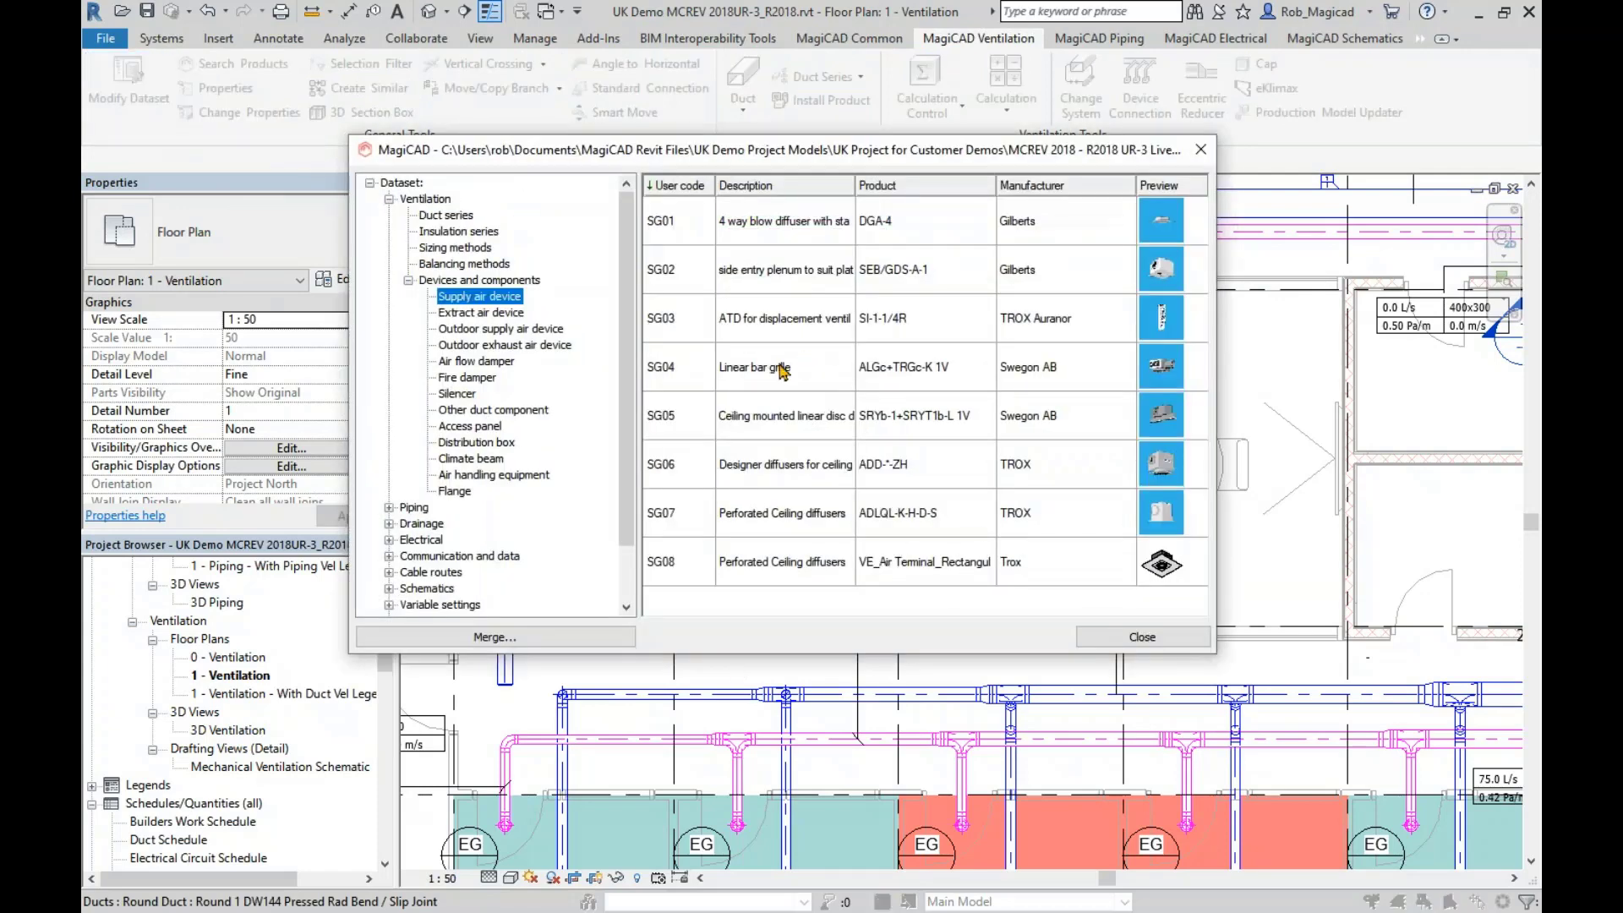
double_click(780, 372)
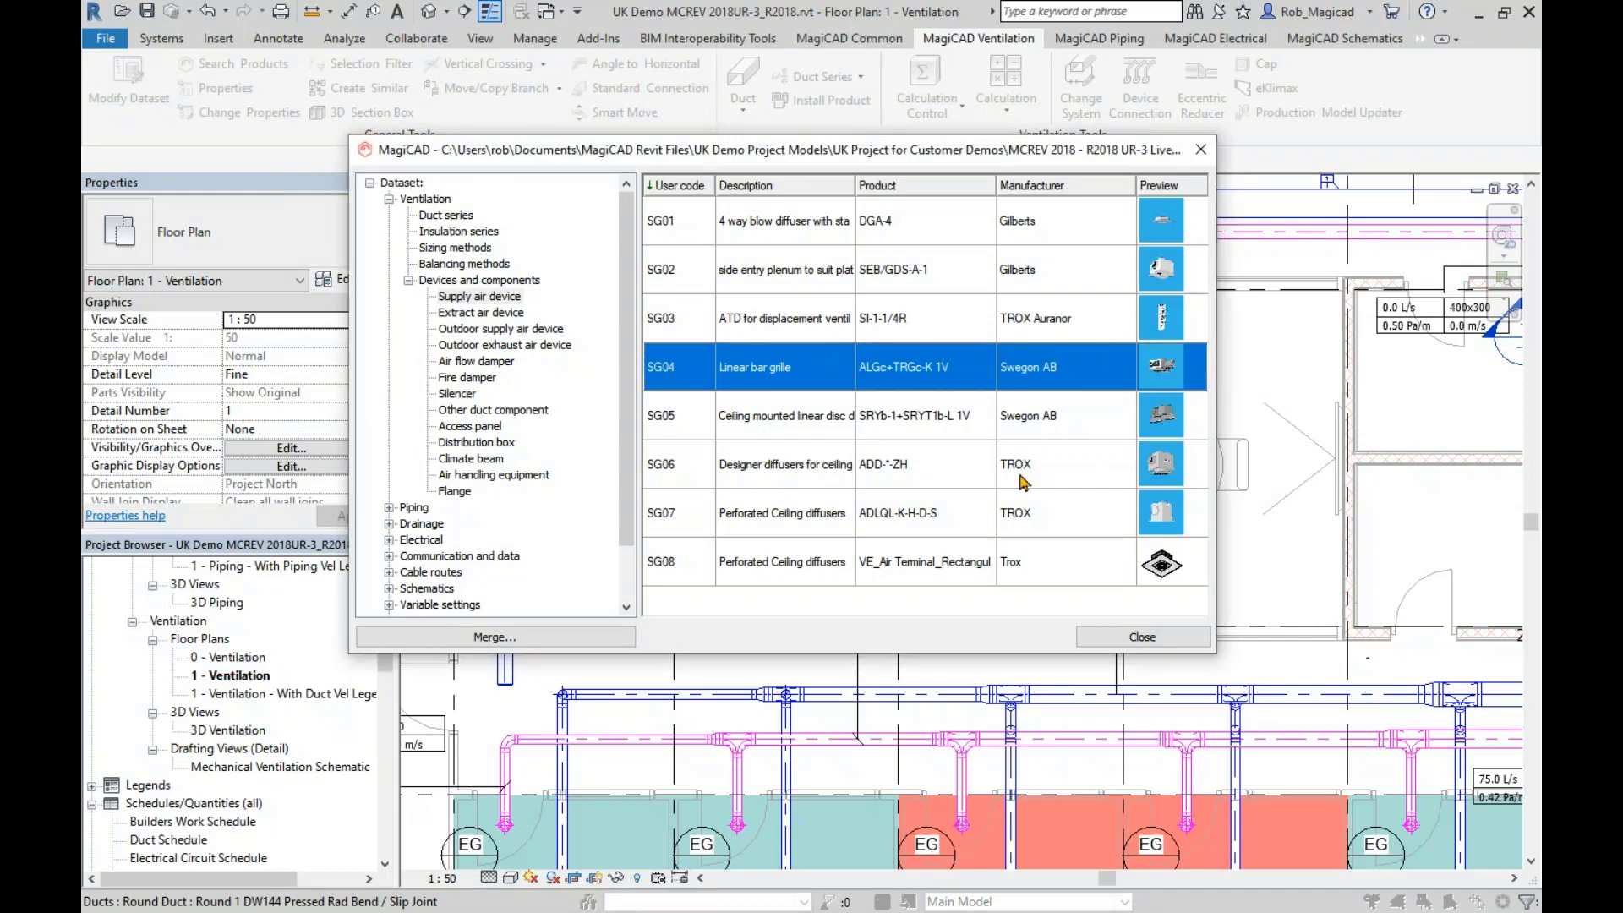
left_click(793, 239)
left_click(797, 558, "shift")
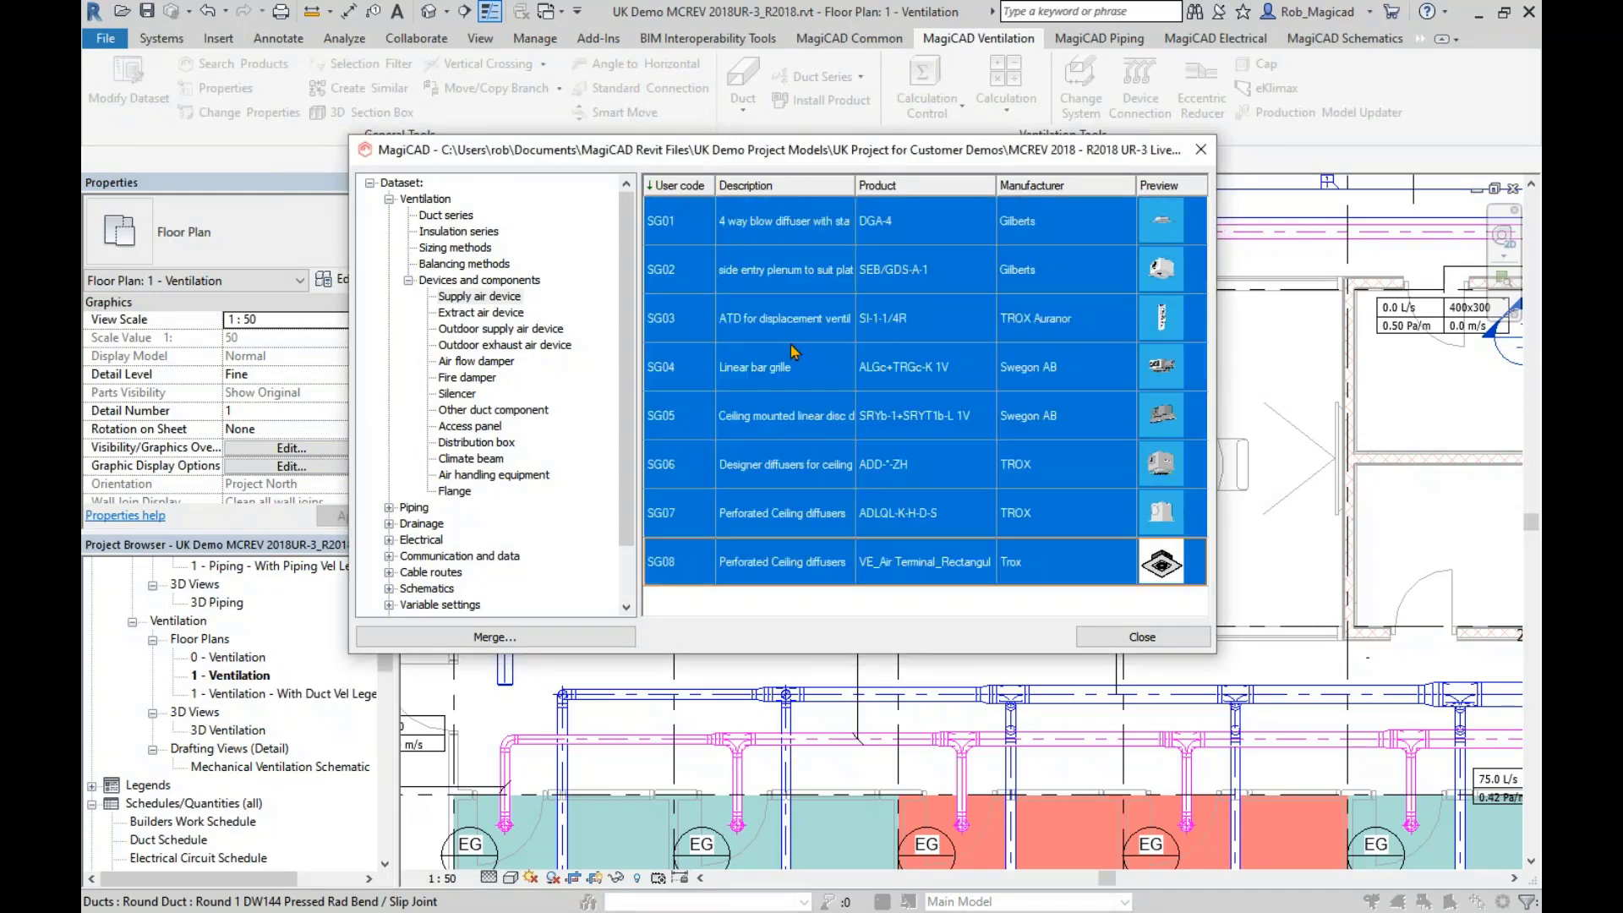
right_click(793, 341)
left_click(868, 481)
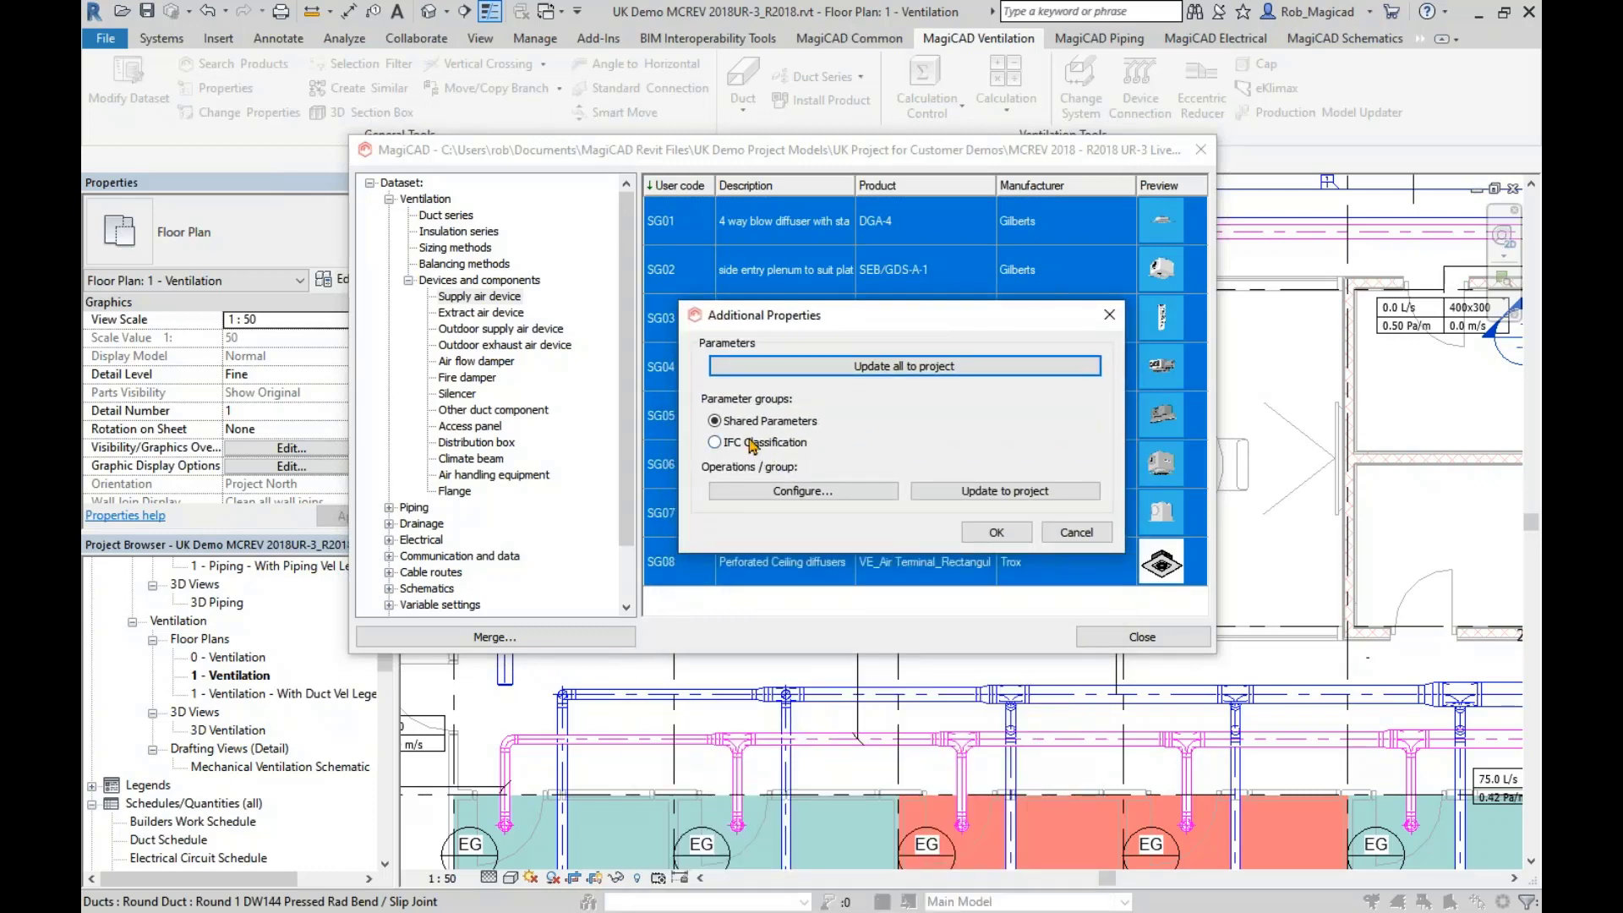
- View the common Shared Parameters configuration of the selected supply air devices and close the parameter list without changes
left_click(784, 494)
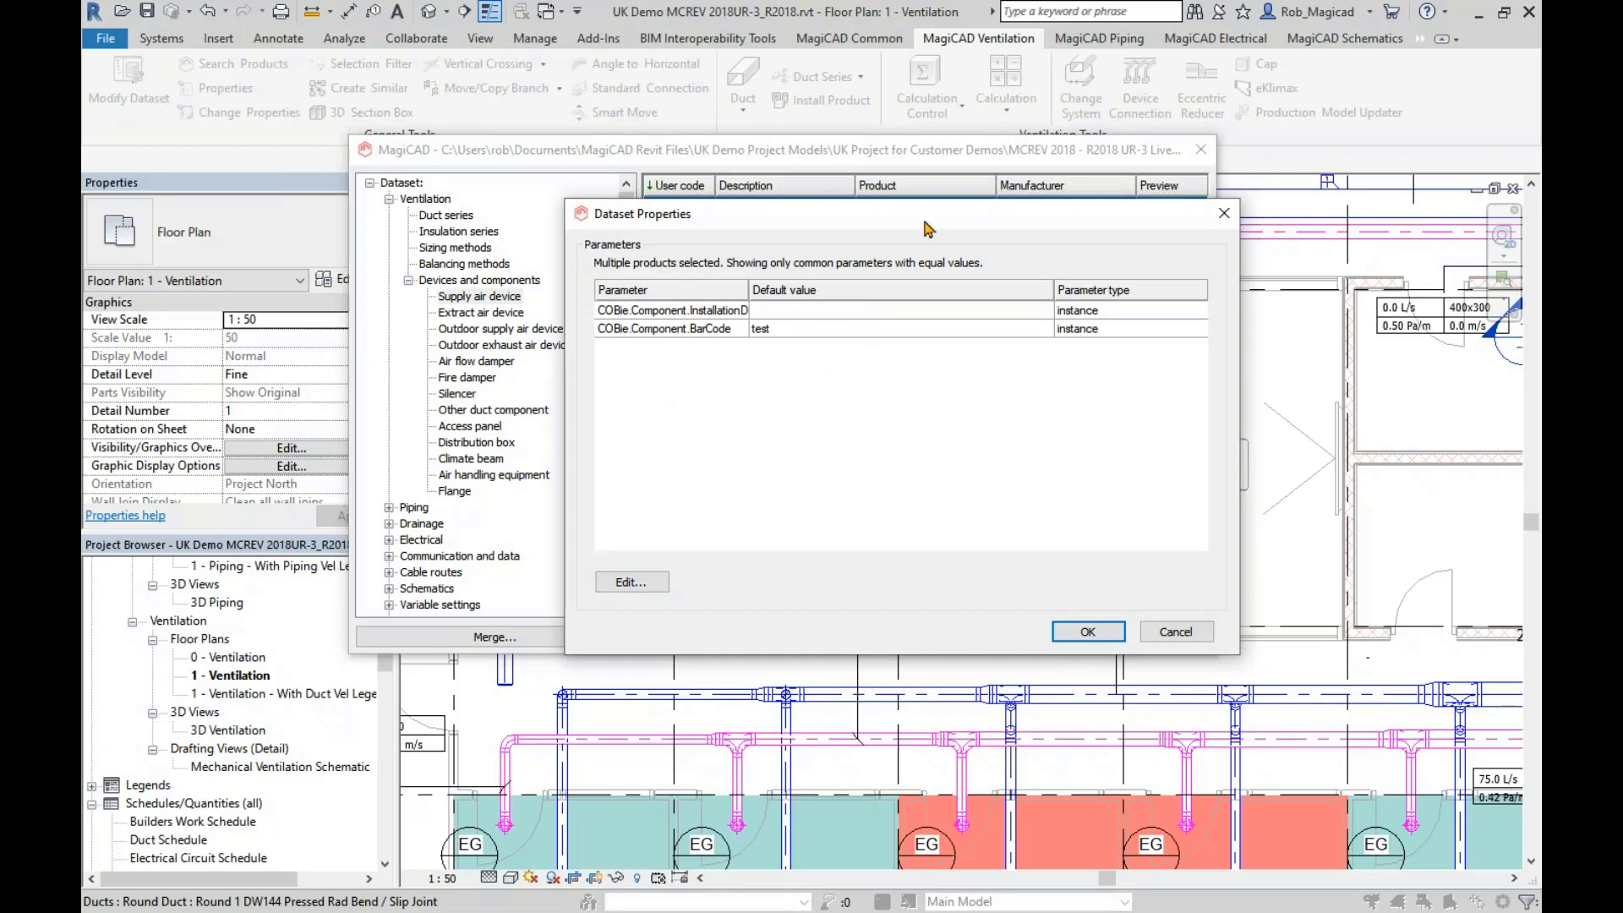
left_click_drag(928, 223, 731, 416)
left_click(1024, 406)
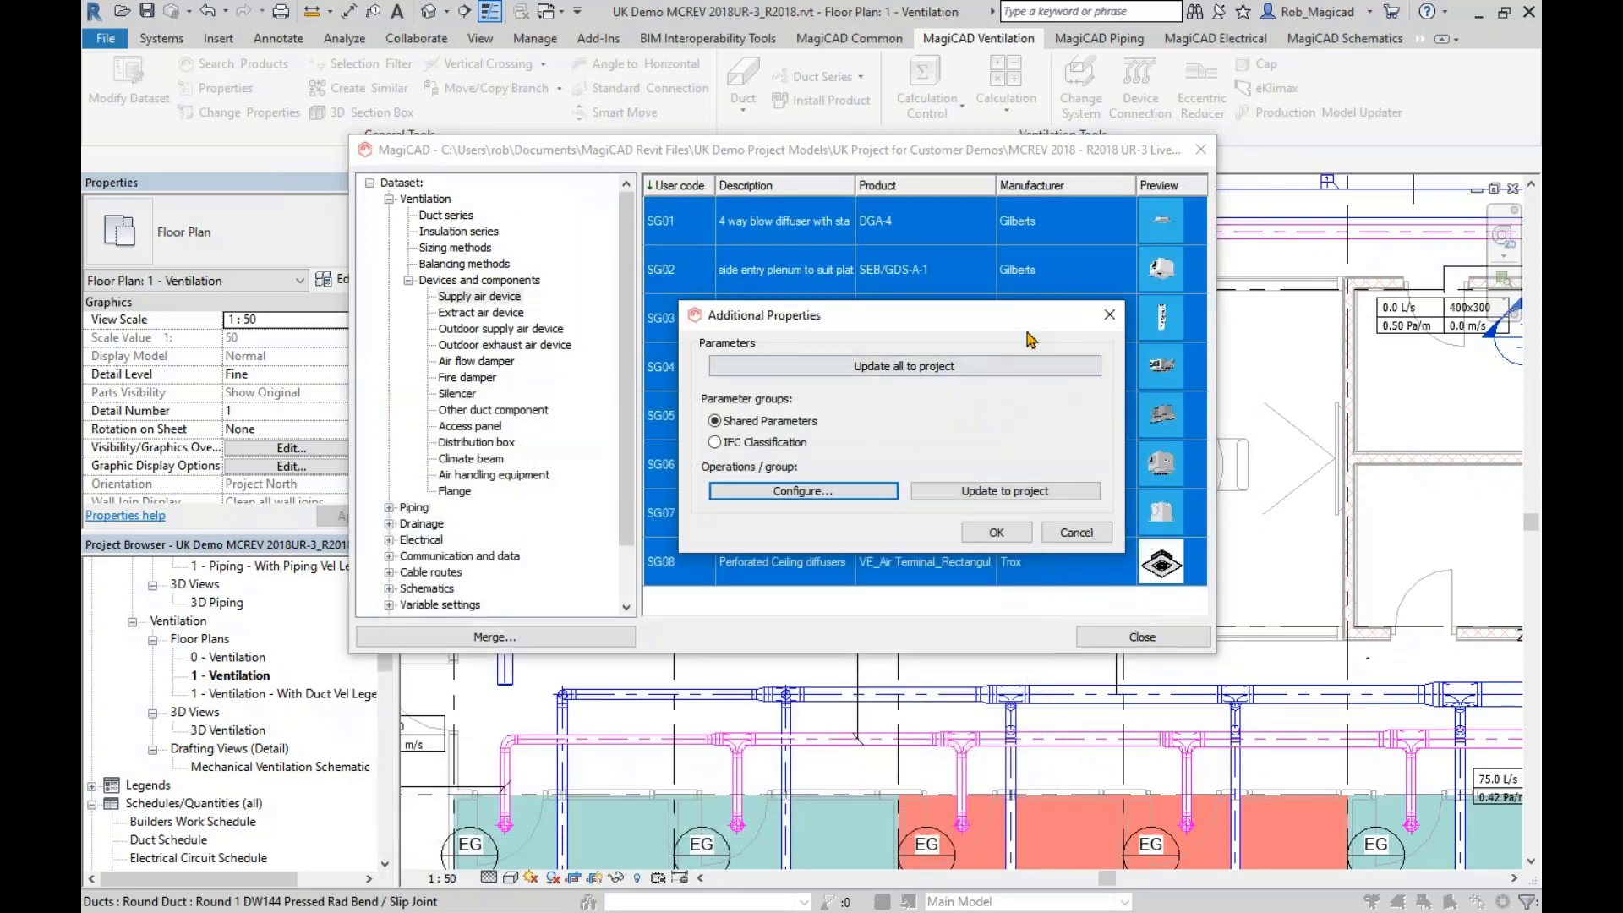
- Close the additional properties, select all extract air devices from EG01 to EG05 together, and close the dataset
left_click(1110, 317)
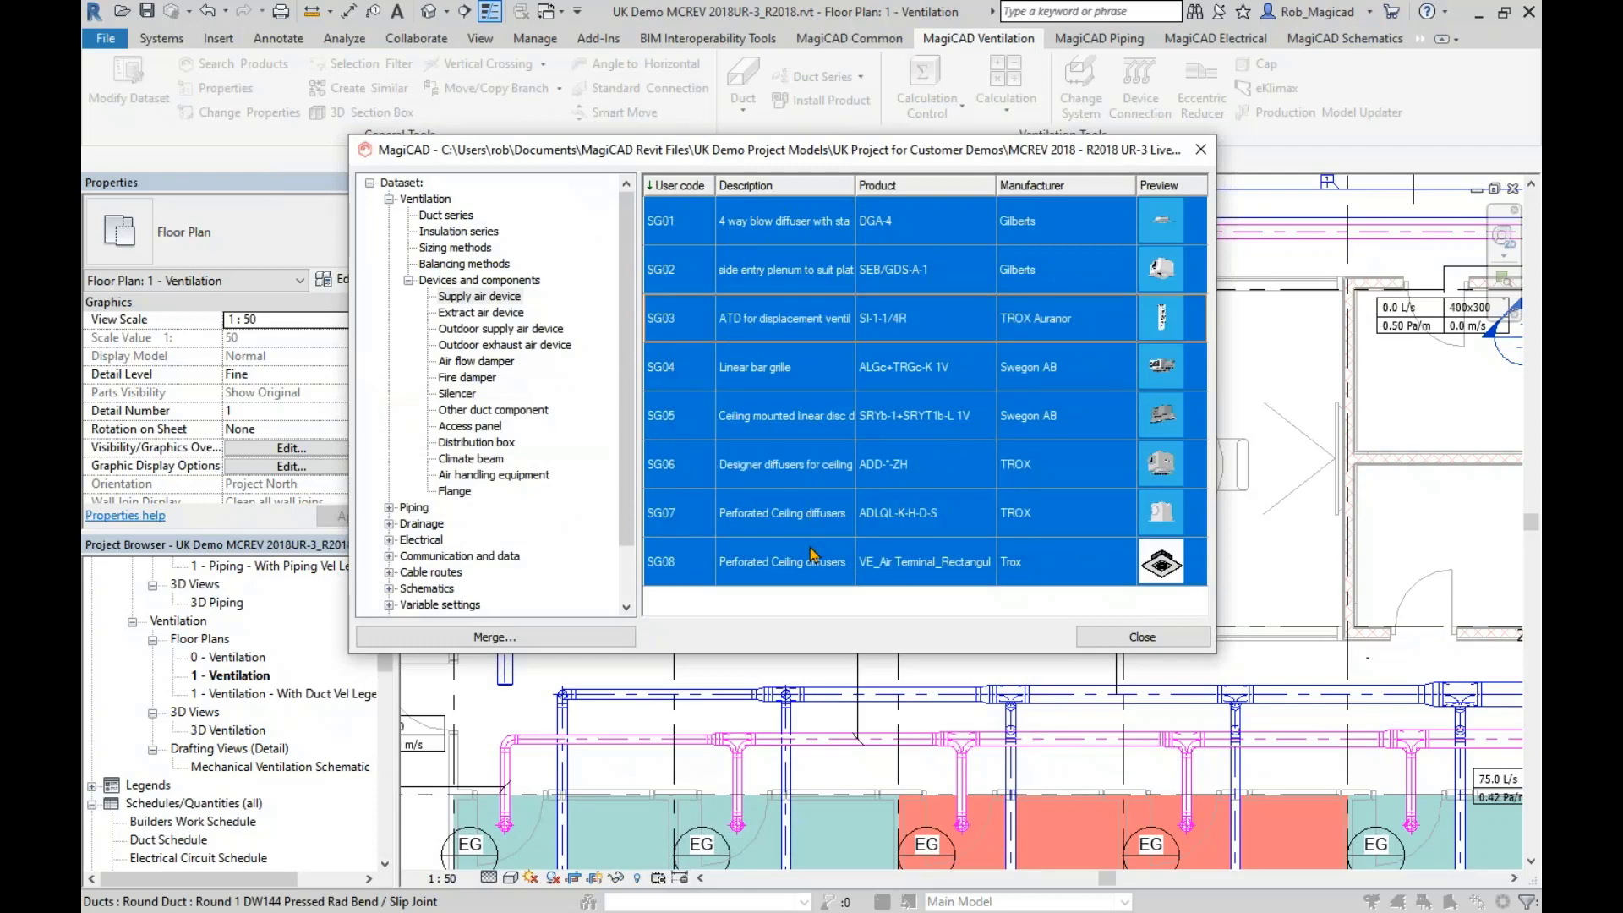
left_click(474, 312)
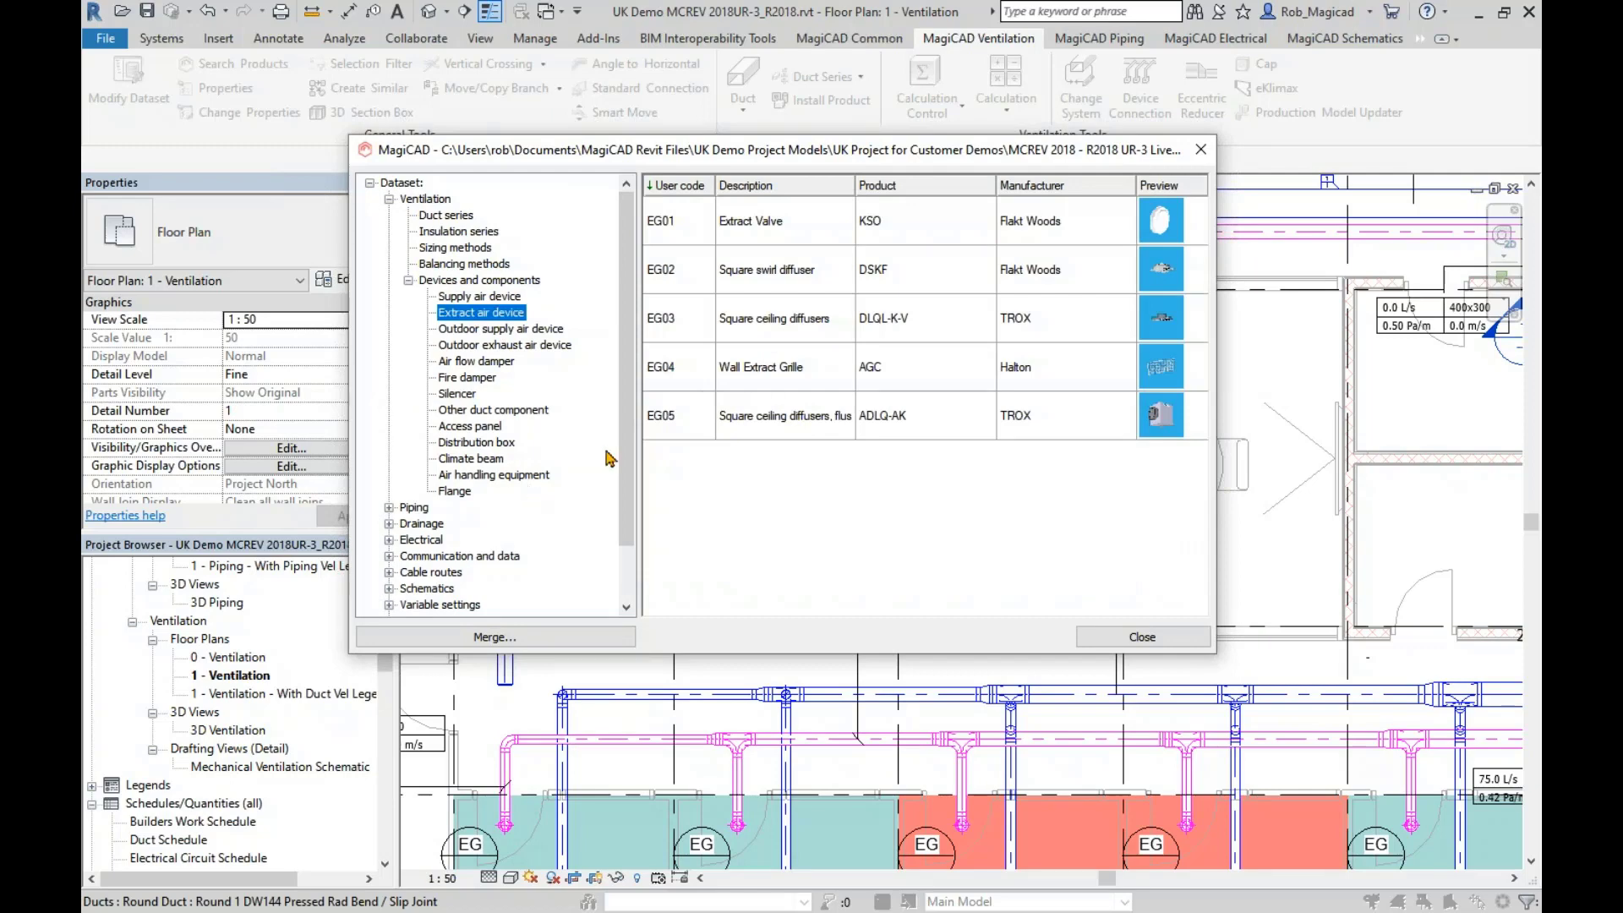
left_click(767, 220)
left_click(760, 417, "shift")
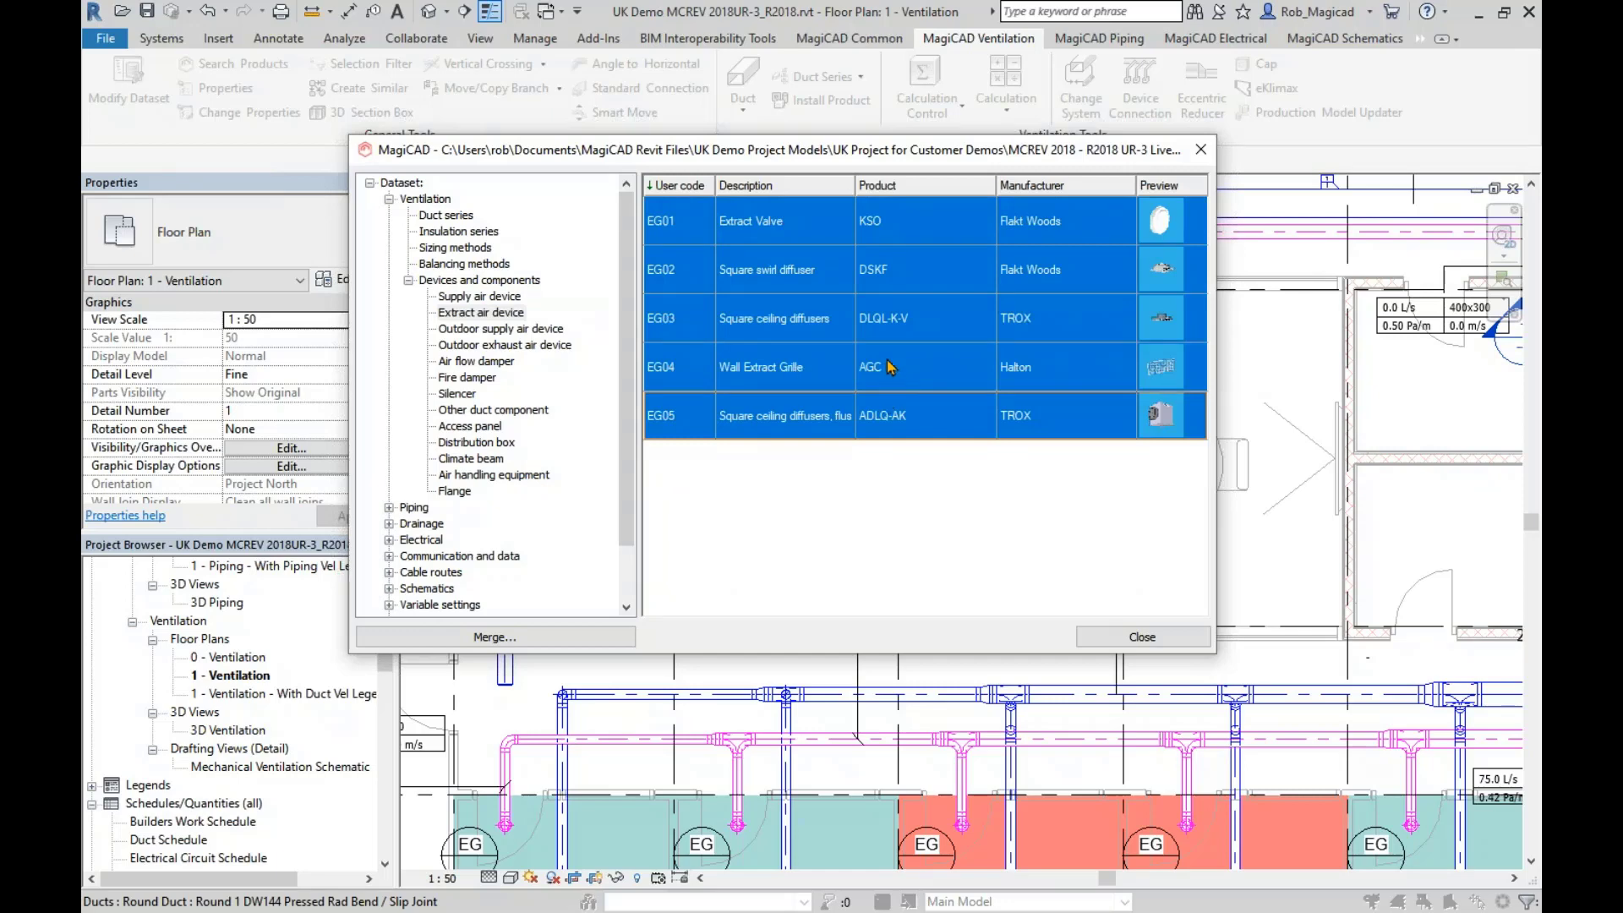
left_click(1123, 640)
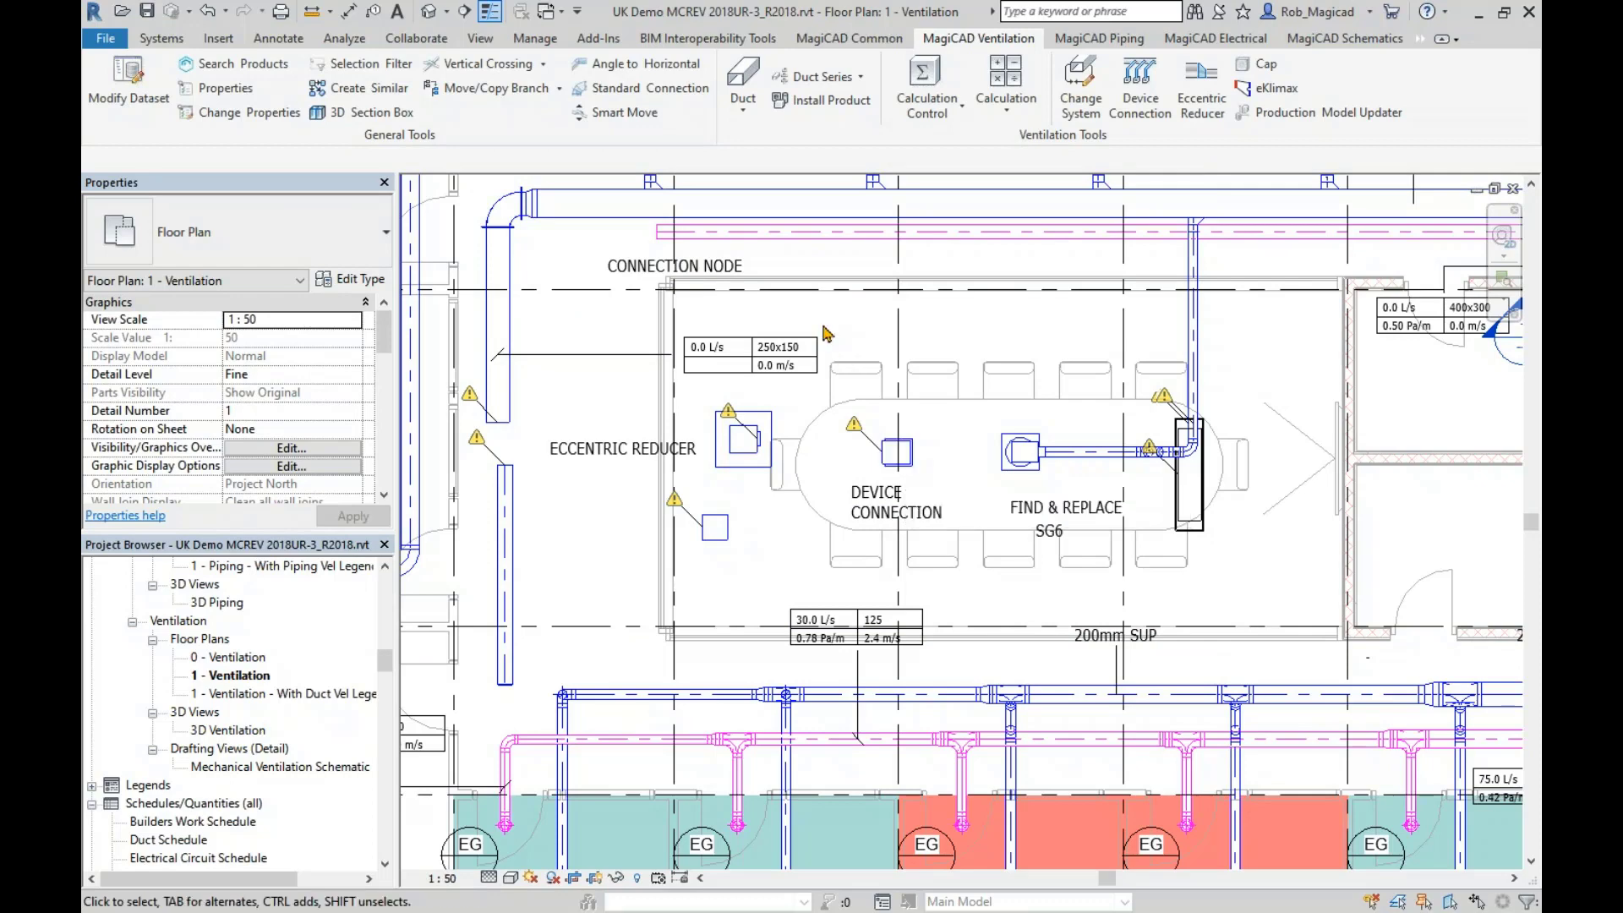
- Reopen the dataset and open the additional properties of supply air device SG07
left_click(124, 99)
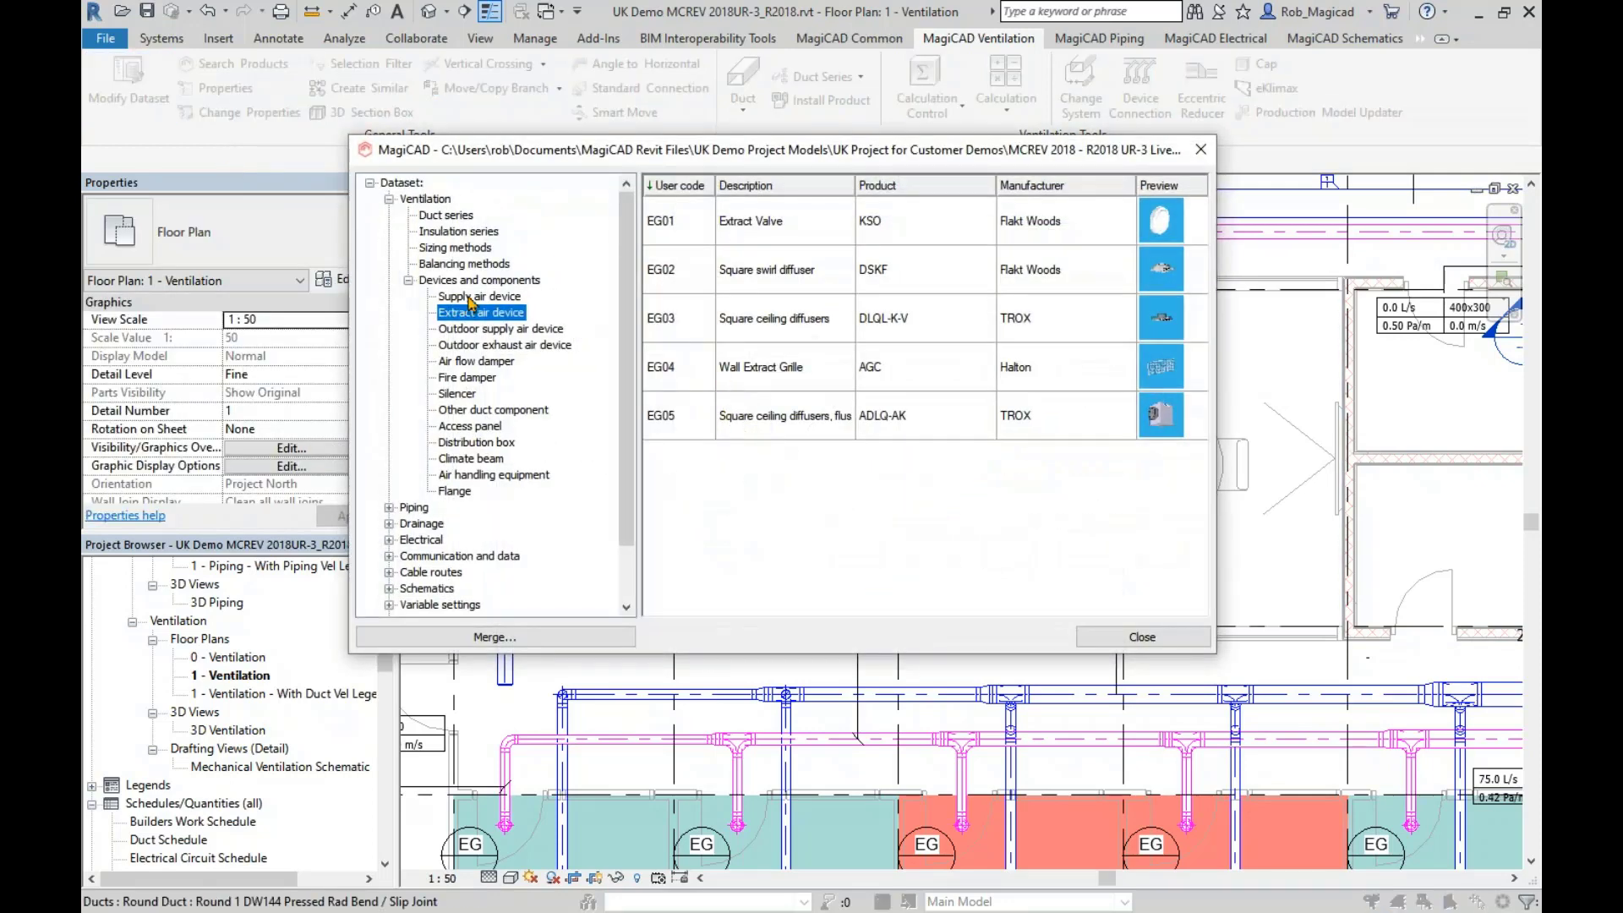
left_click(471, 297)
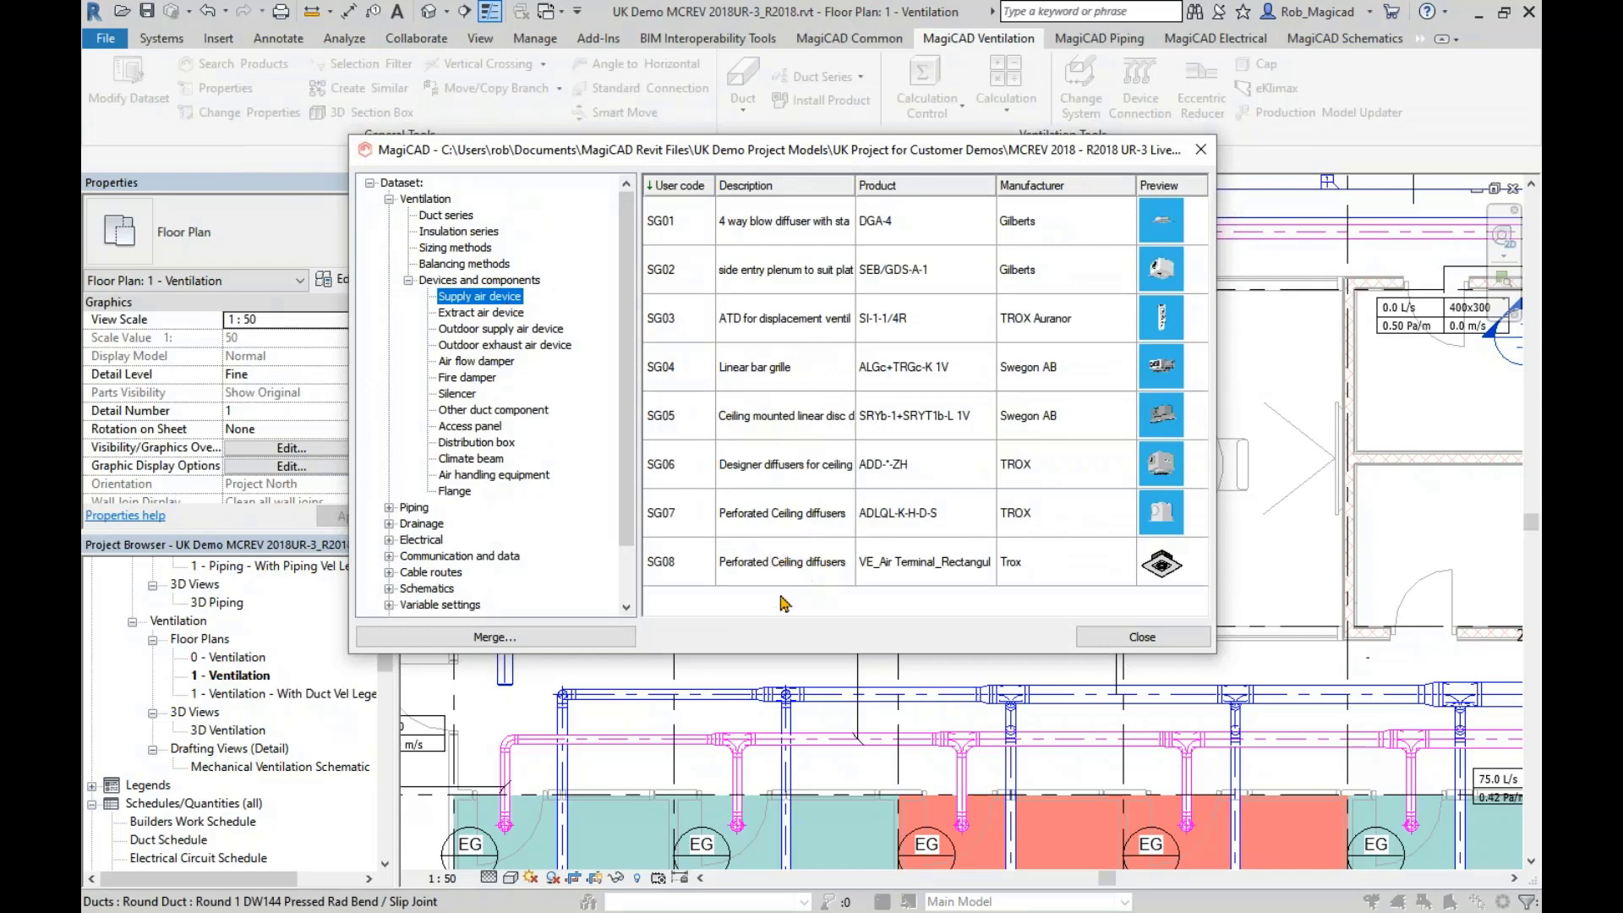
left_click(784, 525)
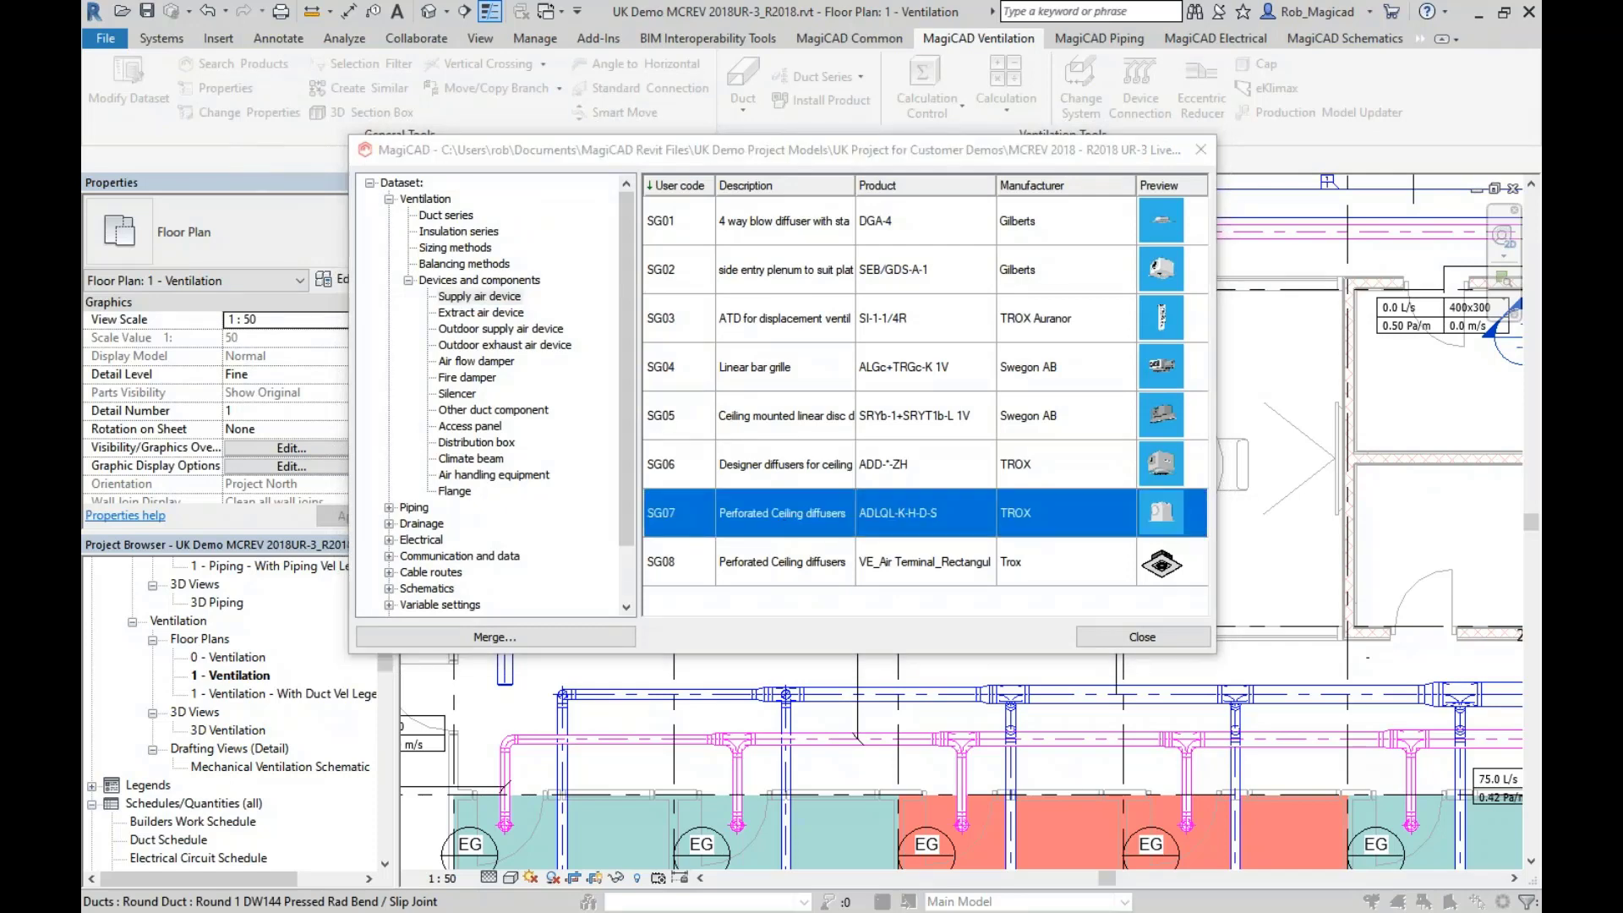
left_click_drag(900, 420, 801, 107)
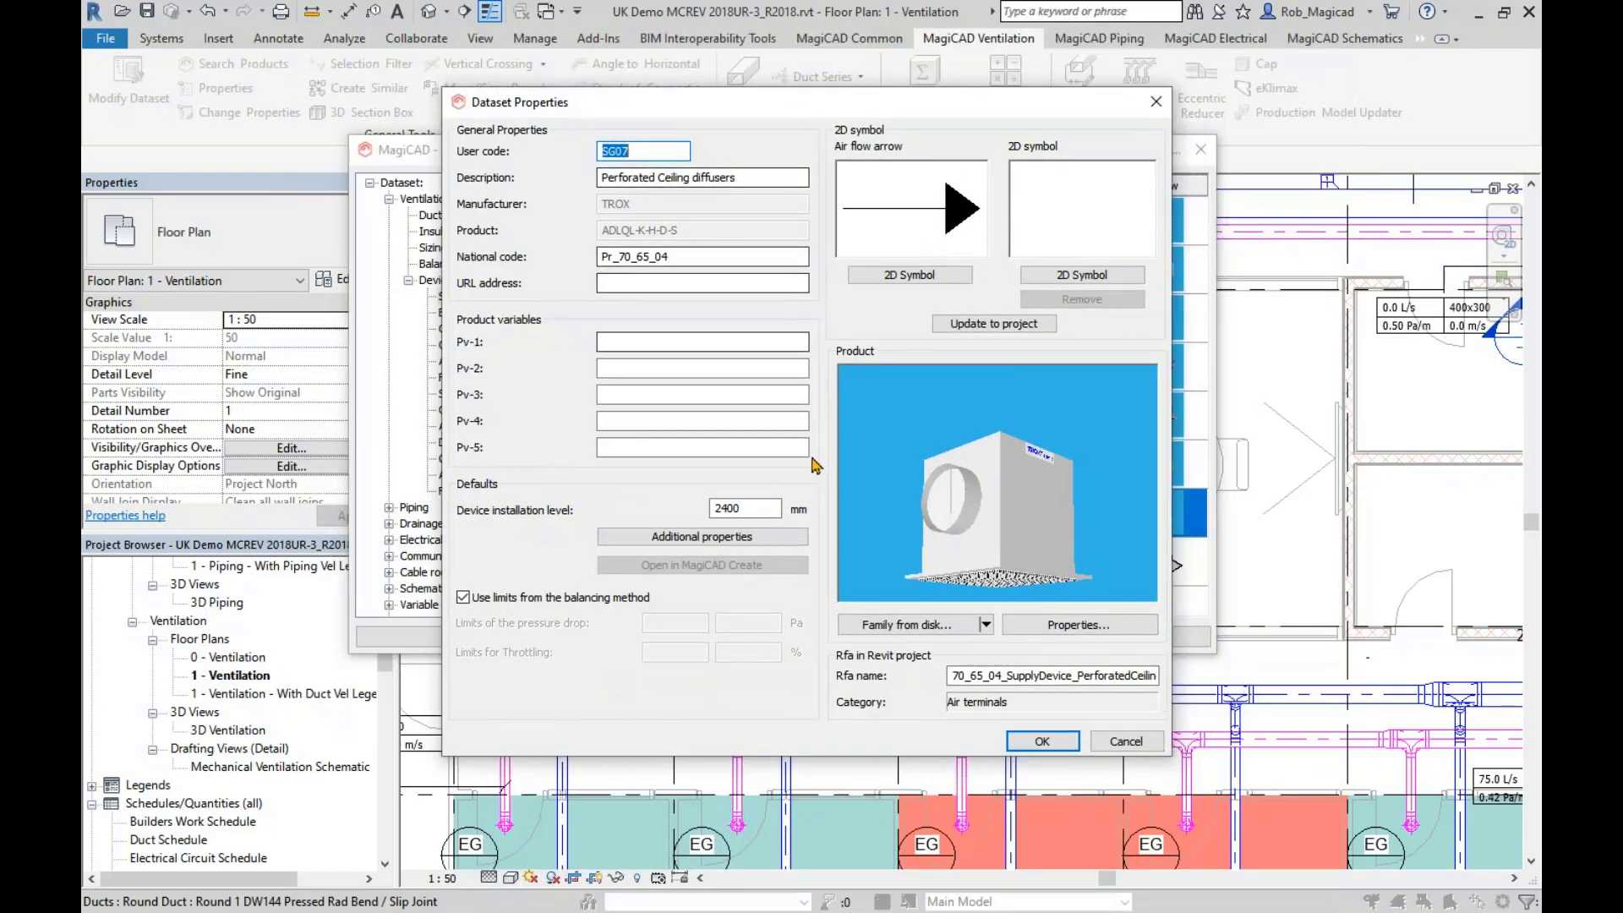
left_click(679, 539)
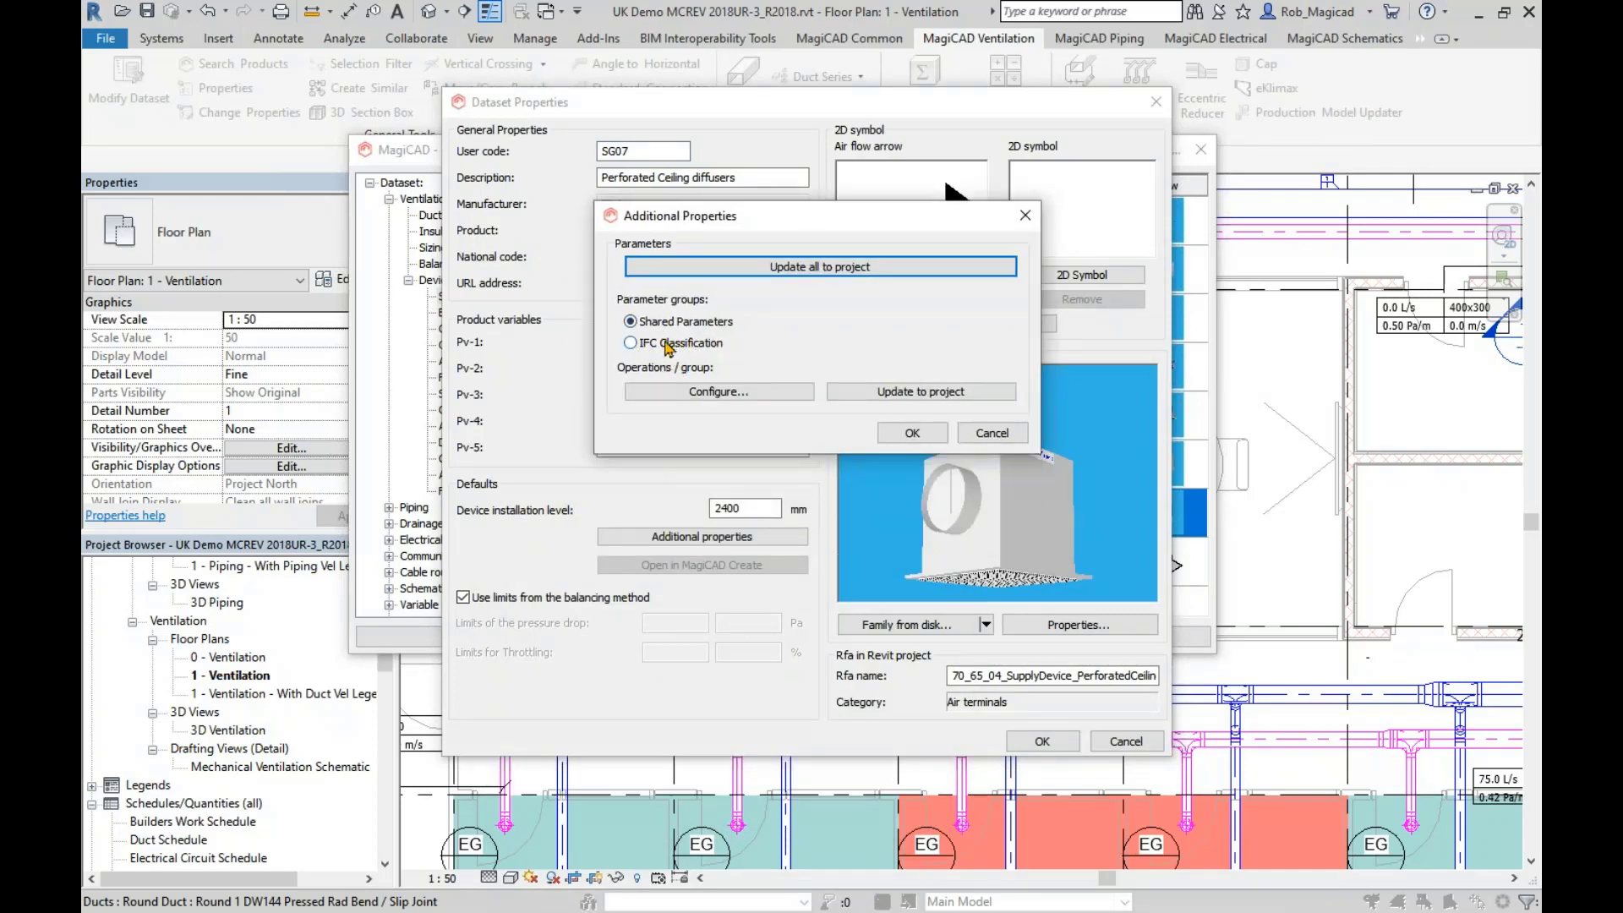
- Set SG07's IFC Classification to diffuser under IfcAirTerminalType, accept the properties and close the dataset
left_click(666, 342)
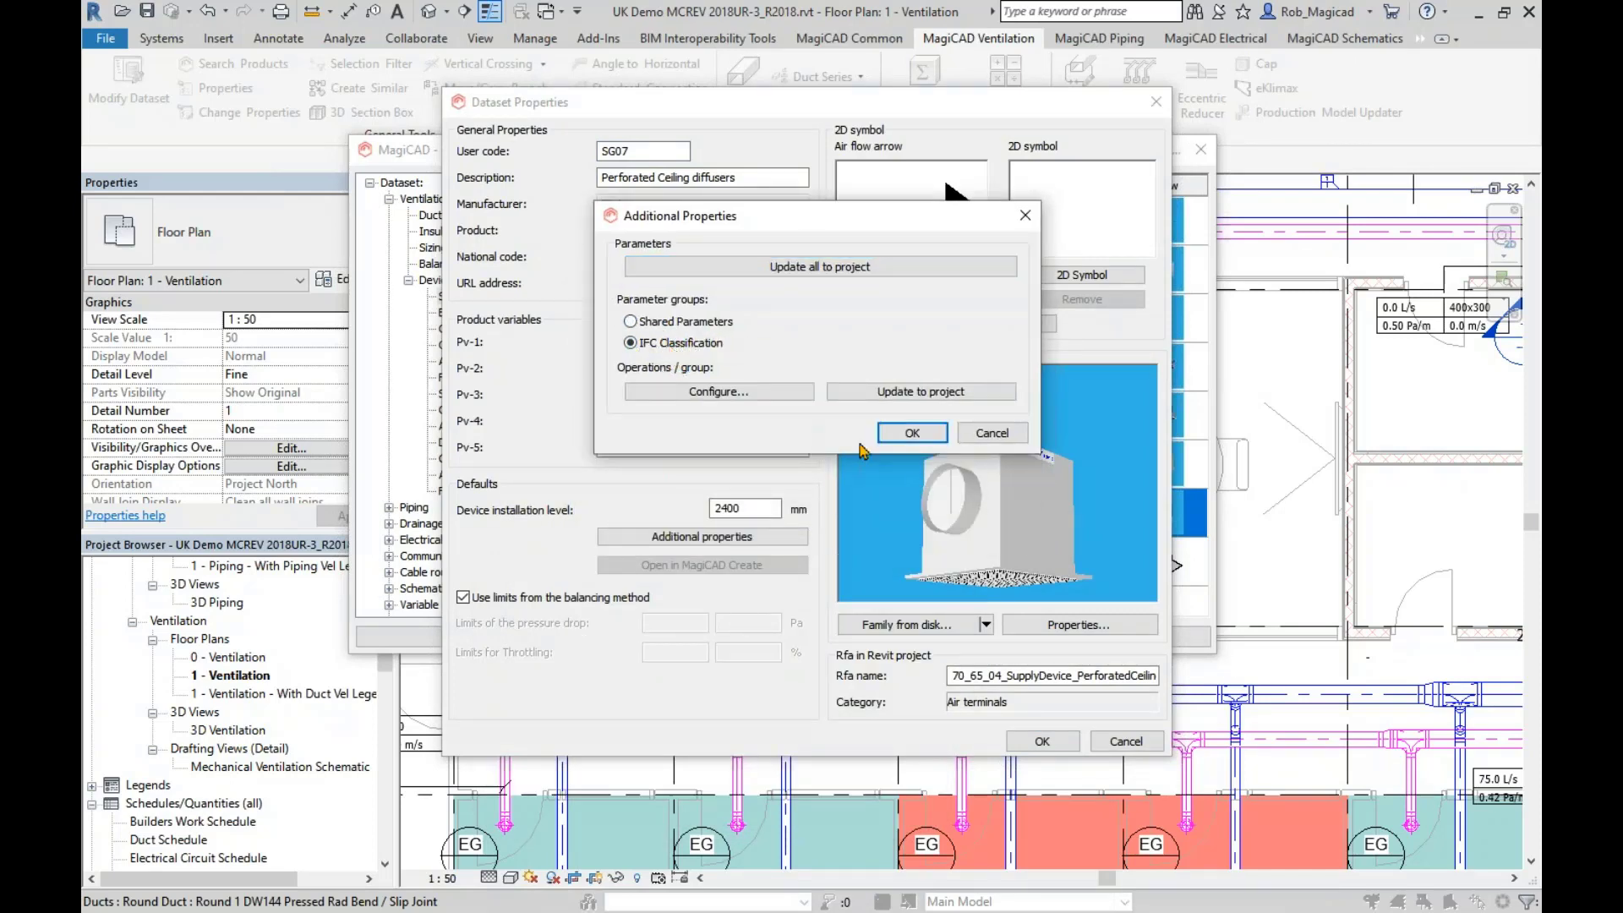
left_click(712, 393)
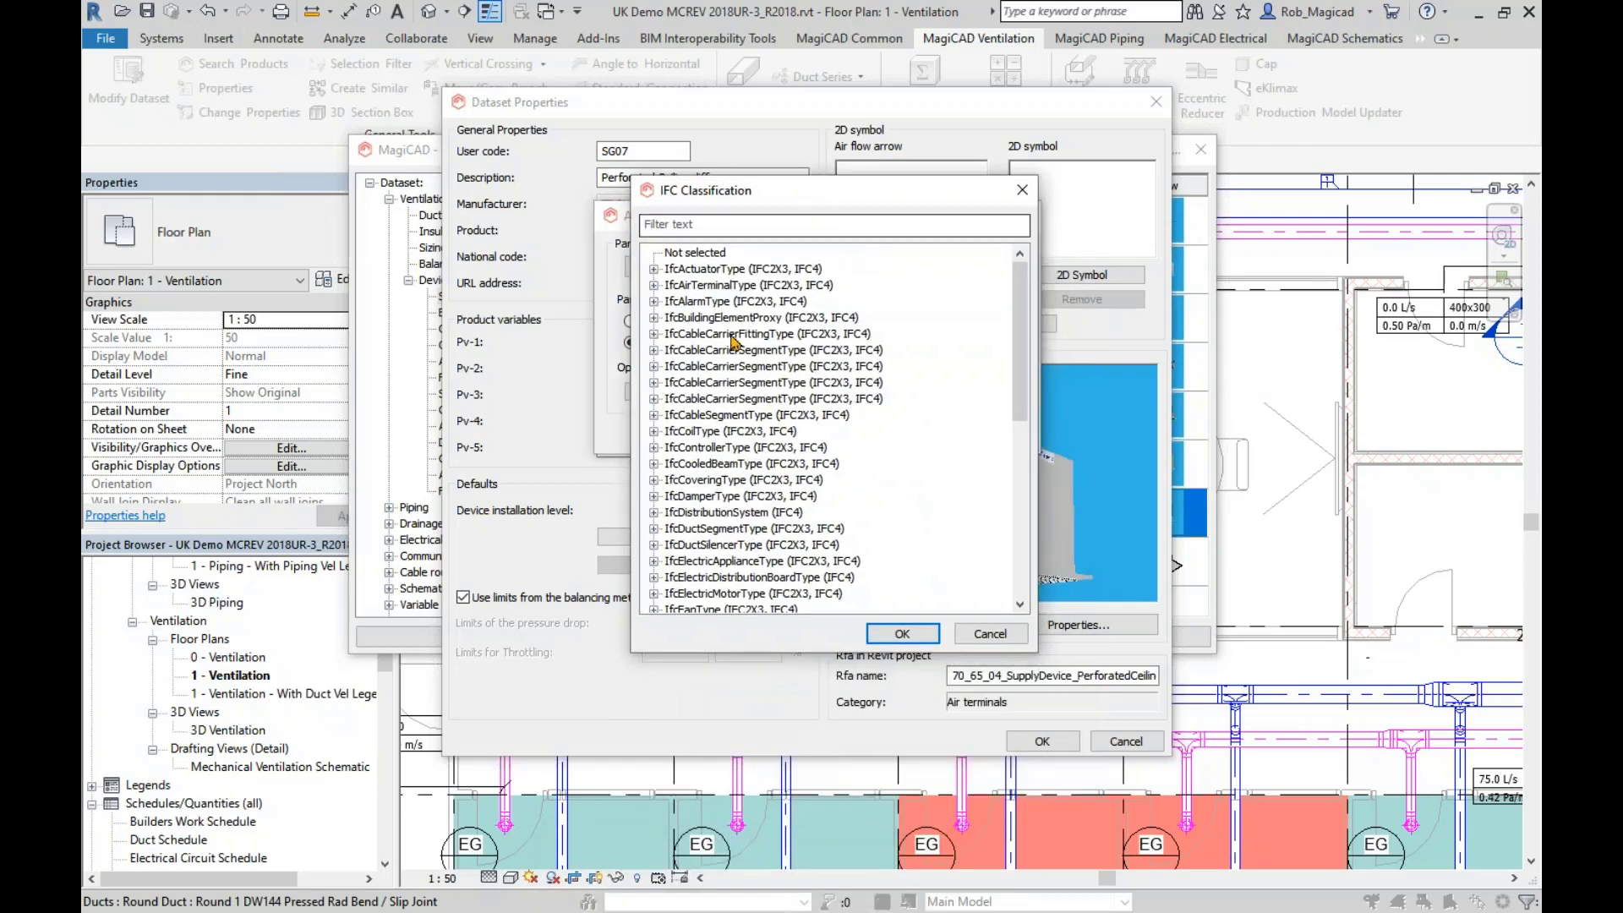
left_click(654, 285)
left_click(720, 302)
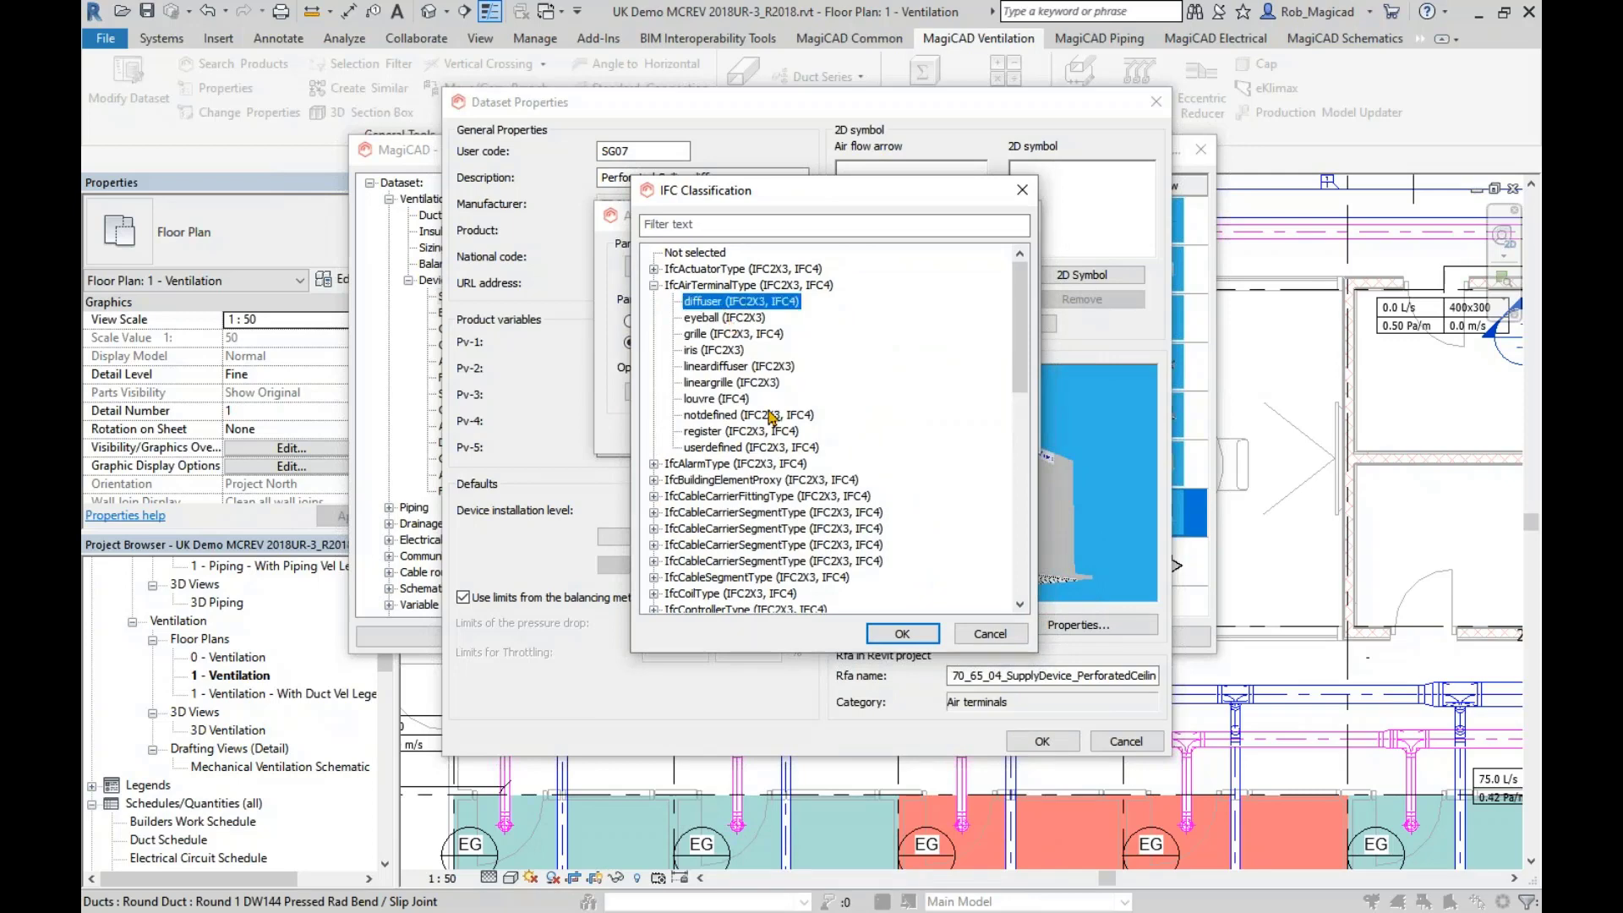
left_click(733, 288)
left_click(714, 302)
left_click(713, 319)
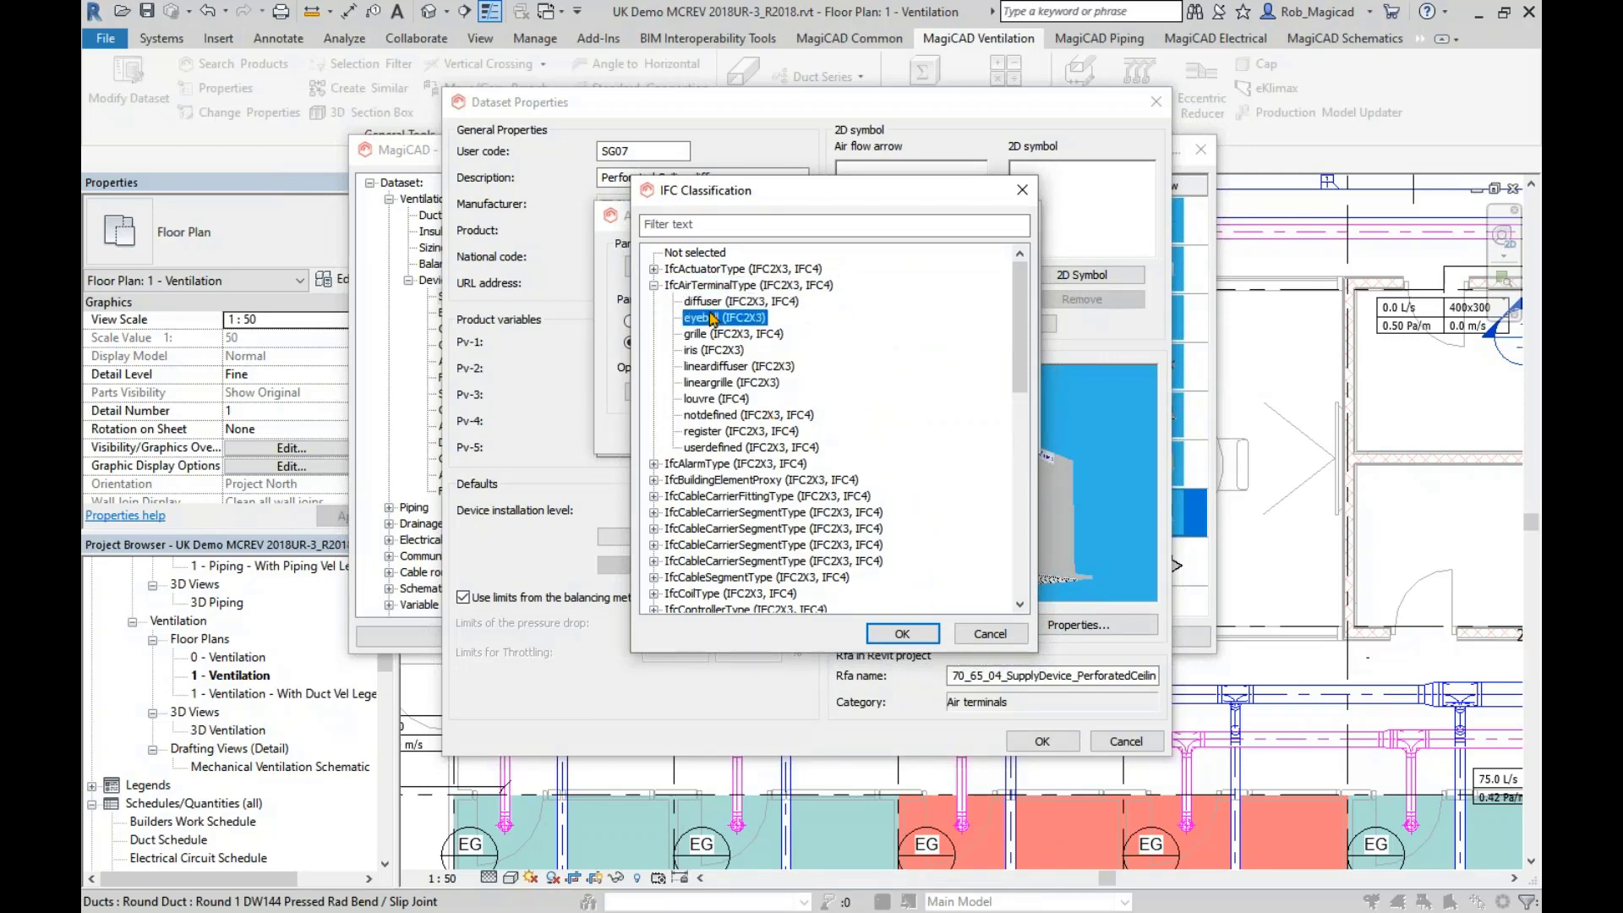
left_click(902, 633)
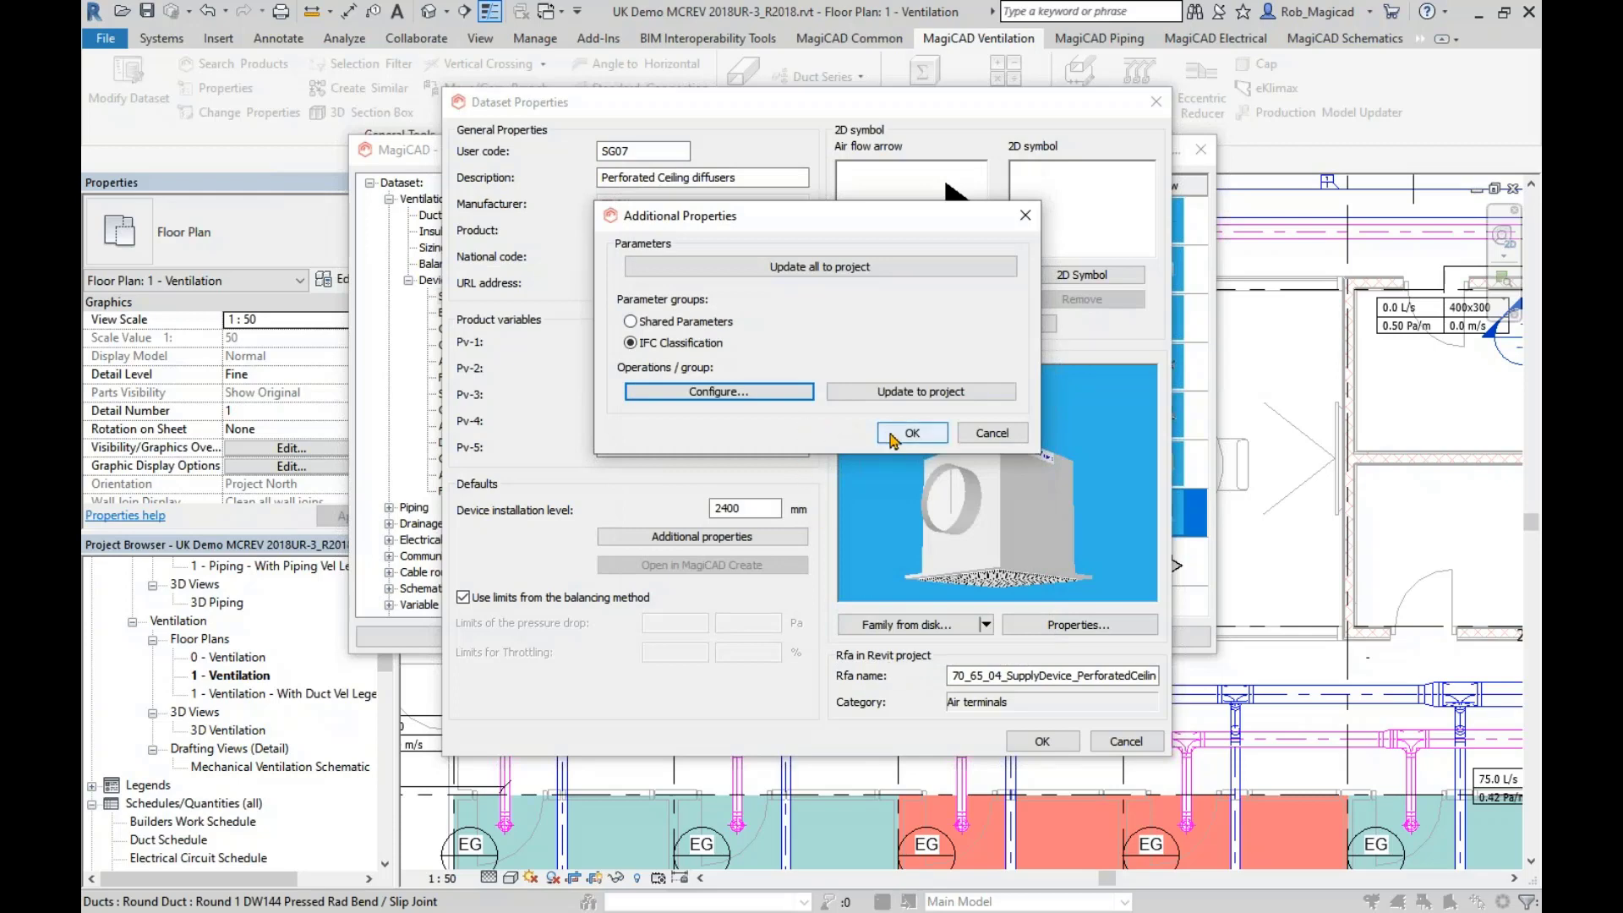
left_click(893, 435)
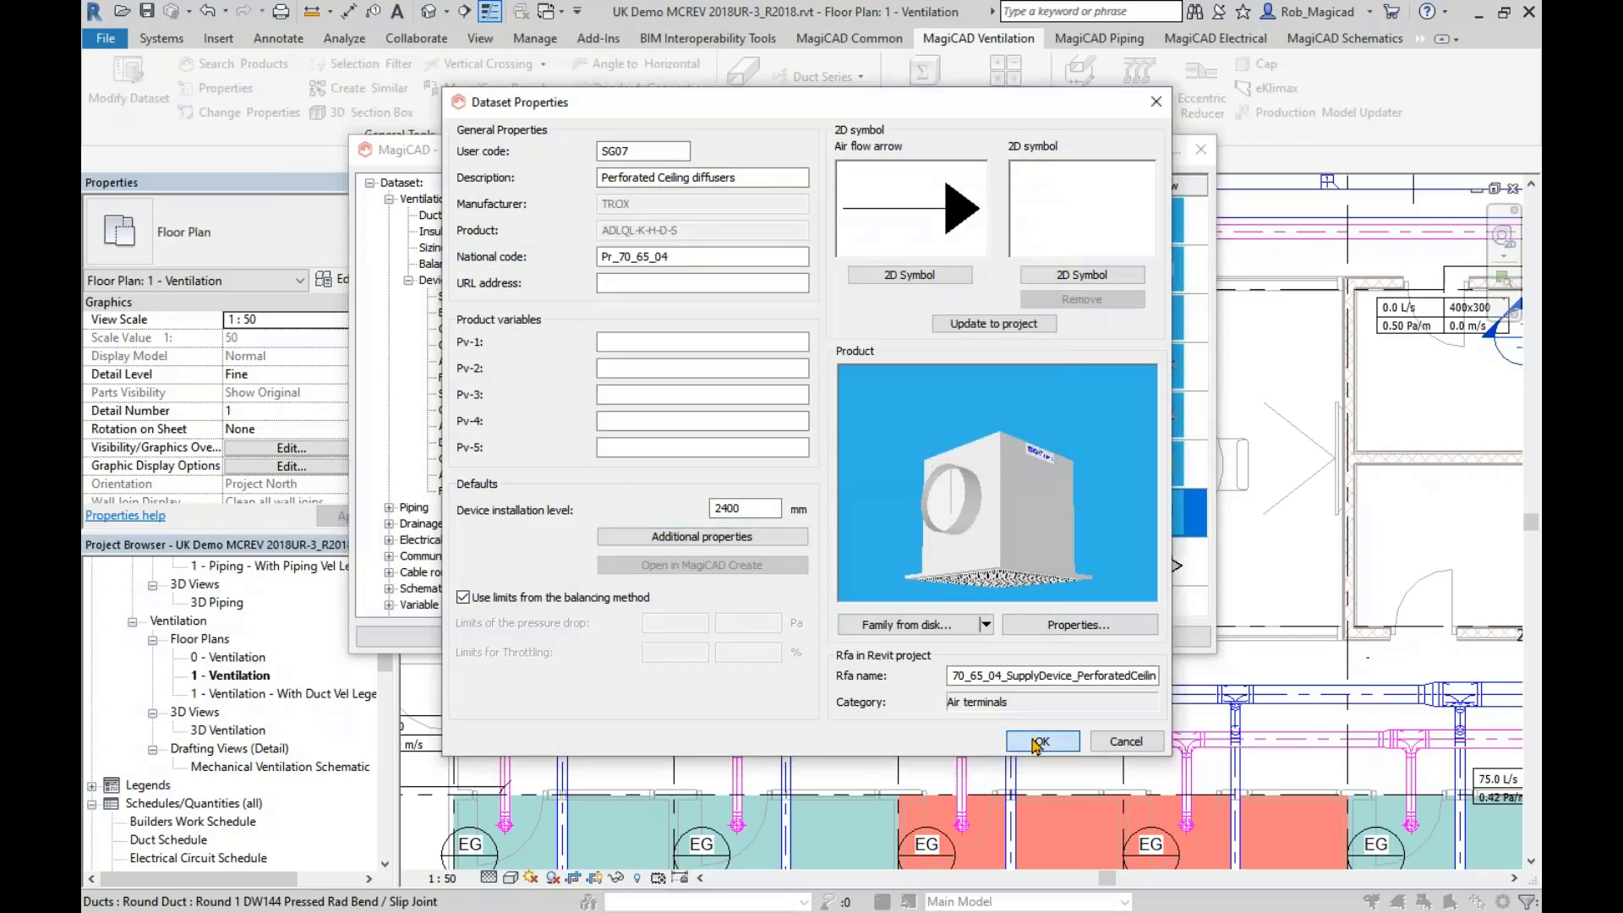
left_click(1036, 743)
left_click(1143, 638)
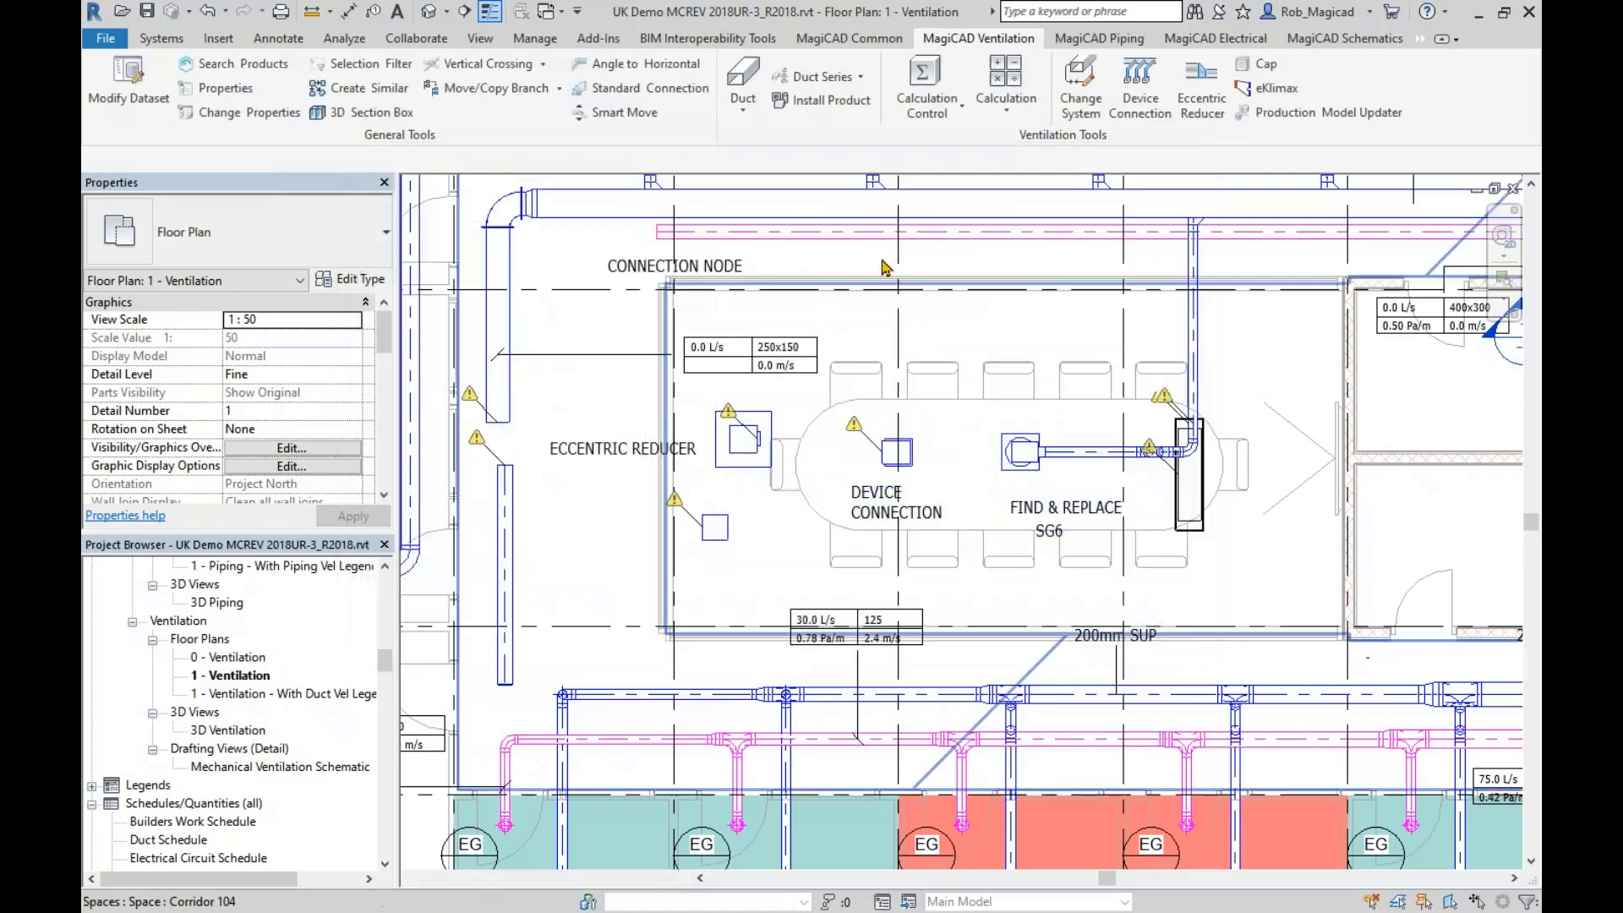
- Start installing supply air device SG07, check its configured IFC classification in the dataset properties, and cancel without changes
left_click(824, 101)
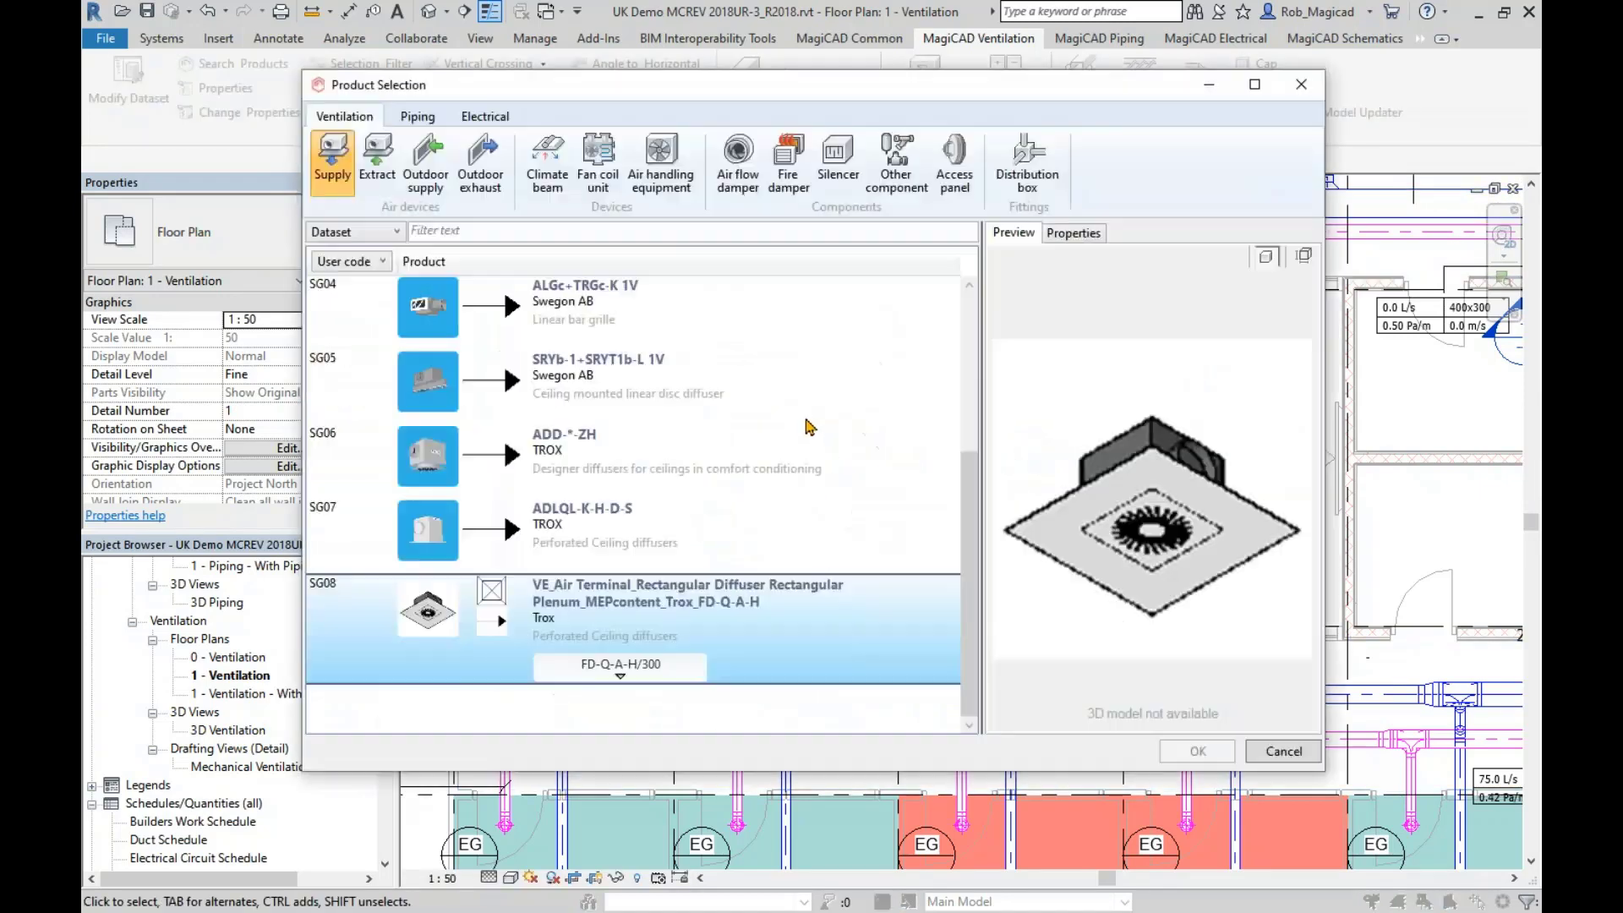
left_click(731, 527)
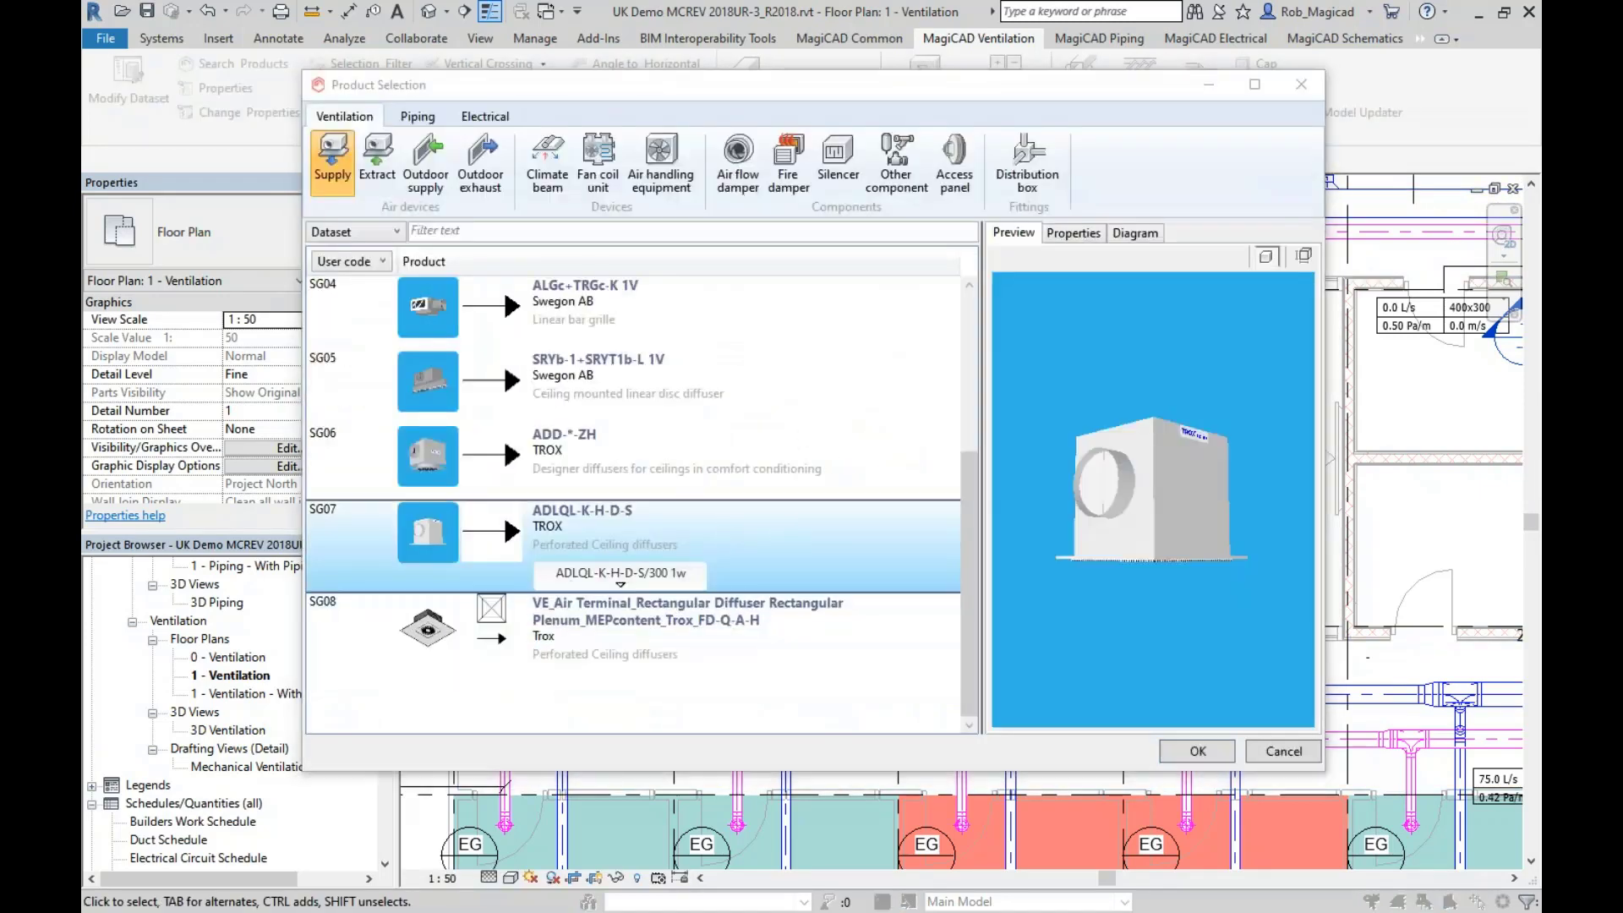
double_click(620, 583)
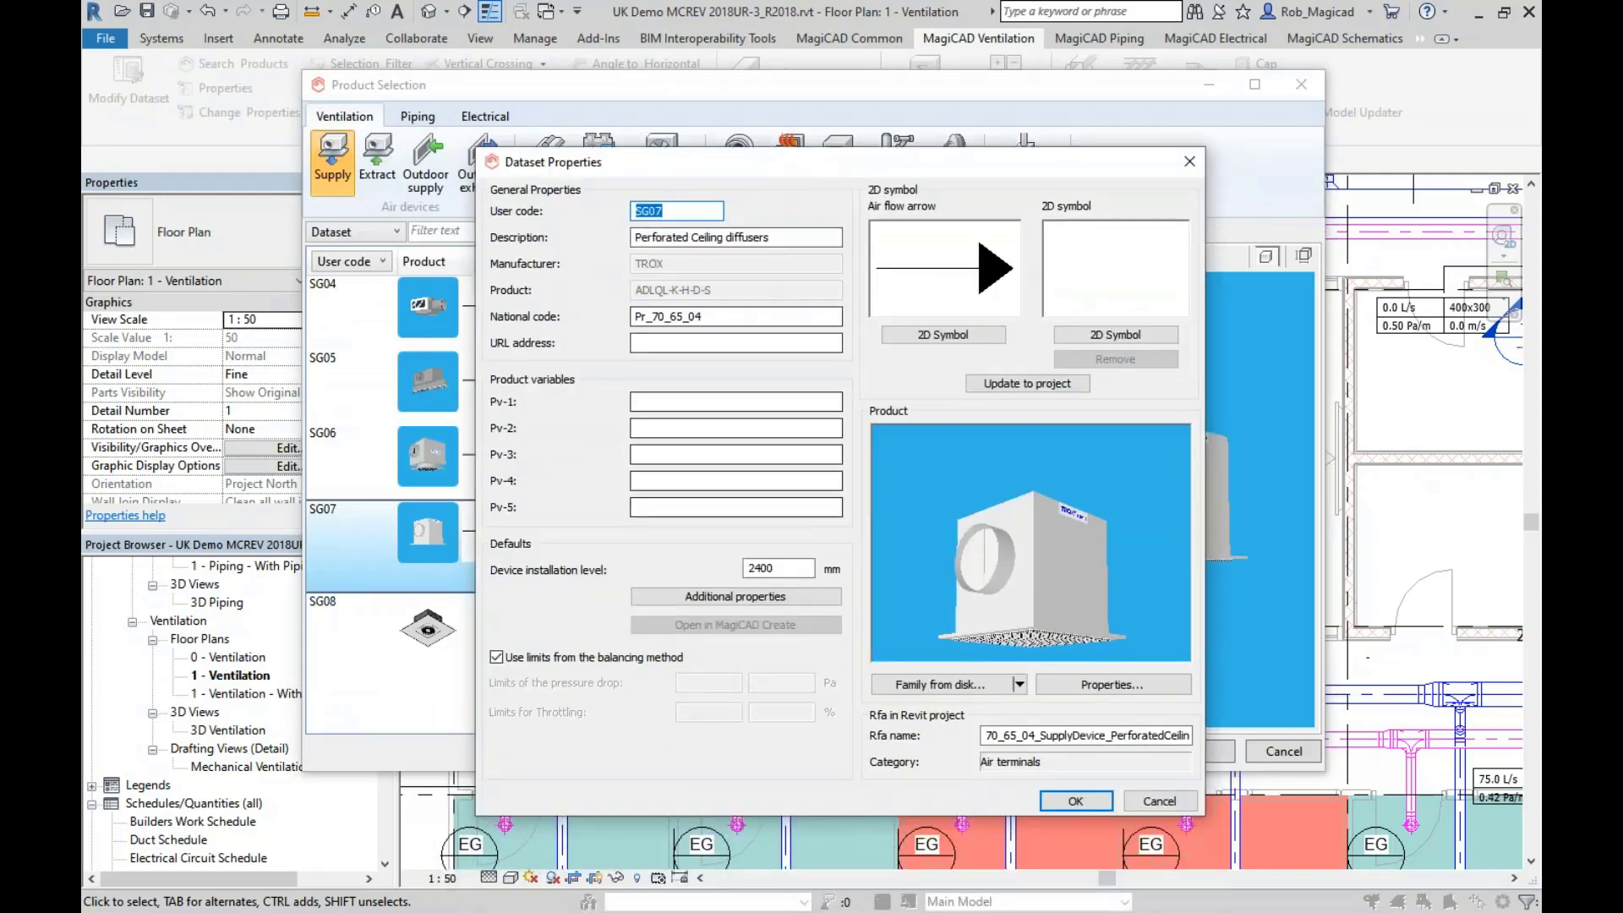
left_click(726, 597)
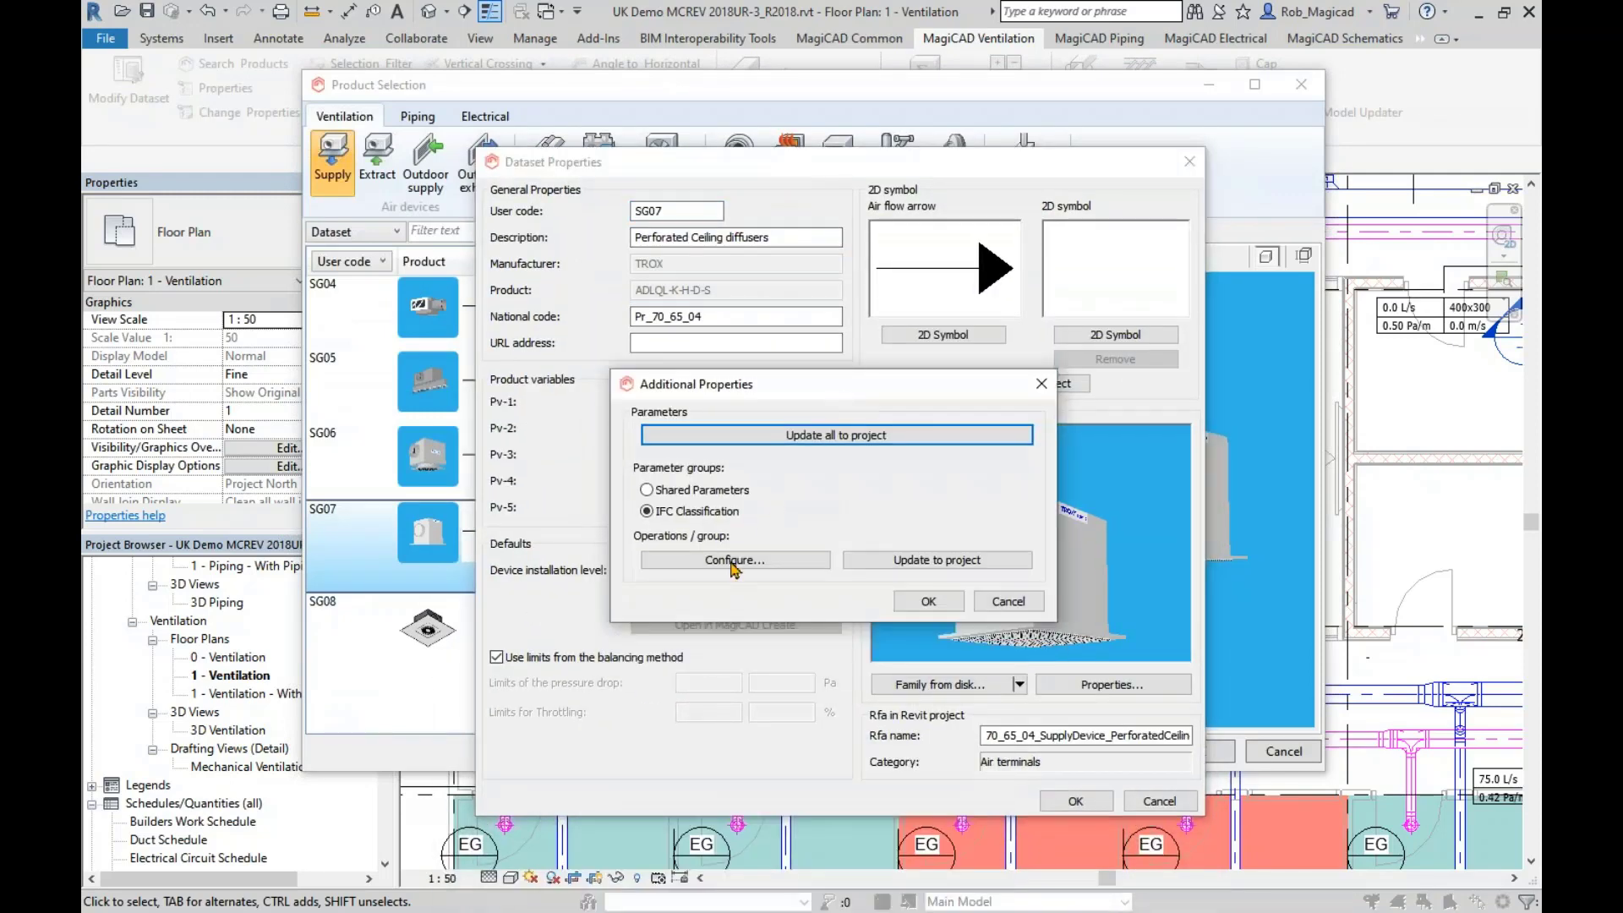
left_click(721, 562)
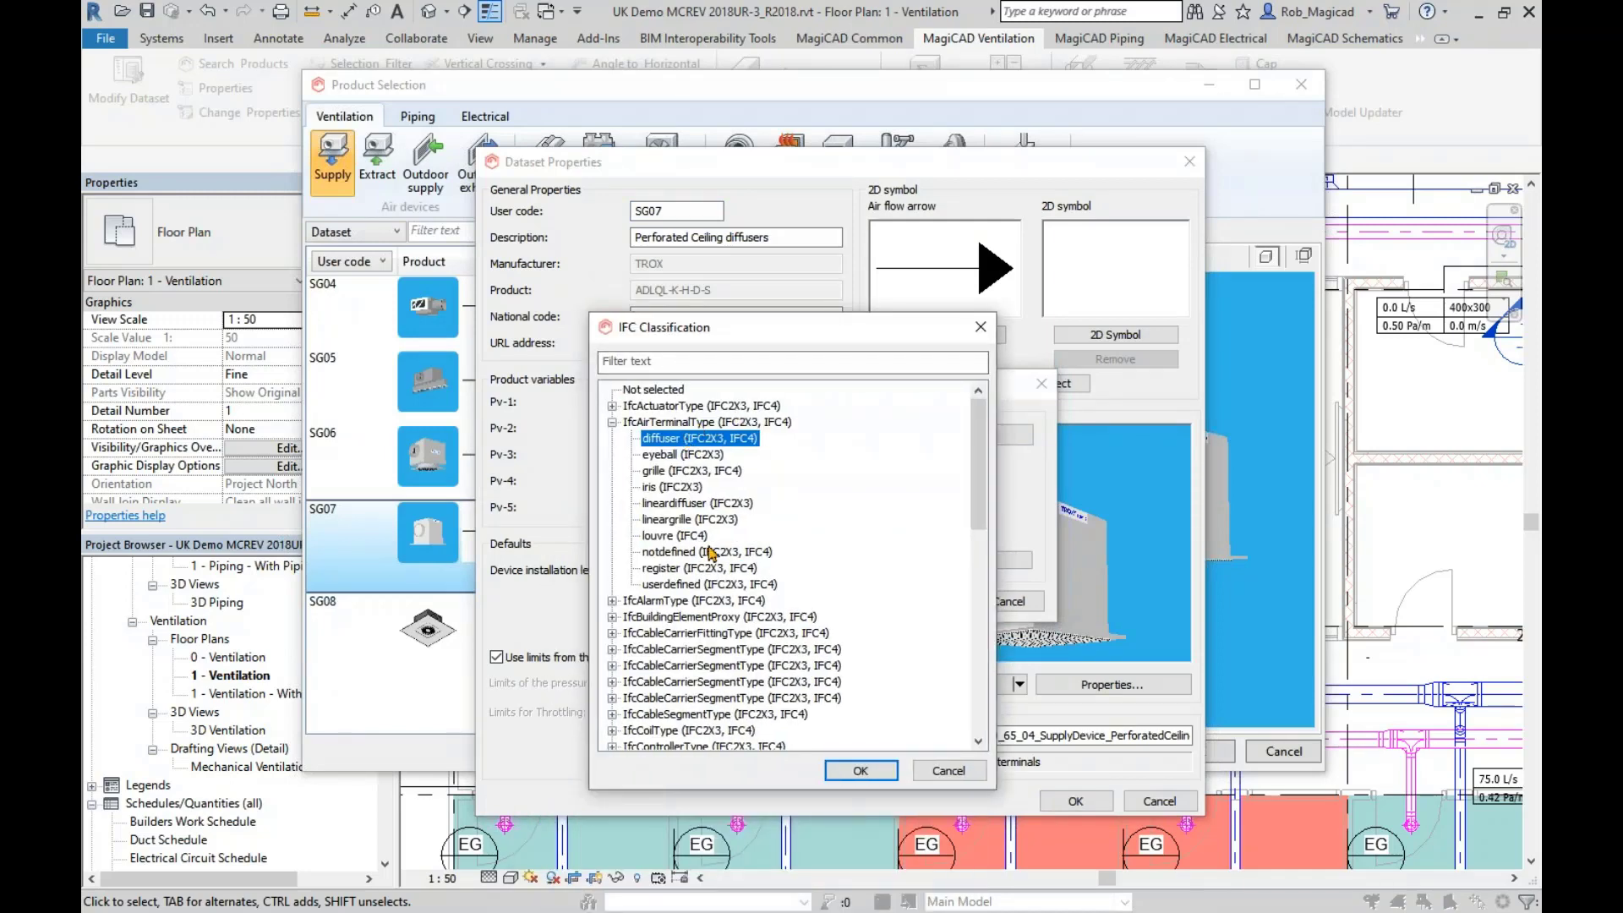
left_click(942, 770)
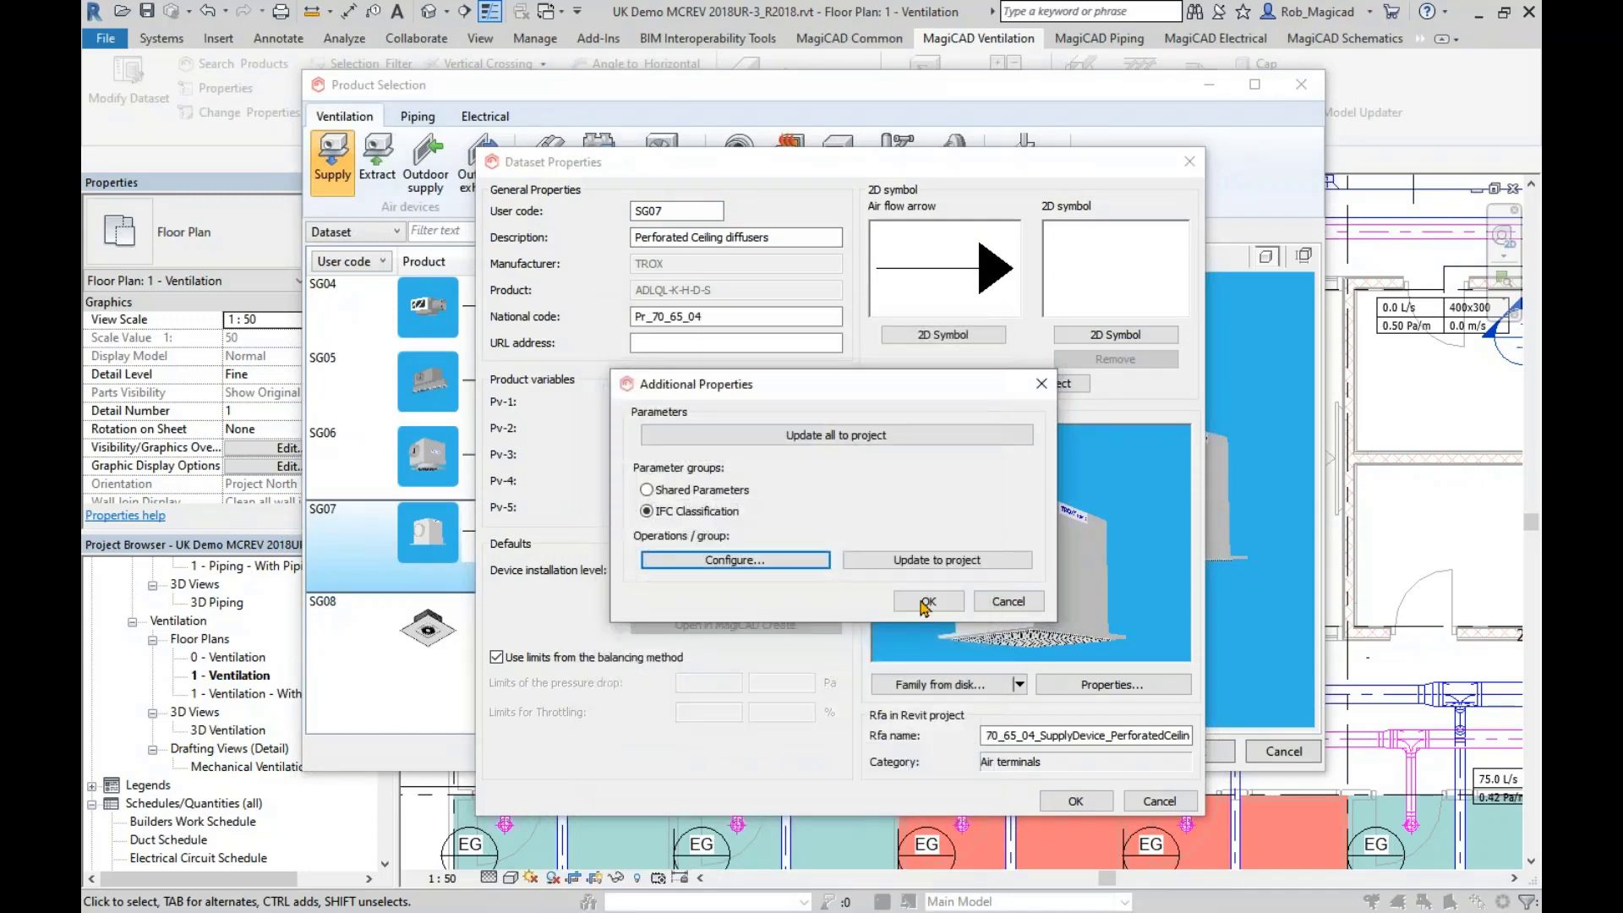
left_click(1006, 601)
left_click(1160, 801)
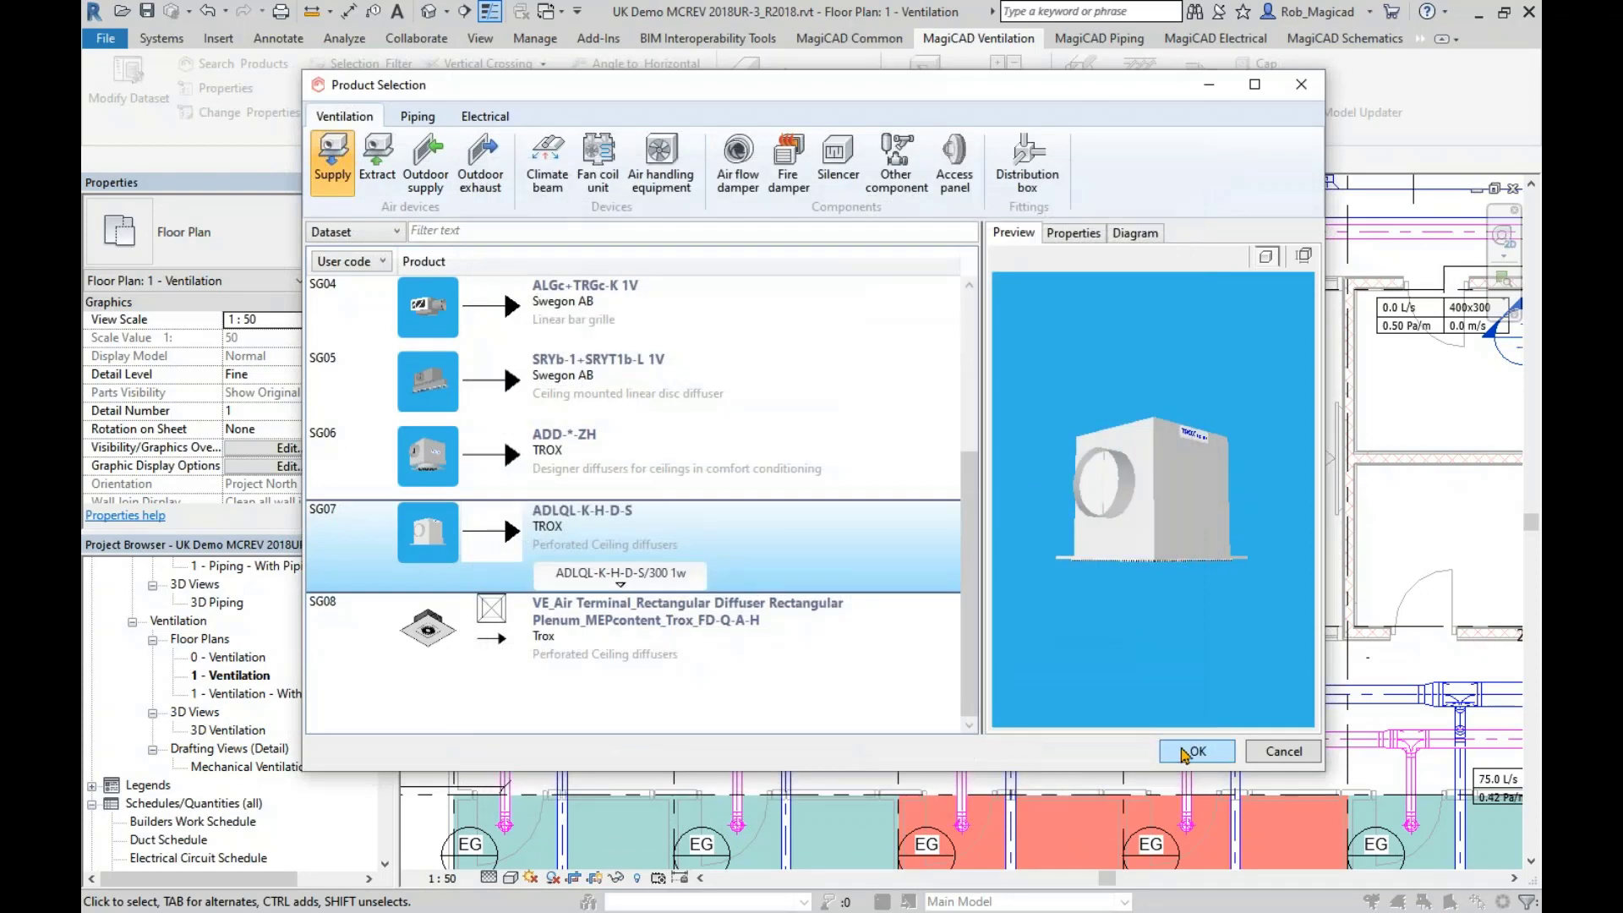
- Install the ADLQL-K-H-D-S/300 1w air terminal freely near the lower edge of the meeting table and apply the default installation properties
left_click(1283, 751)
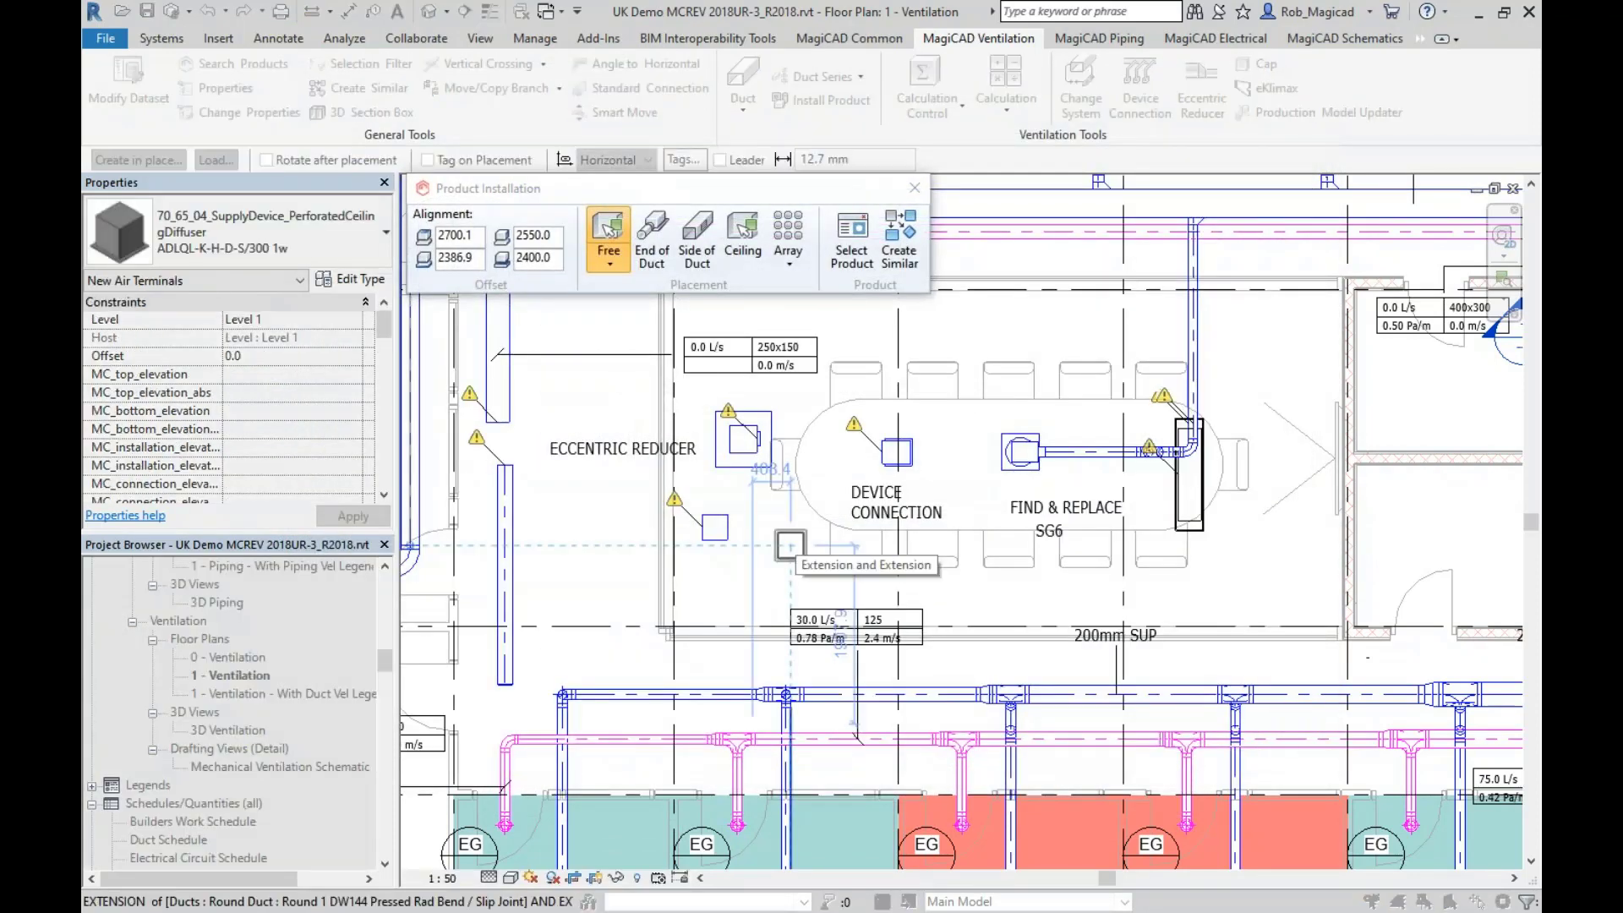
left_click(791, 545)
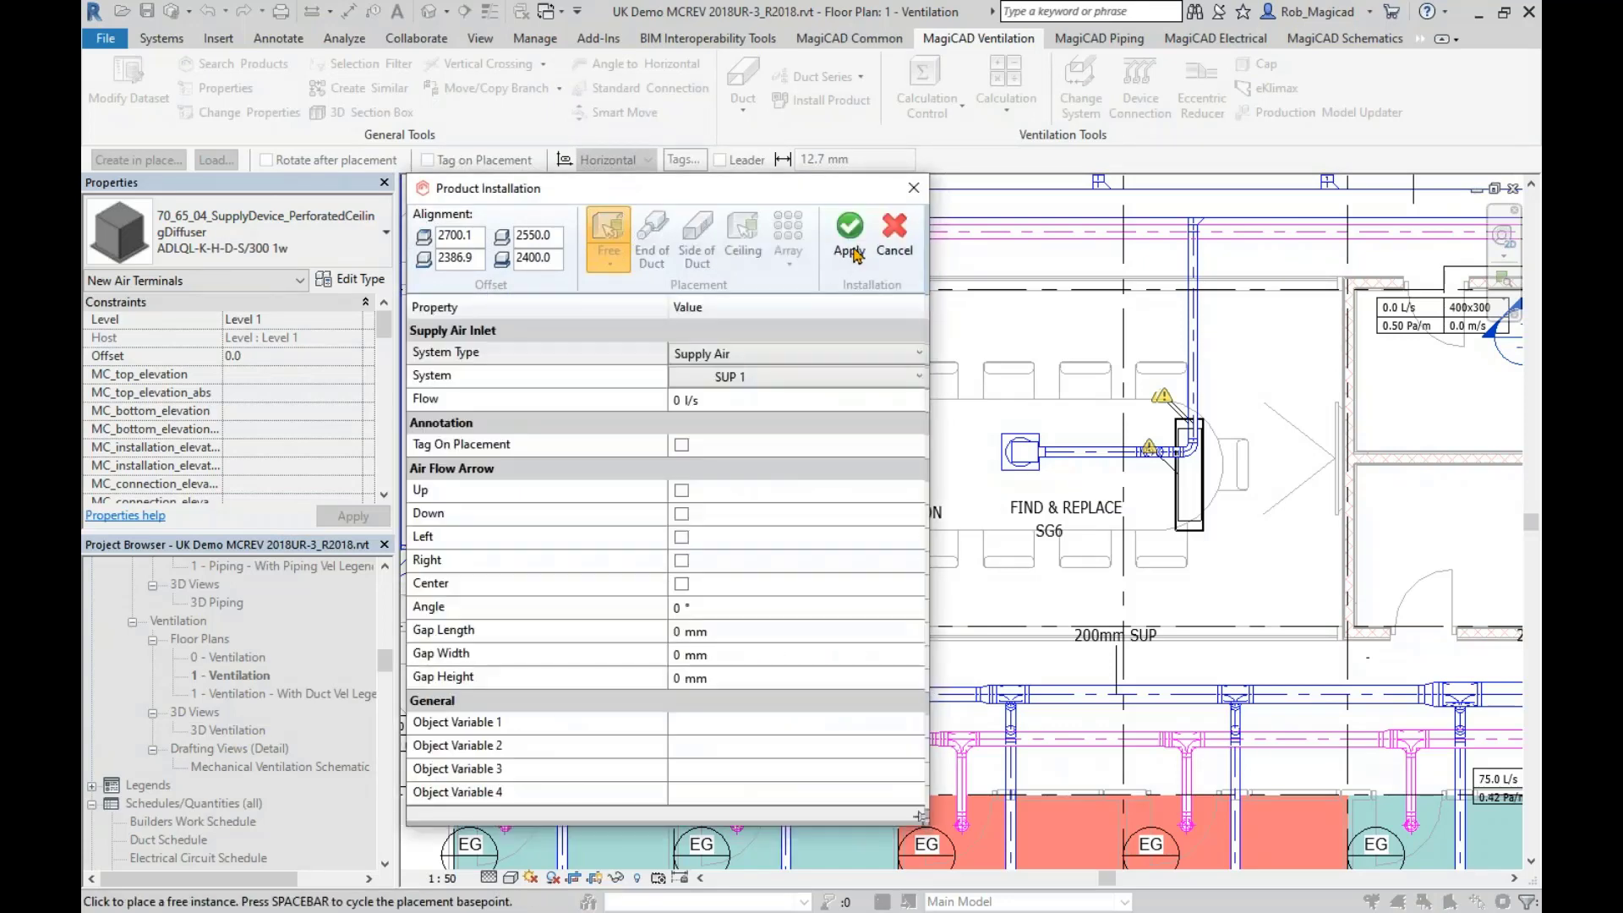
left_click(852, 252)
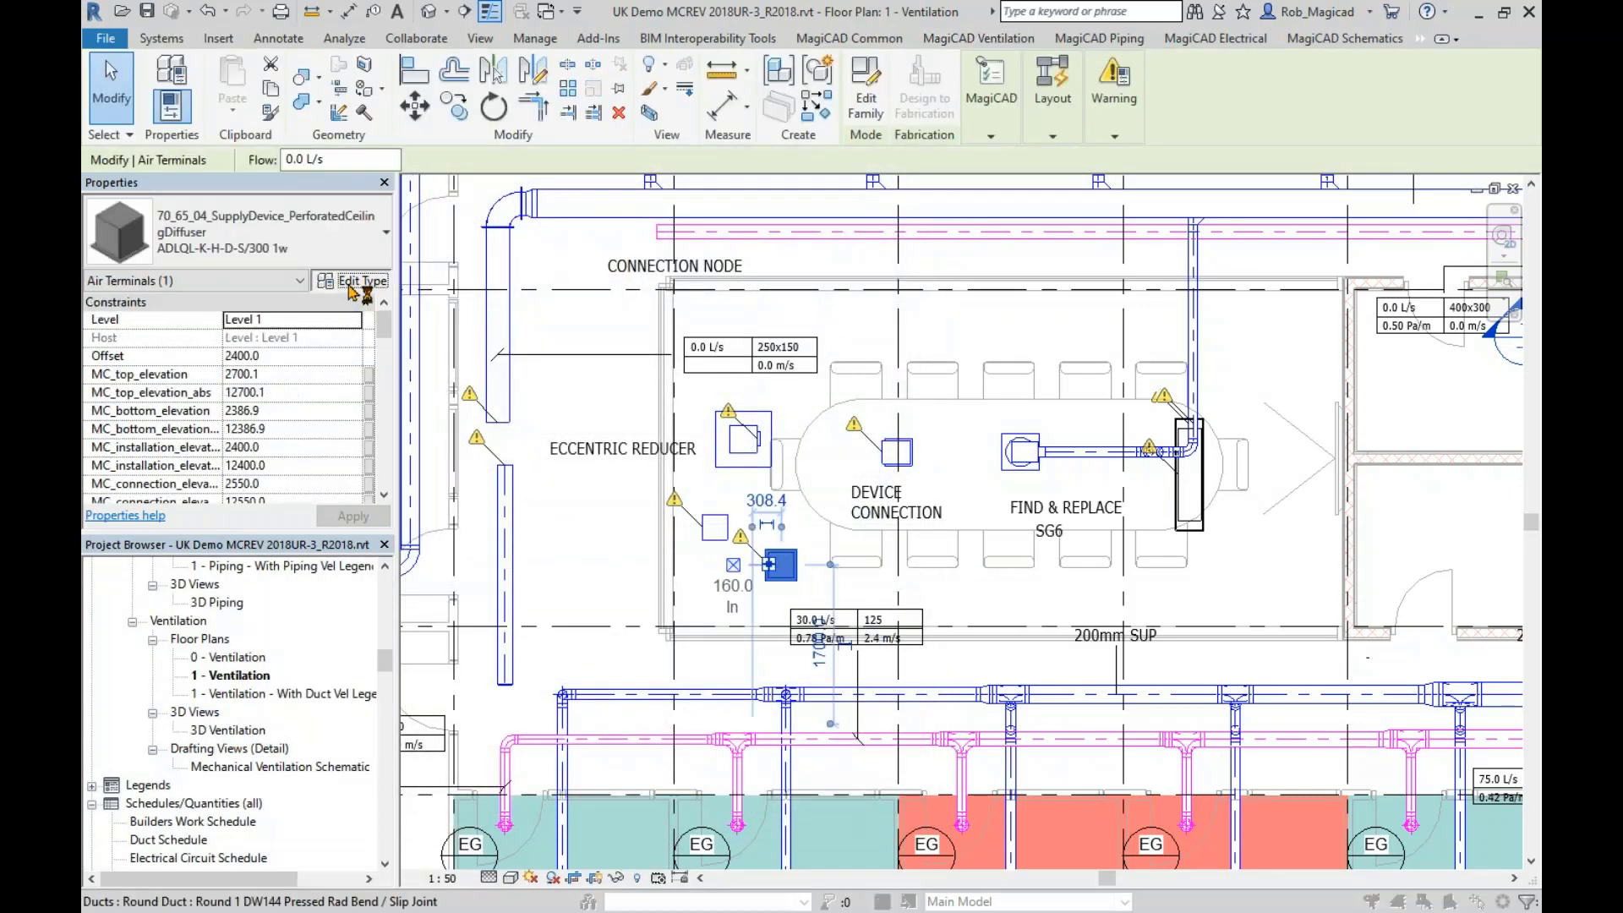
- Examine the IFC Parameters in the type properties of the placed ADLQL-K-H-D-S/300 1w air terminal and cancel without changes
left_click_drag(1094, 422, 1104, 678)
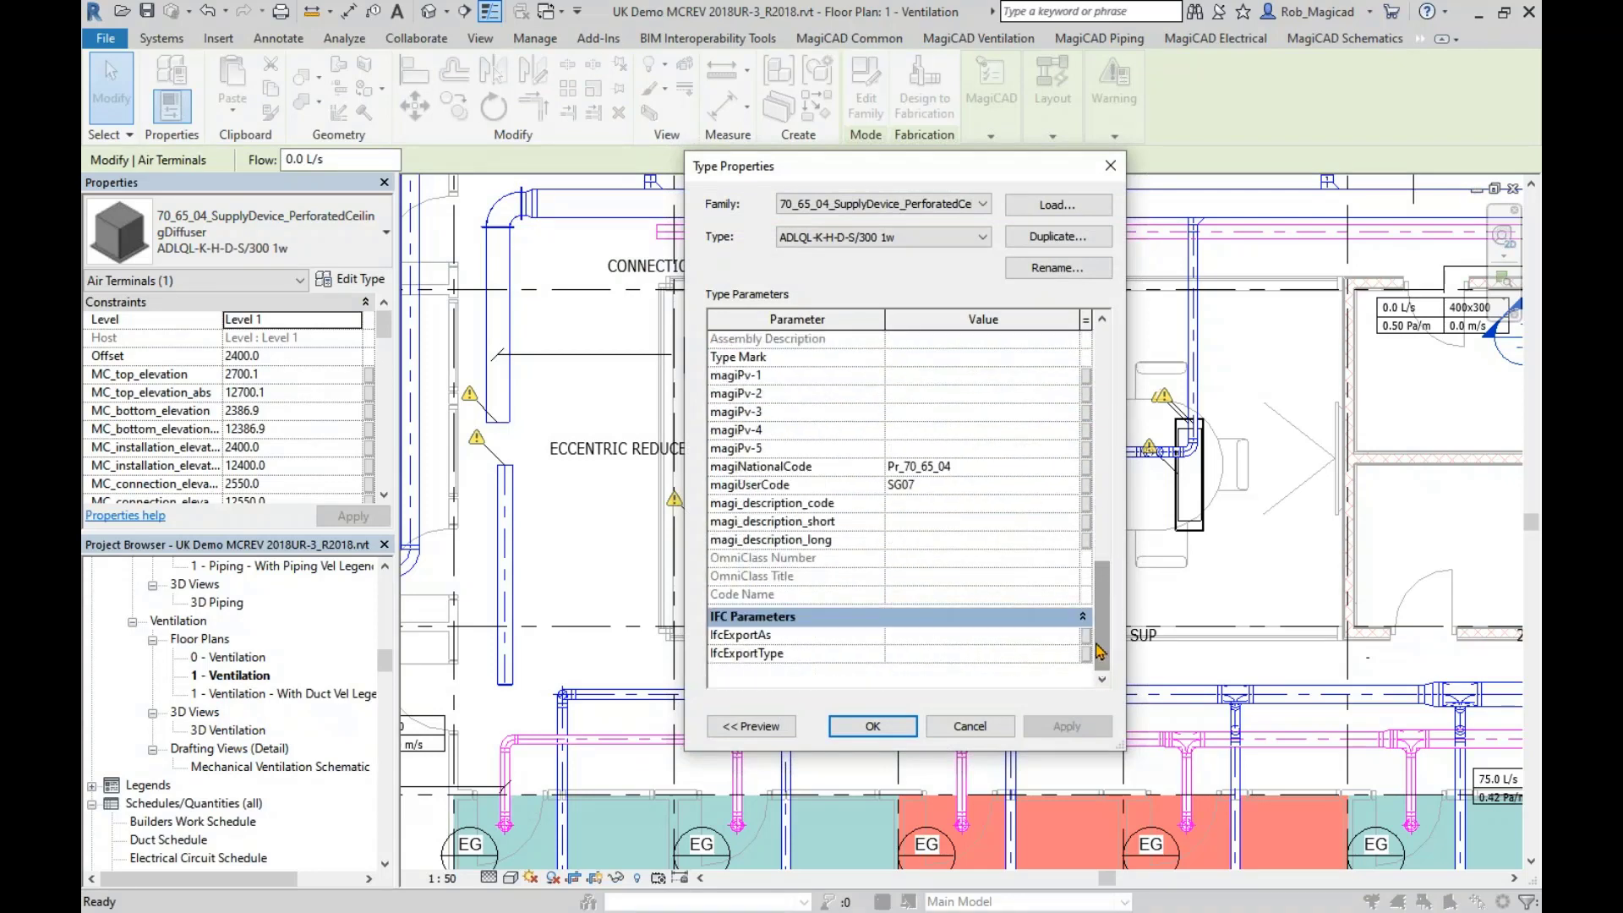
left_click(964, 727)
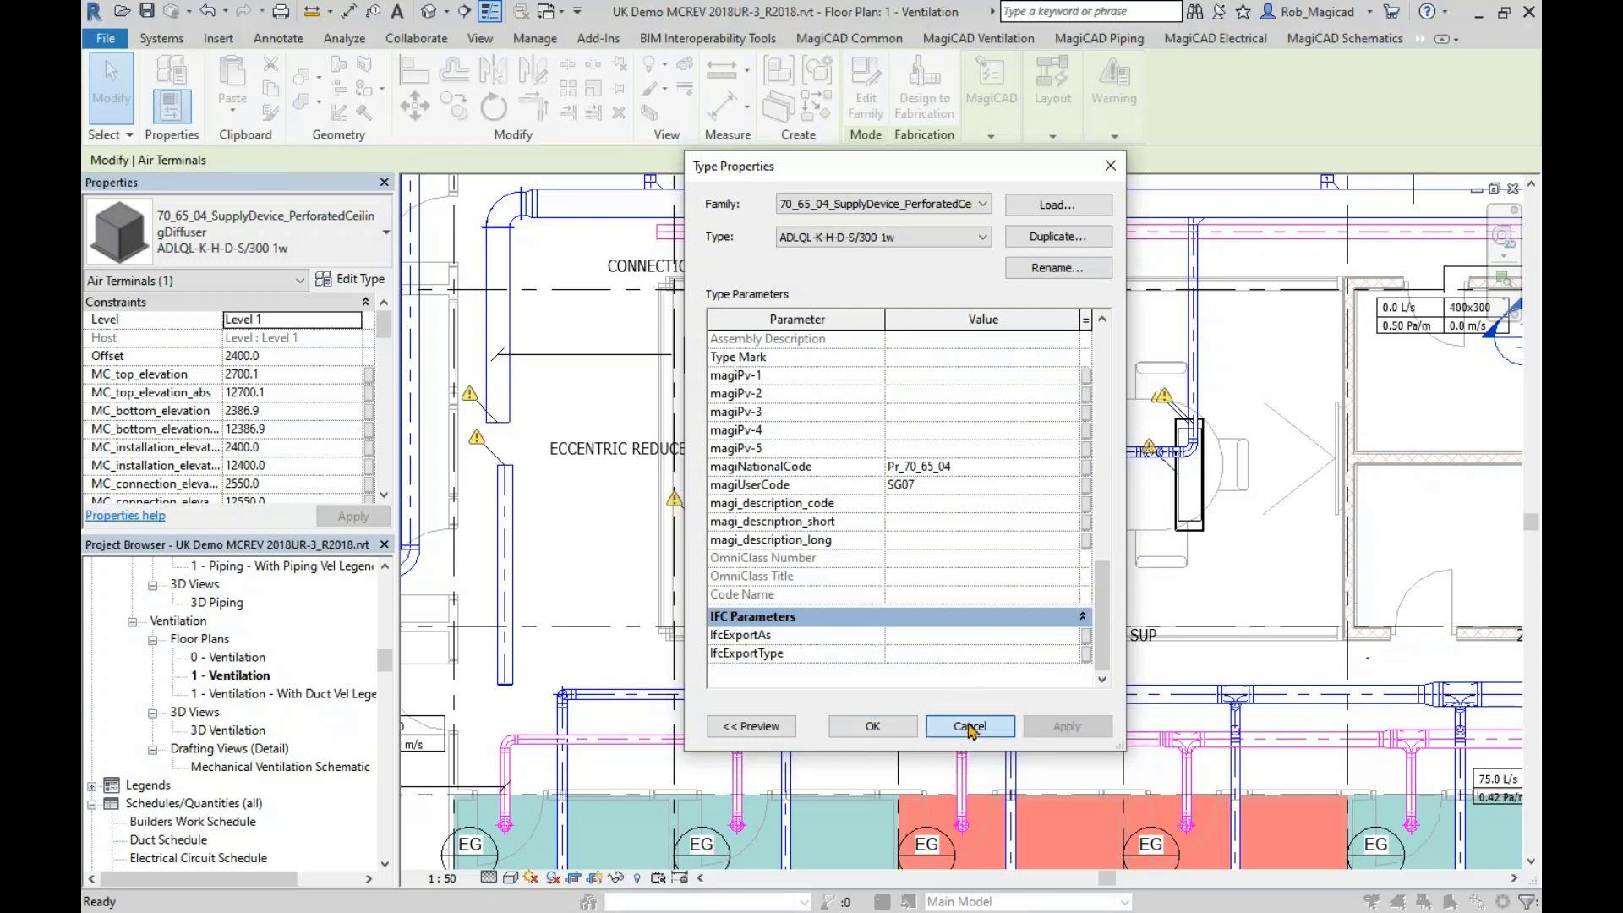
left_click(827, 420)
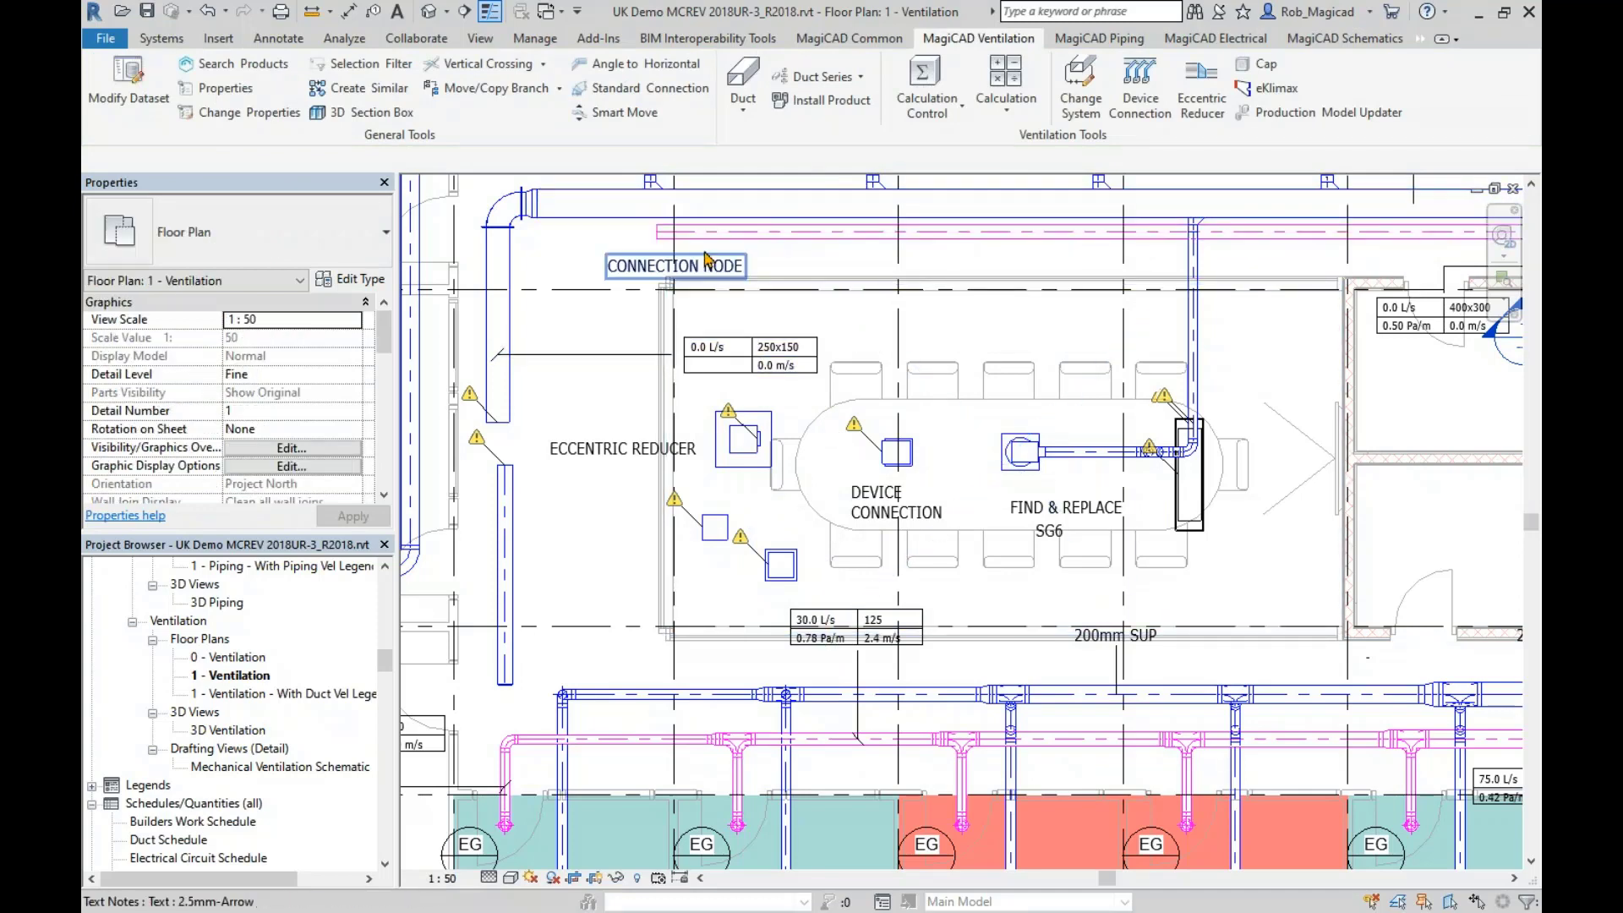
- Reopen the dataset and update the IFC classification of supply air device SG07 to the project, along with all its additional parameters
left_click(112, 96)
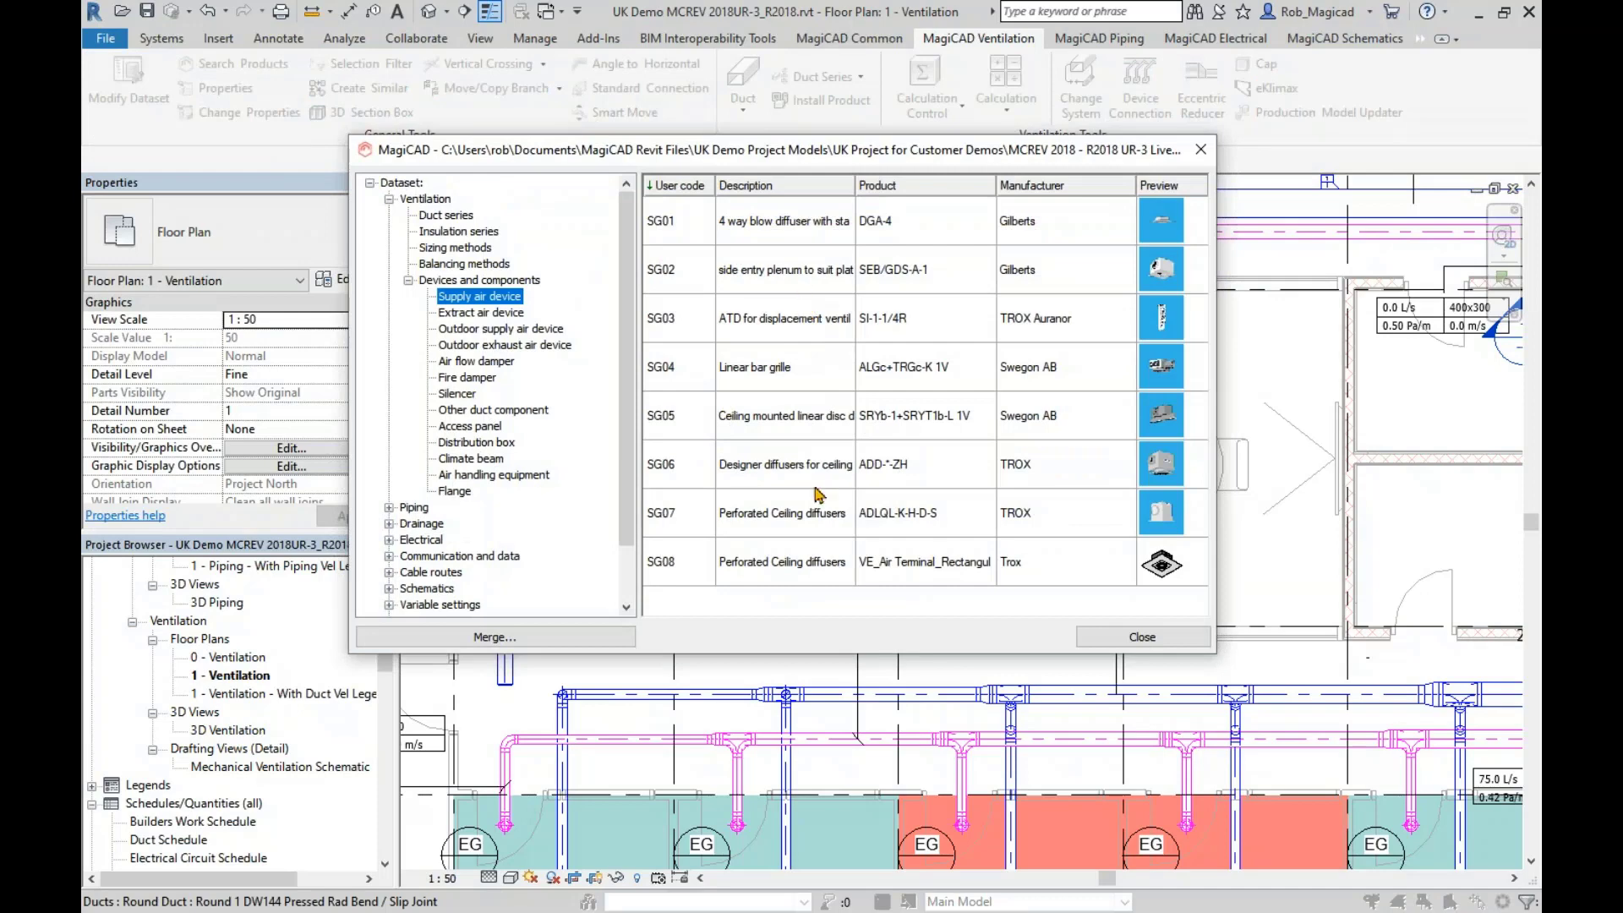
left_click(785, 225)
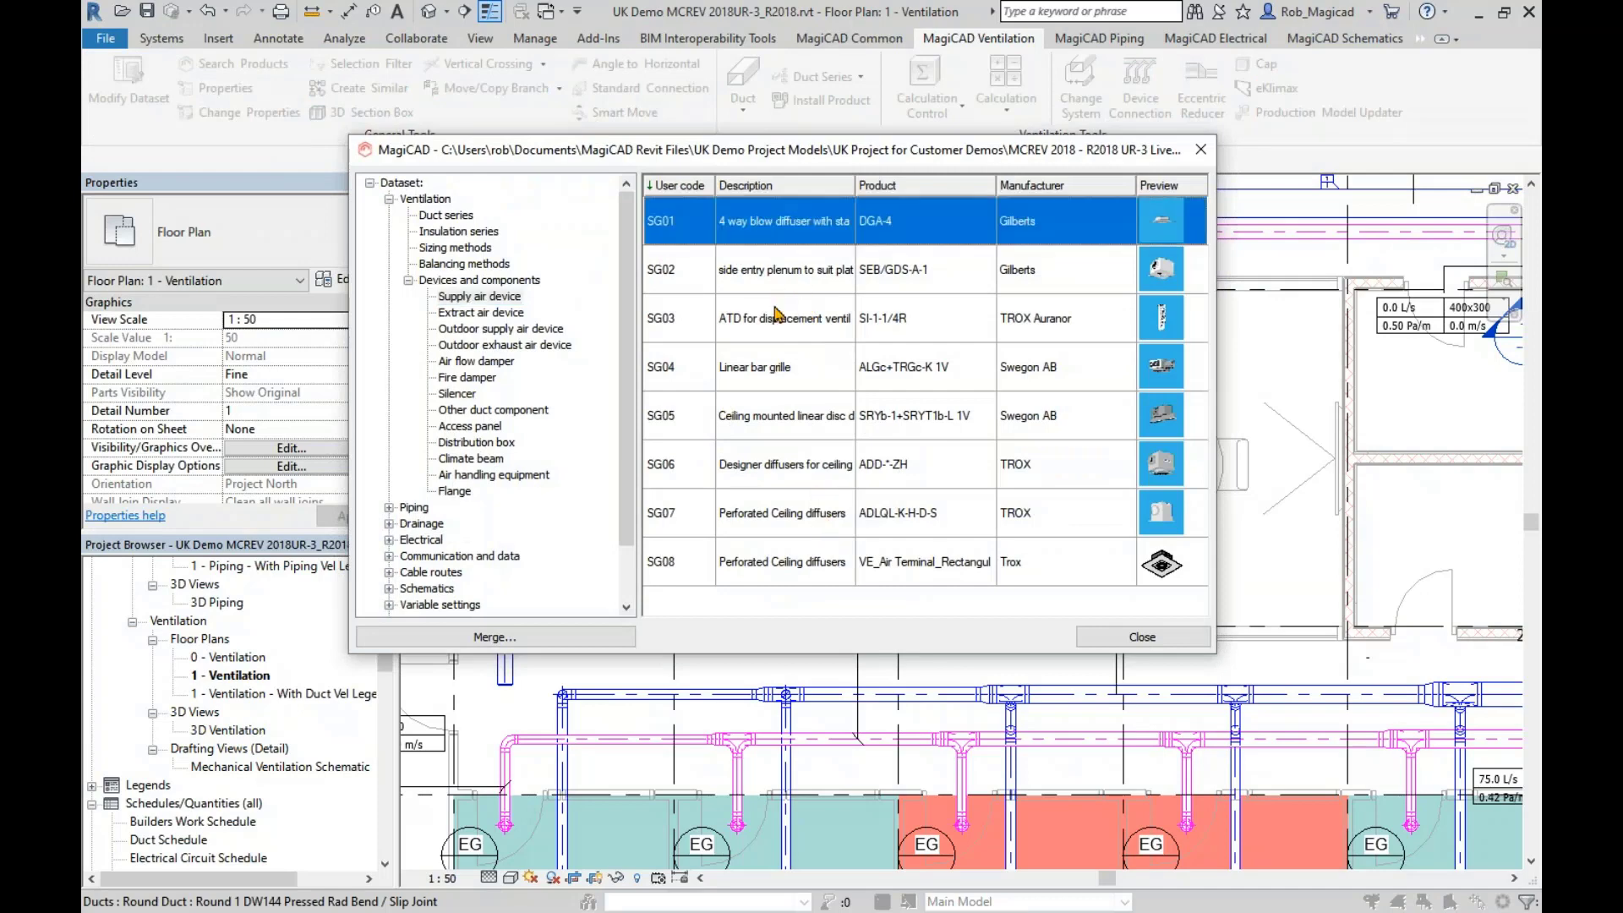
left_click(761, 523)
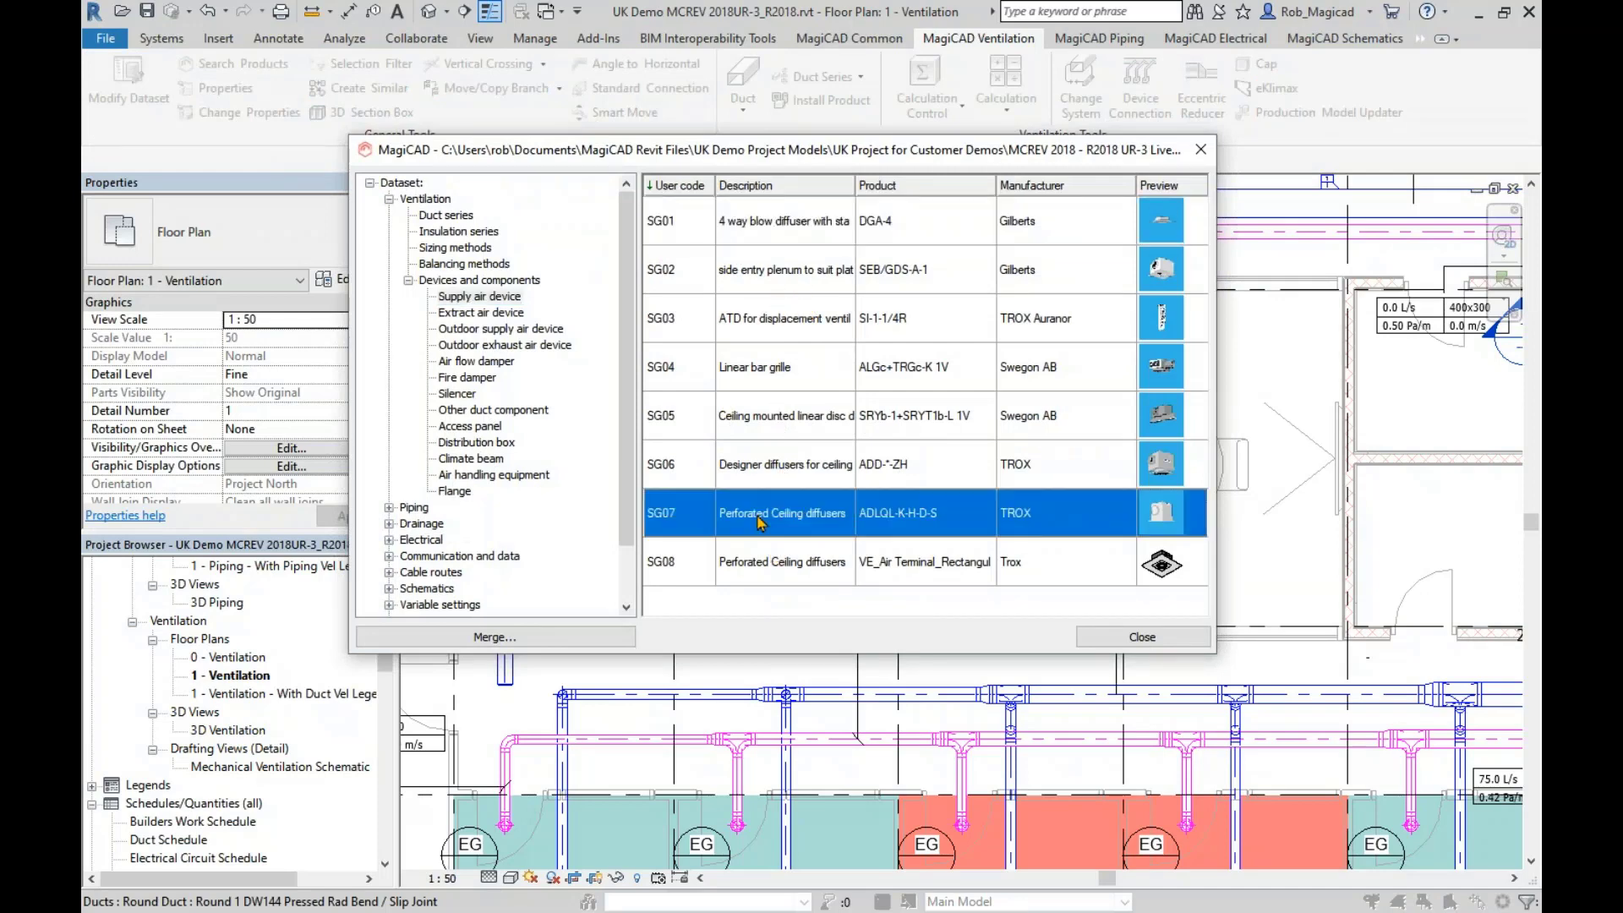
right_click(760, 523)
left_click(824, 656)
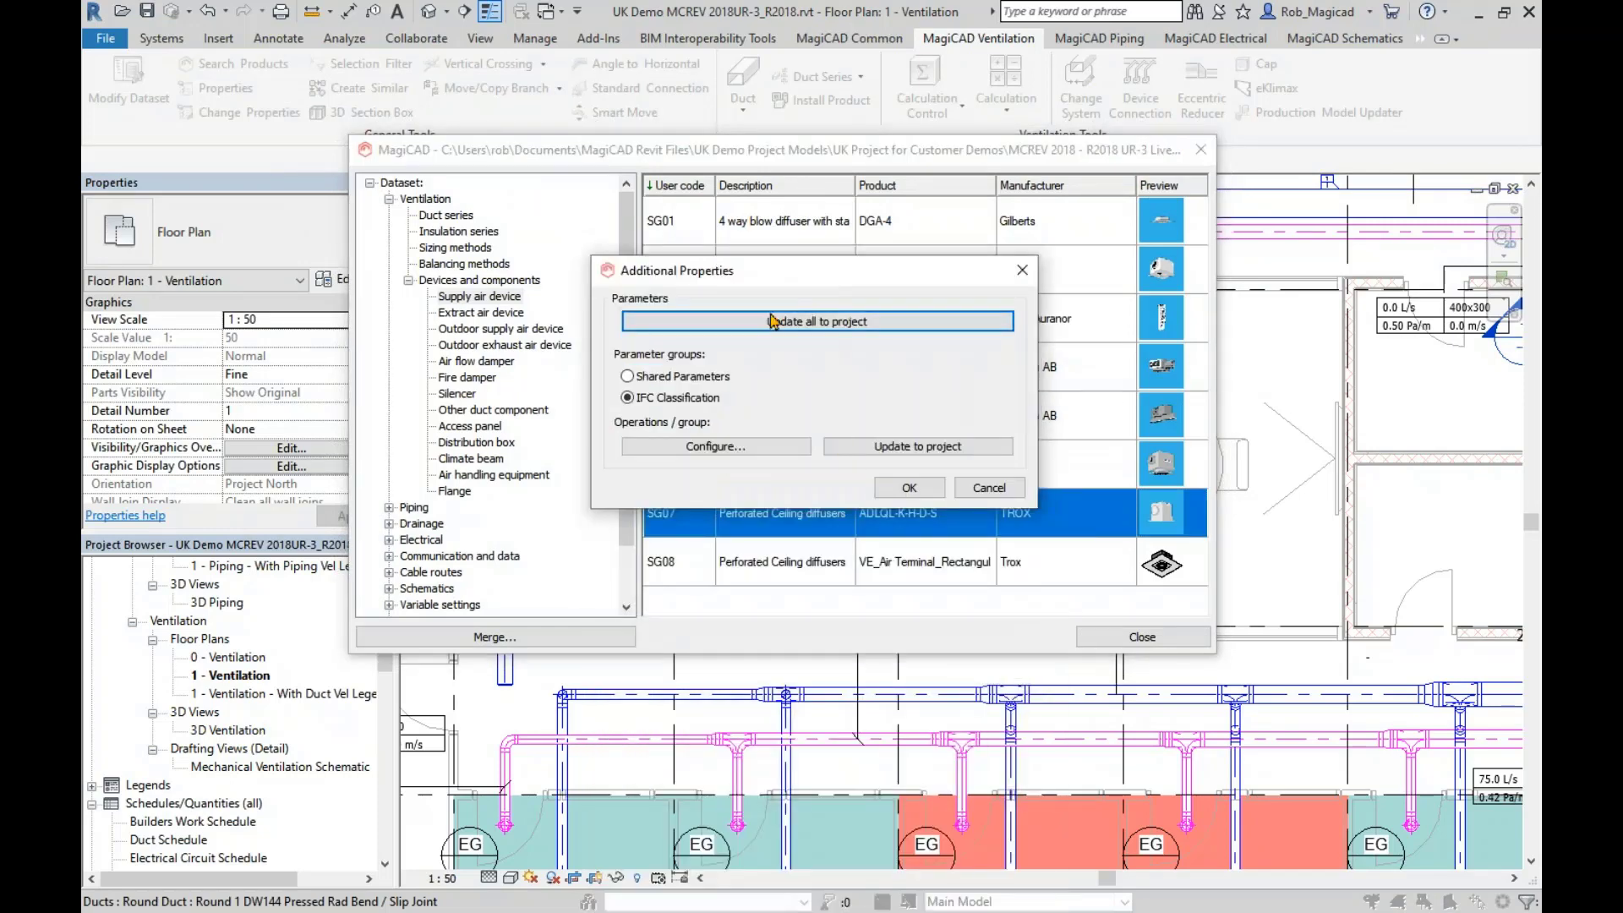
left_click(876, 451)
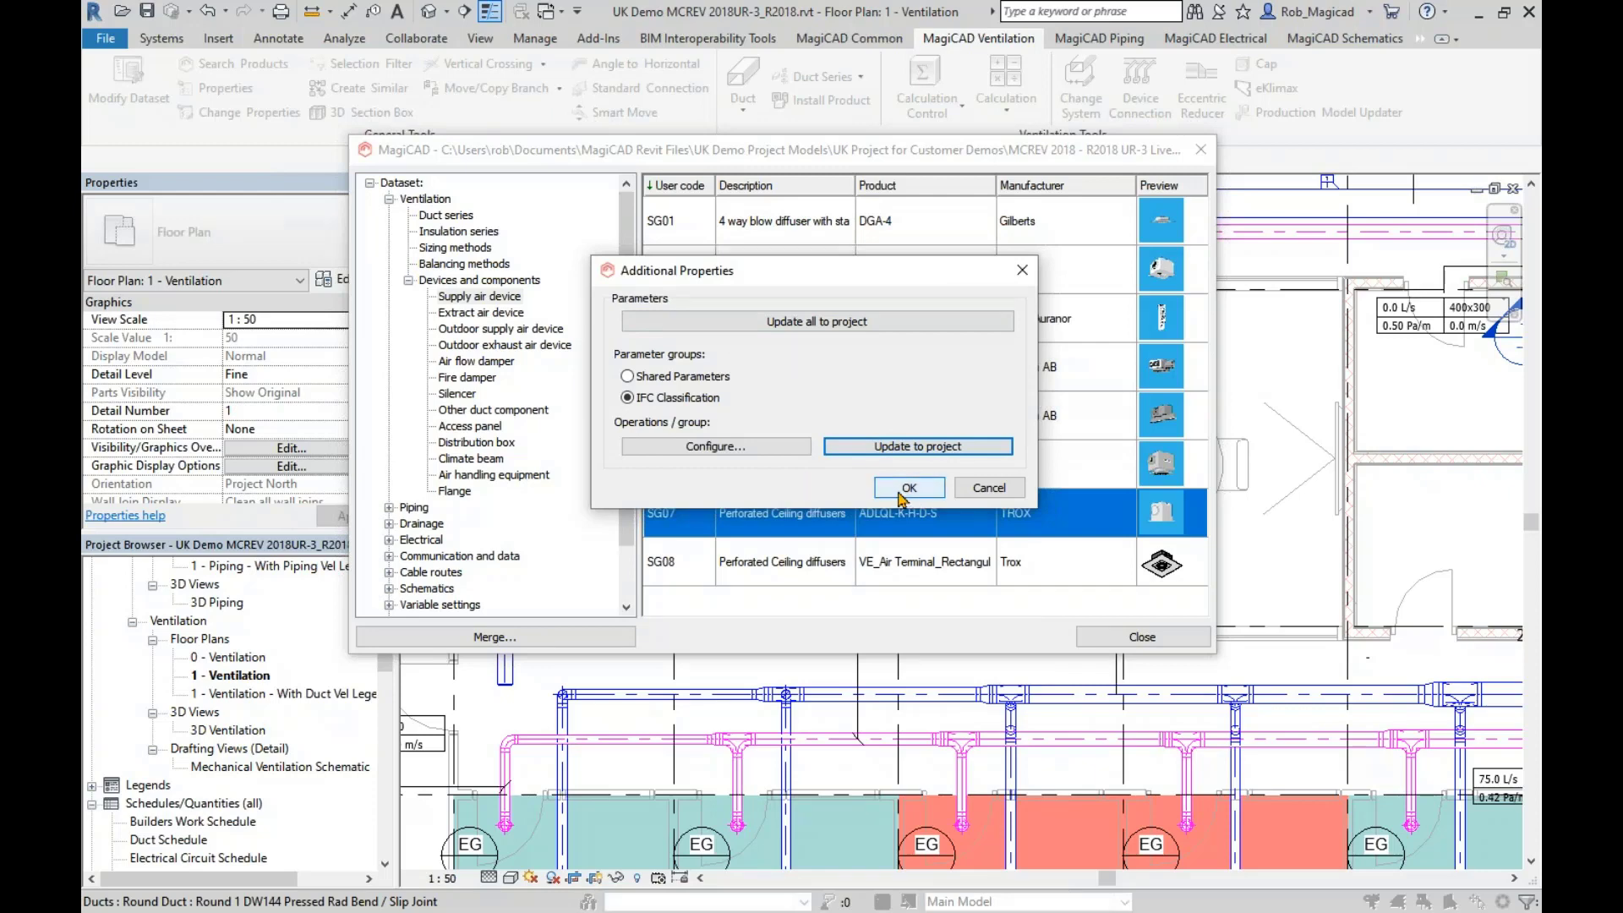
left_click(799, 325)
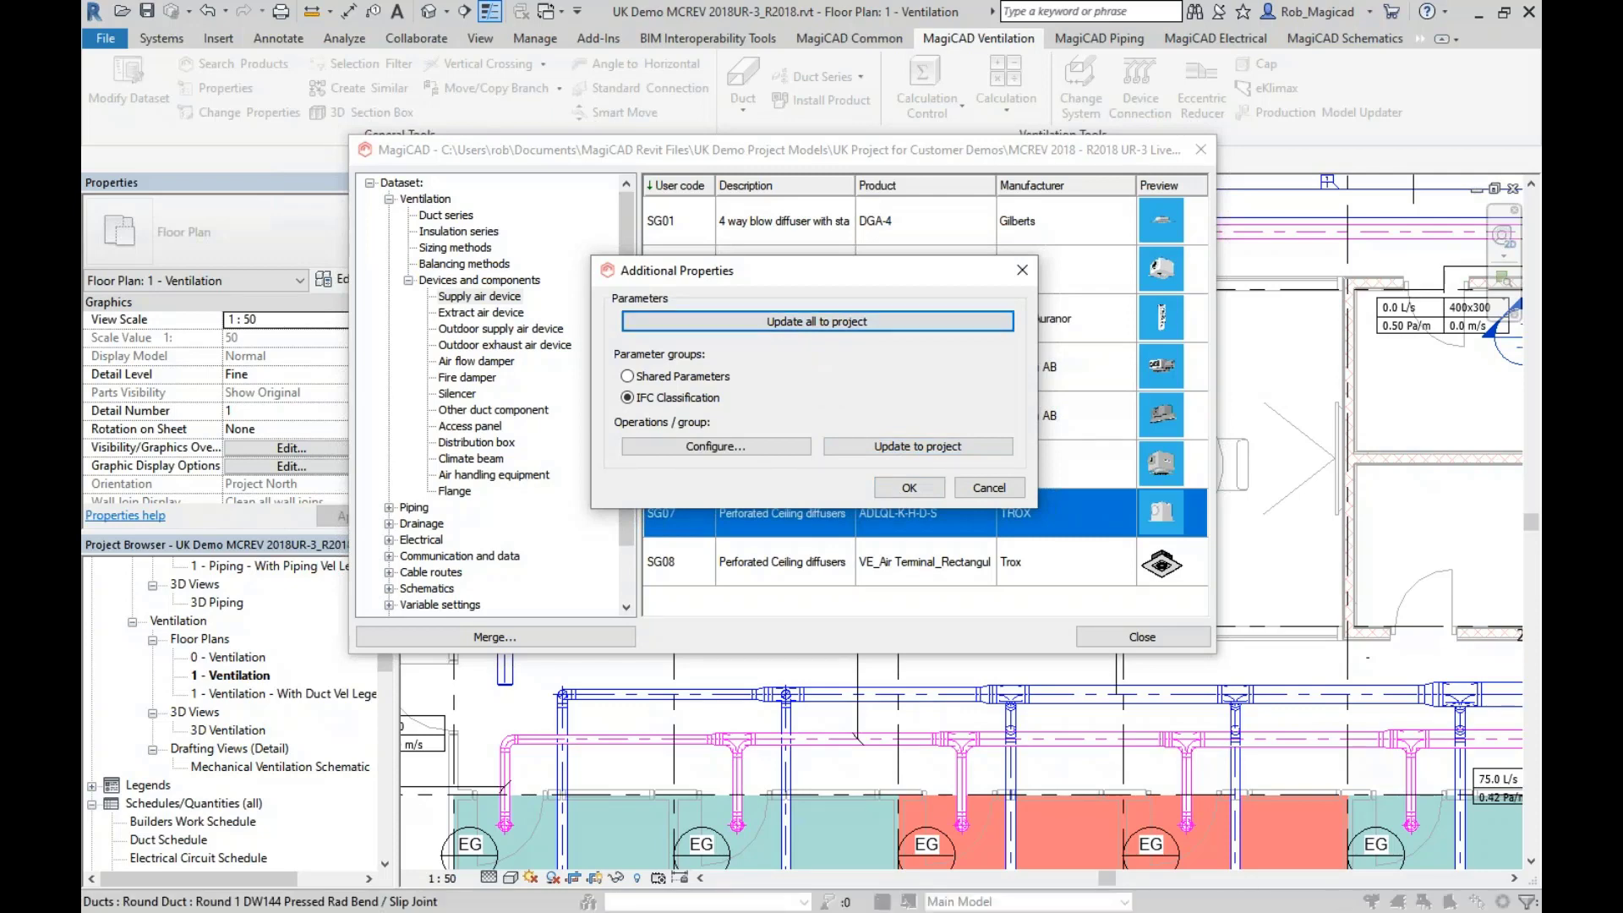
- Accept the additional properties of supply air device SG07 and close the dataset
left_click(901, 485)
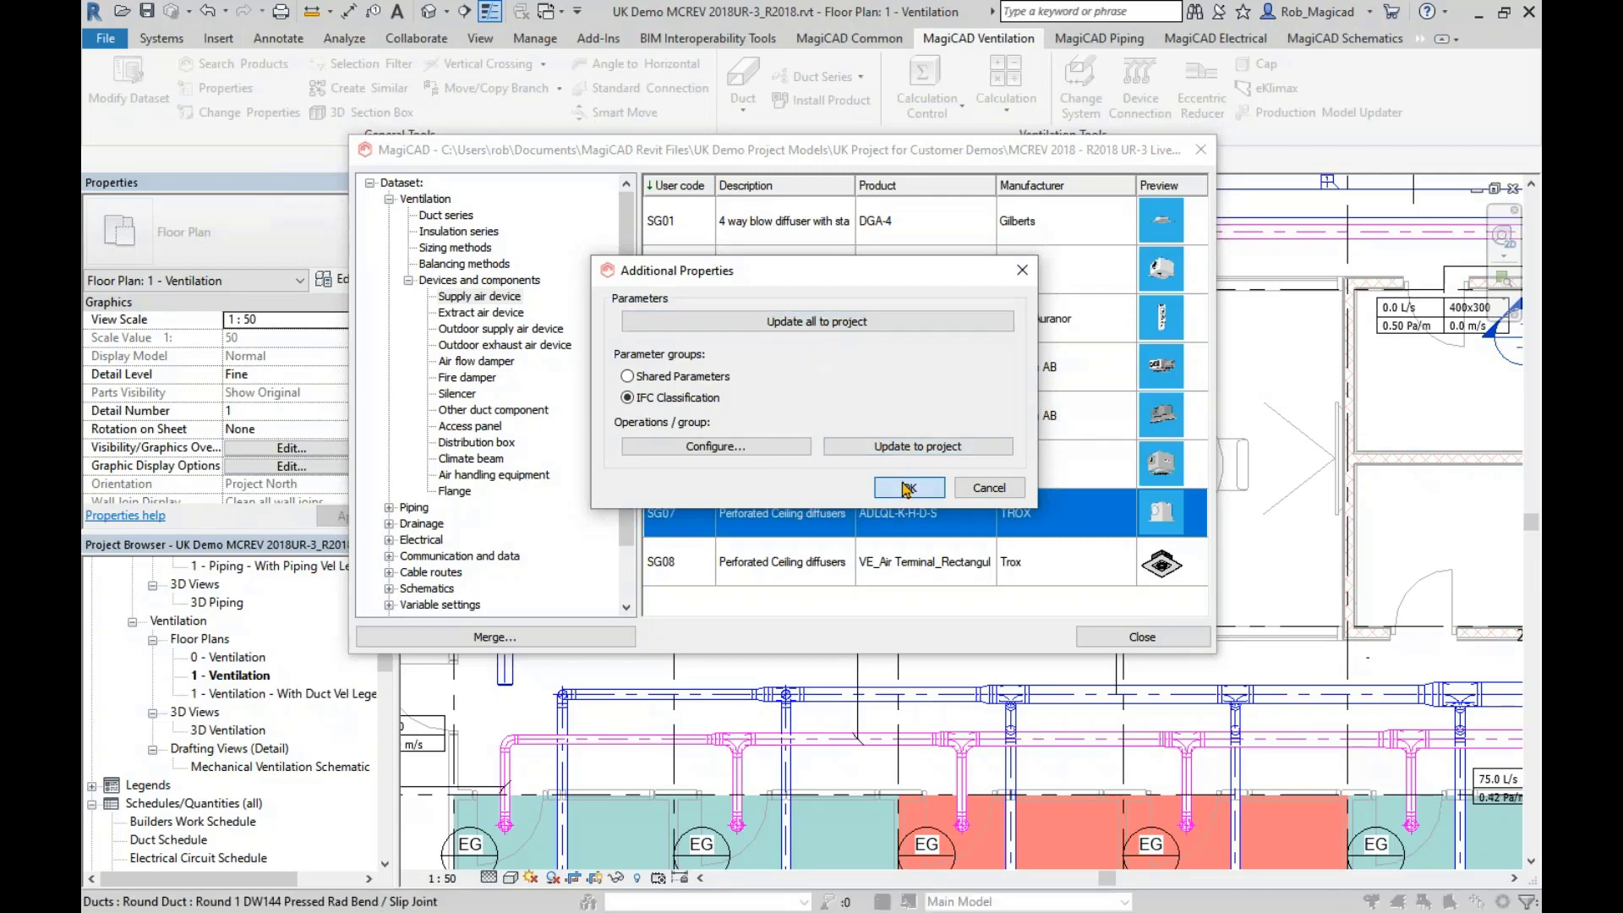
left_click(1120, 639)
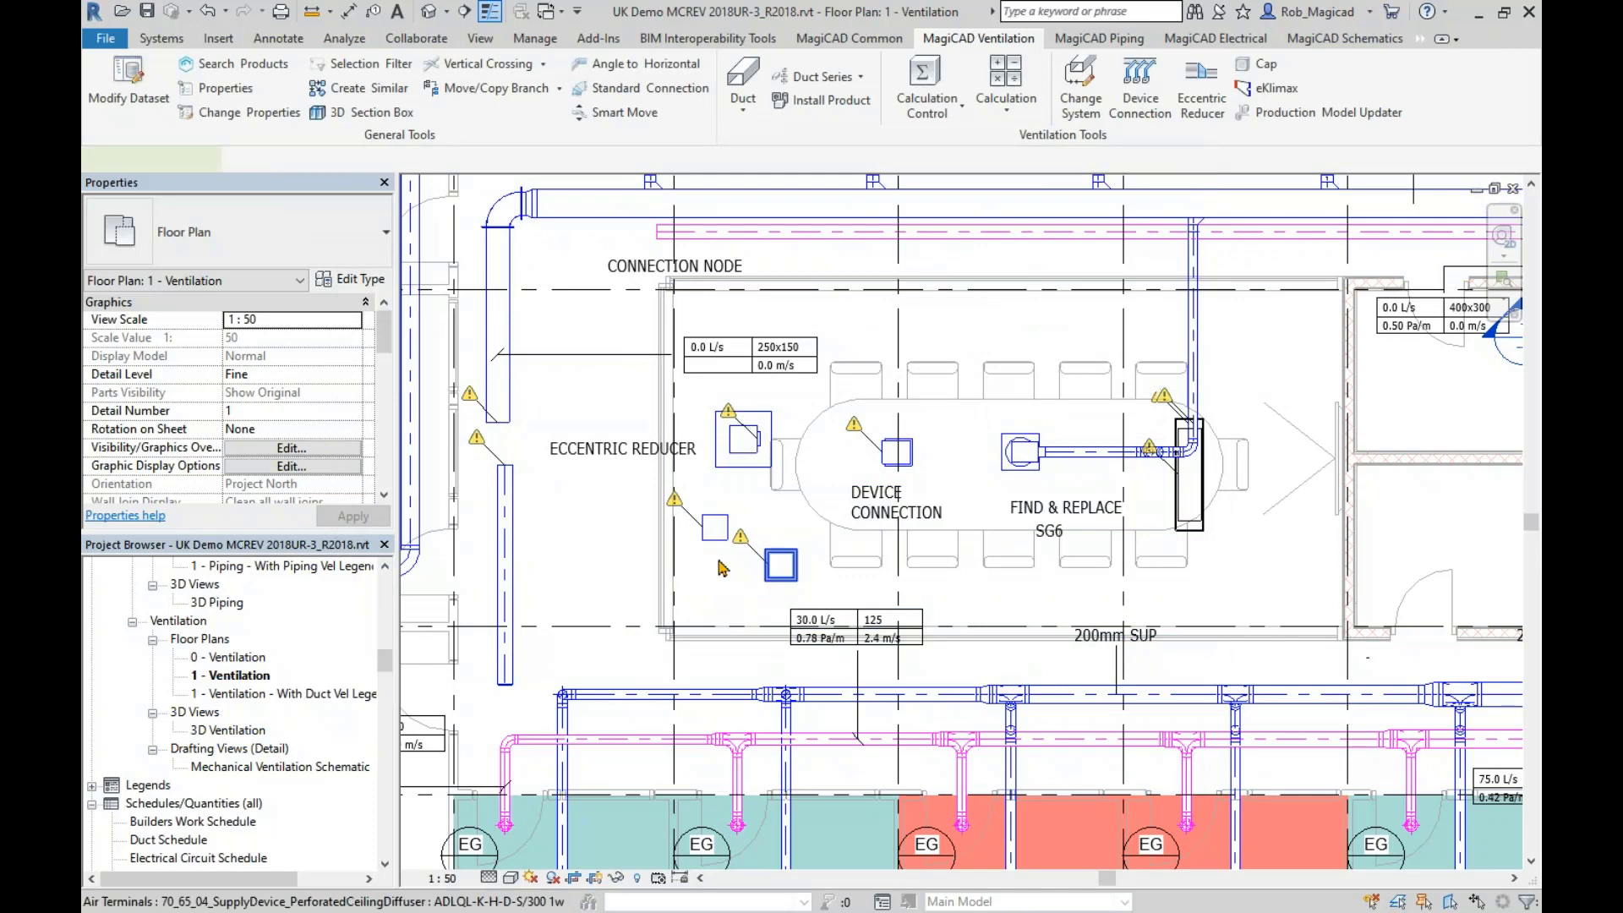
- Check the updated IFC Parameters in the type properties of the placed ADLQL-K-H-D-S/300 1w air terminal, then cancel and deselect it
left_click(777, 568)
left_click(351, 253)
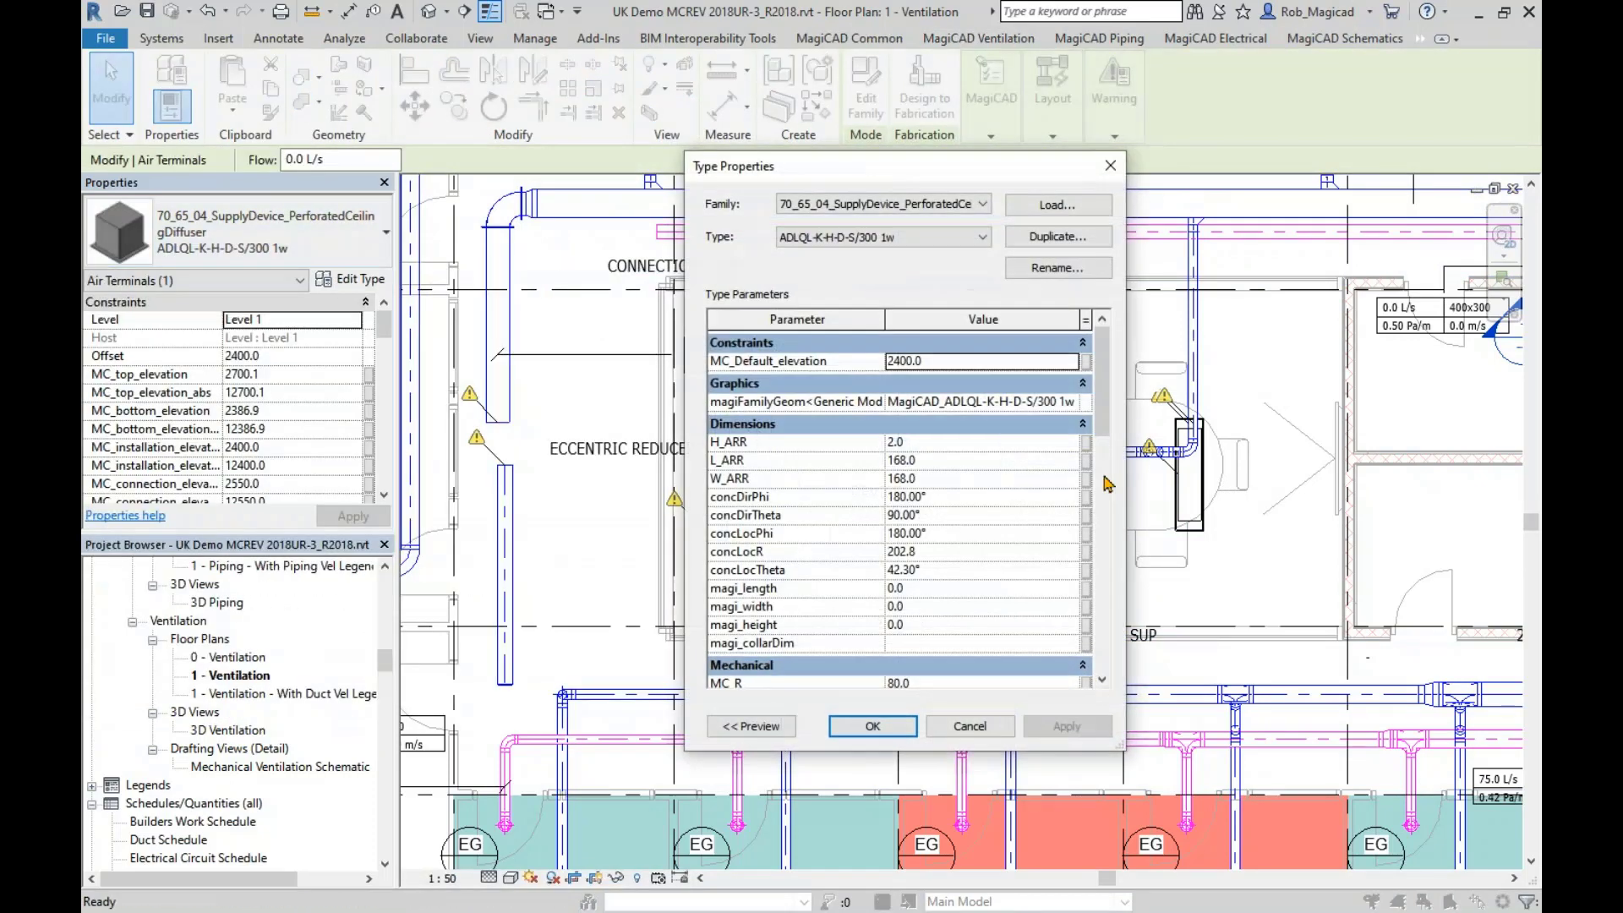
scroll(1015, 508, "down", 10)
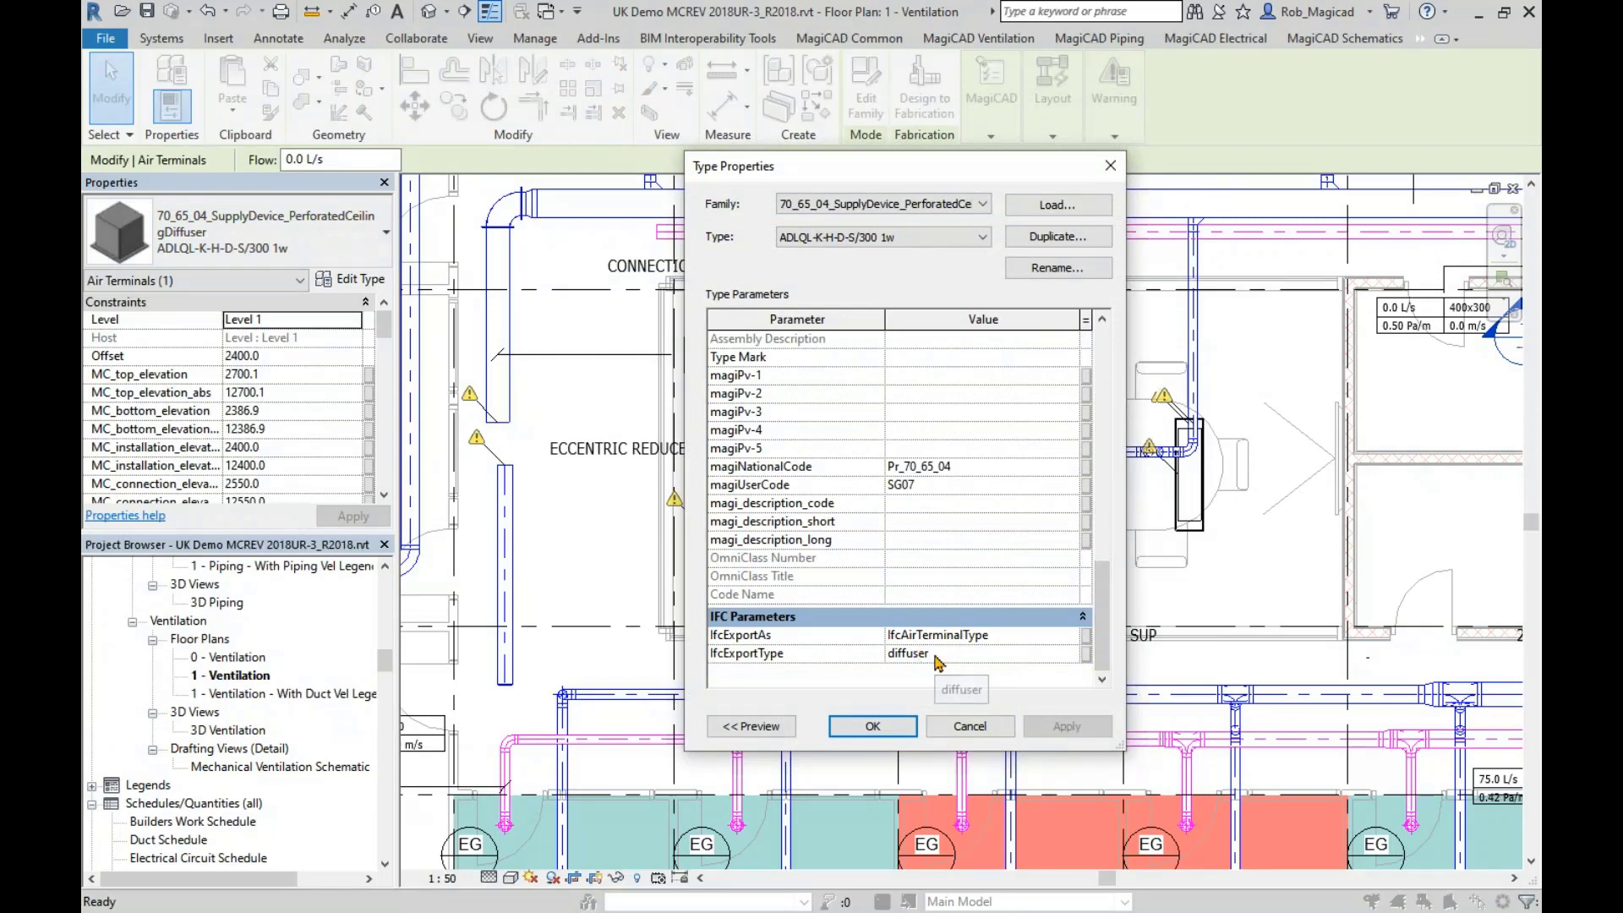
left_click(969, 726)
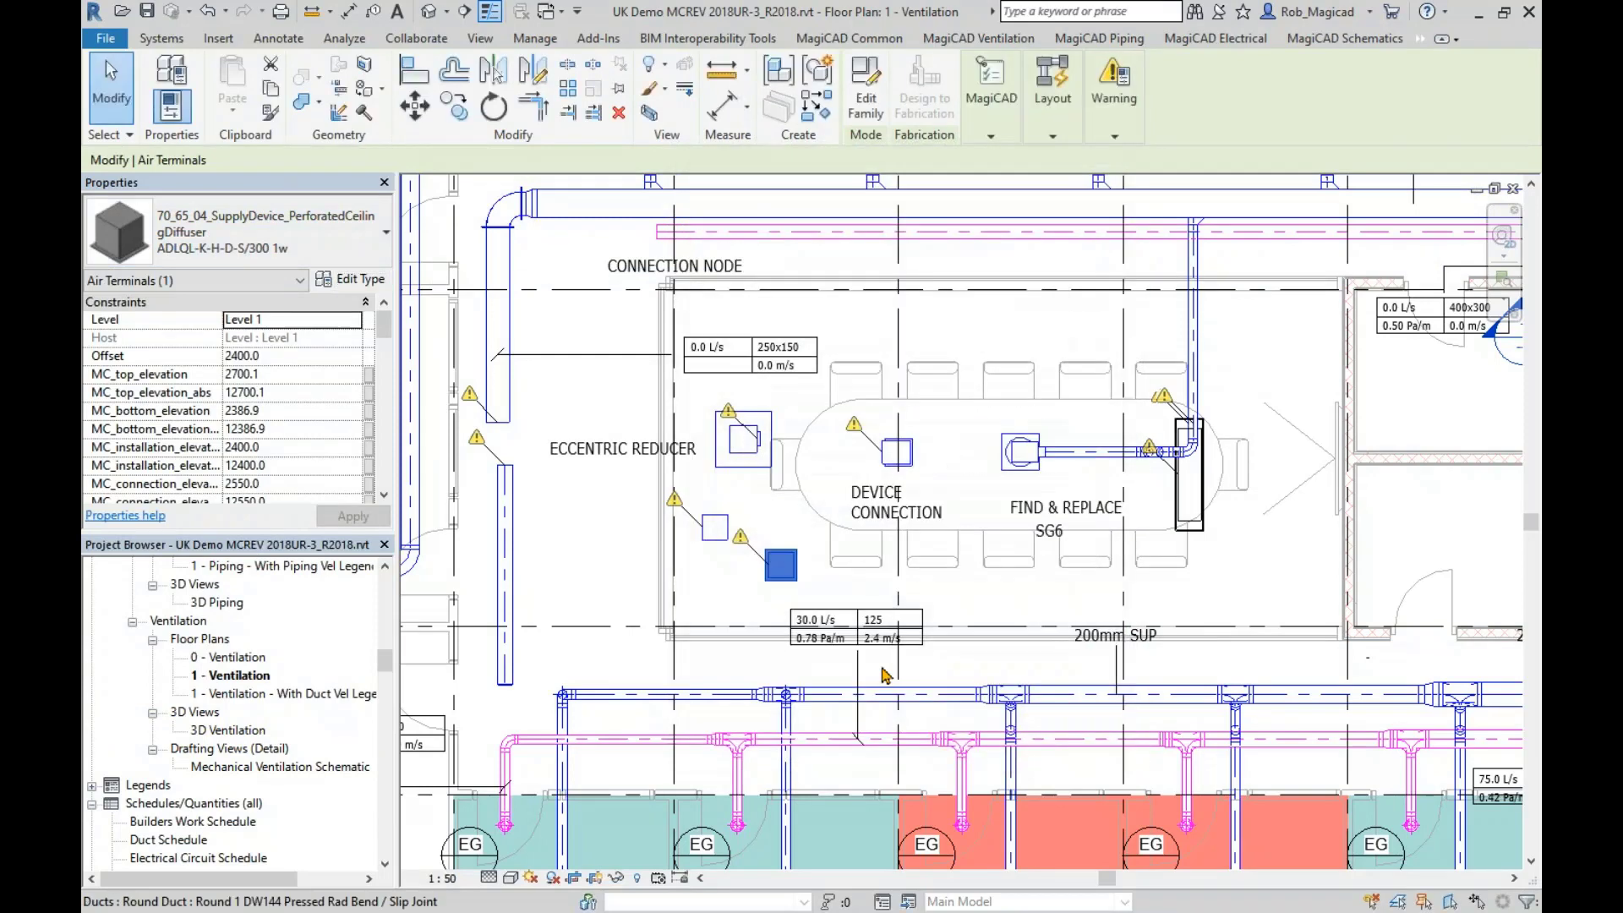
key("Escape")
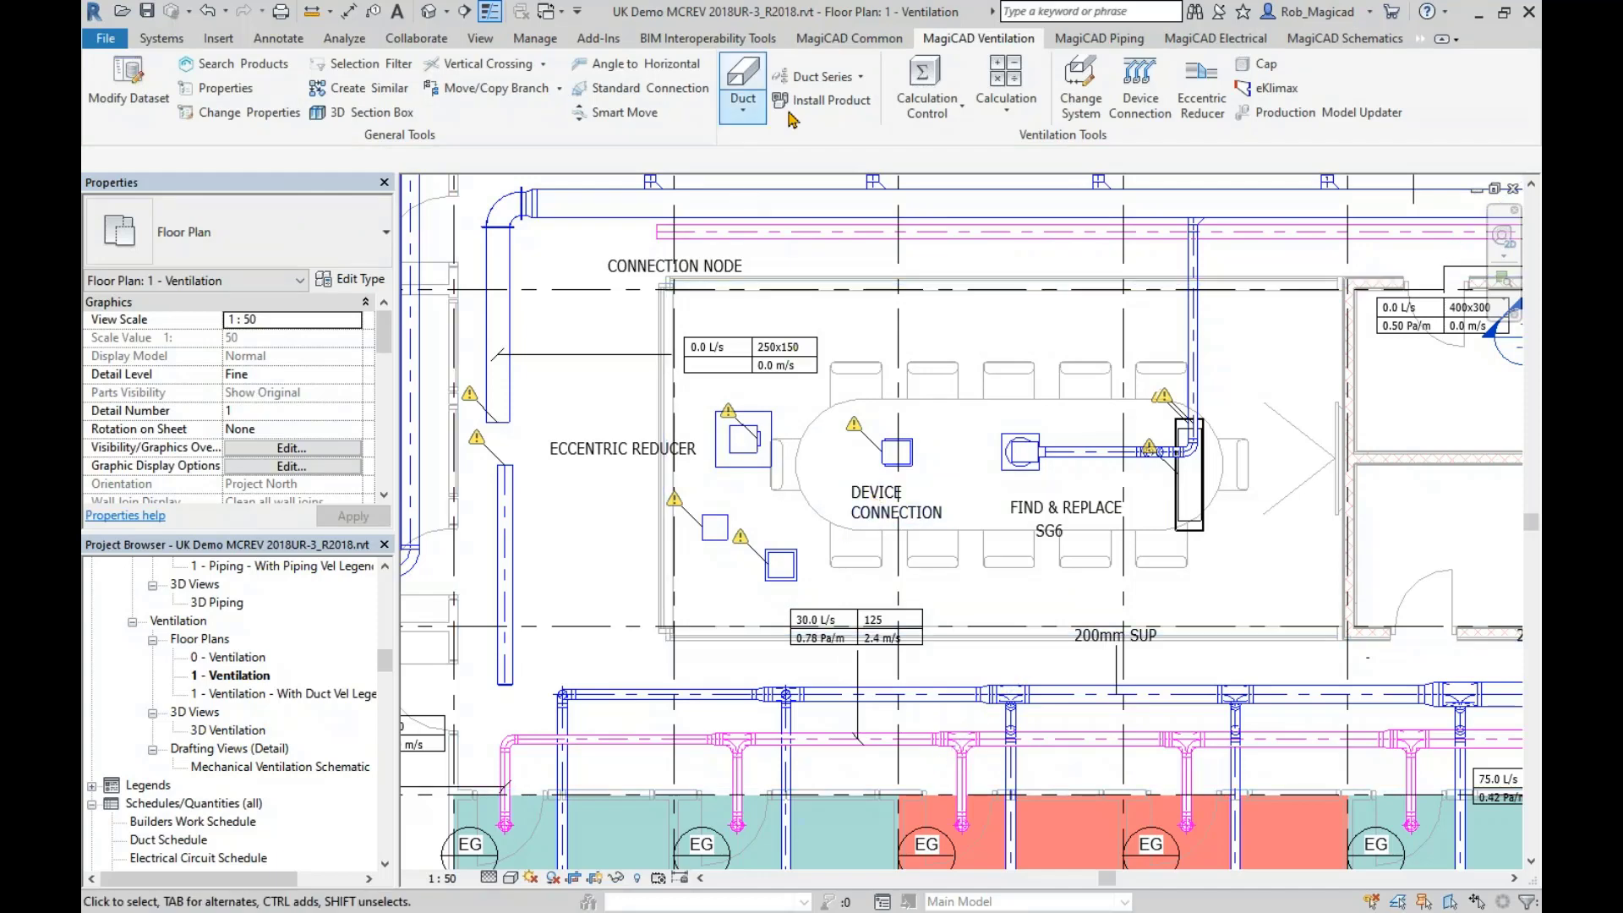
left_click(820, 103)
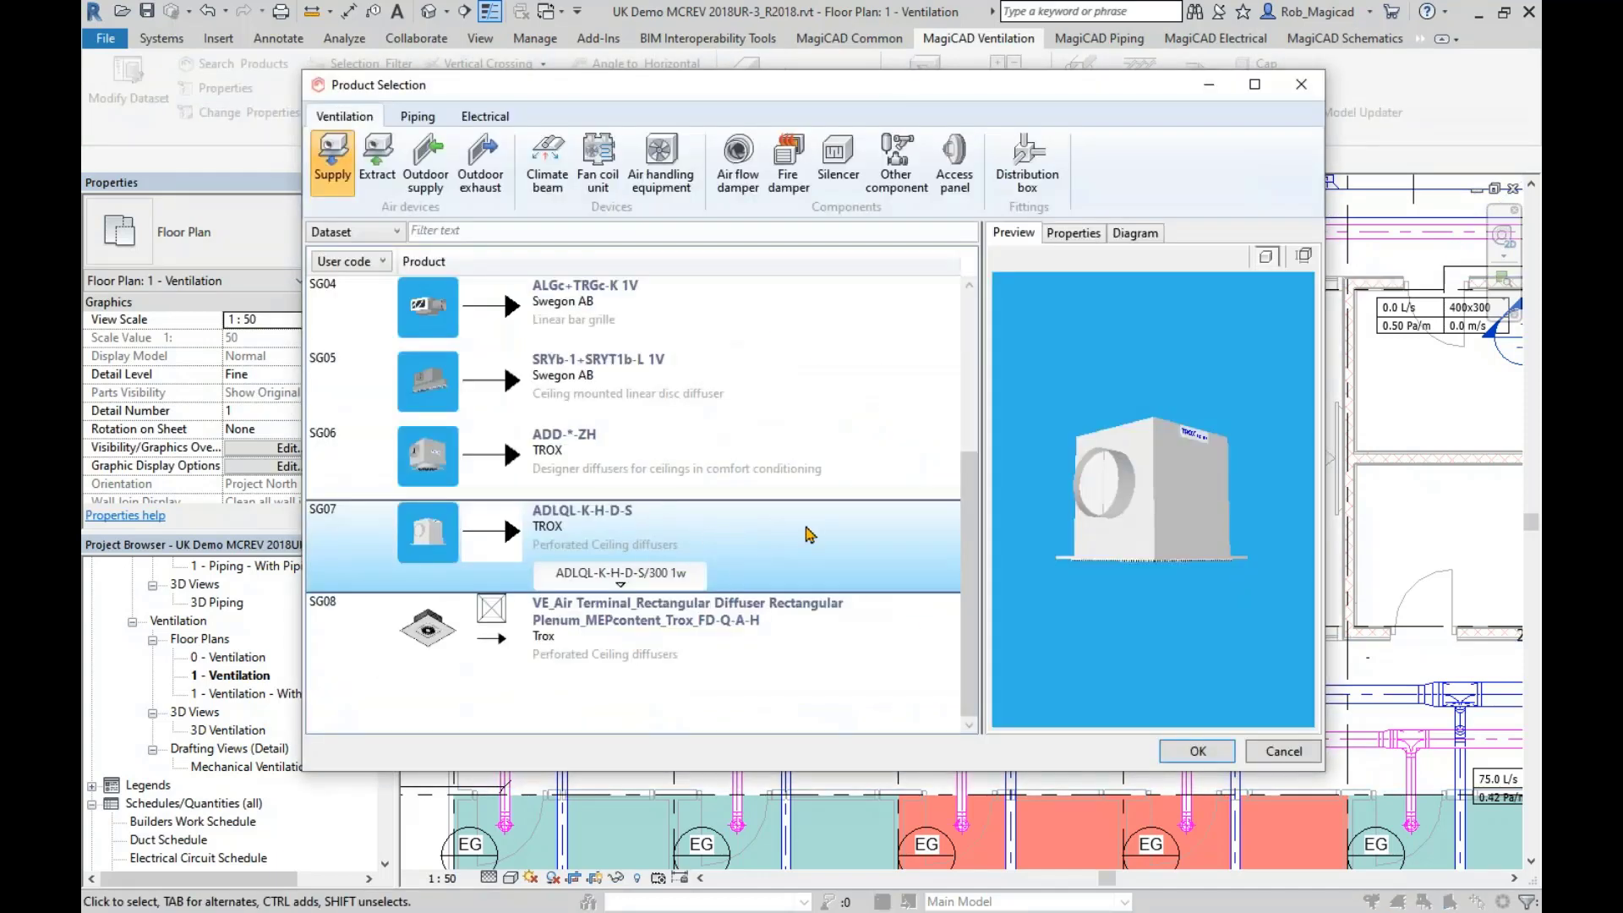
left_click(1275, 752)
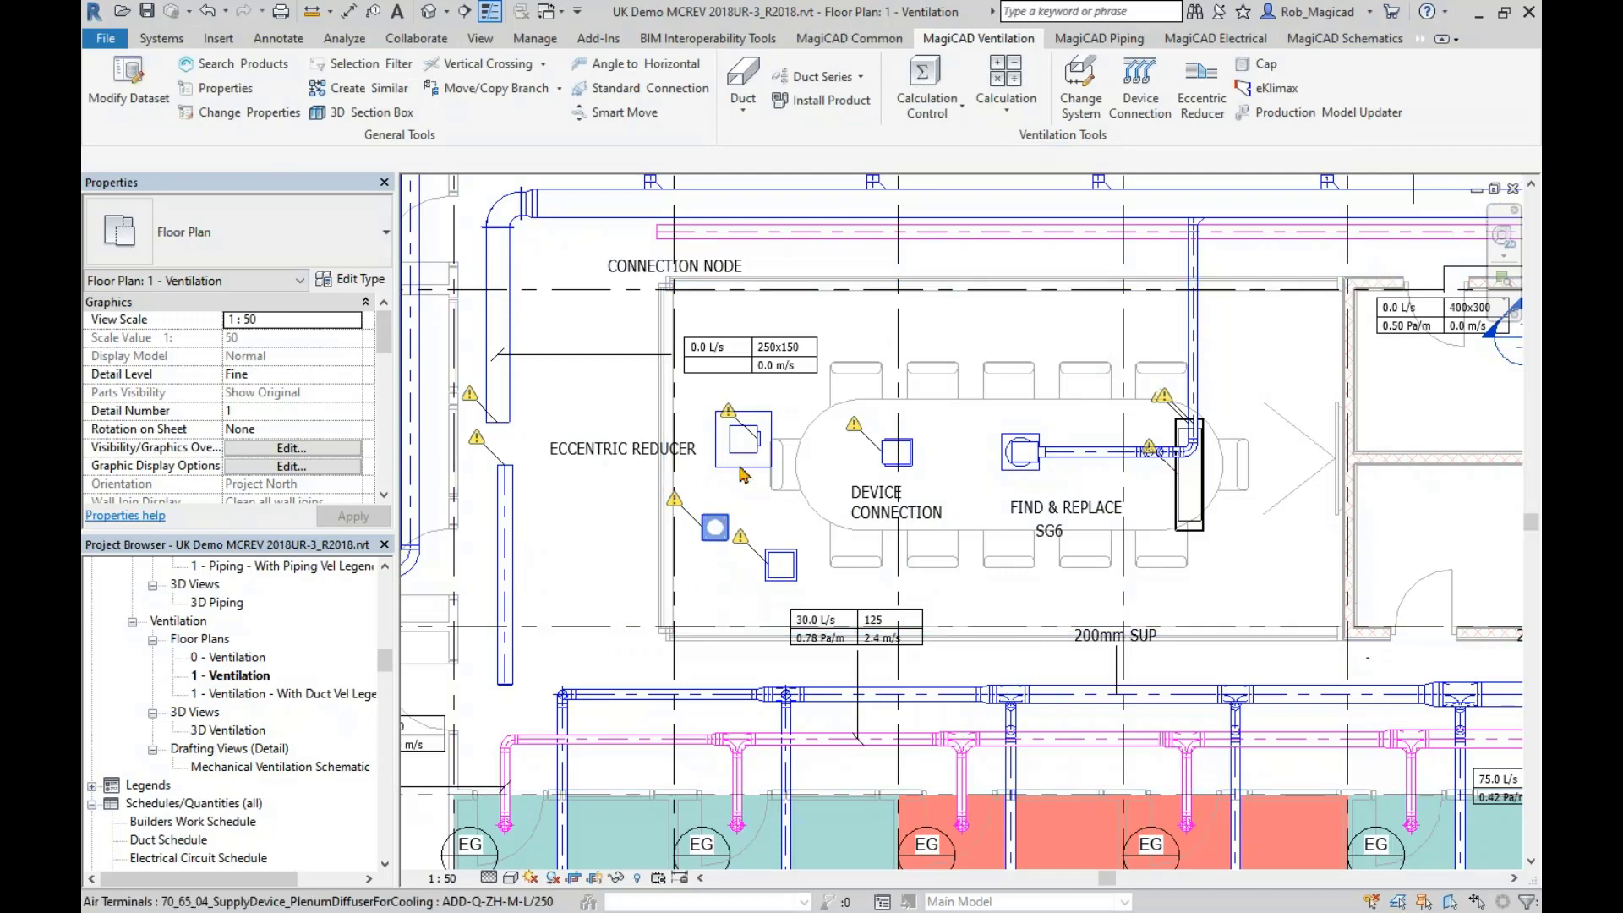
- Use Set IFC Type to assign IfcAirTerminalType with type lineardiffuser to the project's supply air device KVADRA+KRC+PER-0001/KVADRA-150+KRC+PER-100-125
left_click(853, 39)
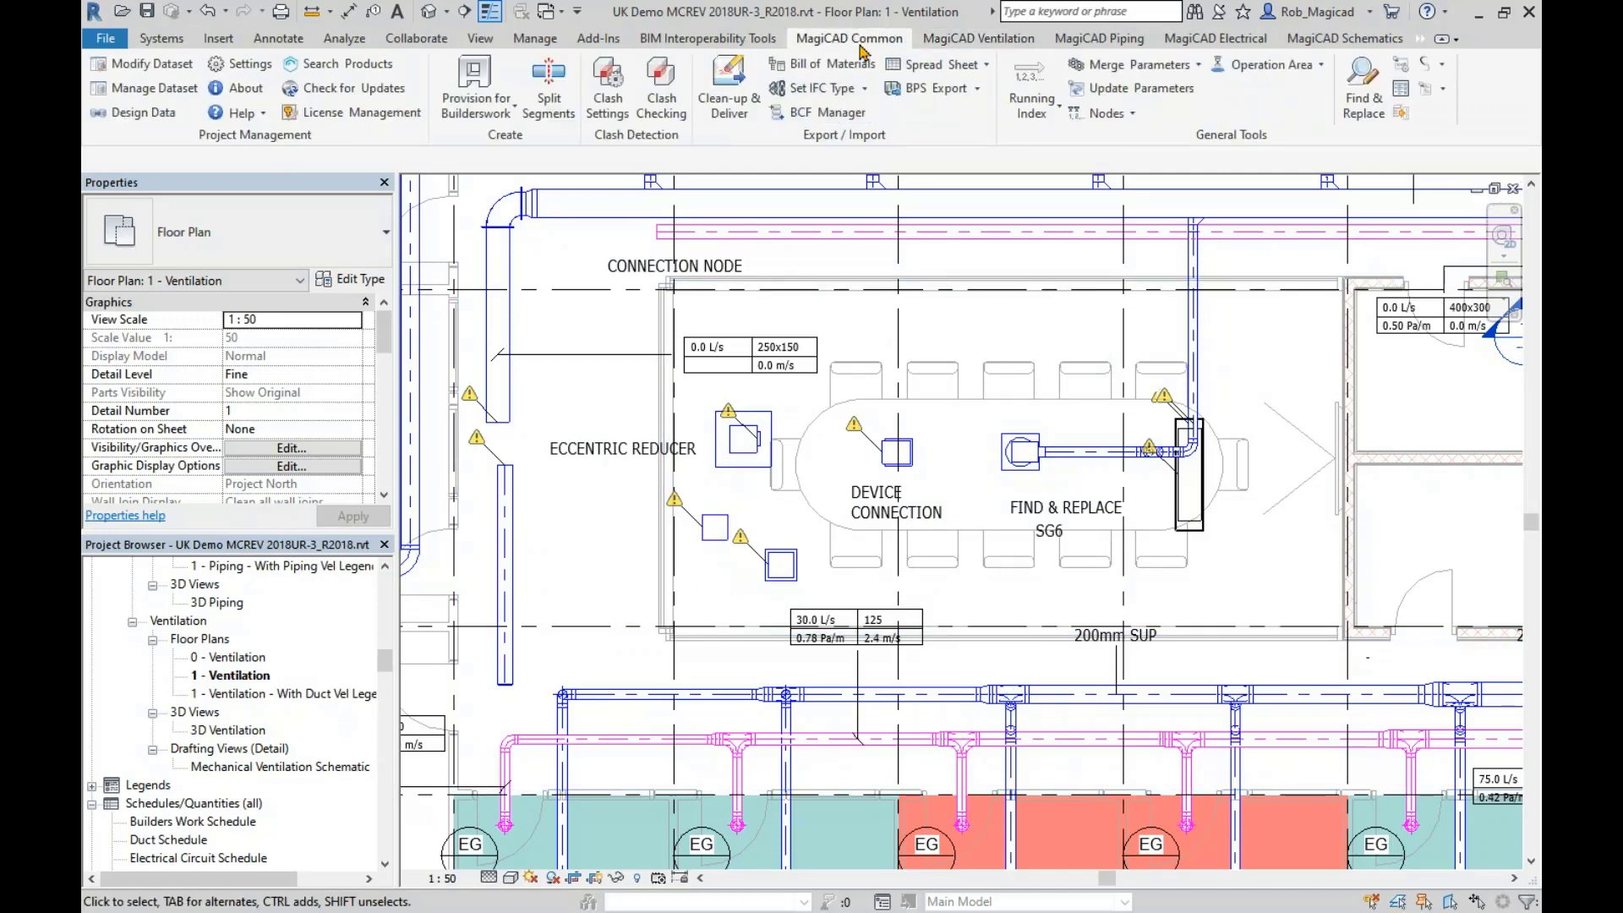
left_click(865, 88)
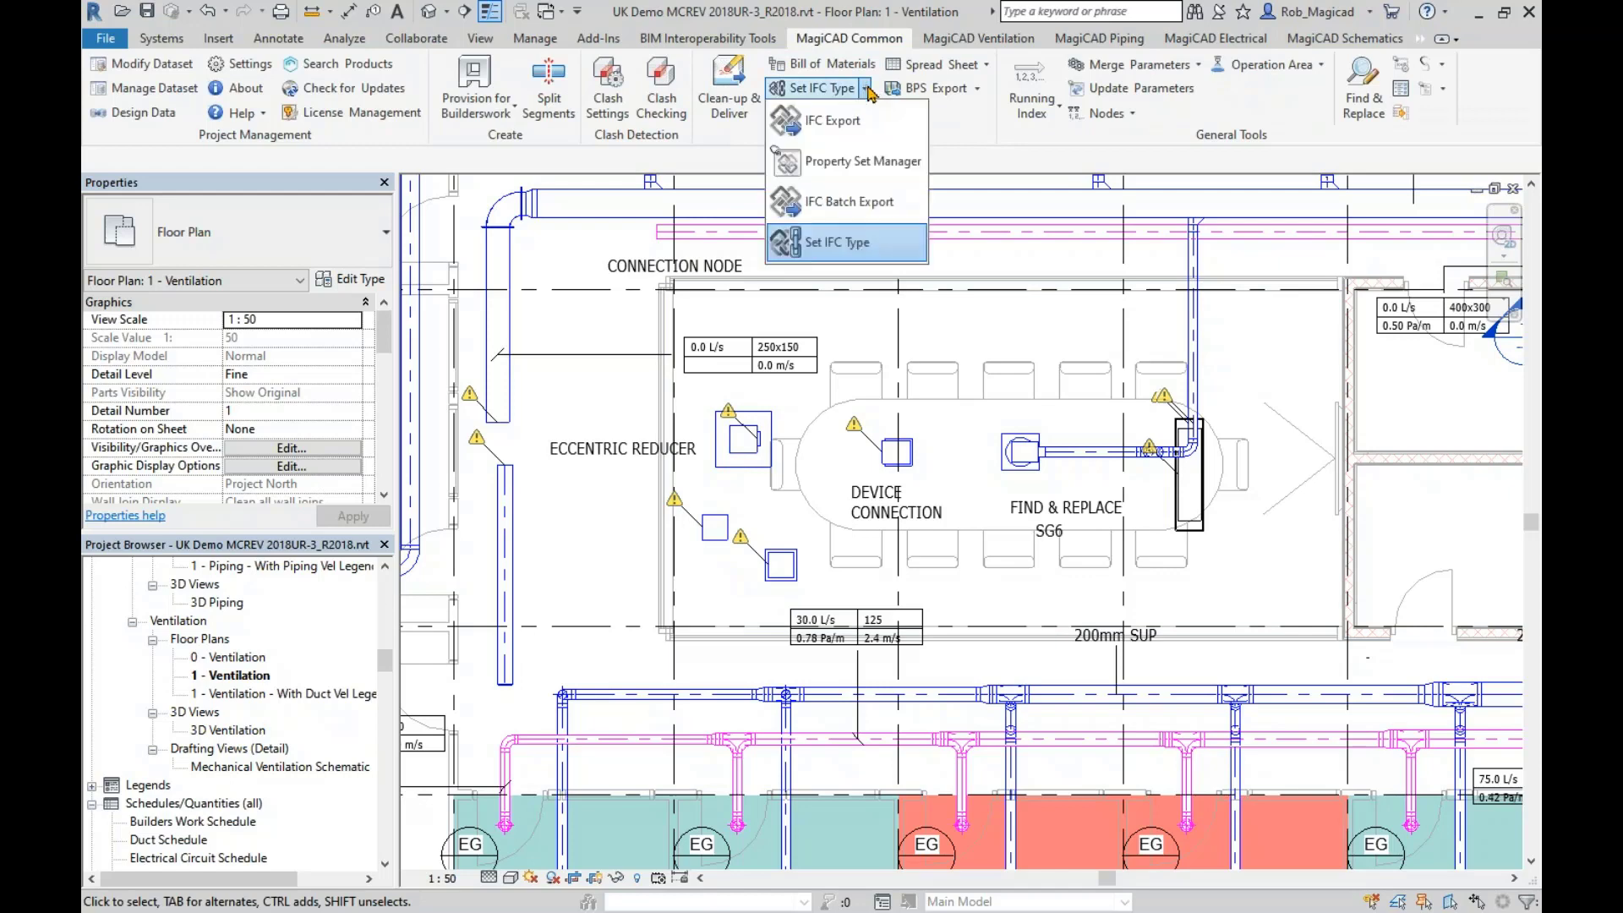
left_click(833, 243)
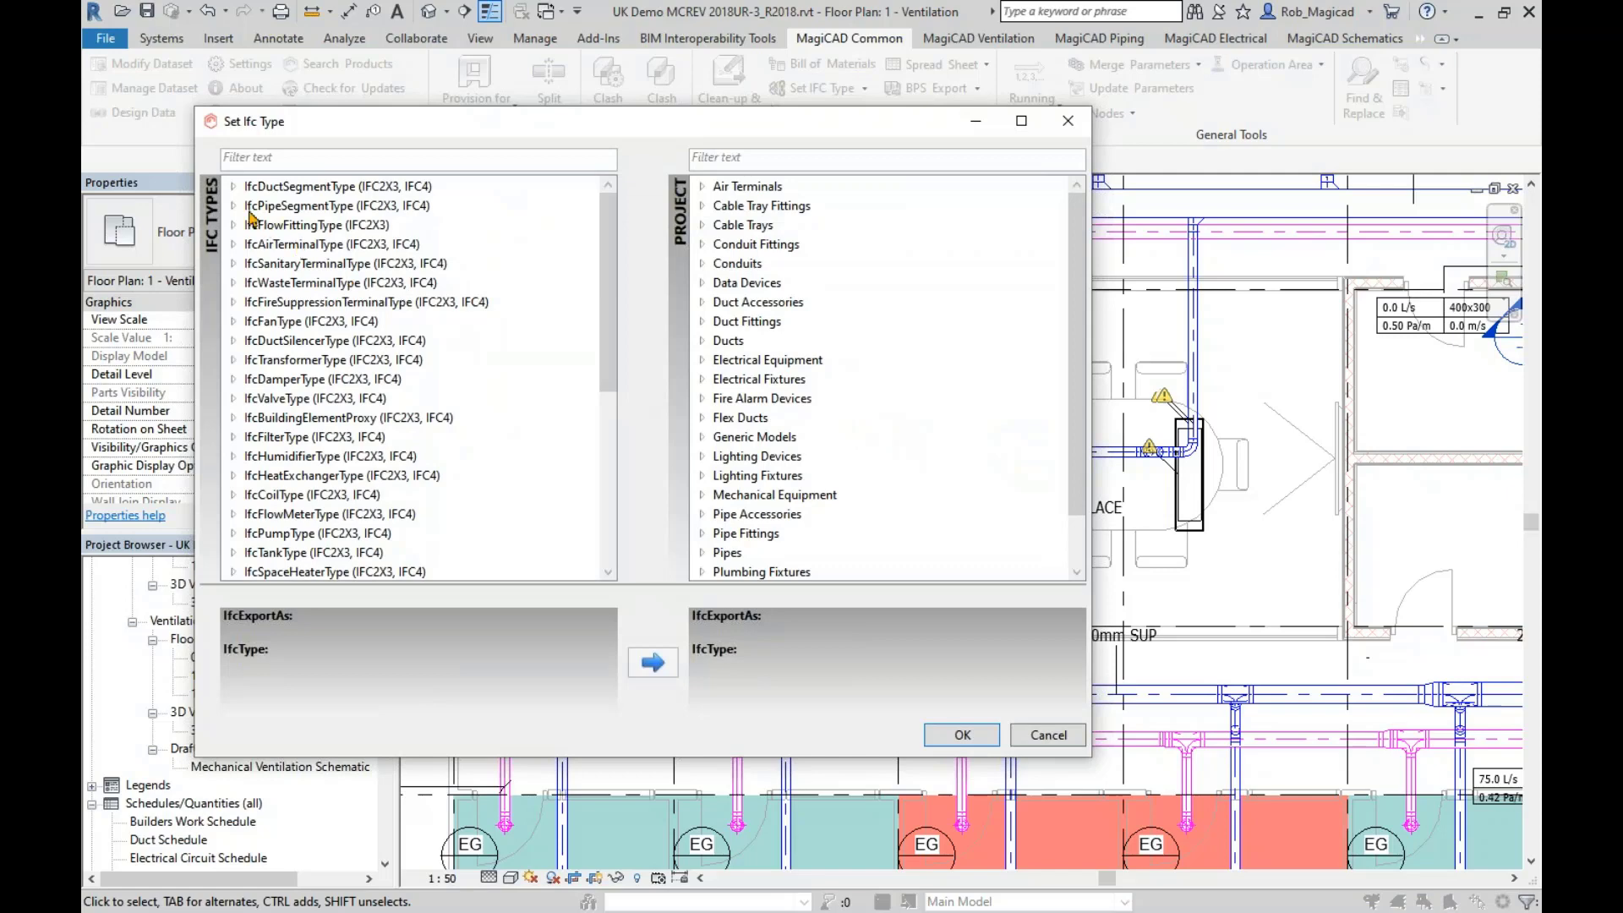
left_click(702, 187)
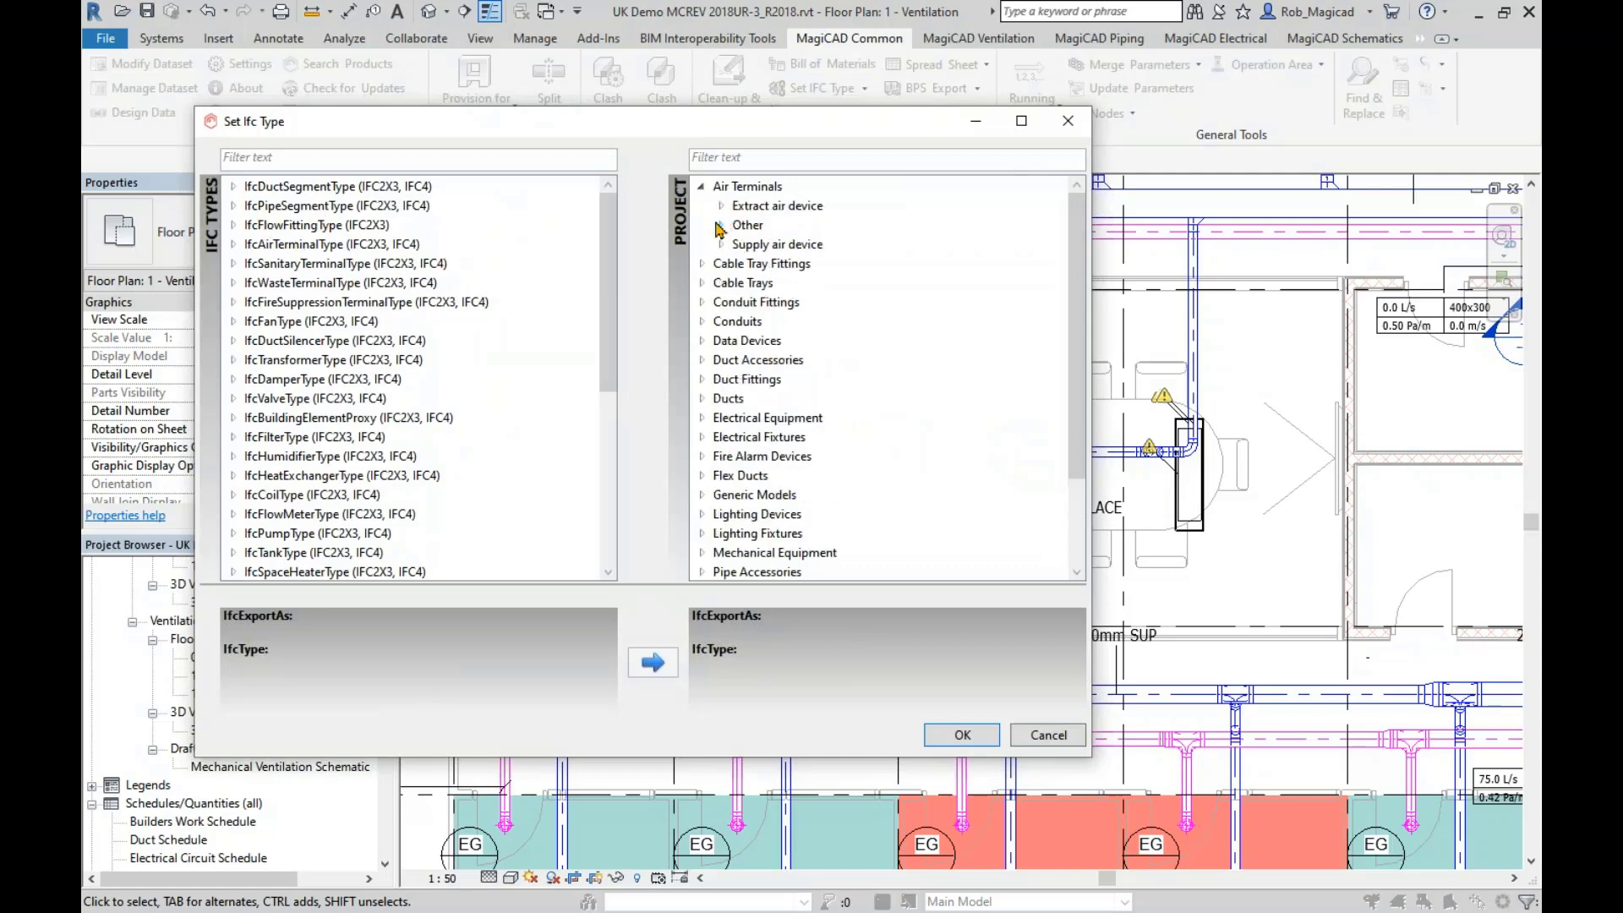
left_click(726, 245)
left_click(791, 321)
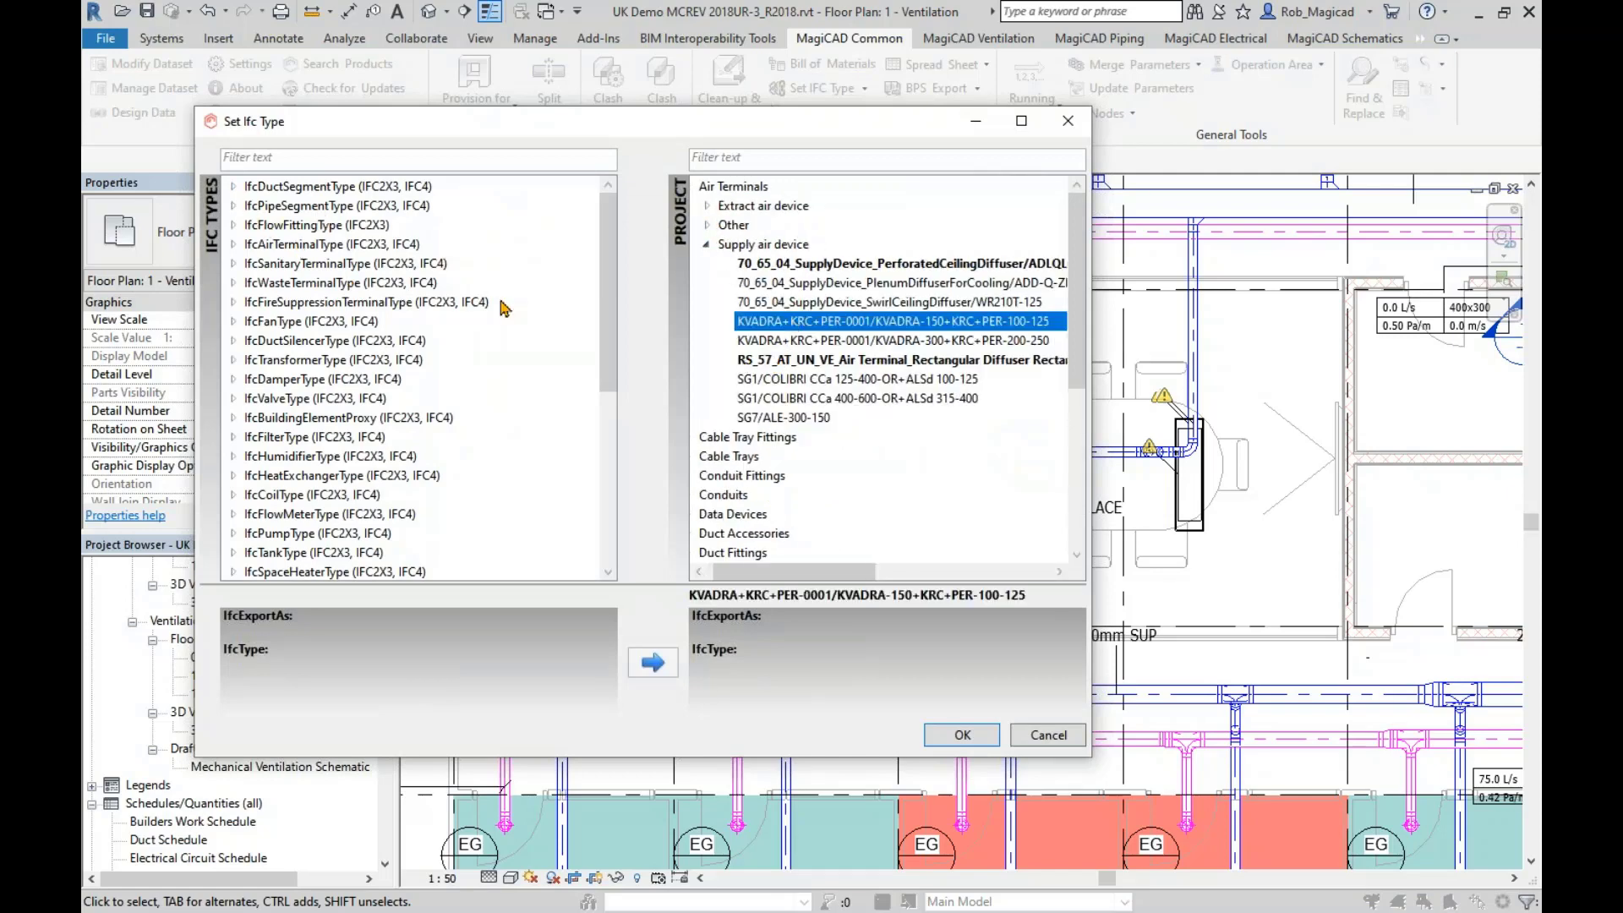
left_click(233, 244)
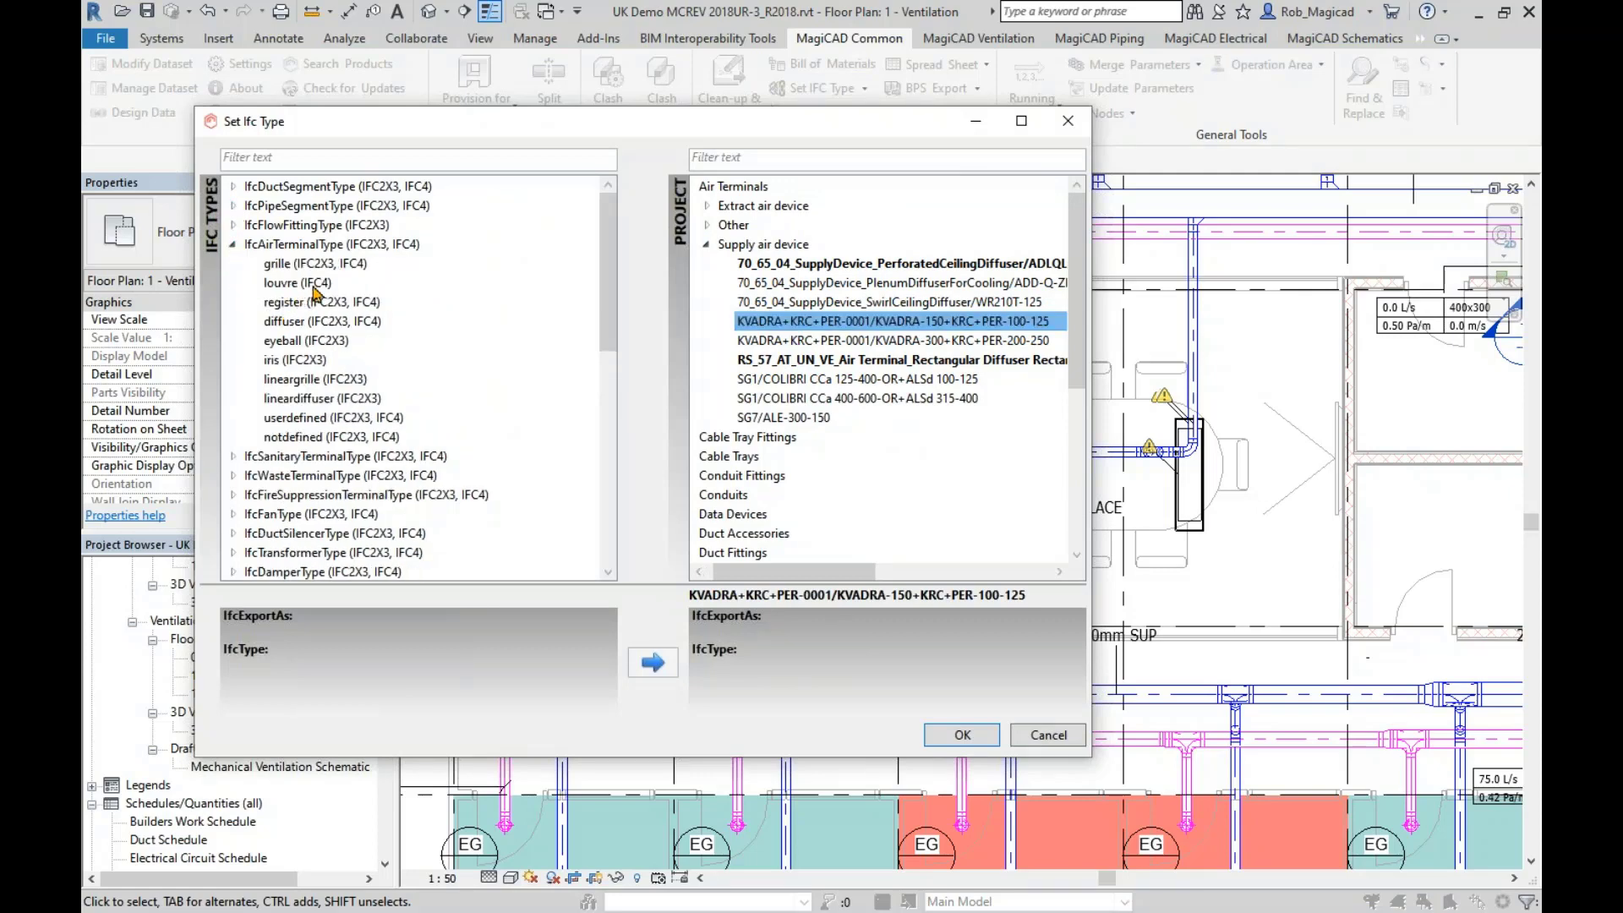
left_click(330, 404)
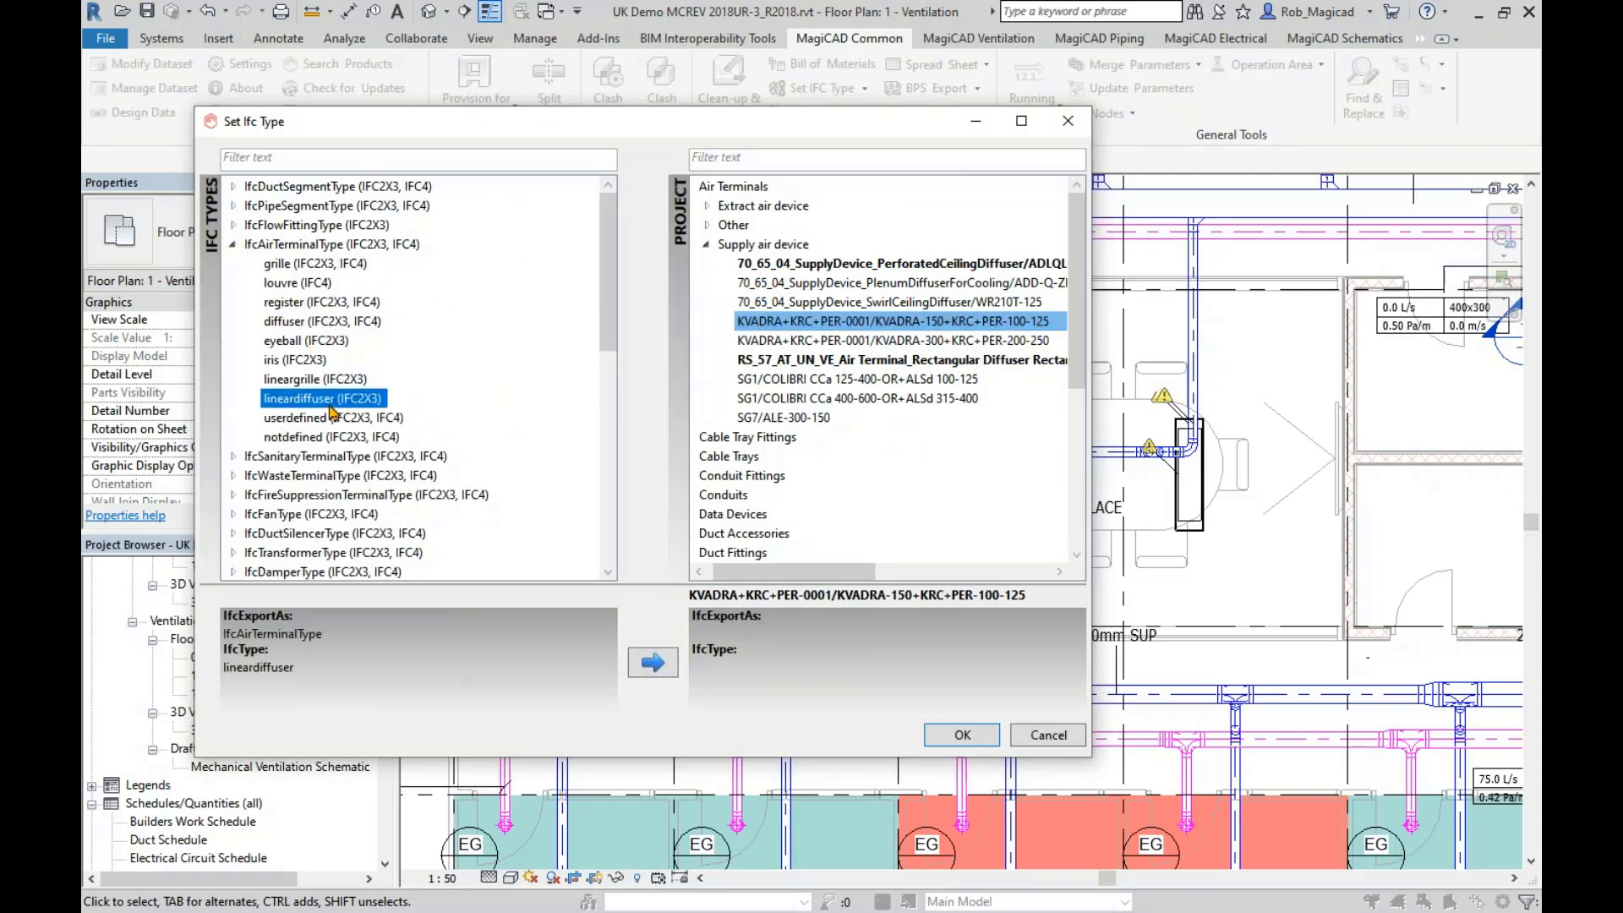
left_click(651, 665)
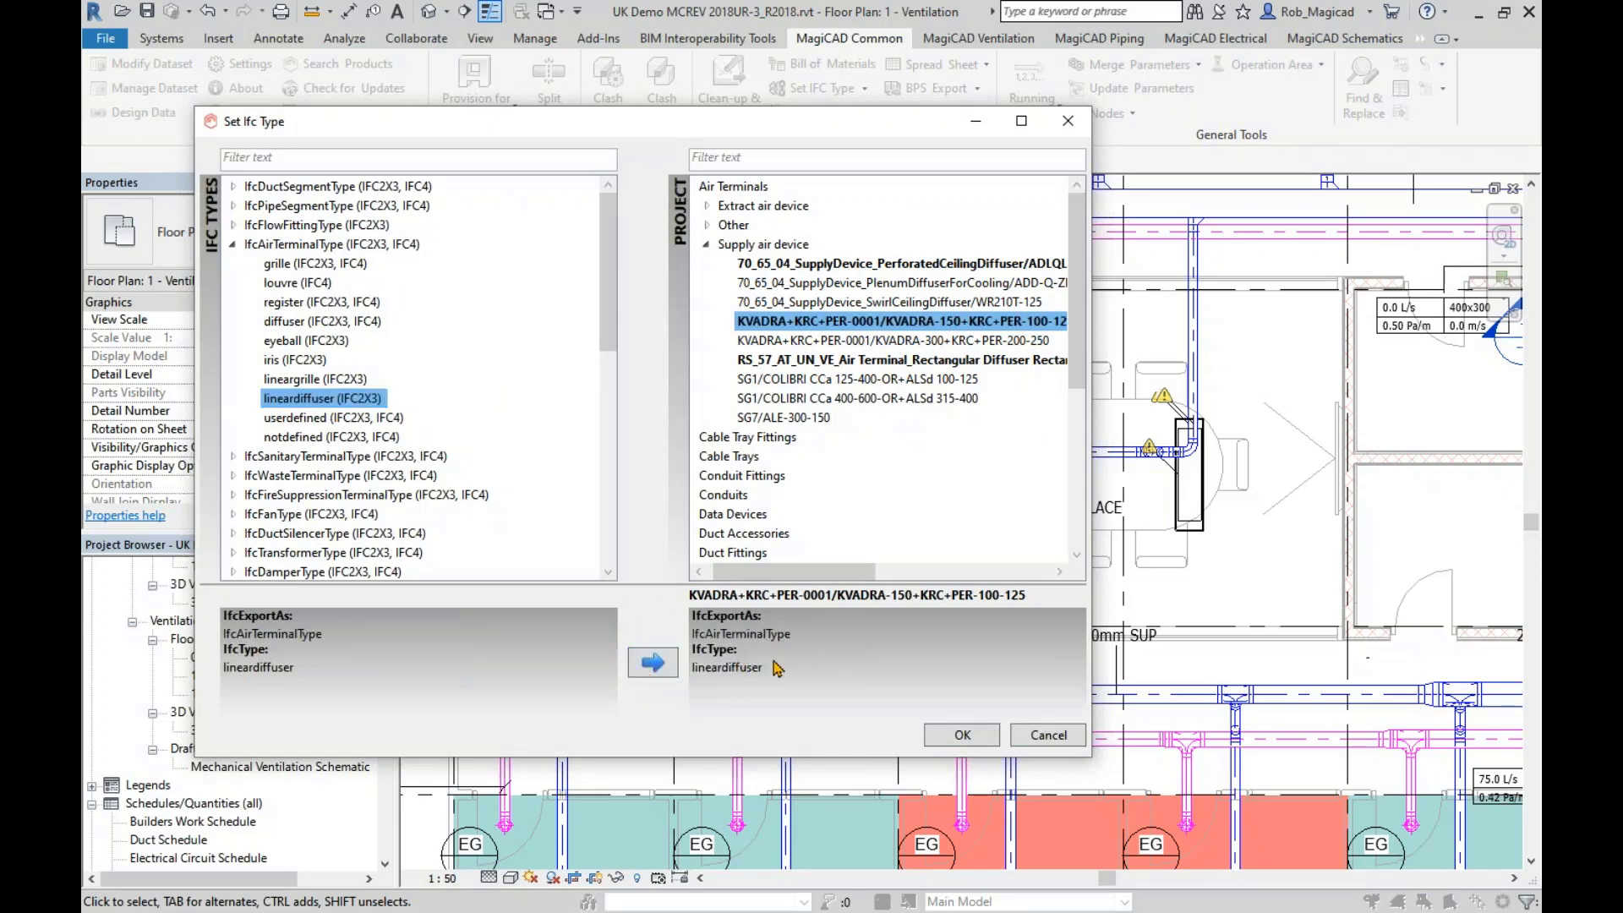
left_click(963, 736)
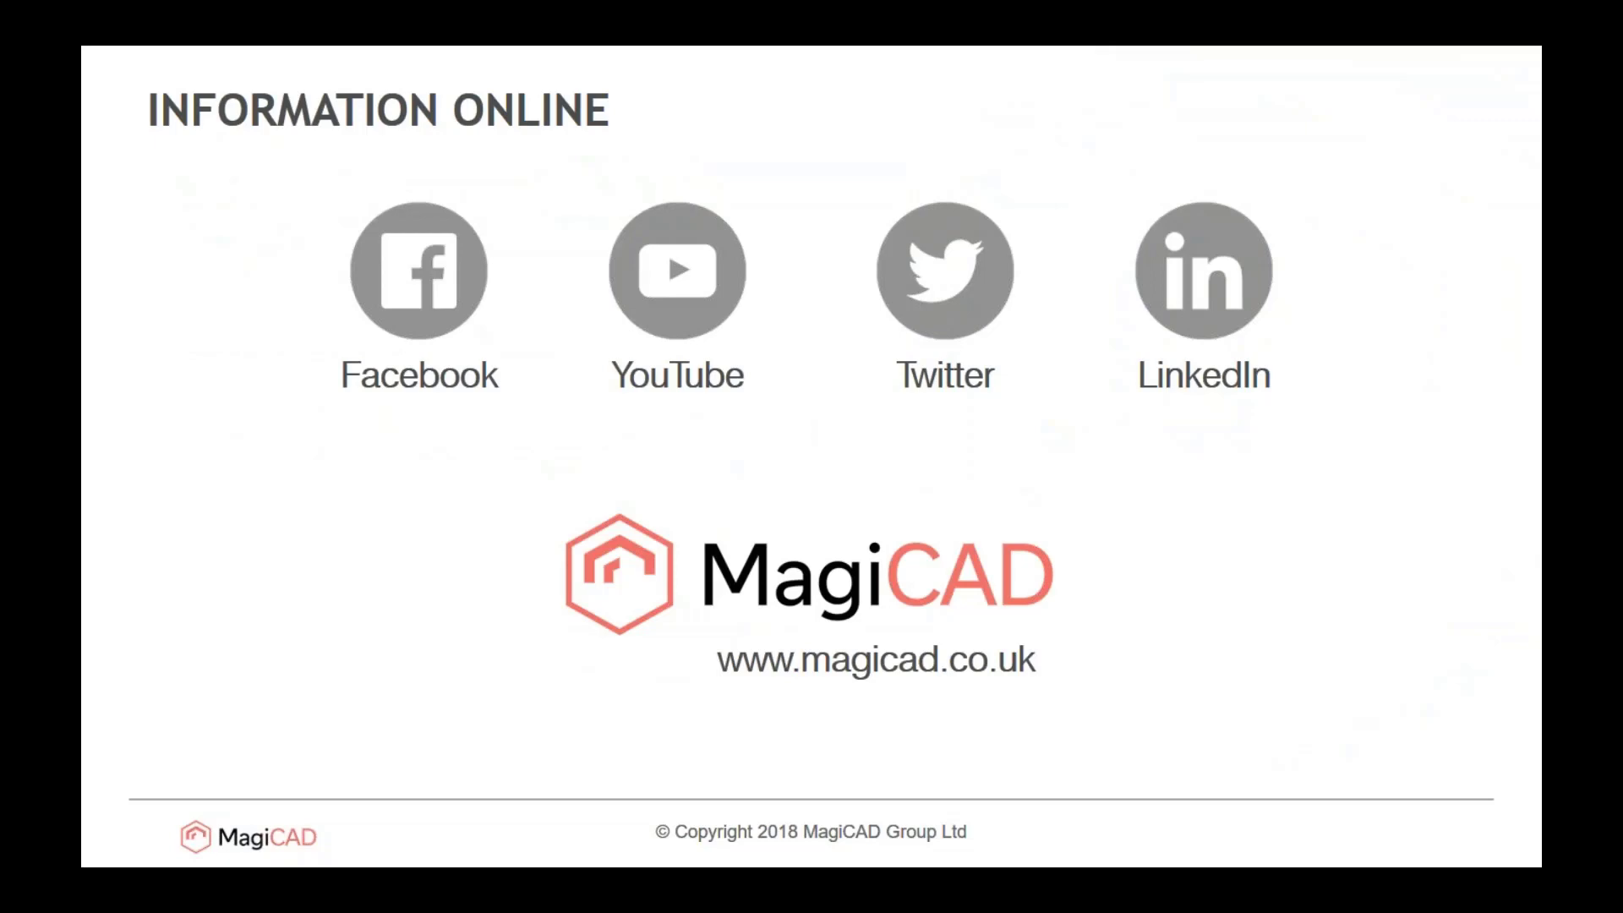
key("Right")
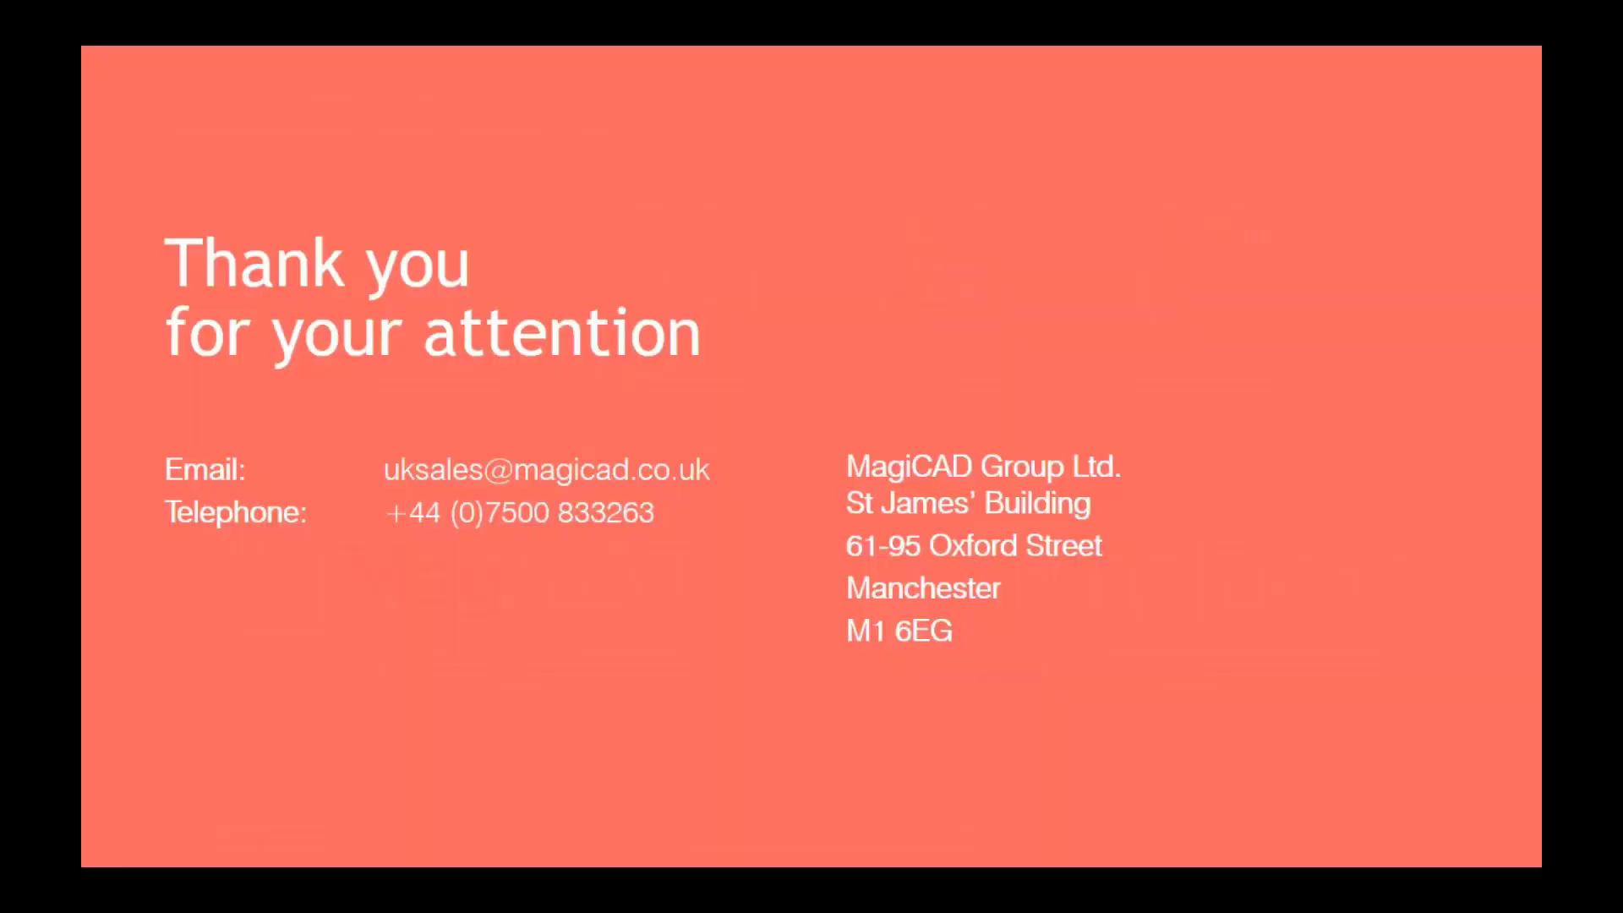